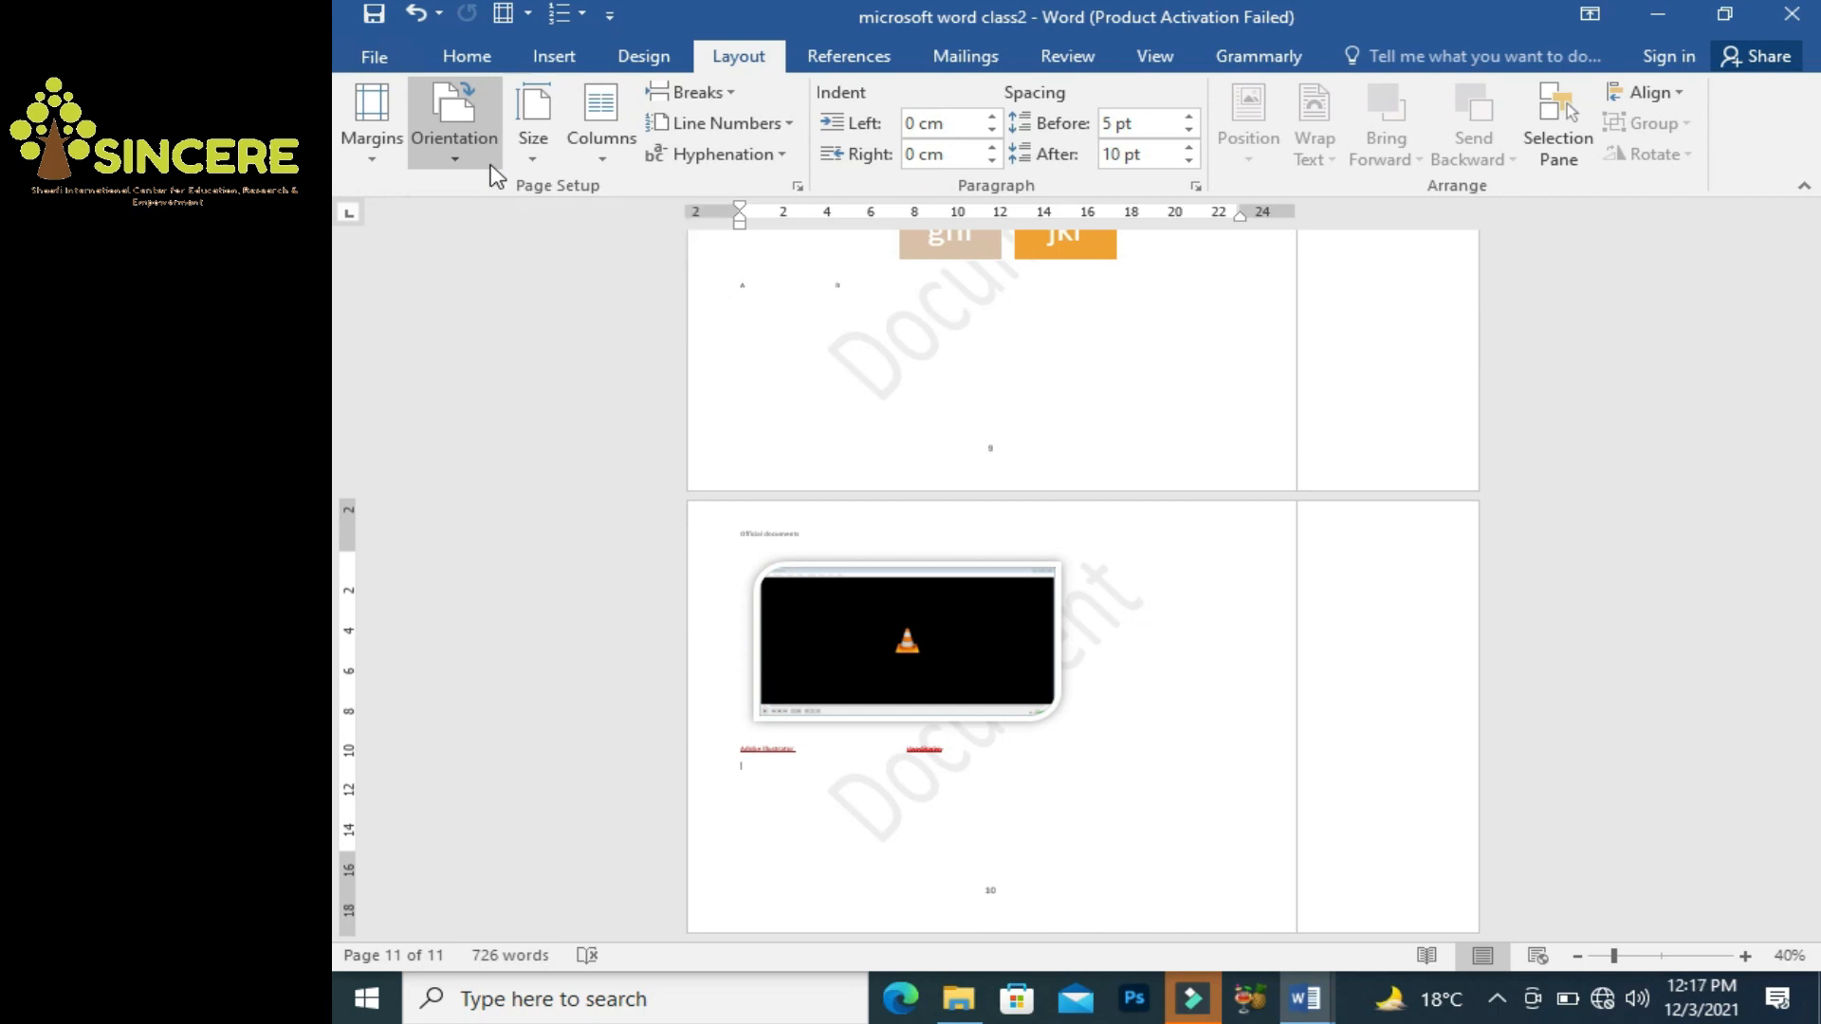
Set the page orientation to Portrait and the paper size to A4.
{"action": "left_click", "coordinate": [489, 161]}
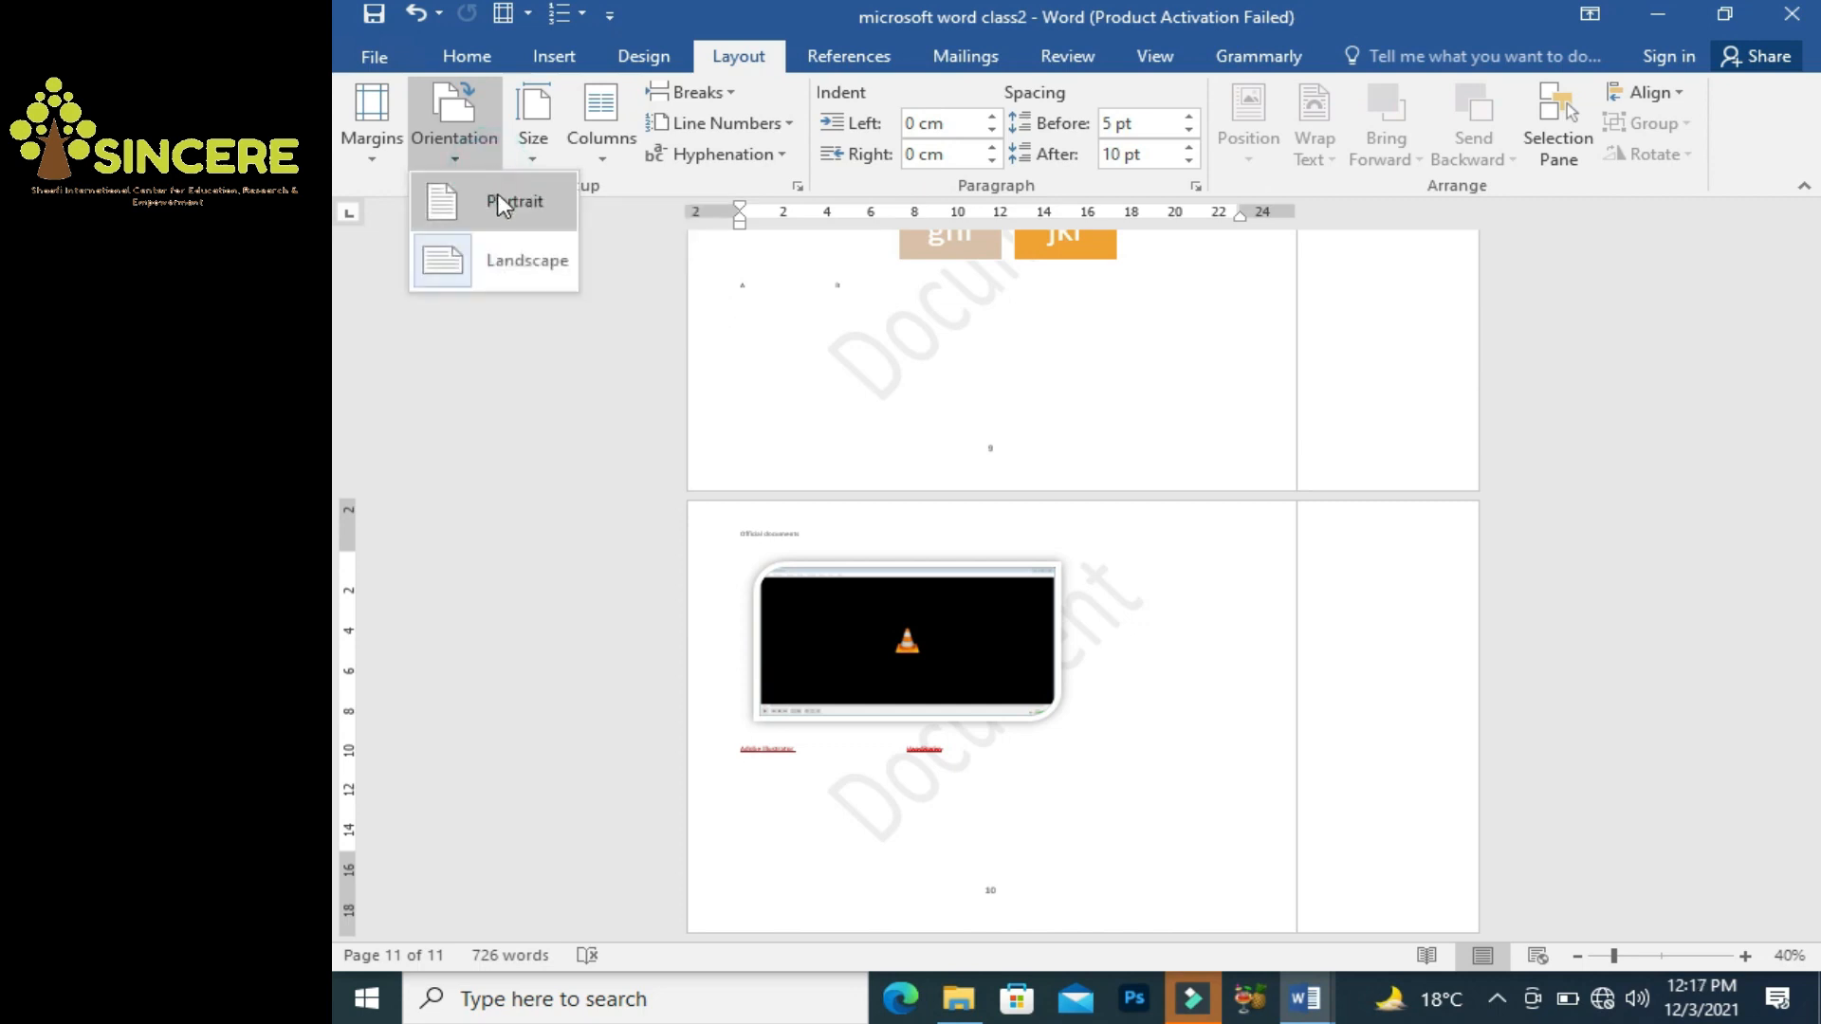
{"action": "left_click", "coordinate": [497, 196]}
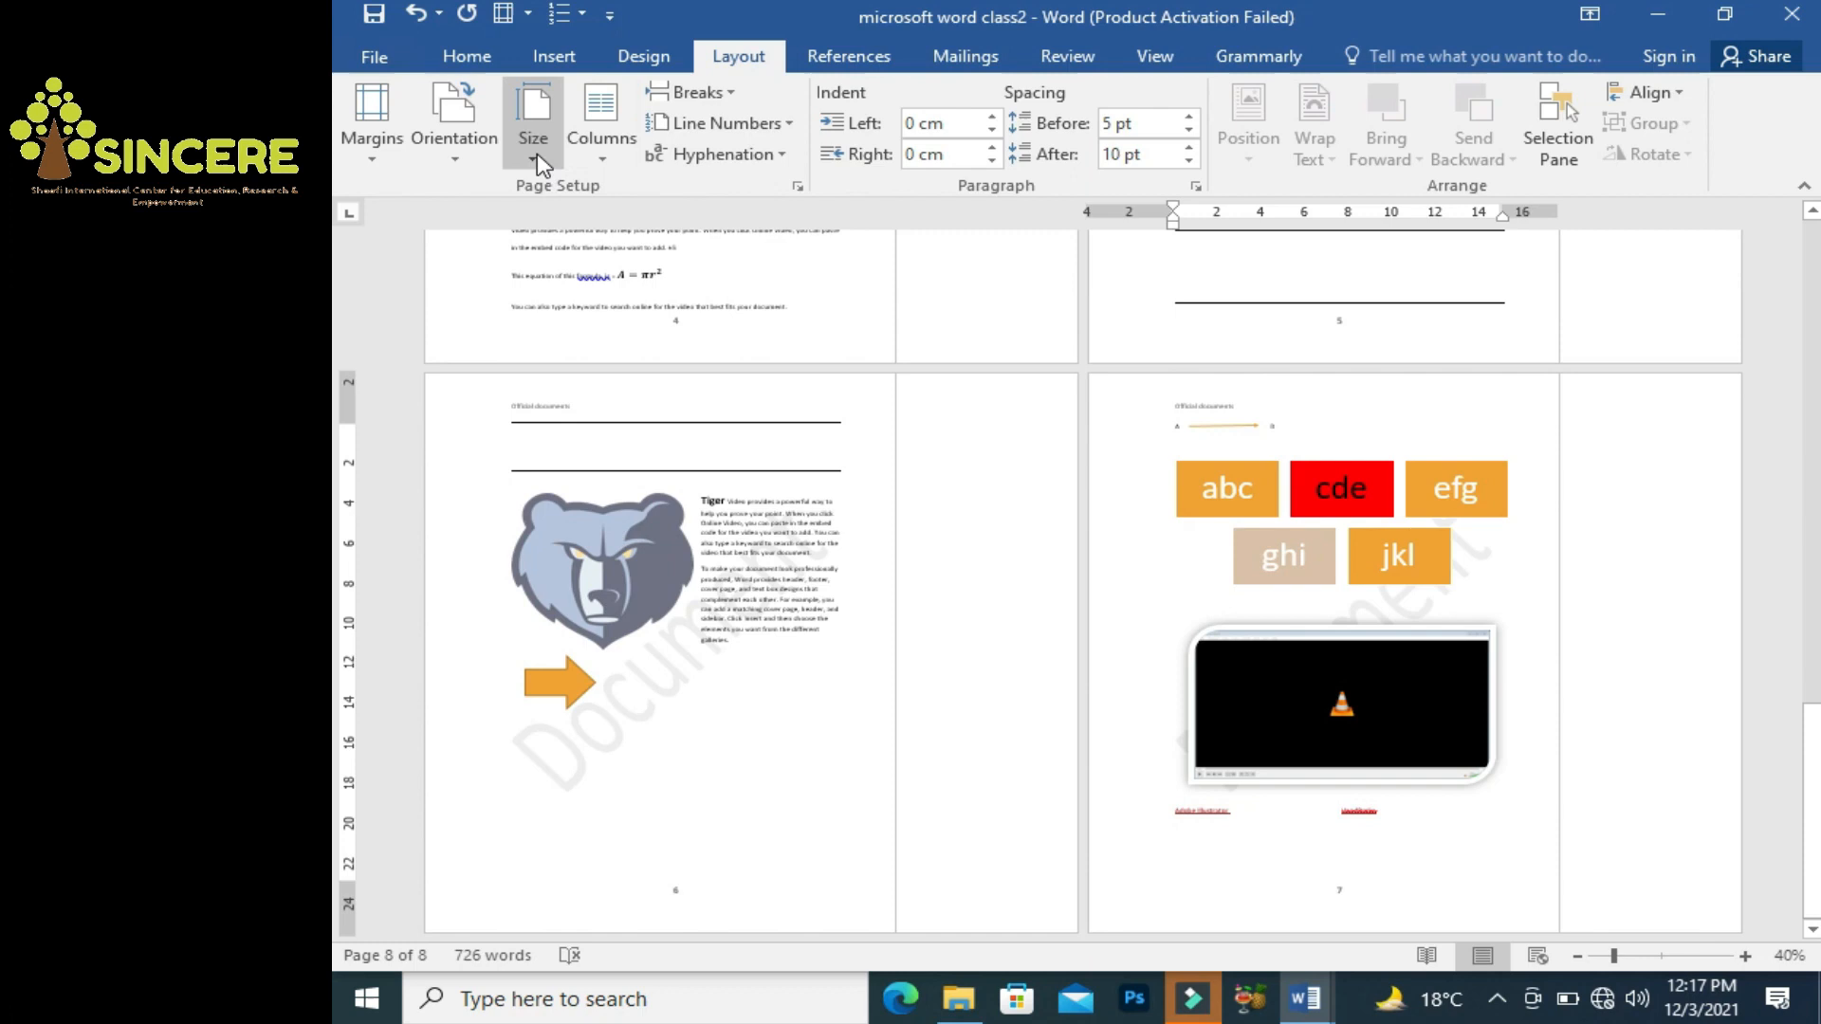
{"action": "left_click", "coordinate": [534, 159]}
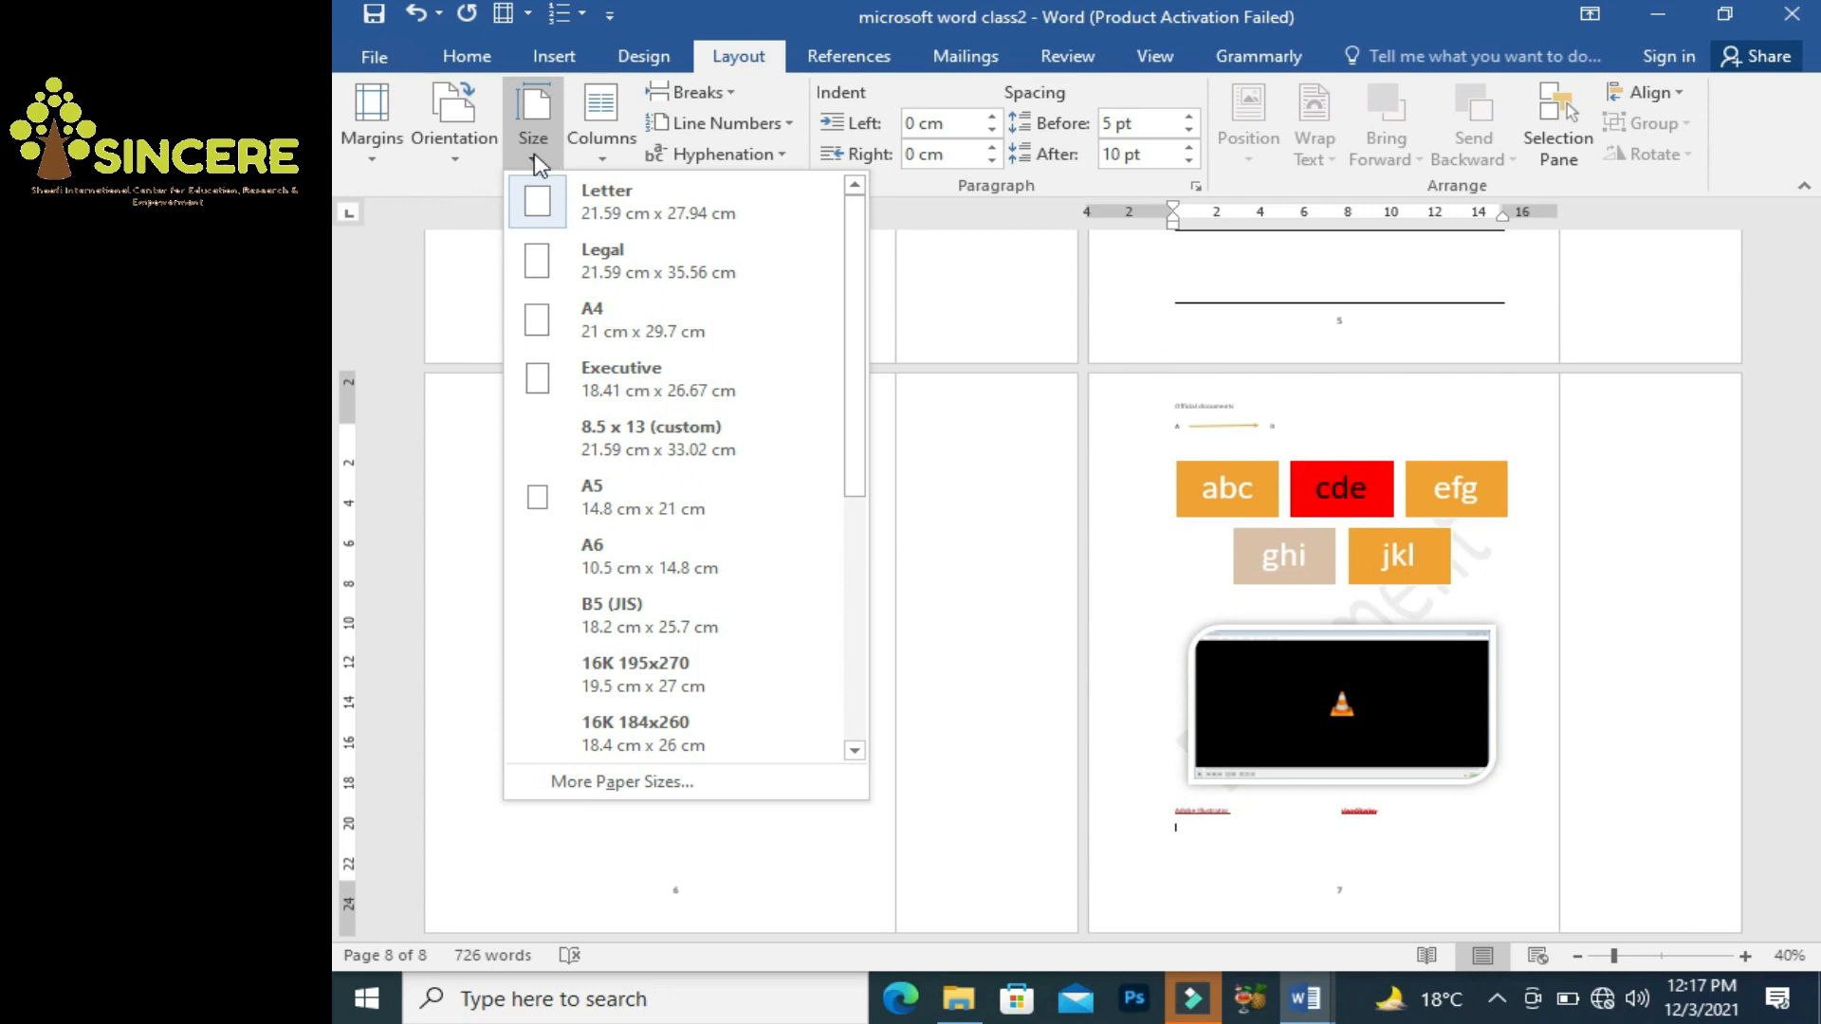
{"action": "left_click", "coordinate": [599, 310]}
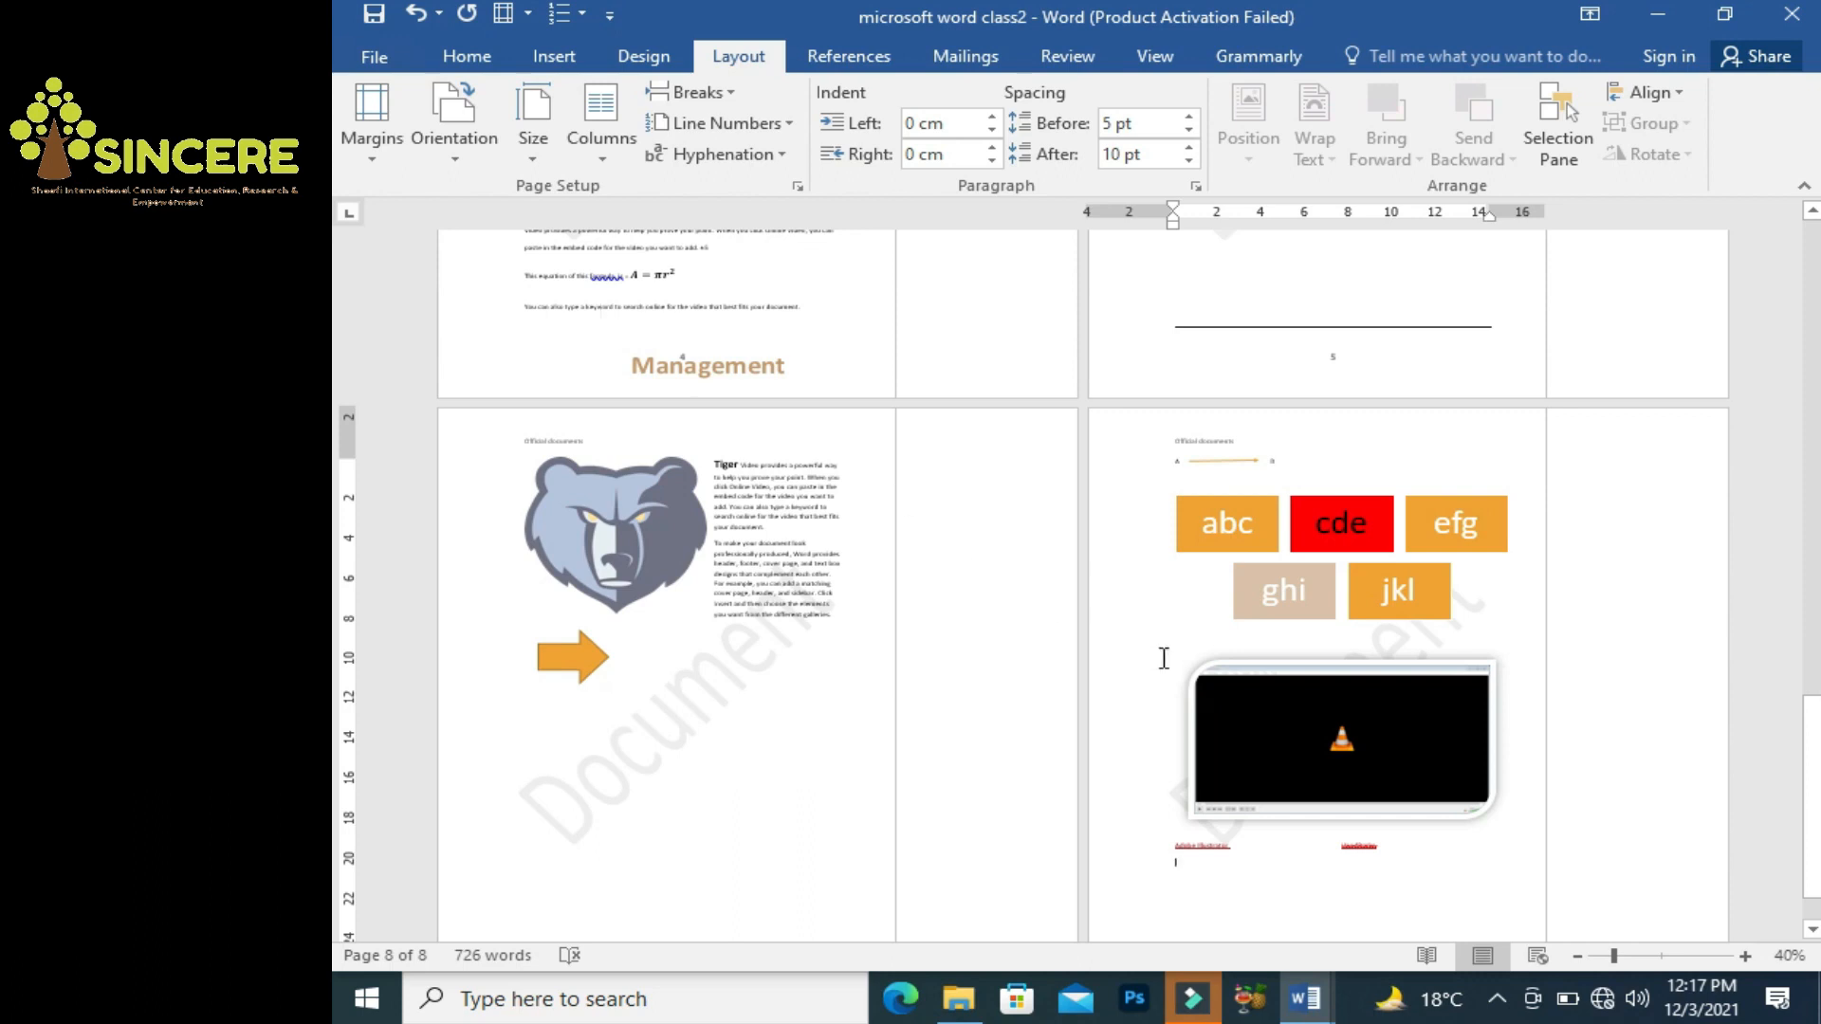
{"action": "left_click_drag", "start_coordinate": [1813, 778], "coordinate": [1813, 796]}
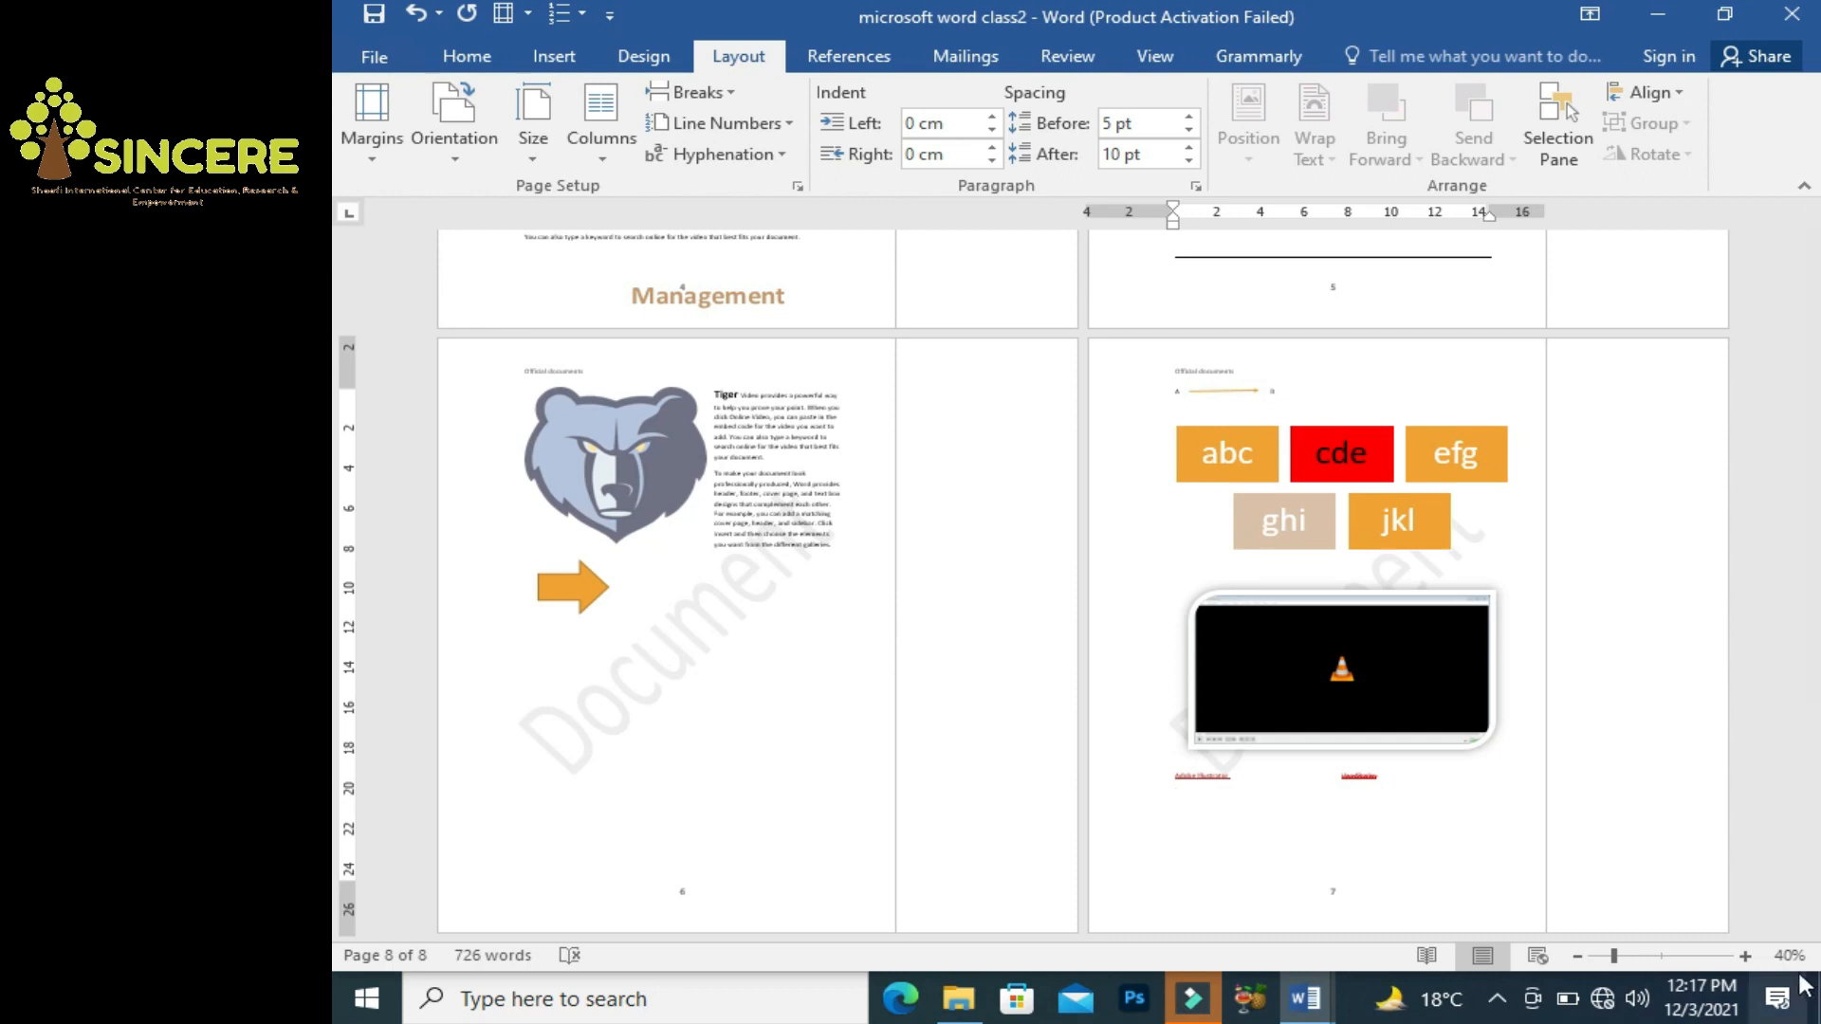
Apply a two-column layout to the section at the end of the document.
{"action": "left_click", "coordinate": [1745, 955]}
{"action": "left_click", "coordinate": [1744, 956]}
{"action": "left_click", "coordinate": [1745, 956]}
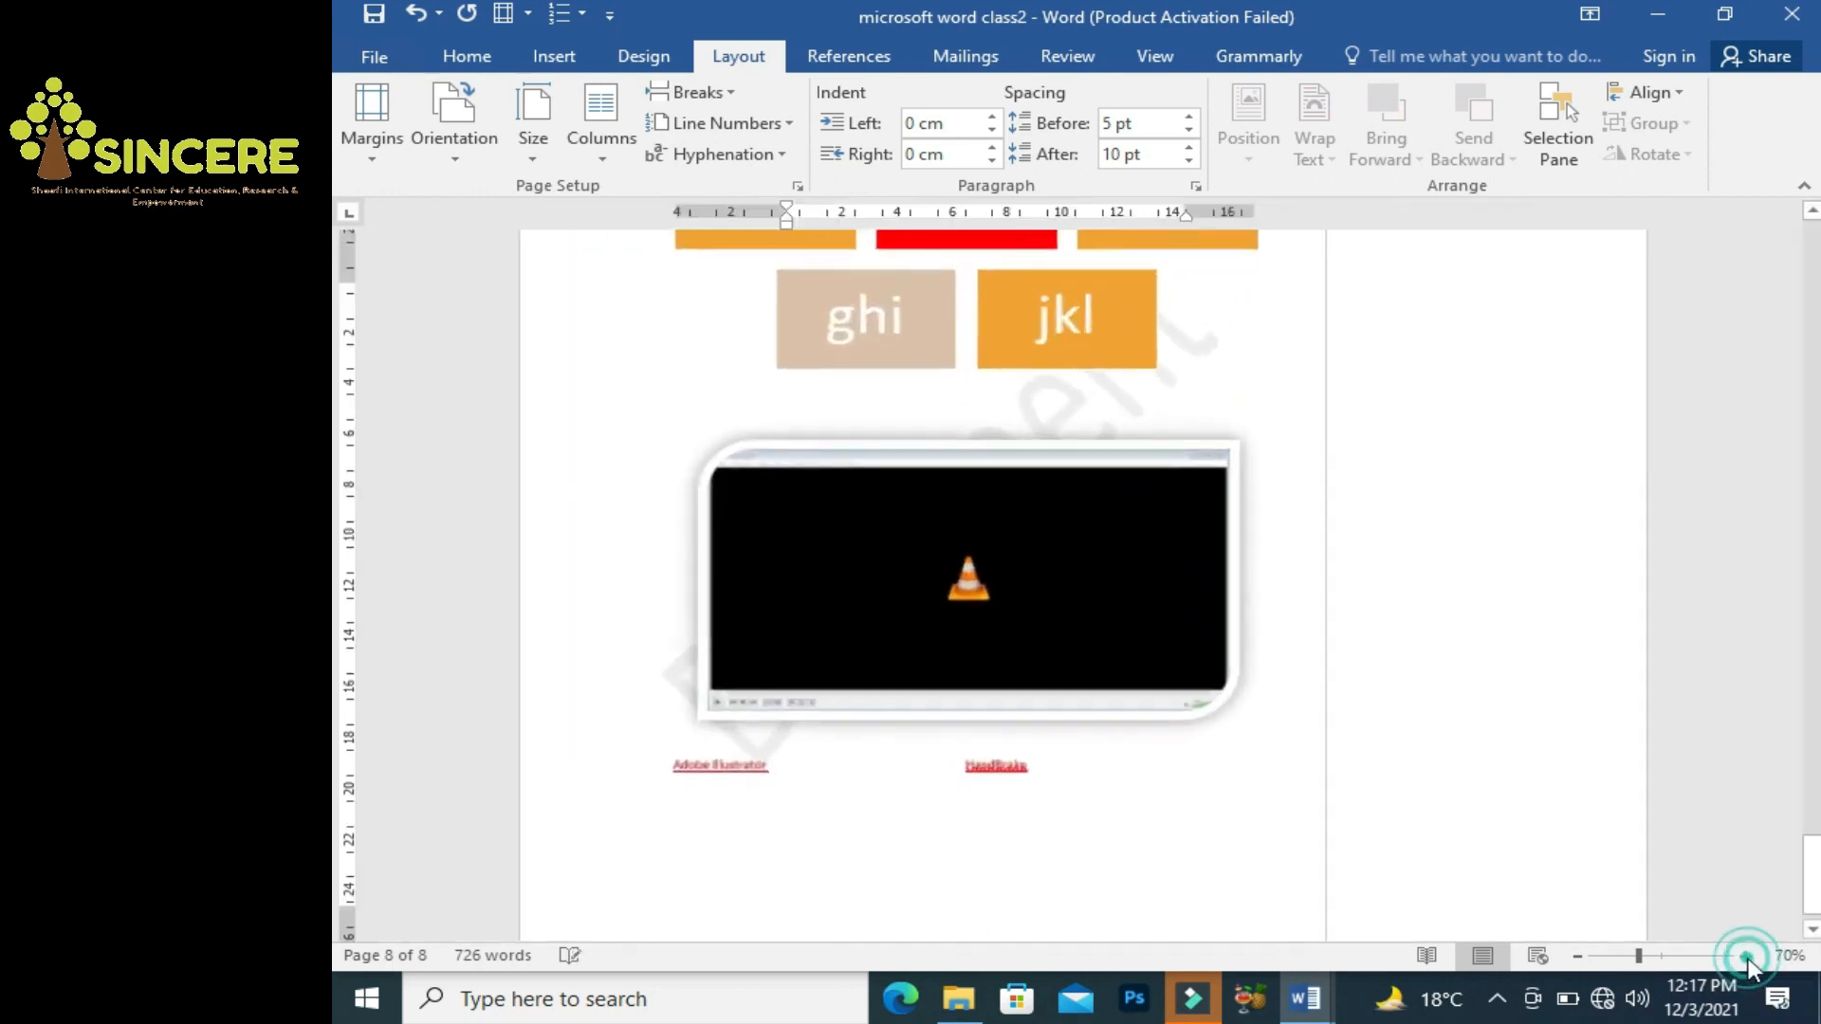
{"action": "left_click", "coordinate": [1745, 956]}
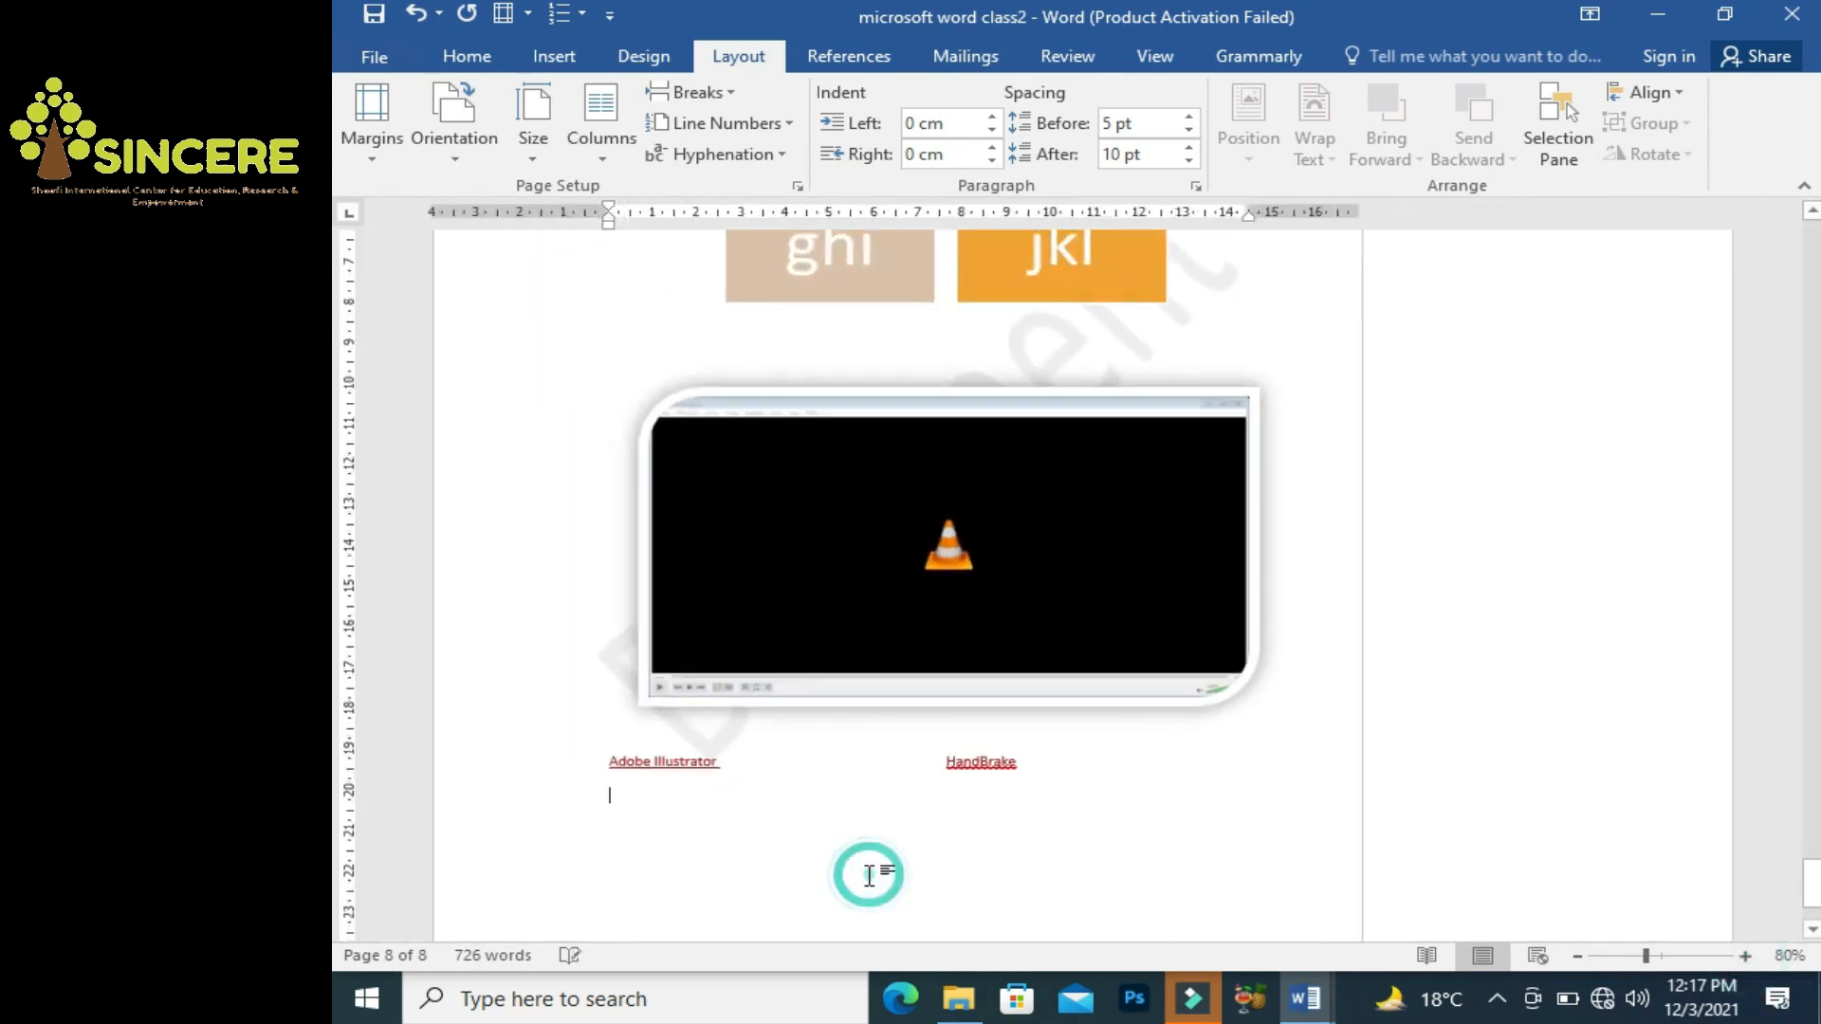
{"action": "scroll", "coordinate": [869, 875], "scroll_direction": "down", "scroll_amount": 3}
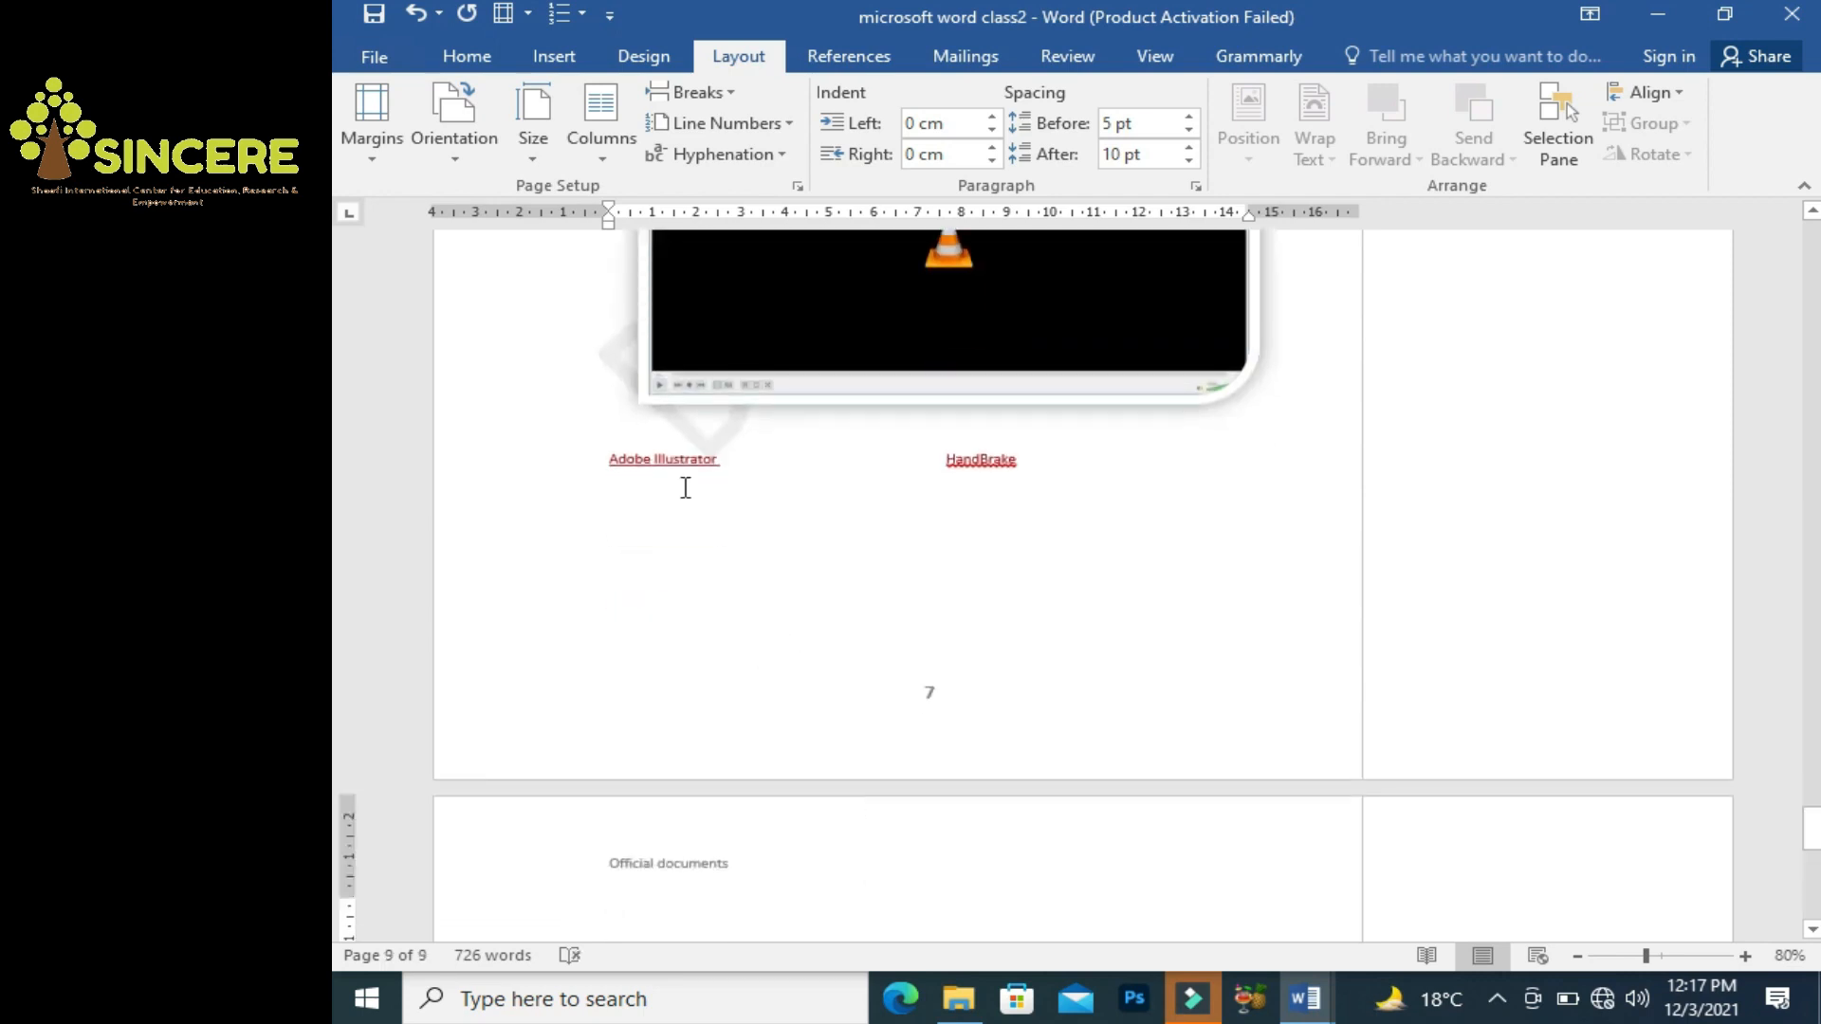
{"action": "left_click", "coordinate": [600, 161]}
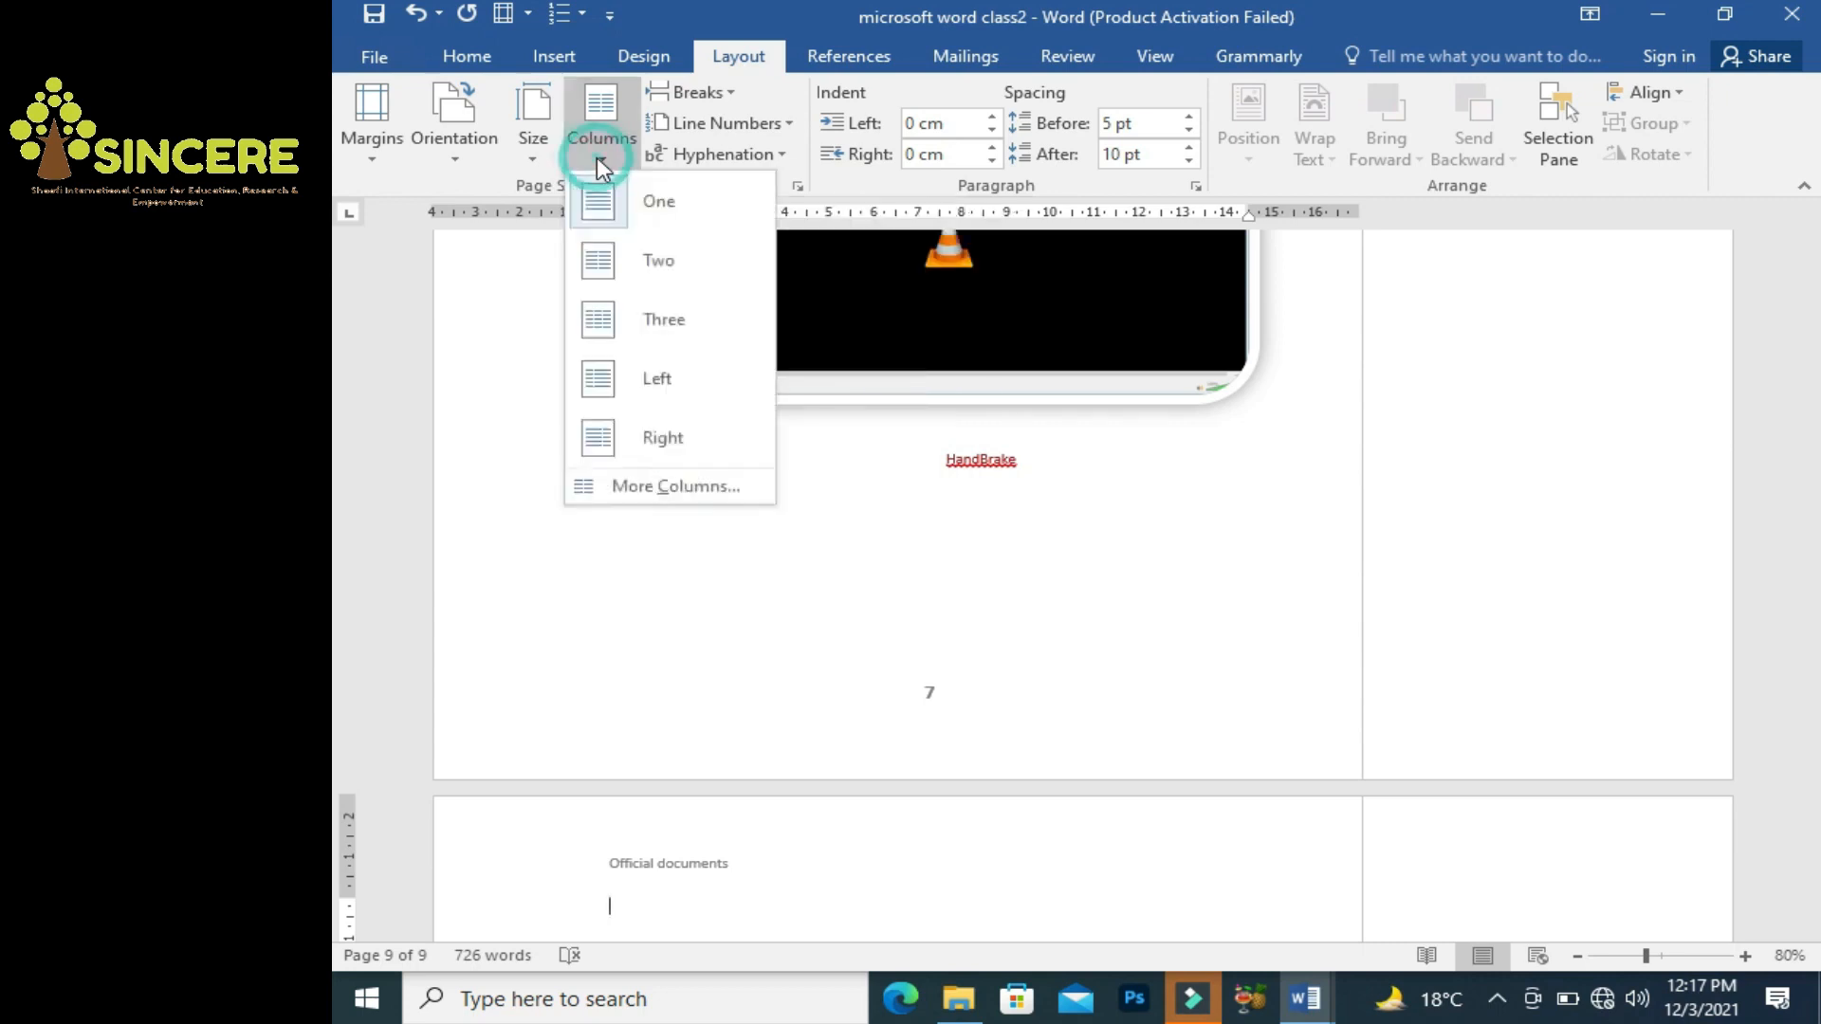
{"action": "left_click", "coordinate": [635, 274]}
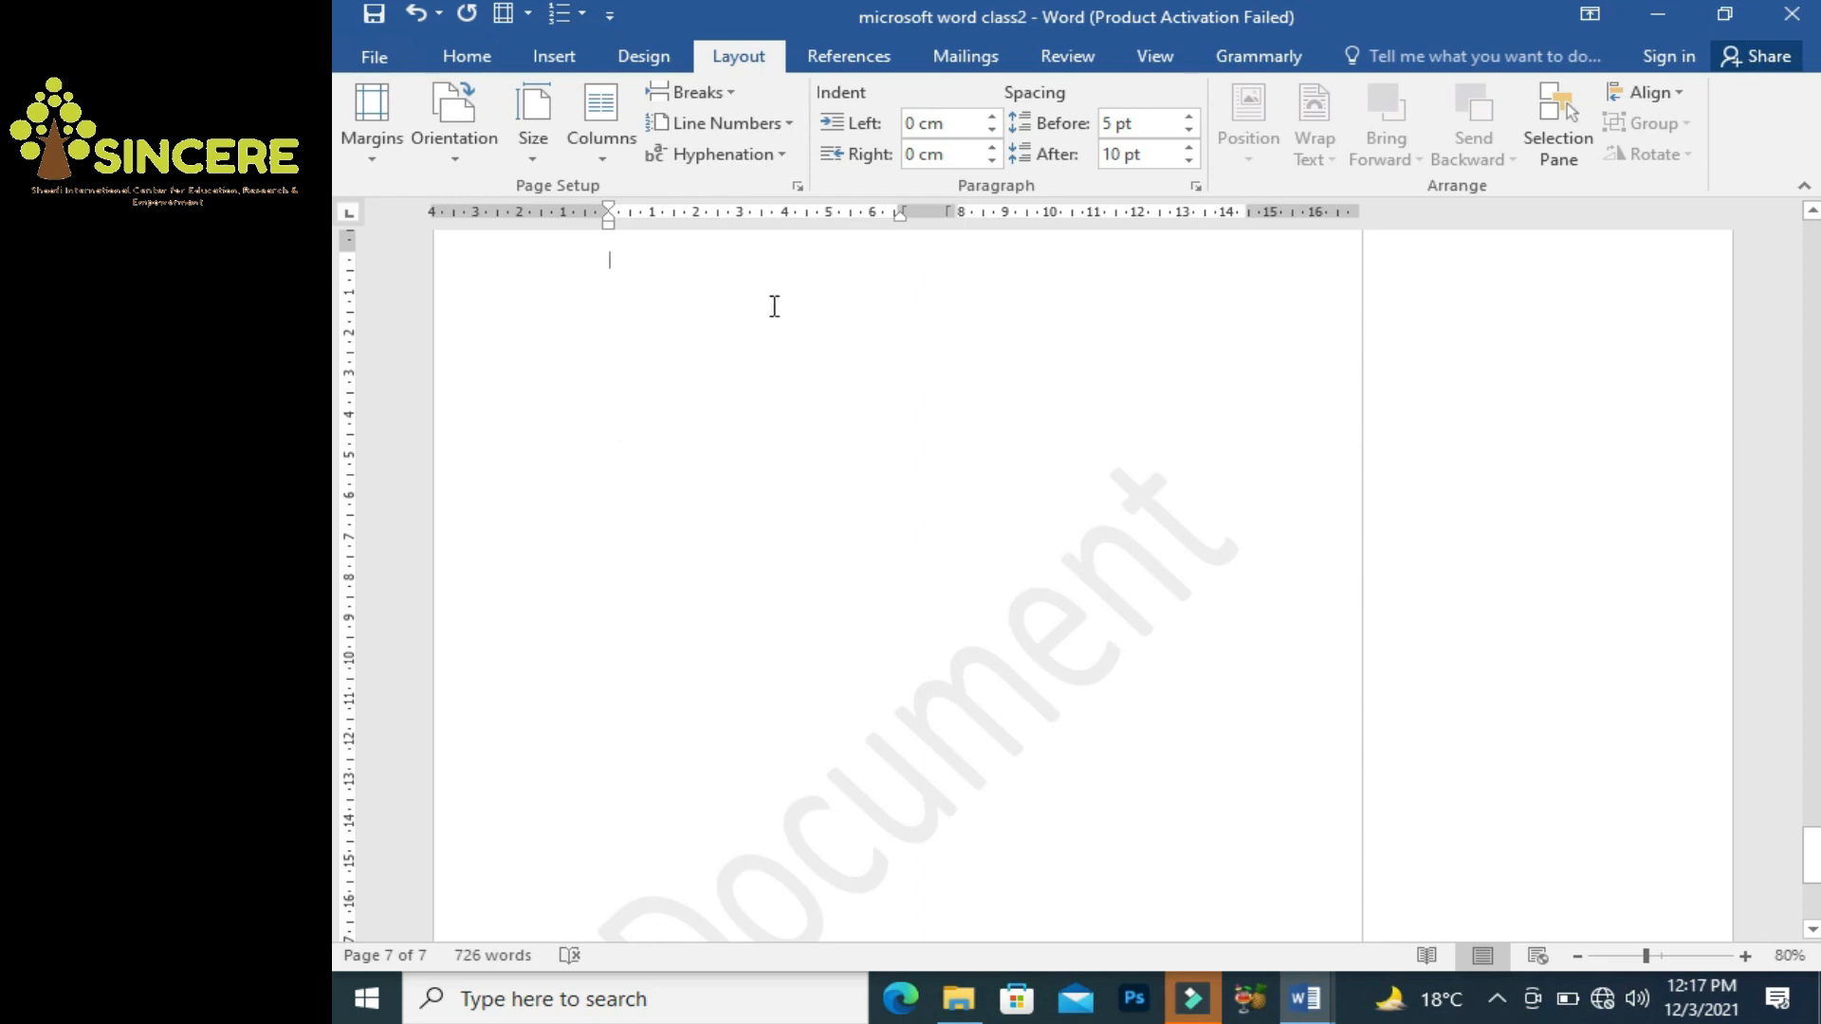
Generate 12 paragraphs of sample text in the empty columns with =rand(12).
{"action": "type", "text": "=ran"}
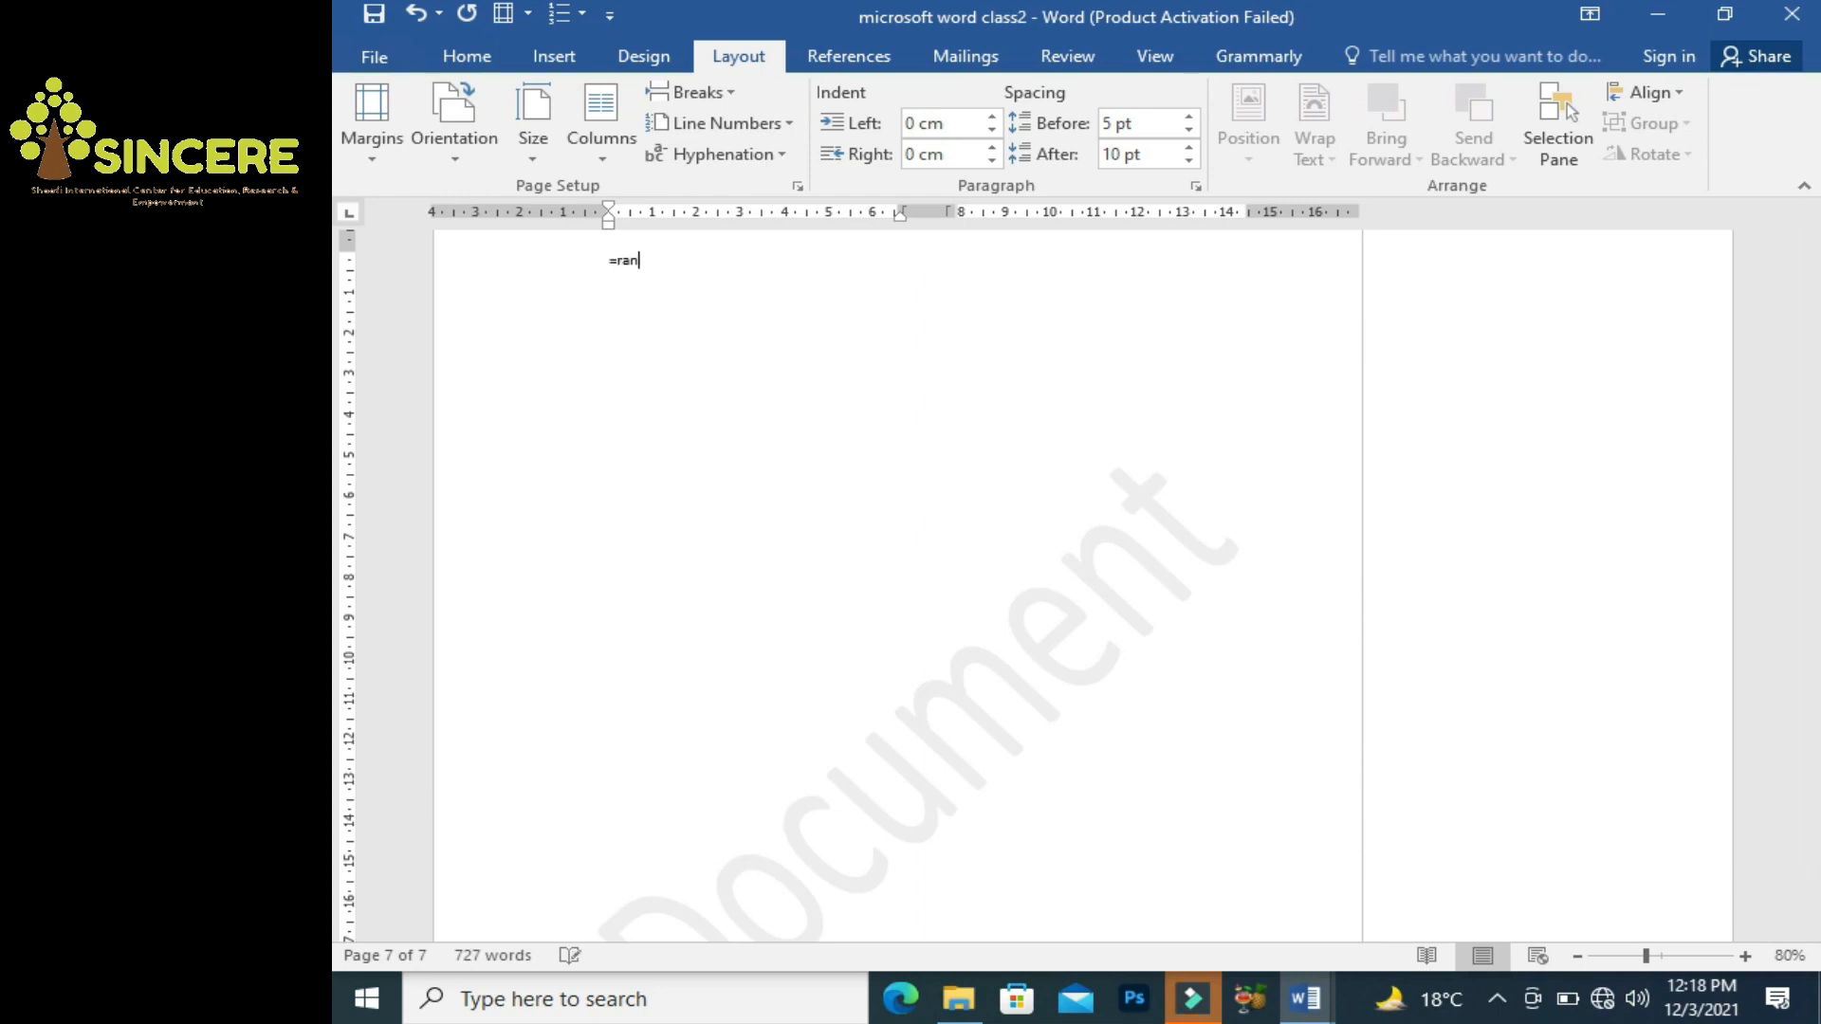
{"action": "type", "text": "d(12)"}
{"action": "key", "text": "Return"}
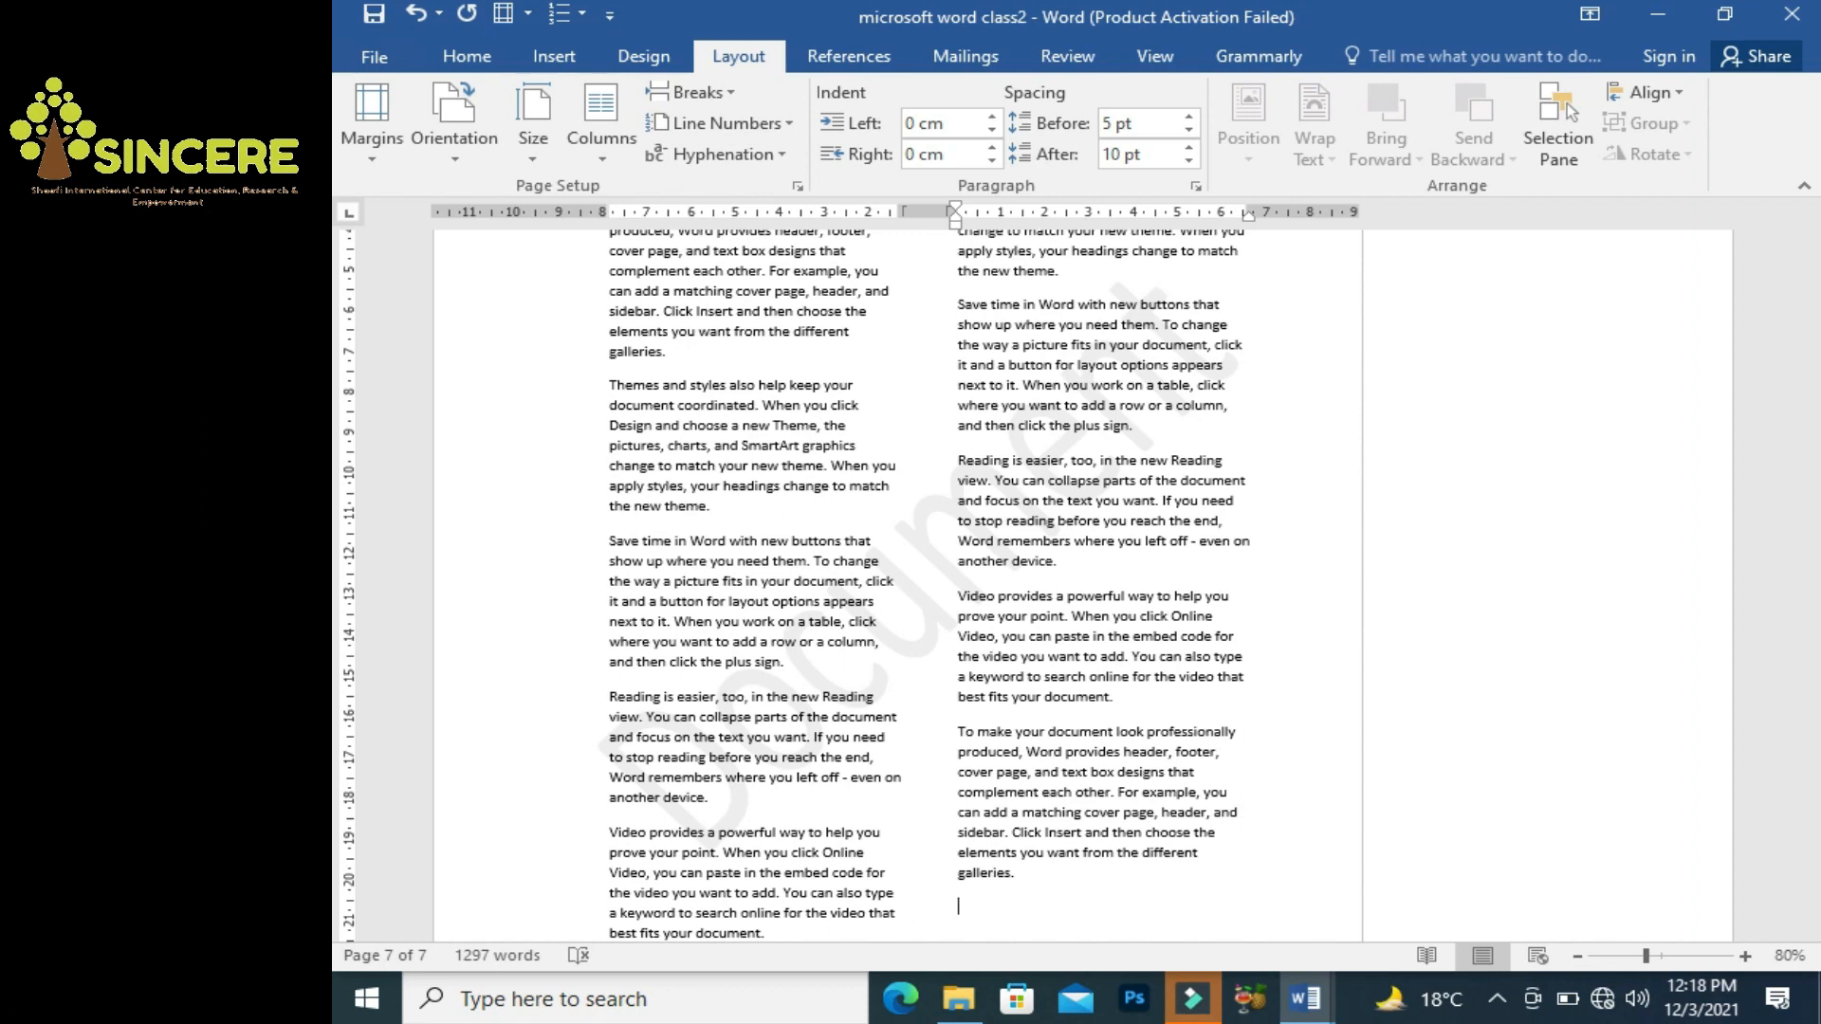
Widen the two text columns by extending the page margins outward on both sides and adjusting the column gap, keeping the left indent at 0 cm.
{"action": "left_click", "coordinate": [703, 405]}
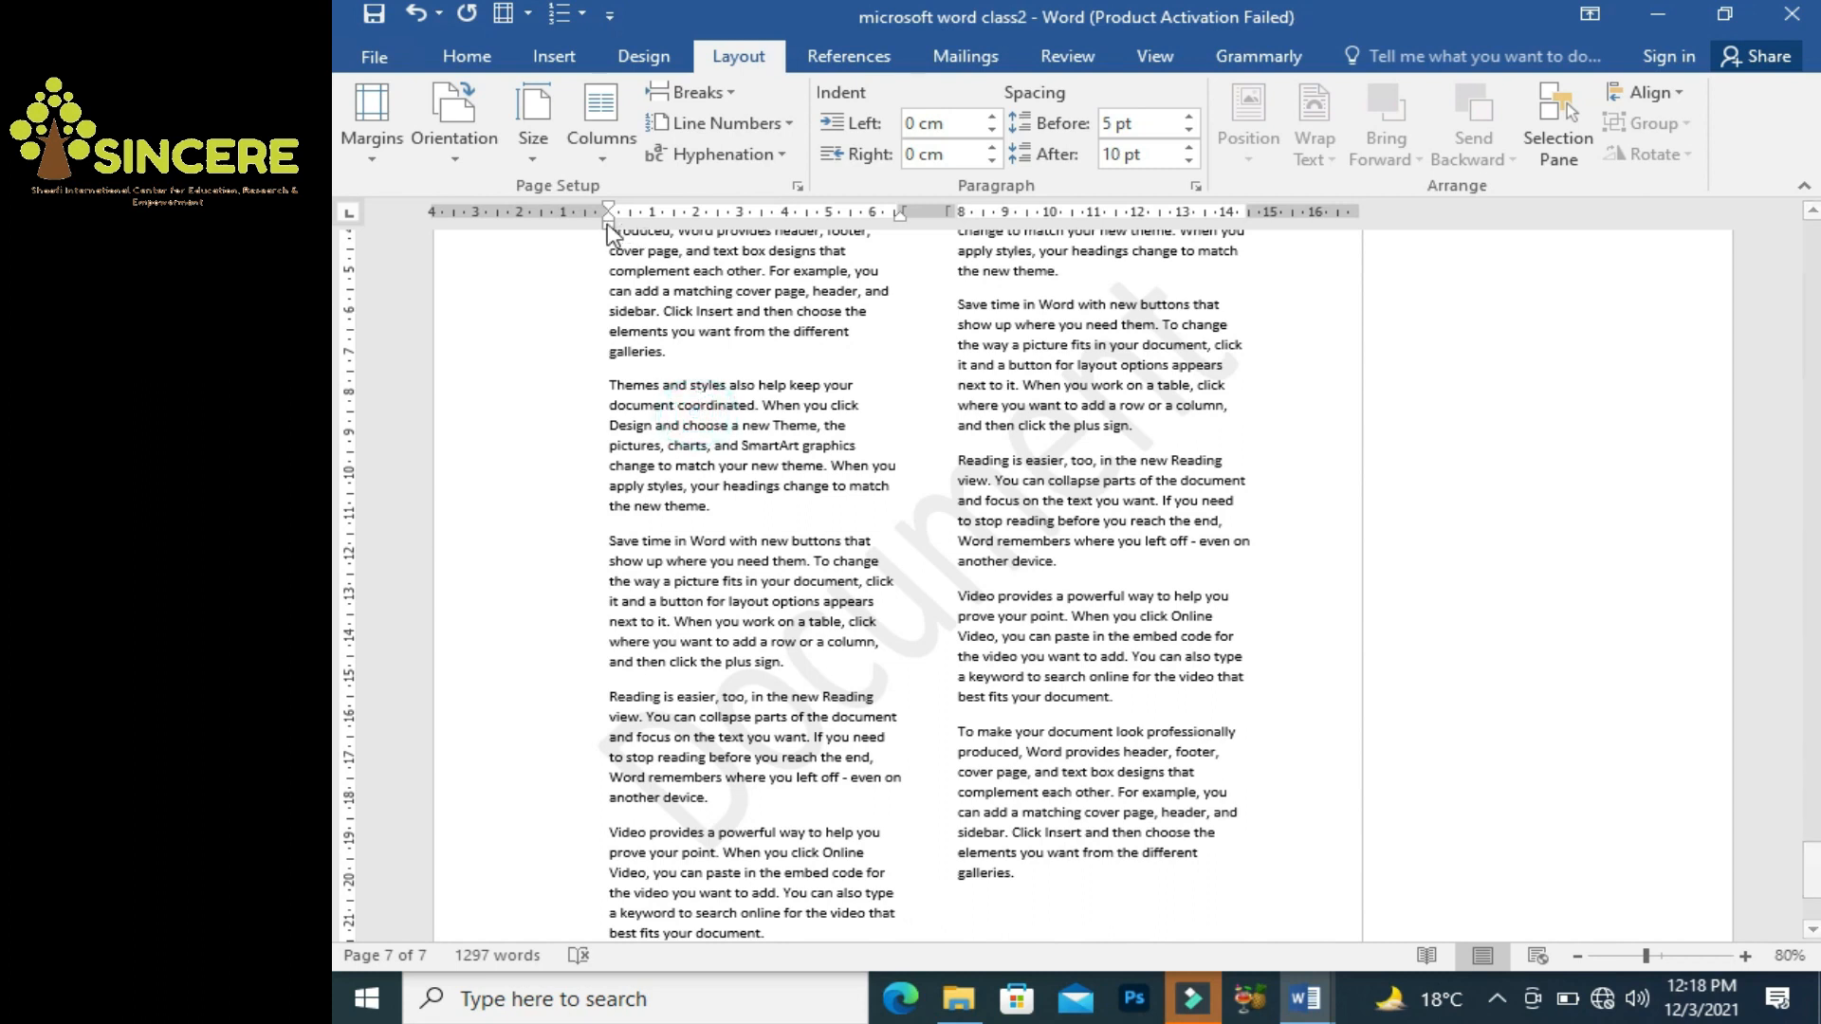
{"action": "left_click_drag", "start_coordinate": [607, 224], "coordinate": [555, 212]}
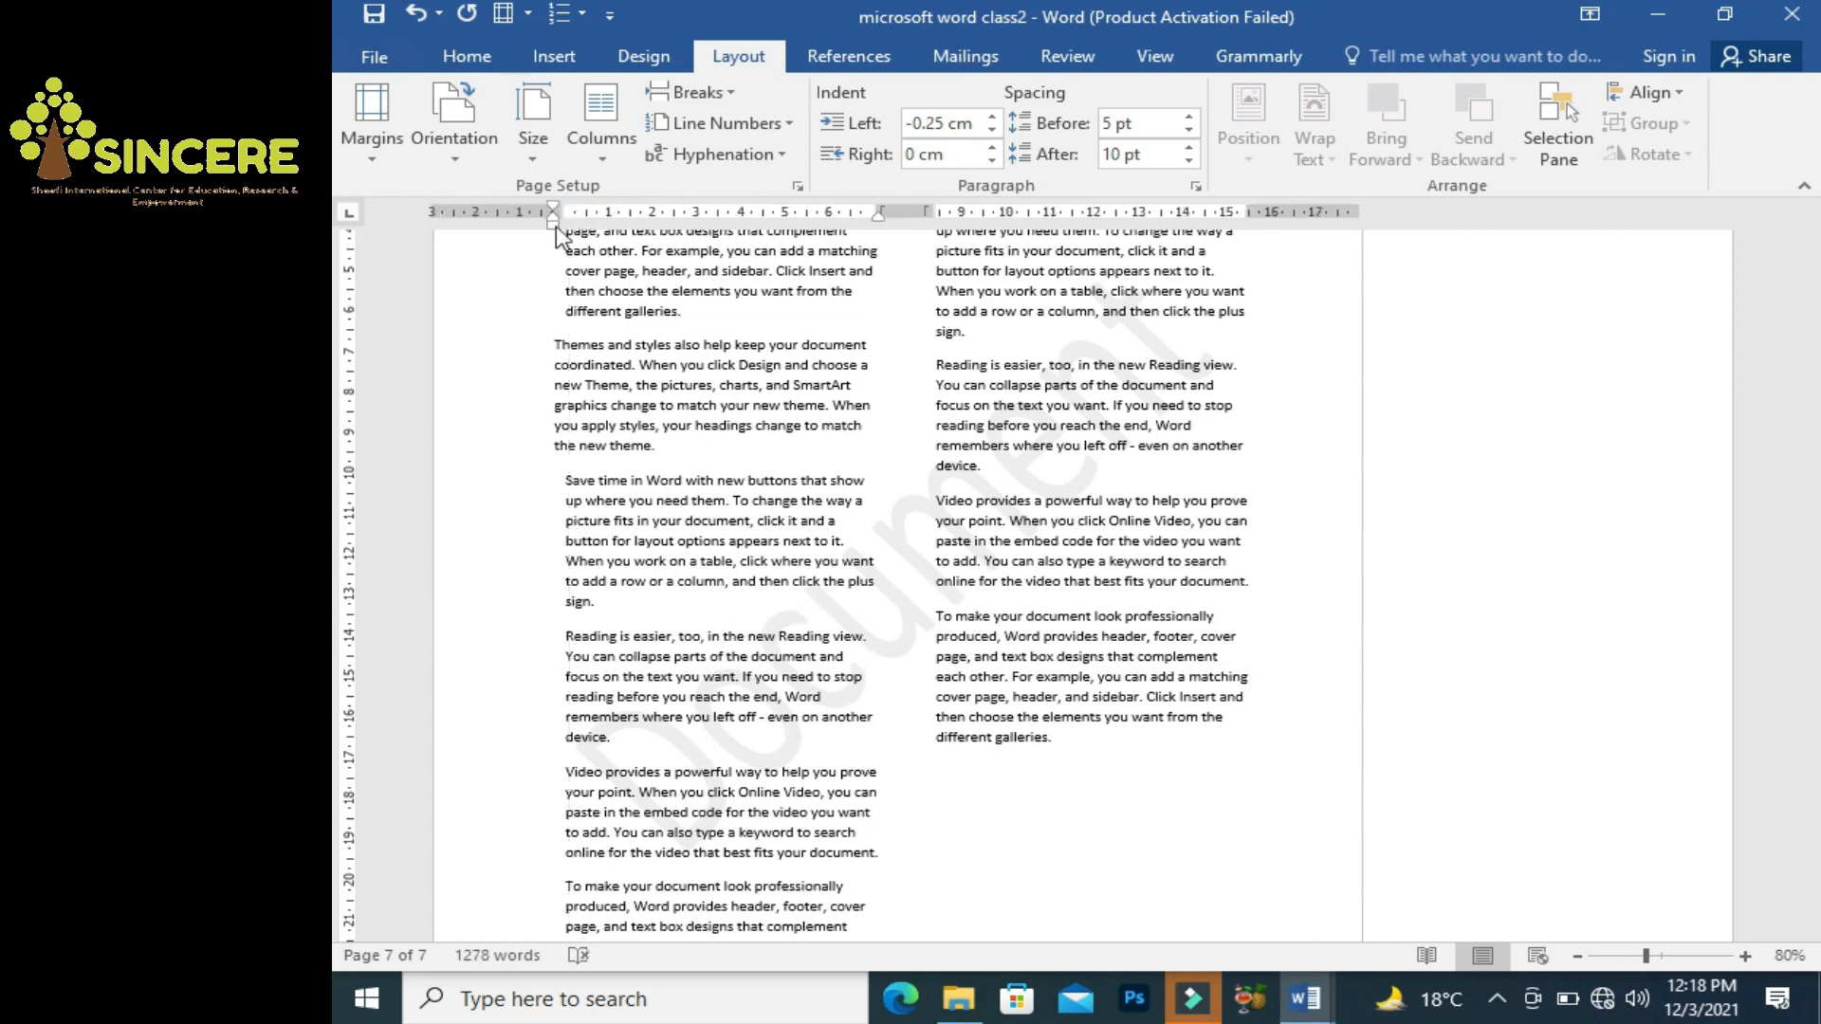
{"action": "left_click_drag", "start_coordinate": [558, 224], "coordinate": [565, 224]}
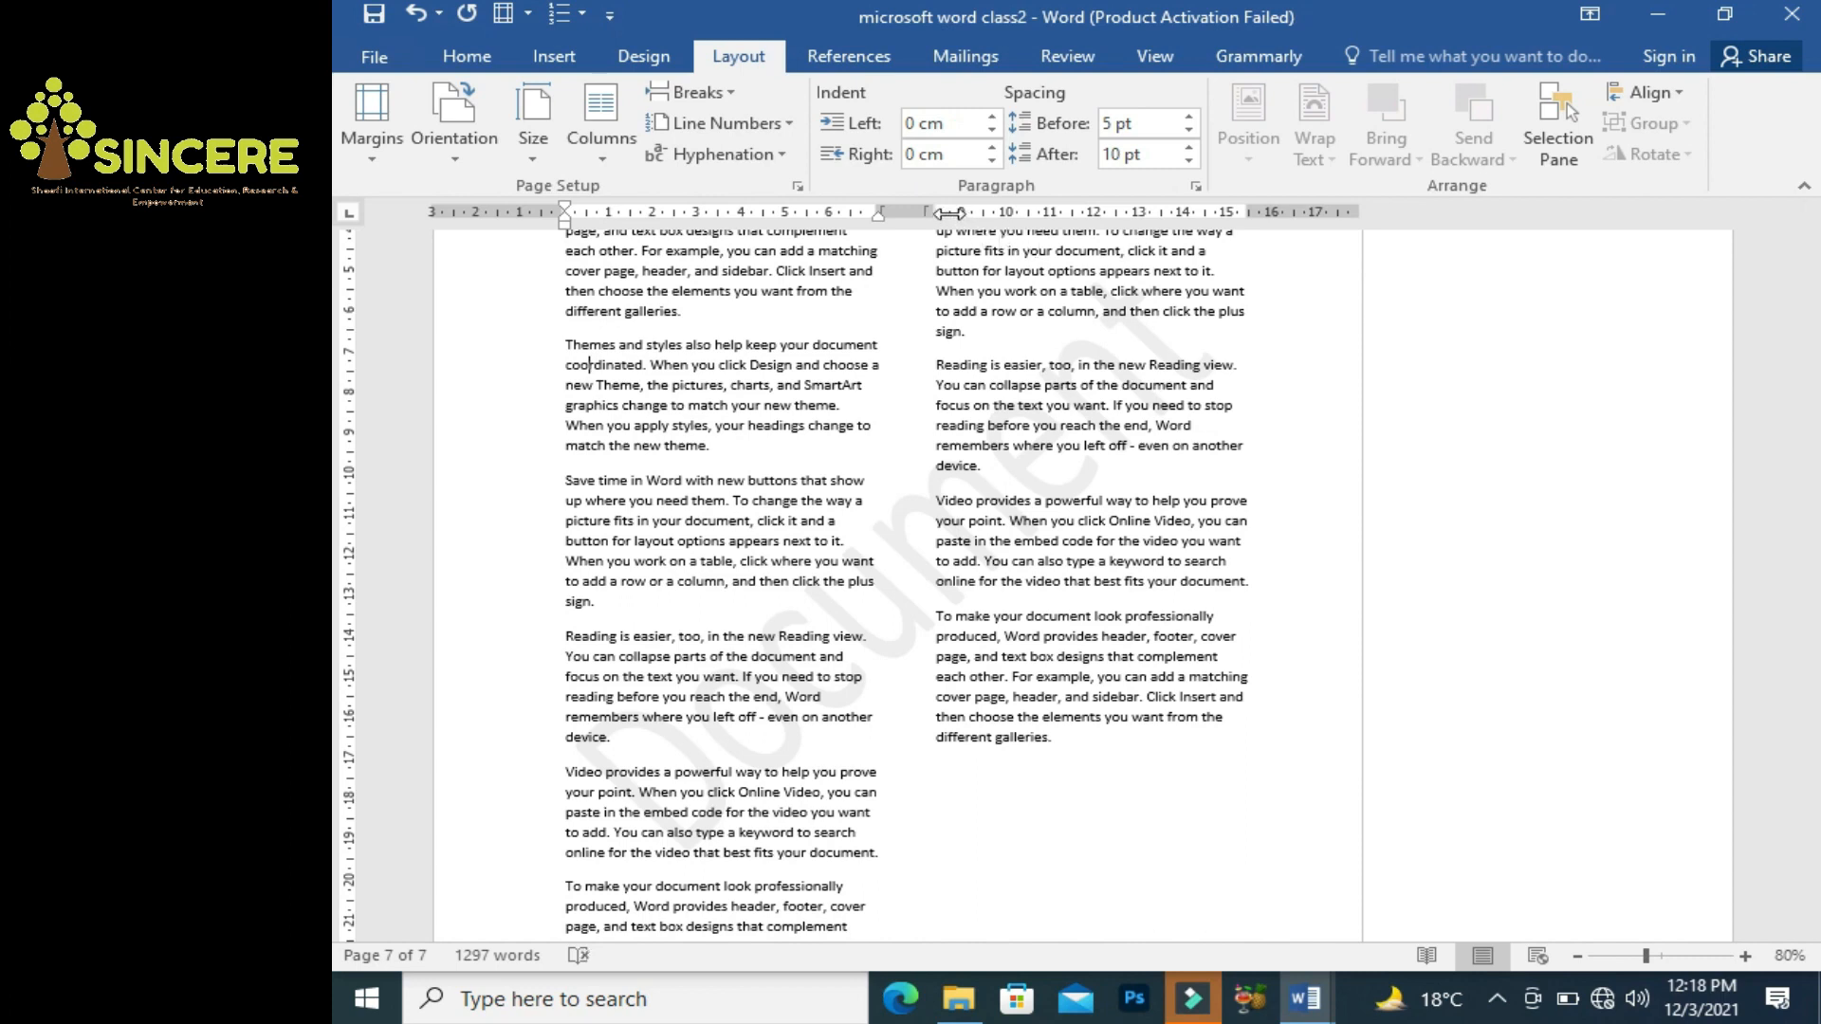
{"action": "left_click_drag", "start_coordinate": [927, 212], "coordinate": [913, 212]}
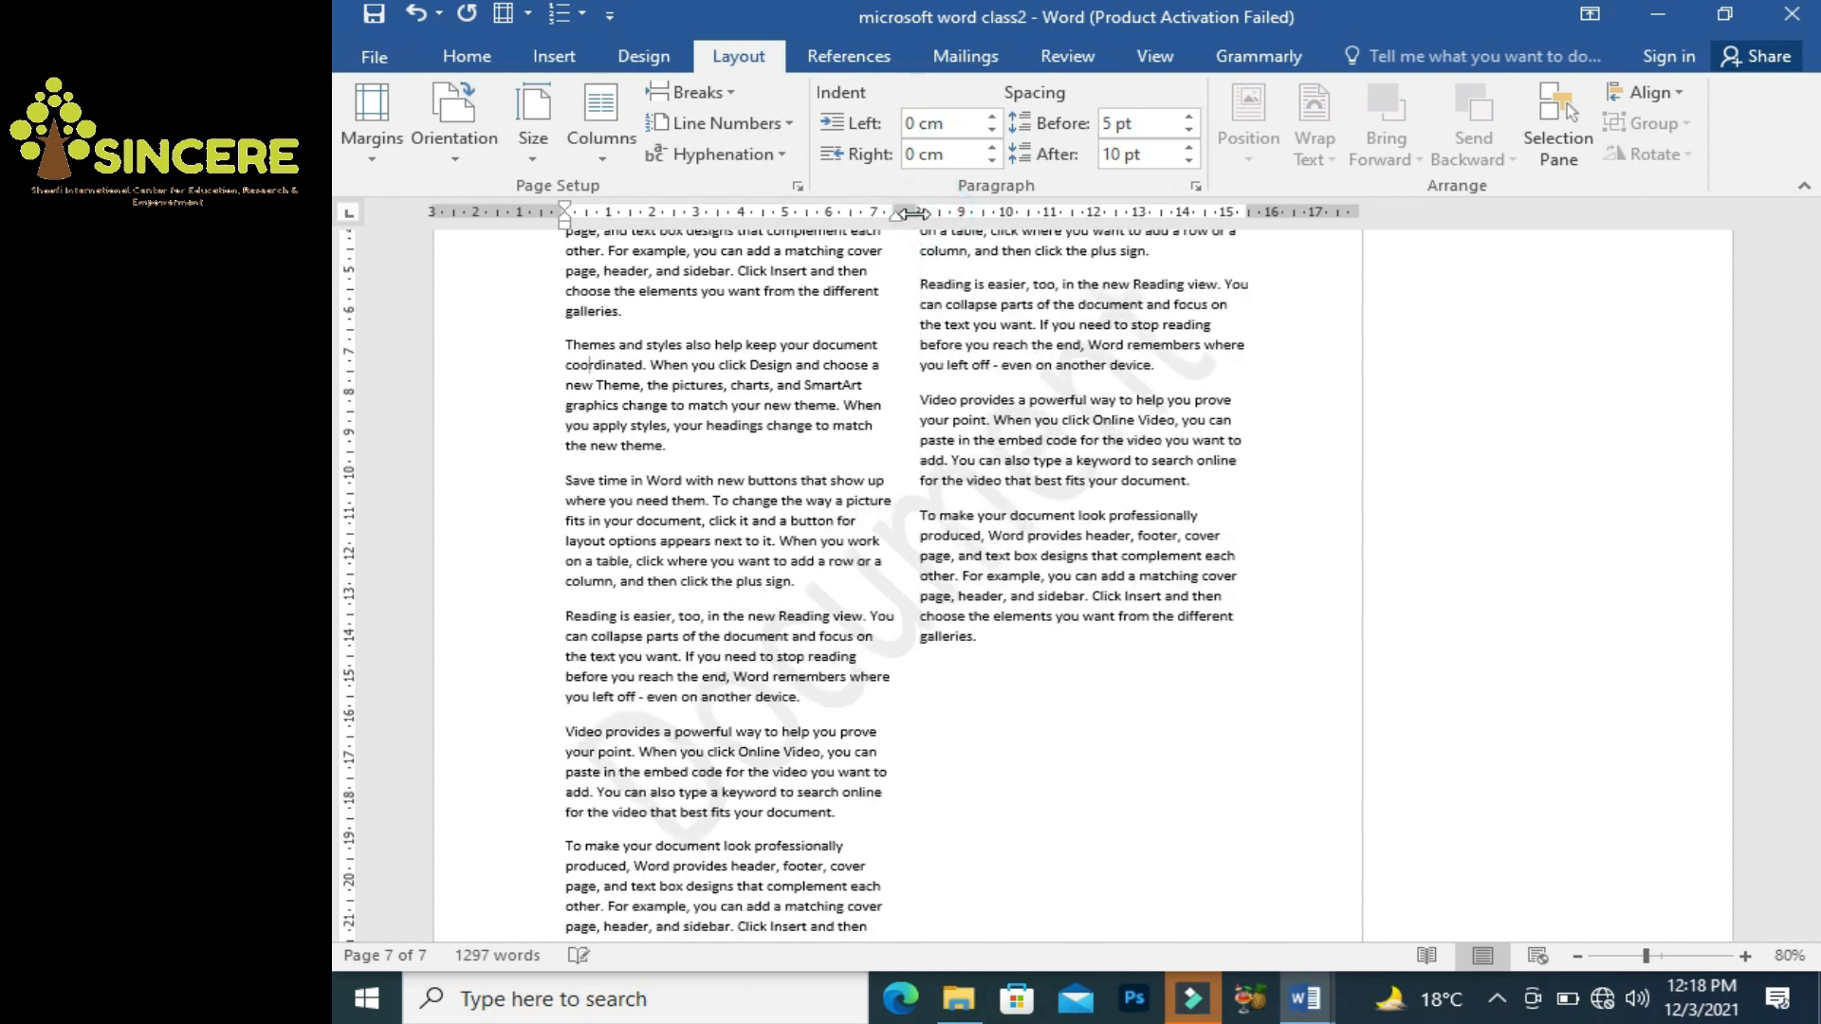
{"action": "left_click_drag", "start_coordinate": [1249, 223], "coordinate": [1284, 221]}
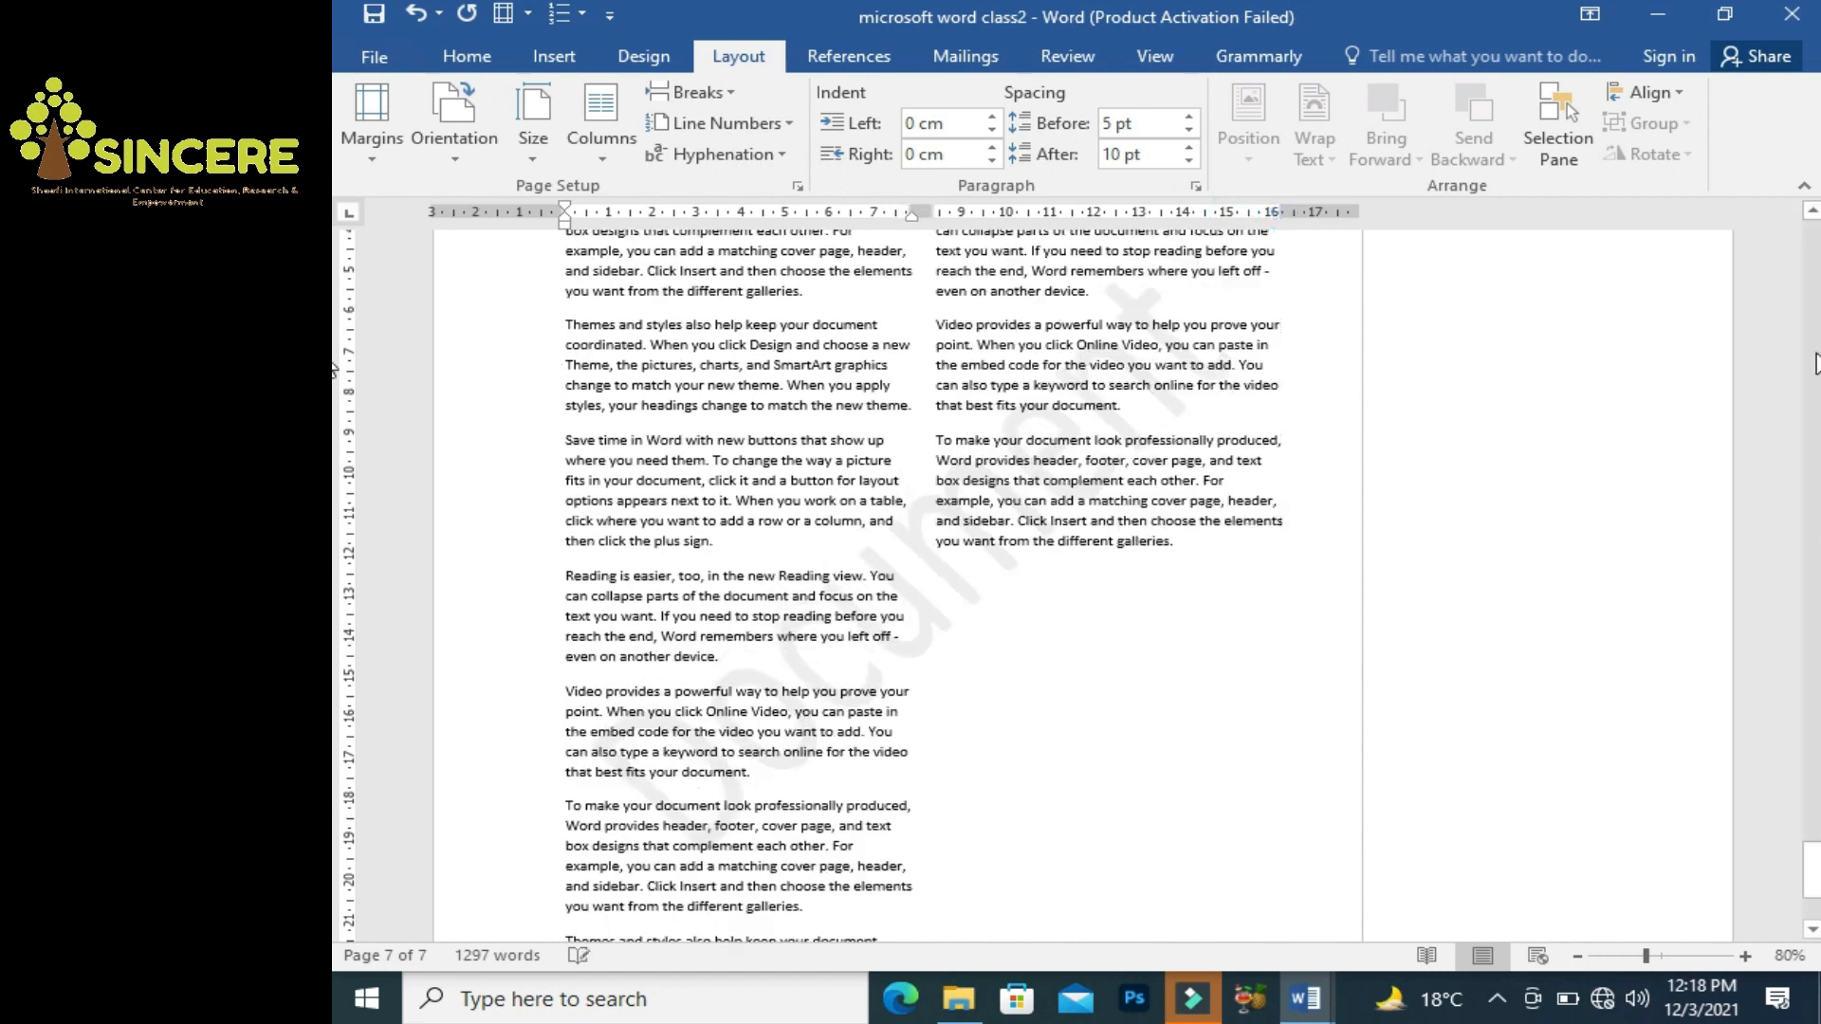
Justify the sample paragraphs in both columns.
{"action": "left_click", "coordinate": [1811, 213]}
{"action": "scroll", "coordinate": [1812, 220], "scroll_direction": "up", "scroll_amount": 7}
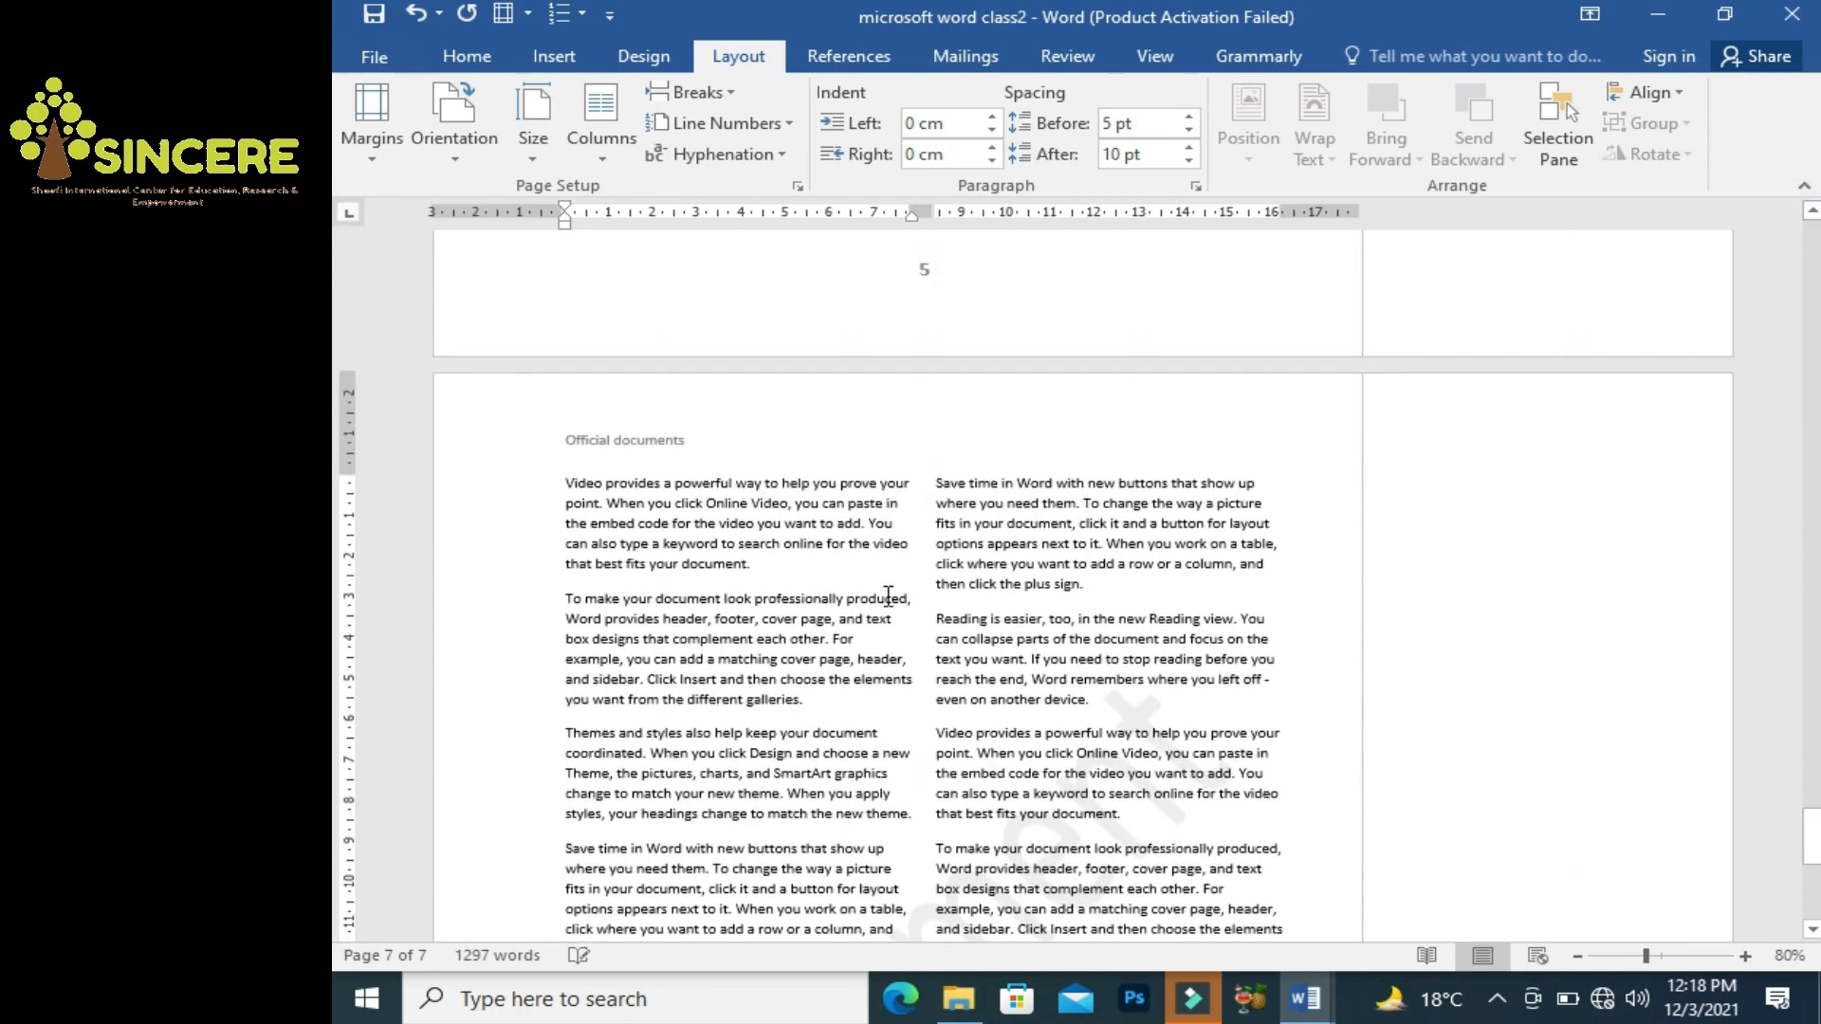
{"action": "left_click", "coordinate": [627, 491]}
{"action": "left_click_drag", "start_coordinate": [702, 539], "coordinate": [1166, 916]}
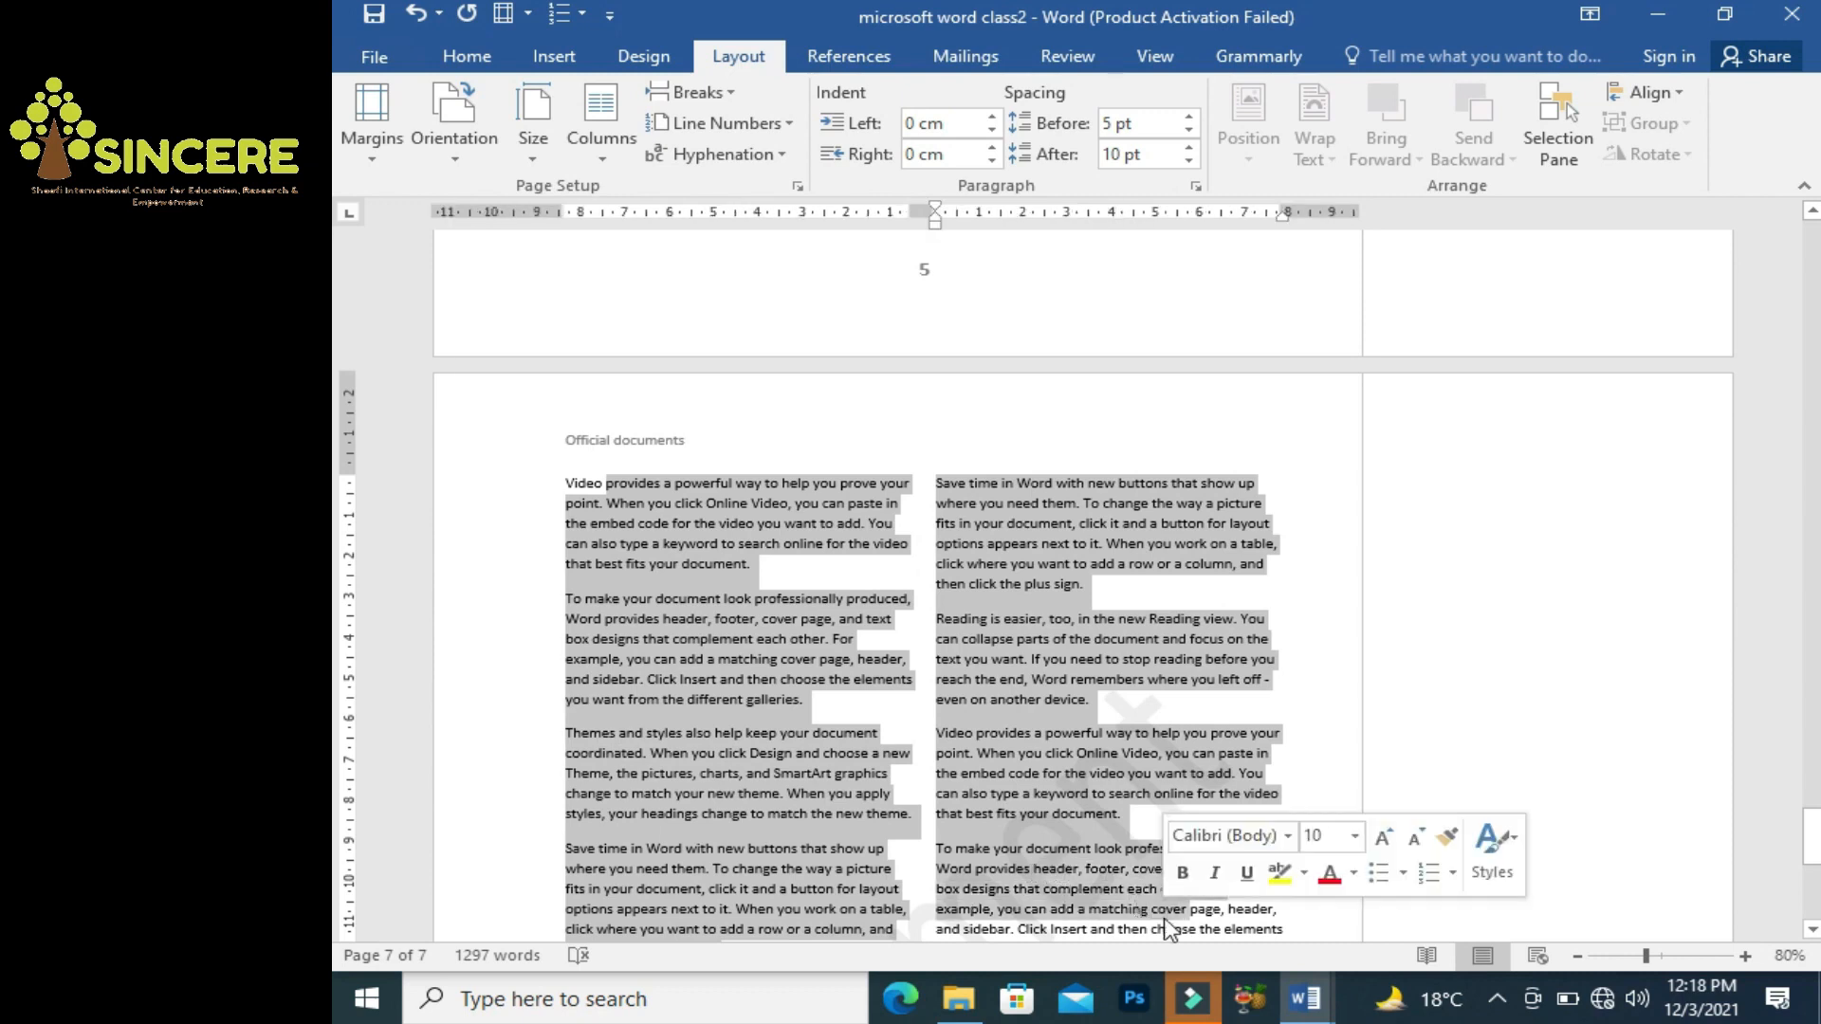
{"action": "key", "text": "ctrl+j"}
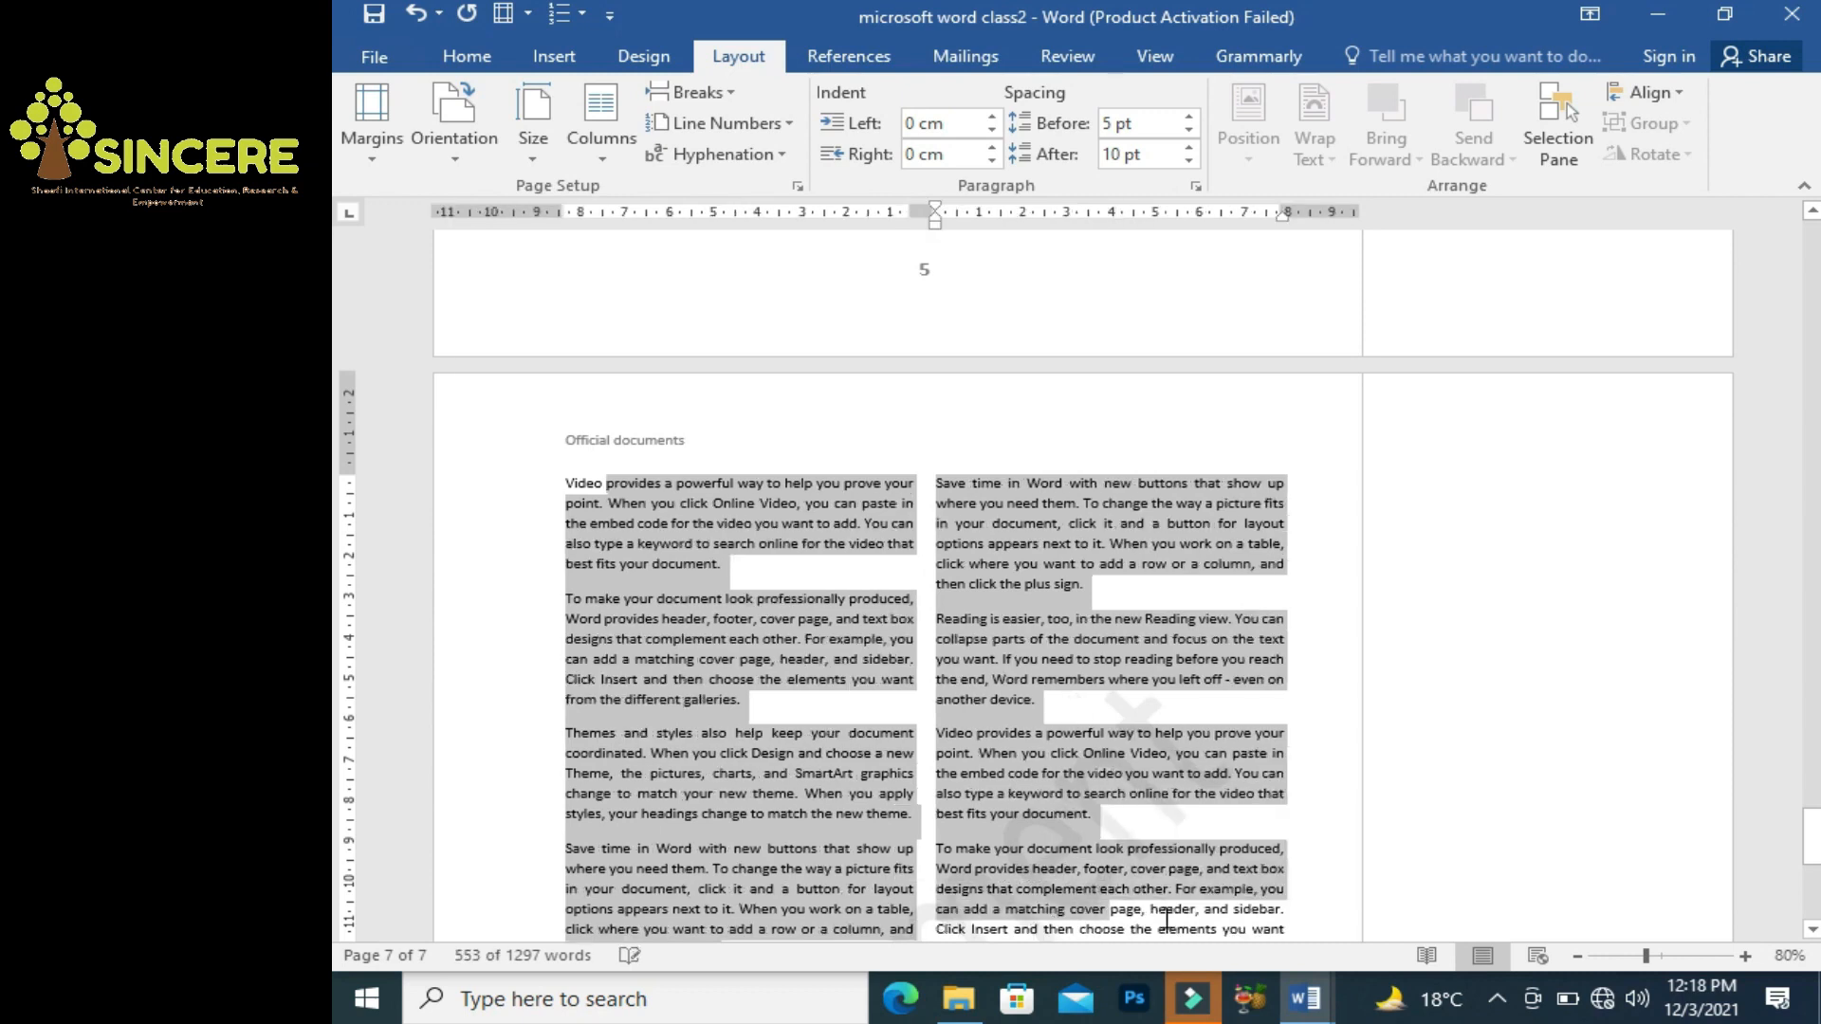
{"action": "left_click", "coordinate": [964, 812]}
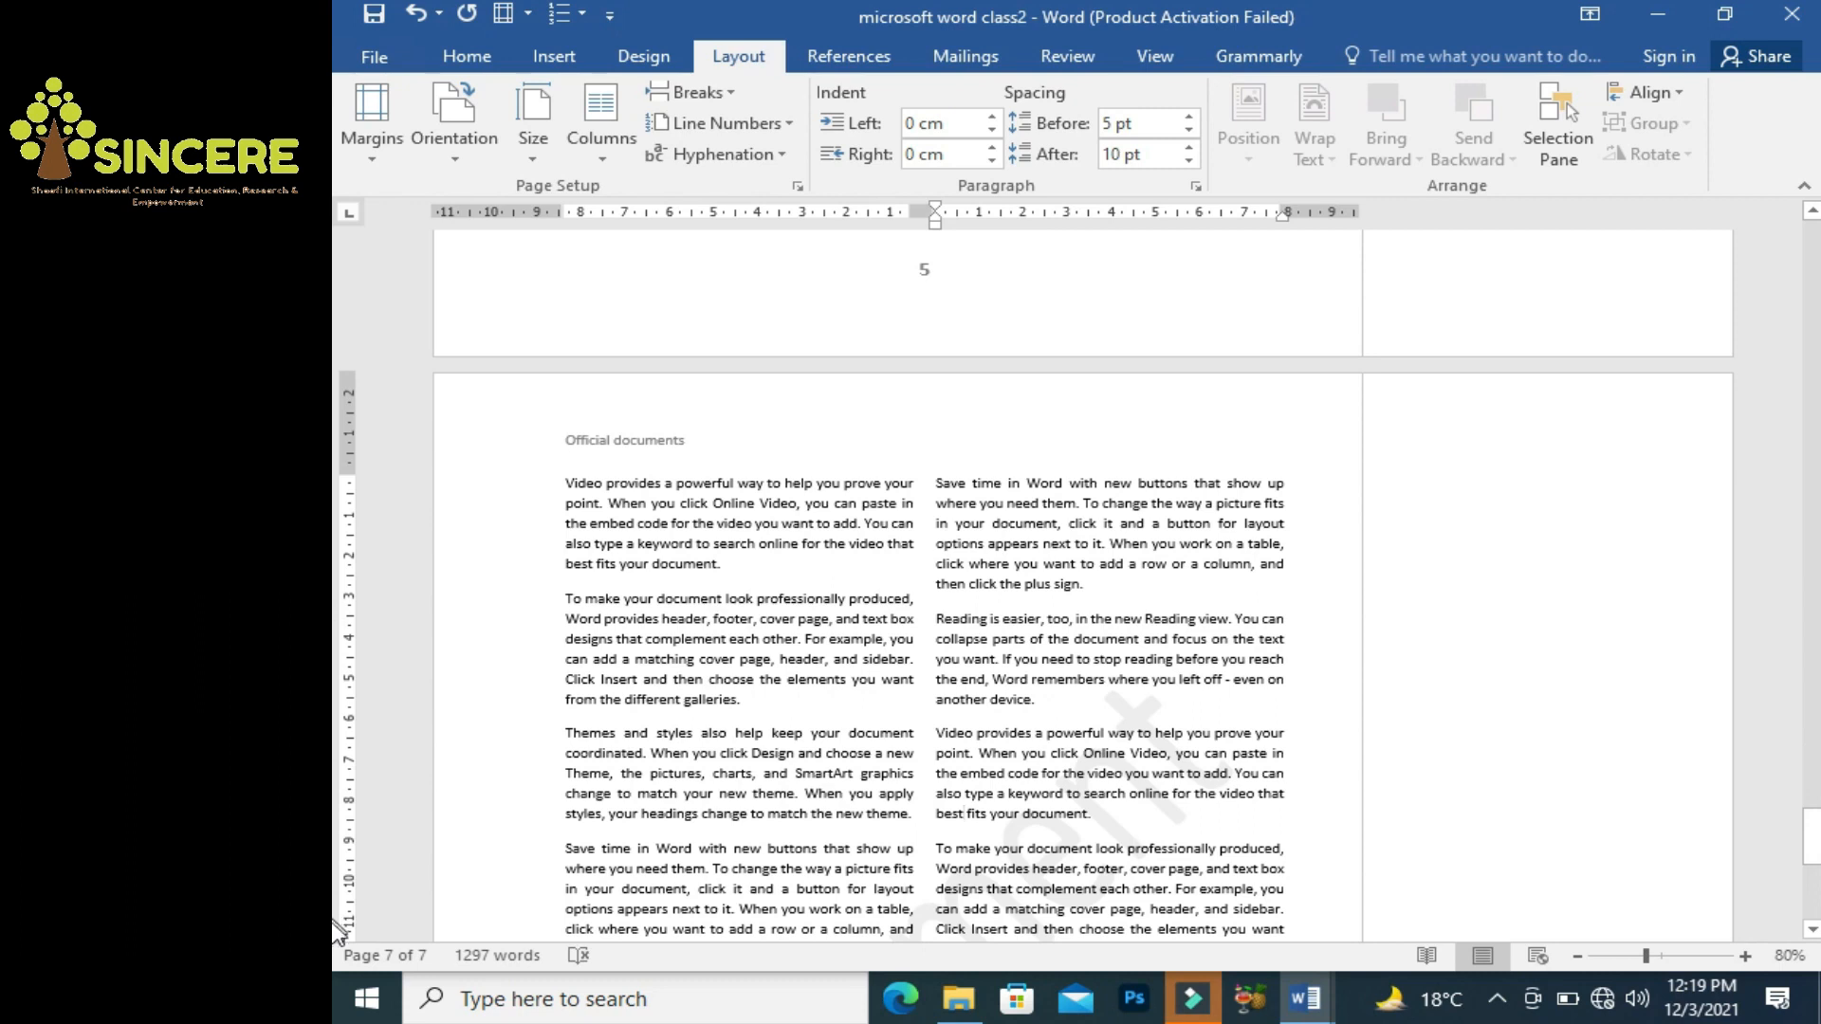
Show the paragraph marks and other hidden formatting symbols in the document.
{"action": "left_click_drag", "start_coordinate": [1815, 853], "coordinate": [1815, 899]}
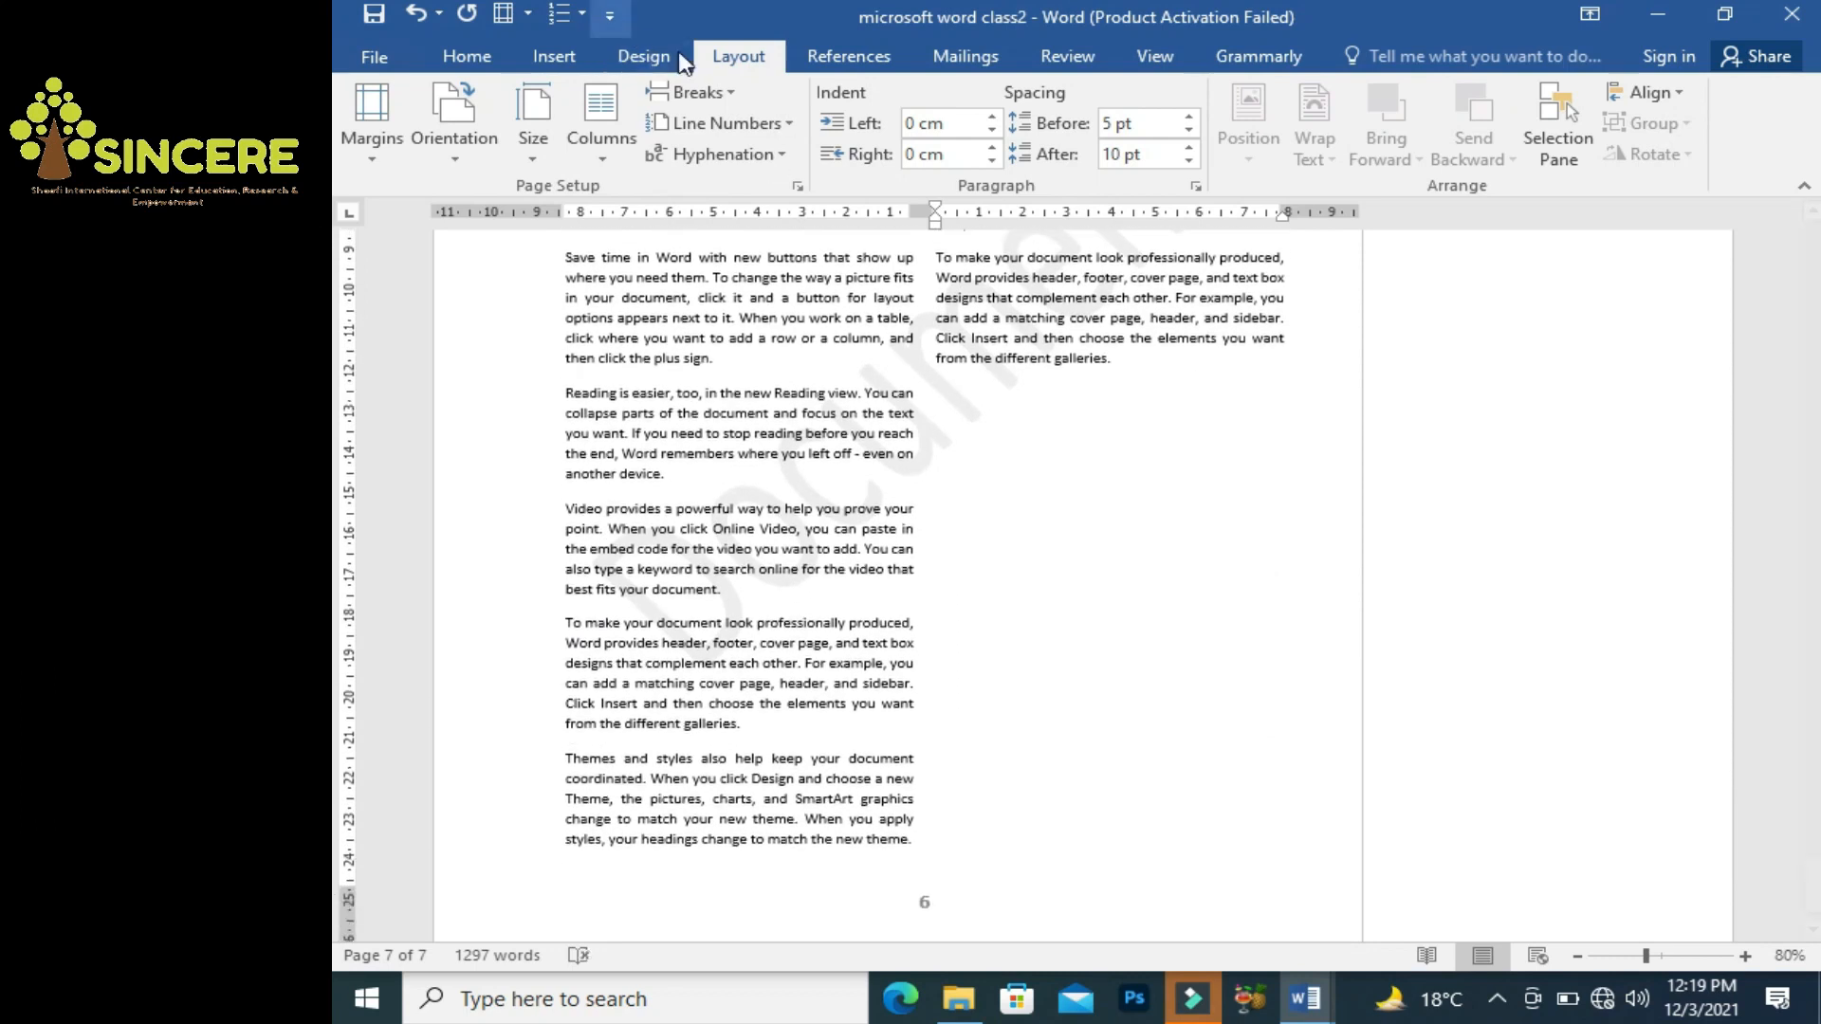
{"action": "left_click", "coordinate": [736, 93]}
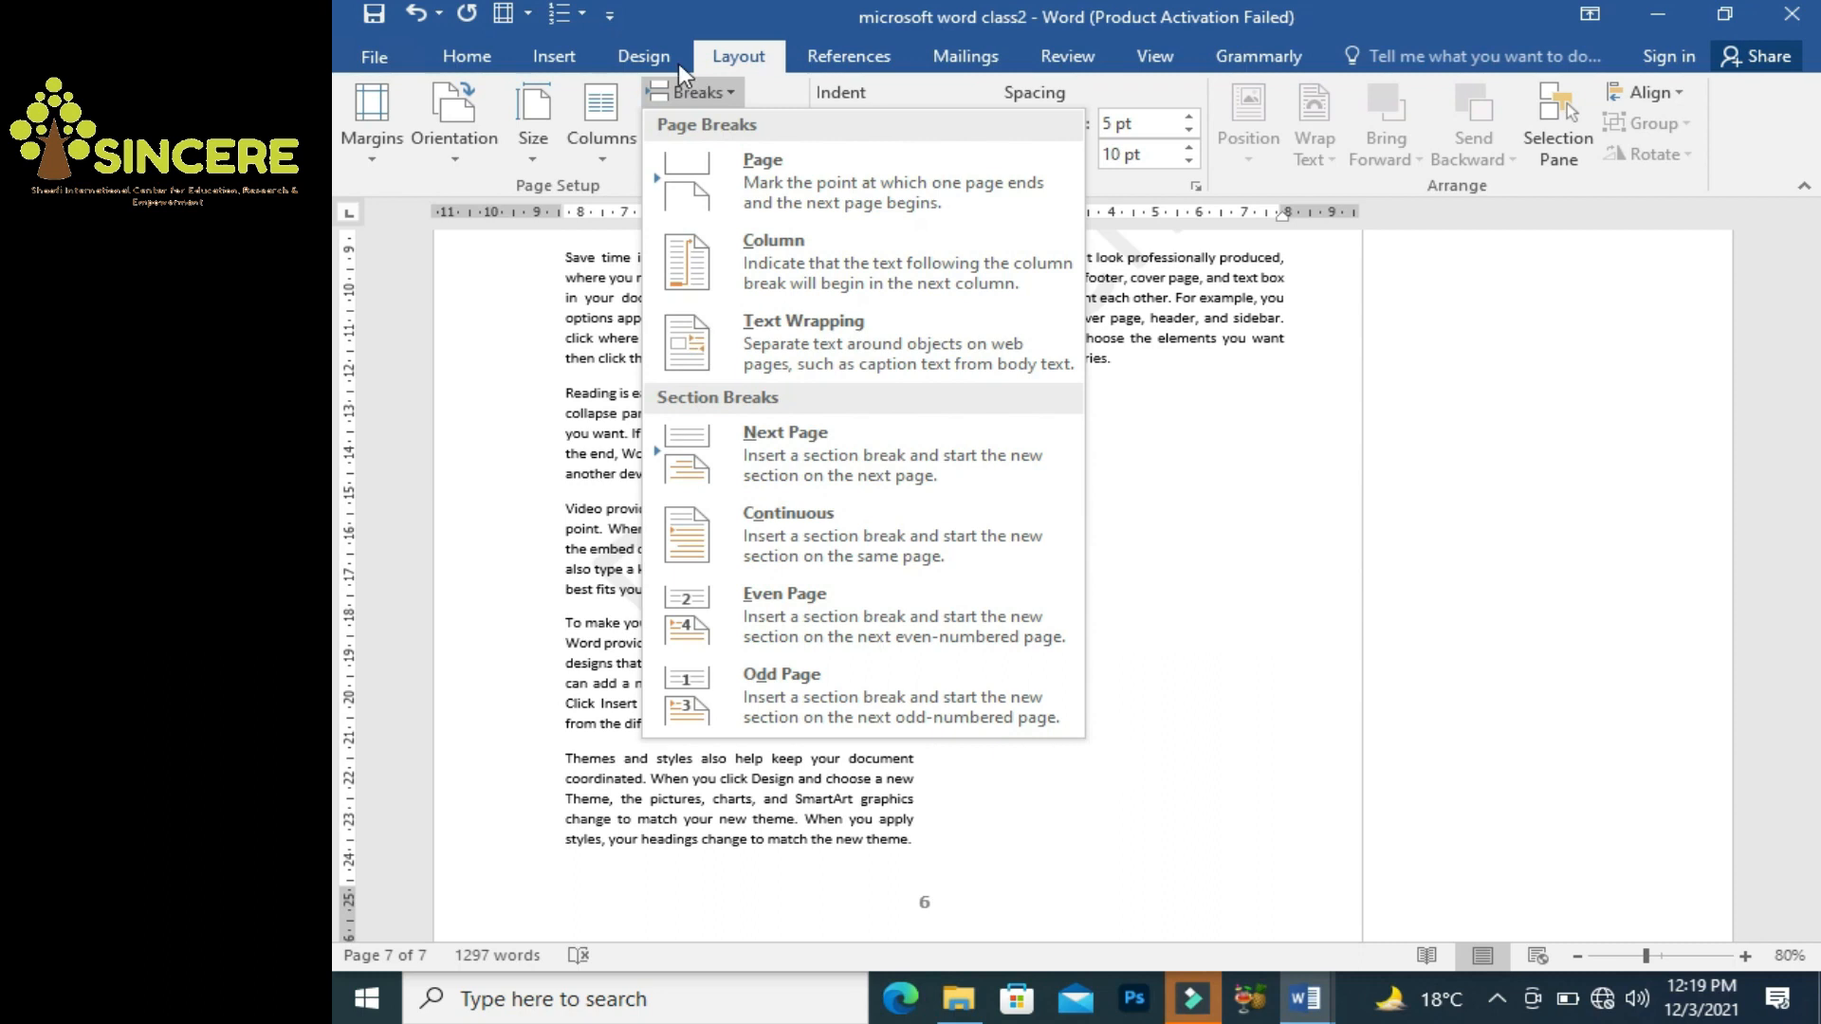
{"action": "left_click", "coordinate": [503, 52]}
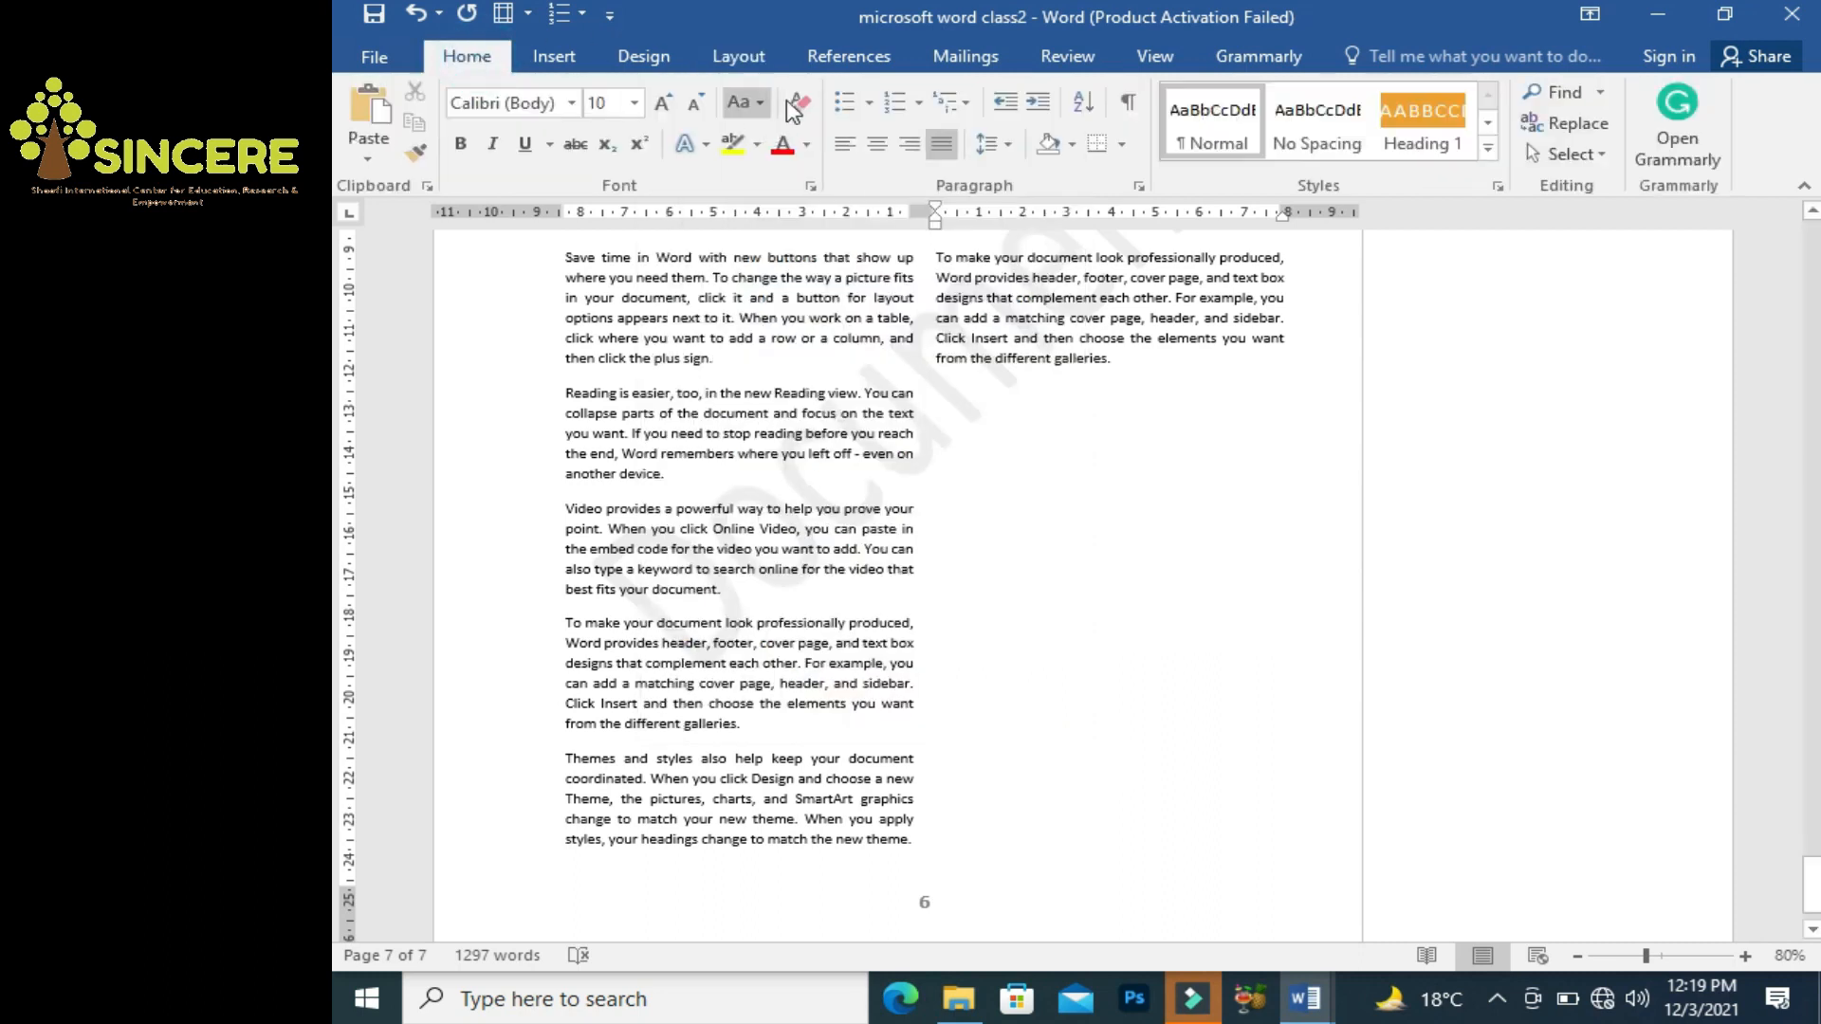
{"action": "left_click", "coordinate": [1129, 111]}
Insert a page break after the last sample paragraph, followed by a Next Page section break on the new page.
{"action": "left_click", "coordinate": [1179, 355]}
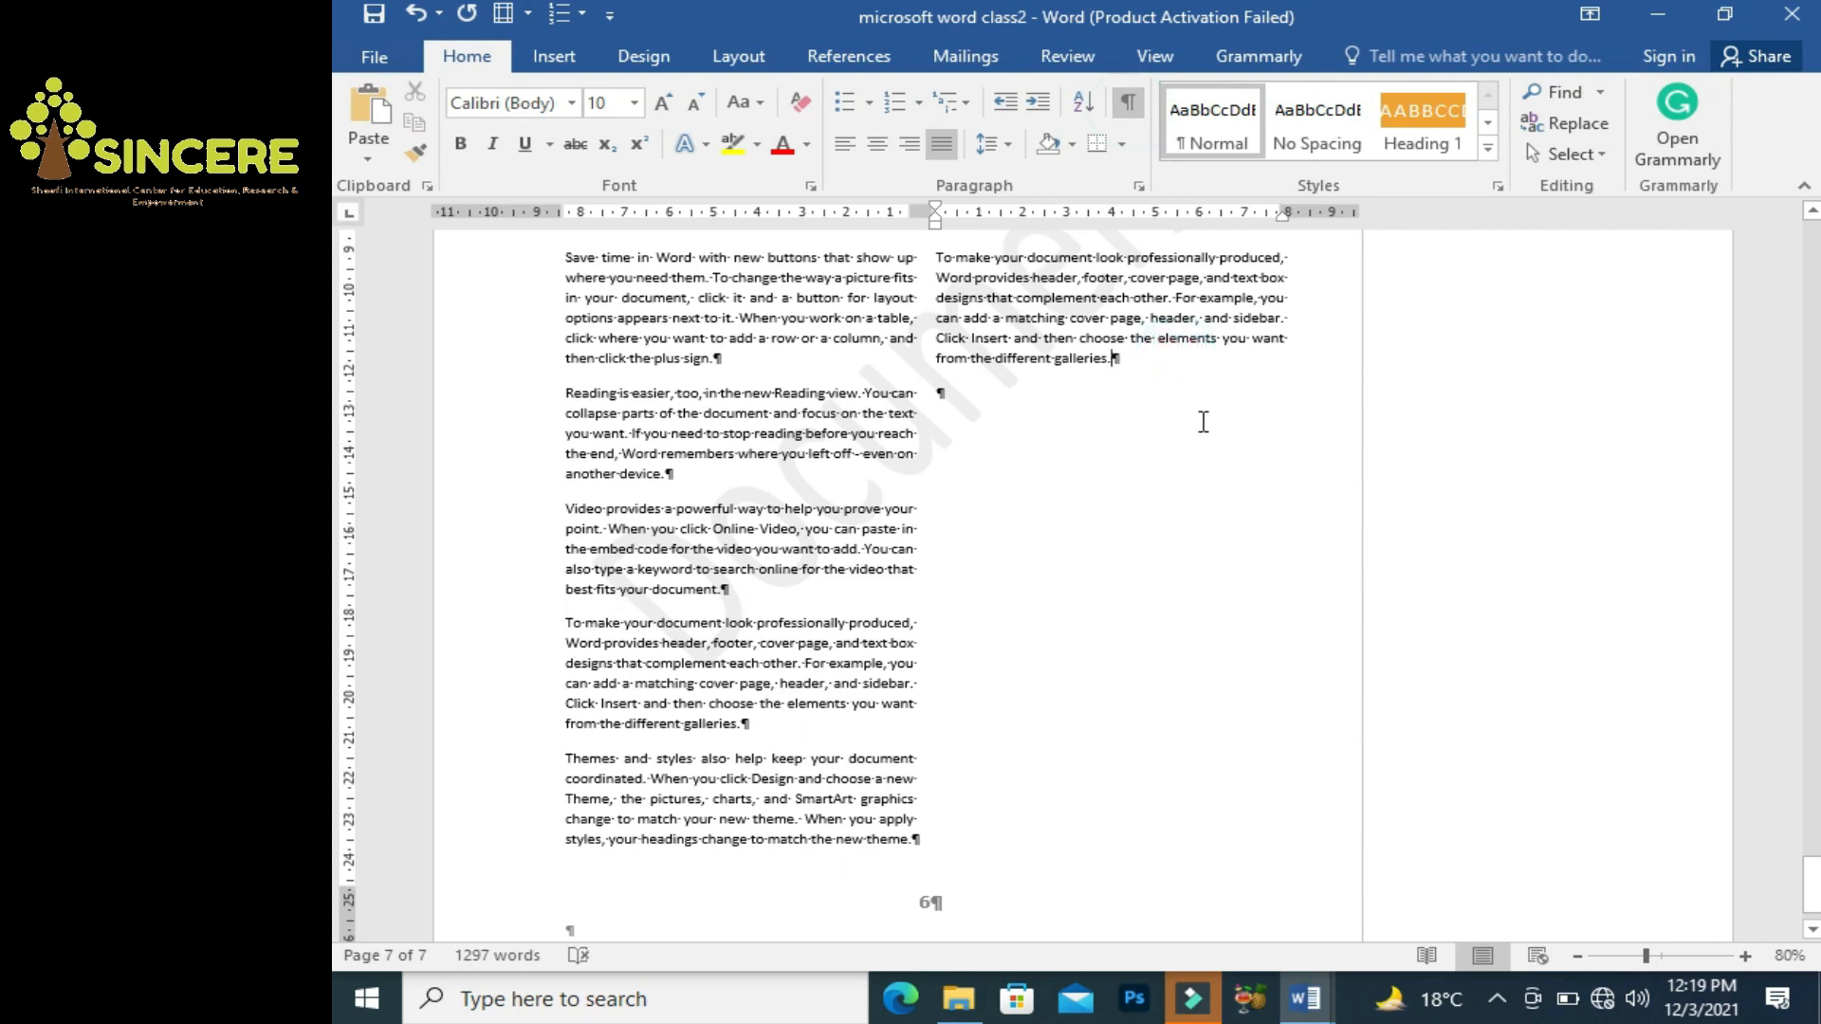
{"action": "left_click", "coordinate": [745, 57]}
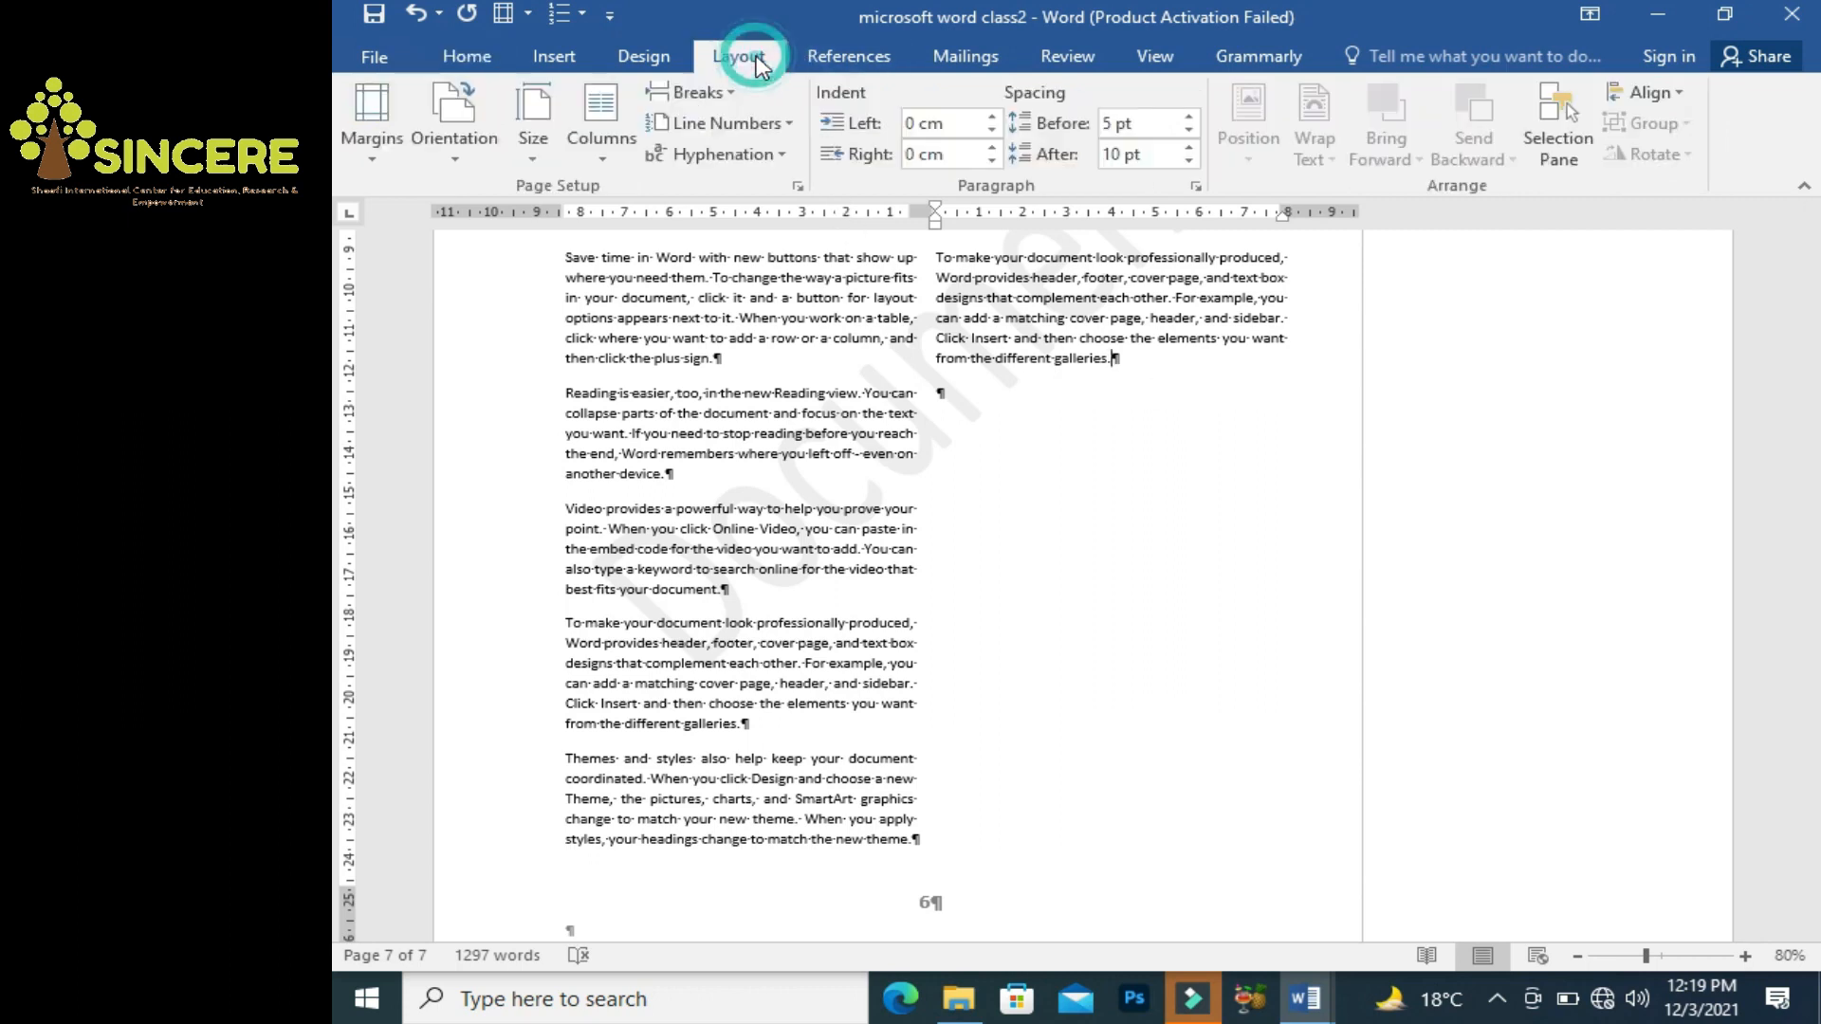
{"action": "left_click", "coordinate": [702, 92]}
{"action": "left_click", "coordinate": [760, 173]}
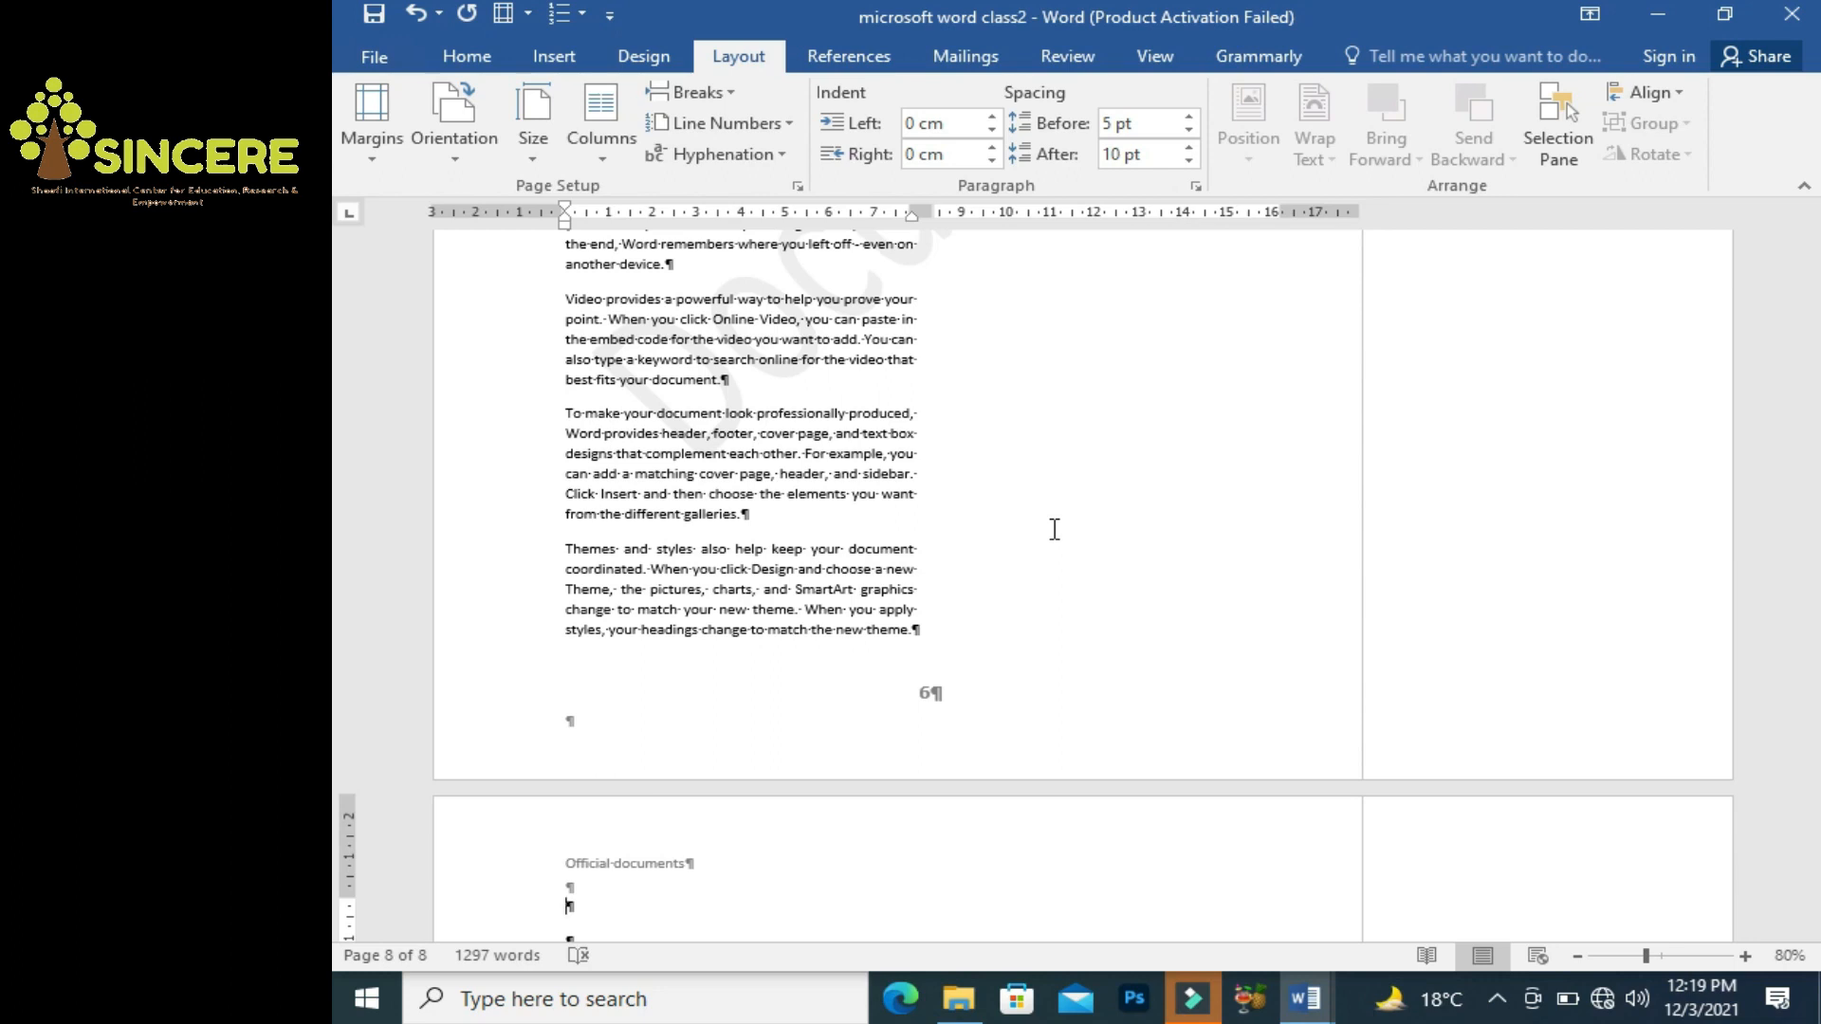
{"action": "left_click", "coordinate": [738, 95]}
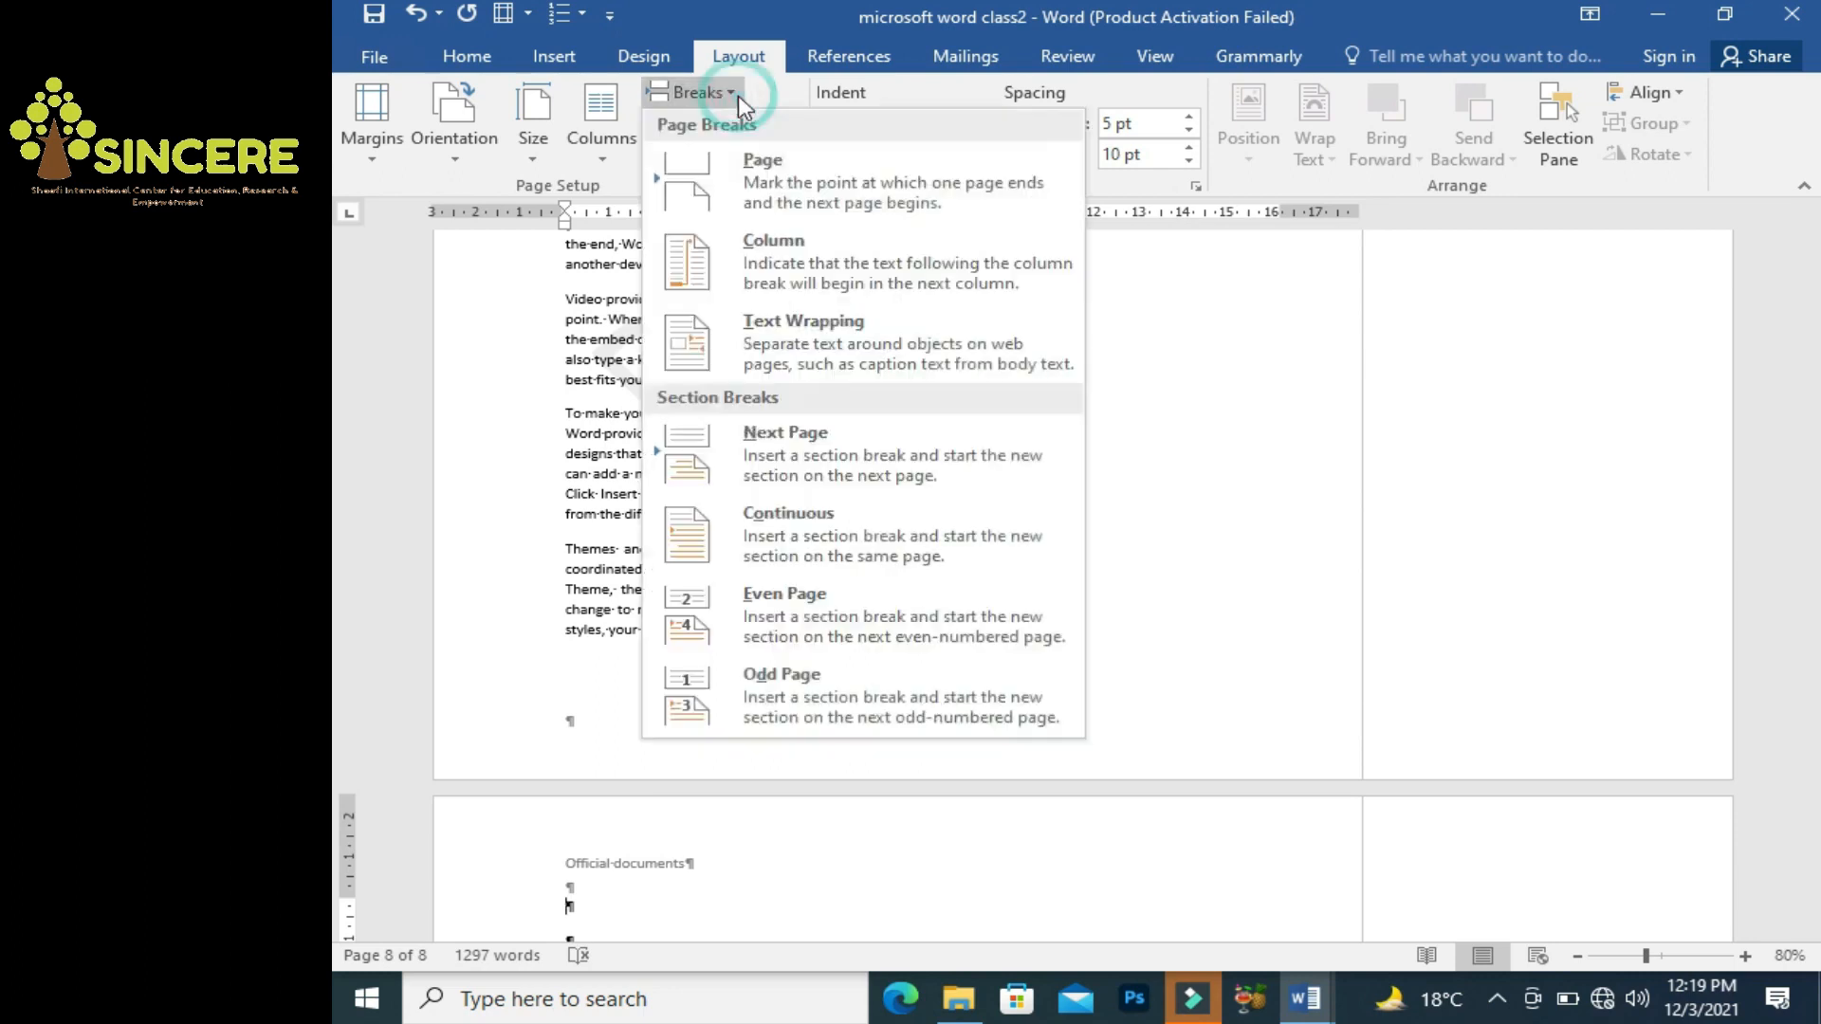
{"action": "left_click", "coordinate": [819, 442]}
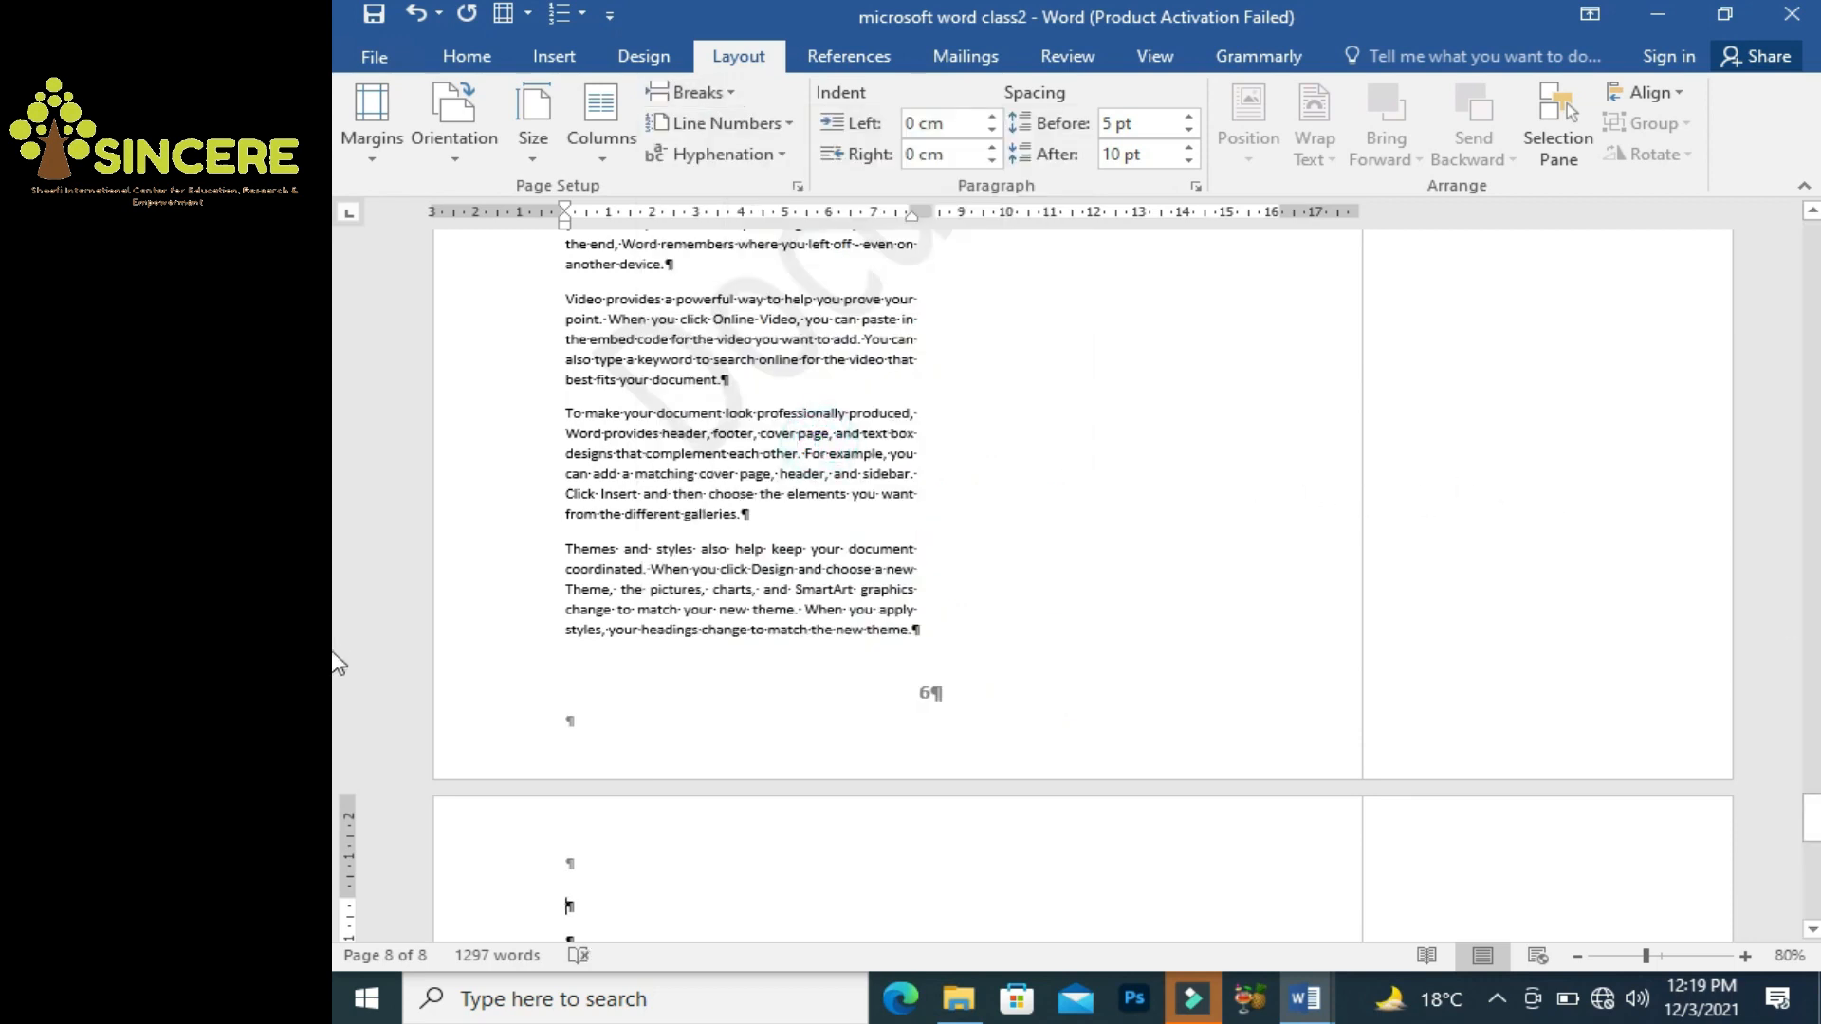
Insert another page break directly after the existing page break that follows the last sample paragraph.
{"action": "left_click", "coordinate": [1812, 823]}
{"action": "left_click_drag", "start_coordinate": [1812, 823], "coordinate": [1812, 758]}
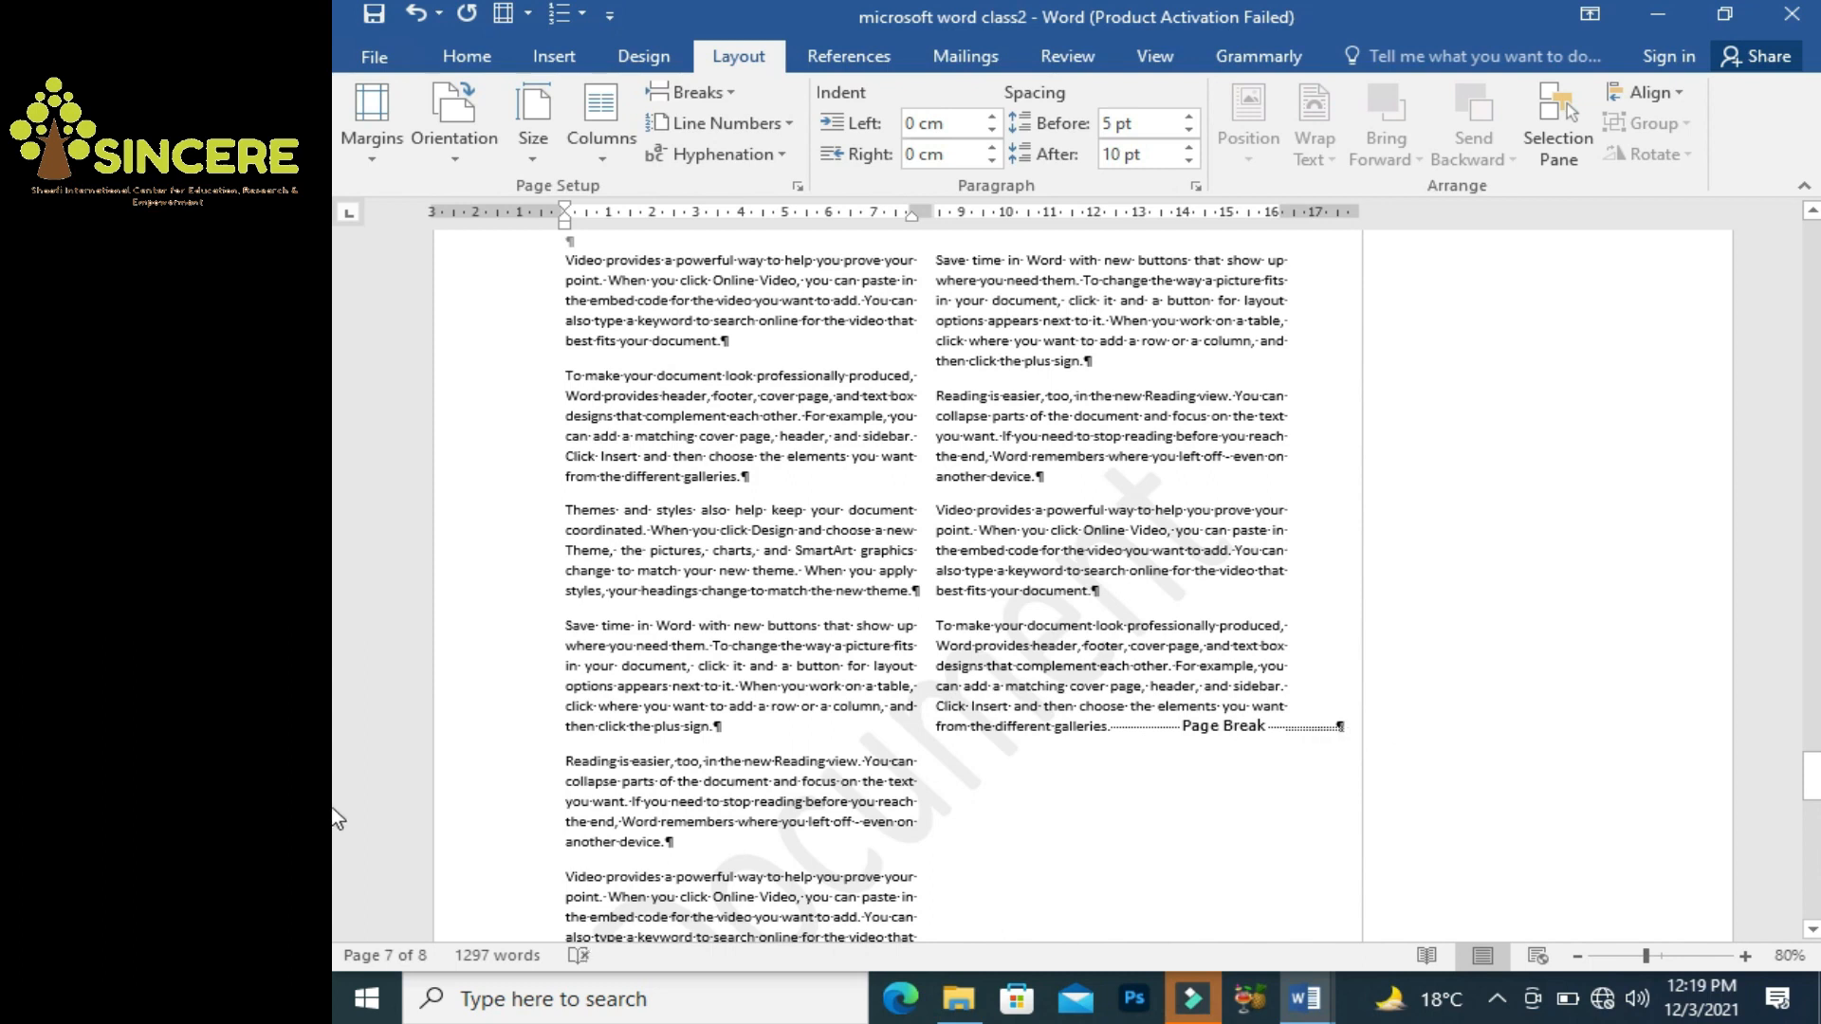
{"action": "left_click", "coordinate": [1344, 728]}
{"action": "left_click", "coordinate": [1344, 728]}
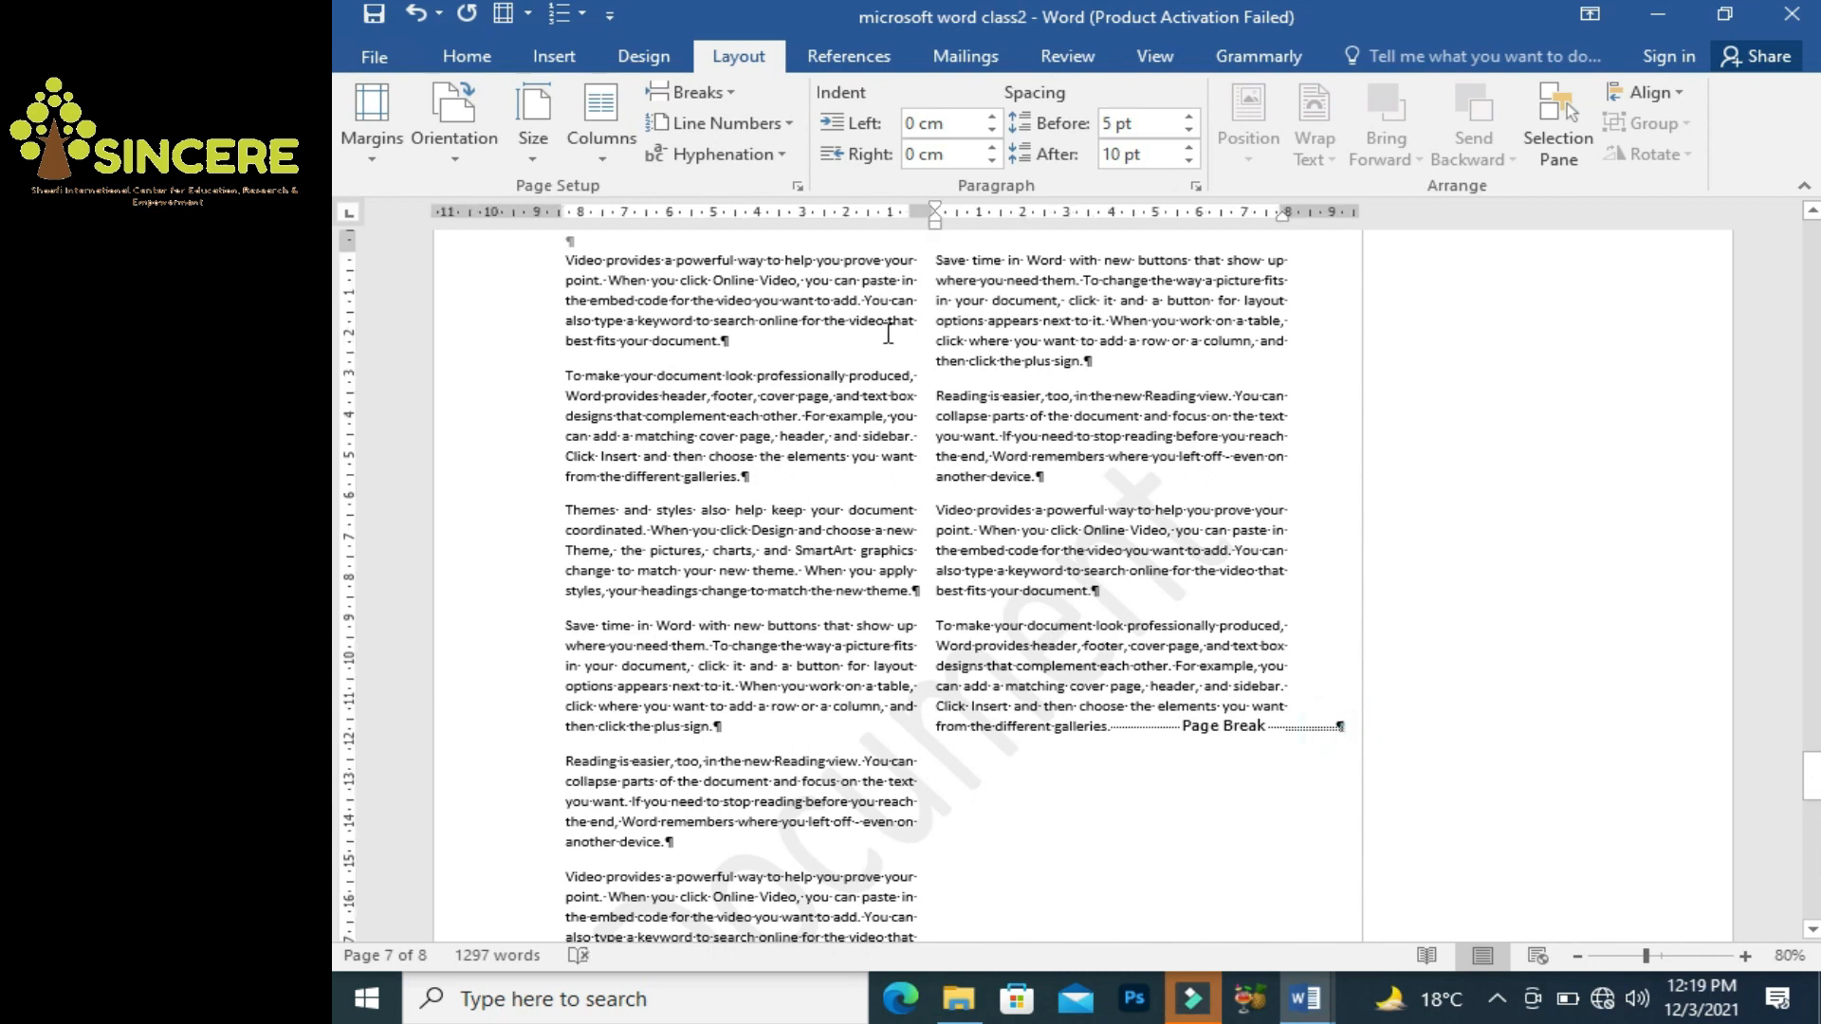
{"action": "left_click", "coordinate": [735, 93]}
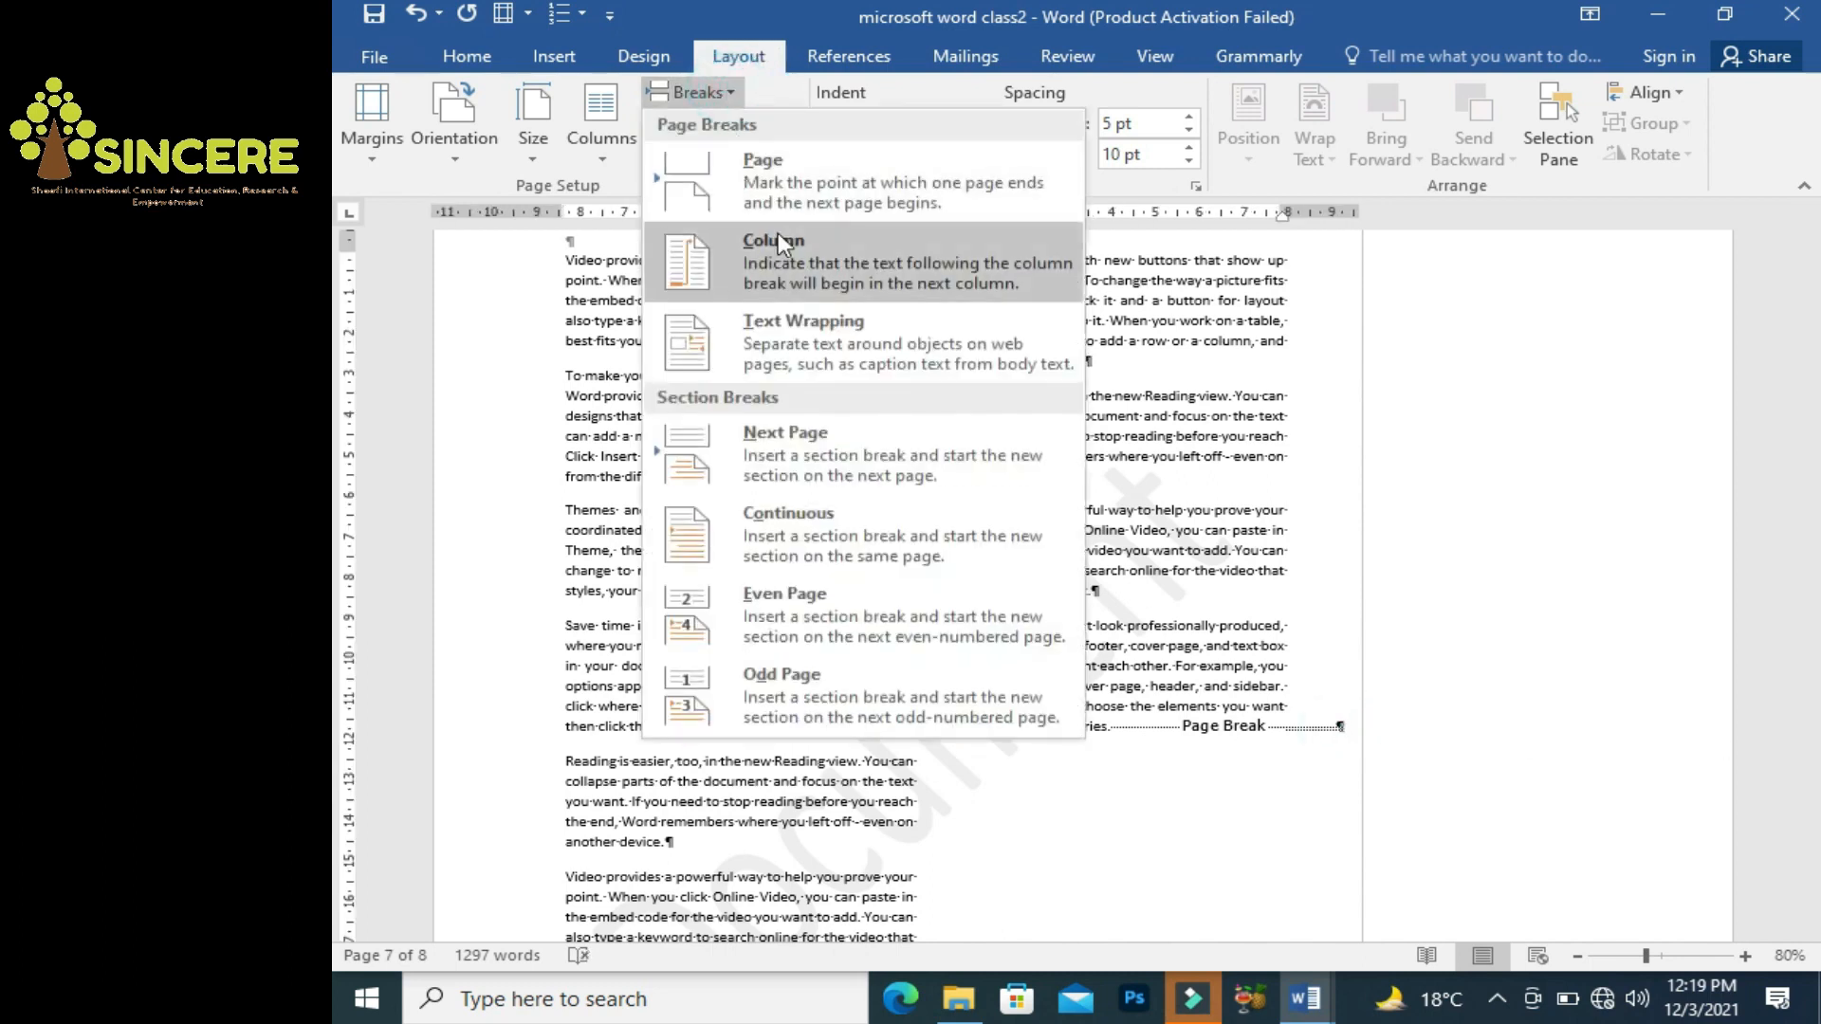
{"action": "left_click", "coordinate": [787, 185]}
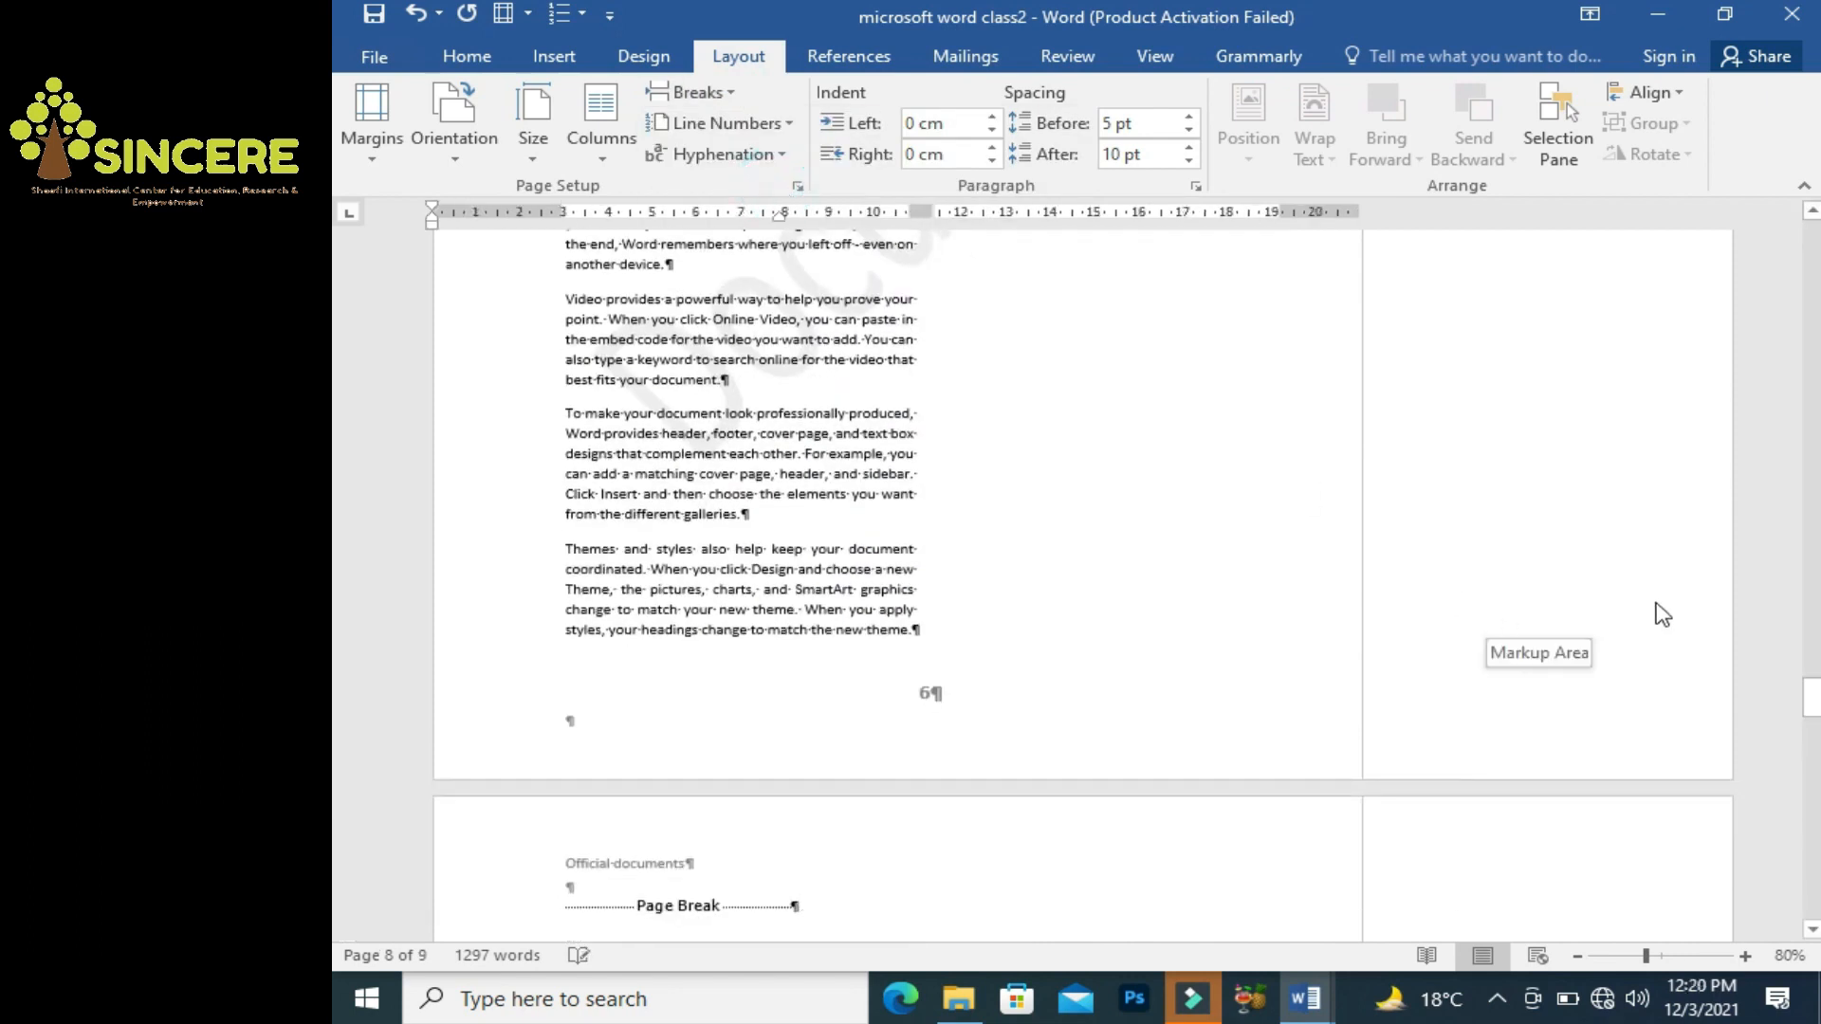
{"action": "left_click_drag", "start_coordinate": [335, 725], "coordinate": [339, 783]}
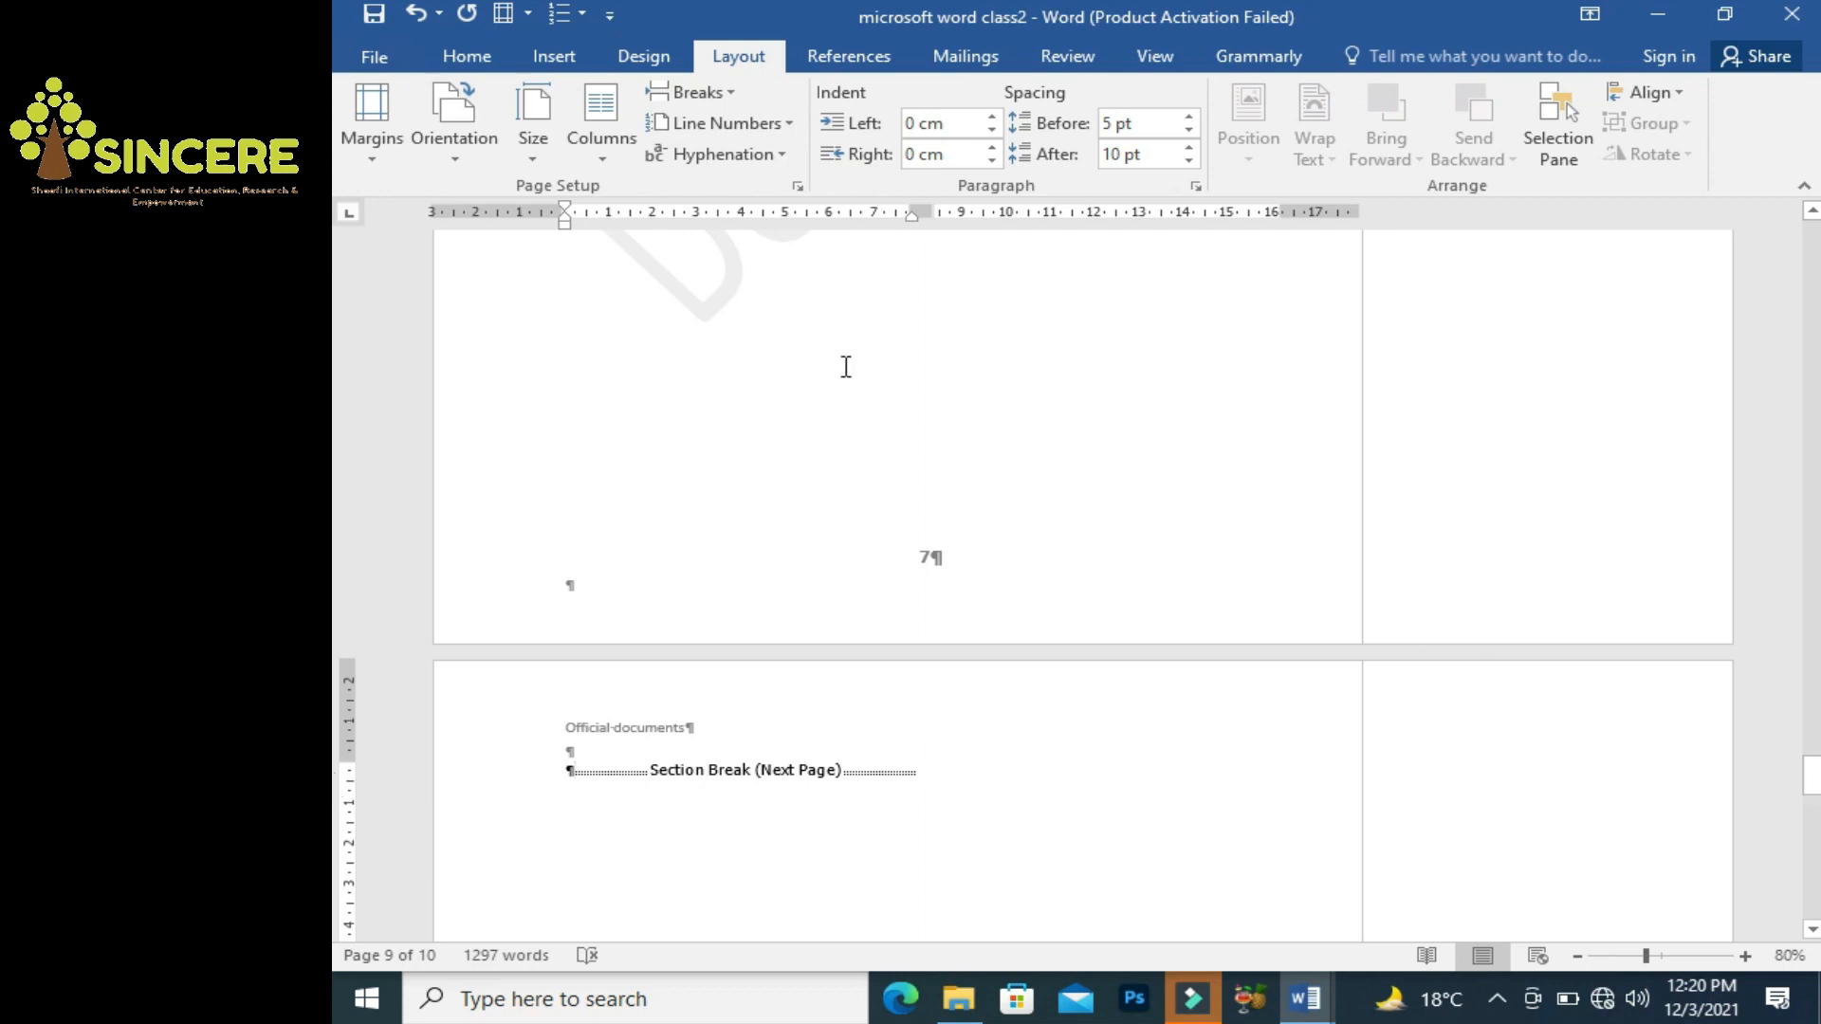
{"action": "left_click", "coordinate": [790, 127]}
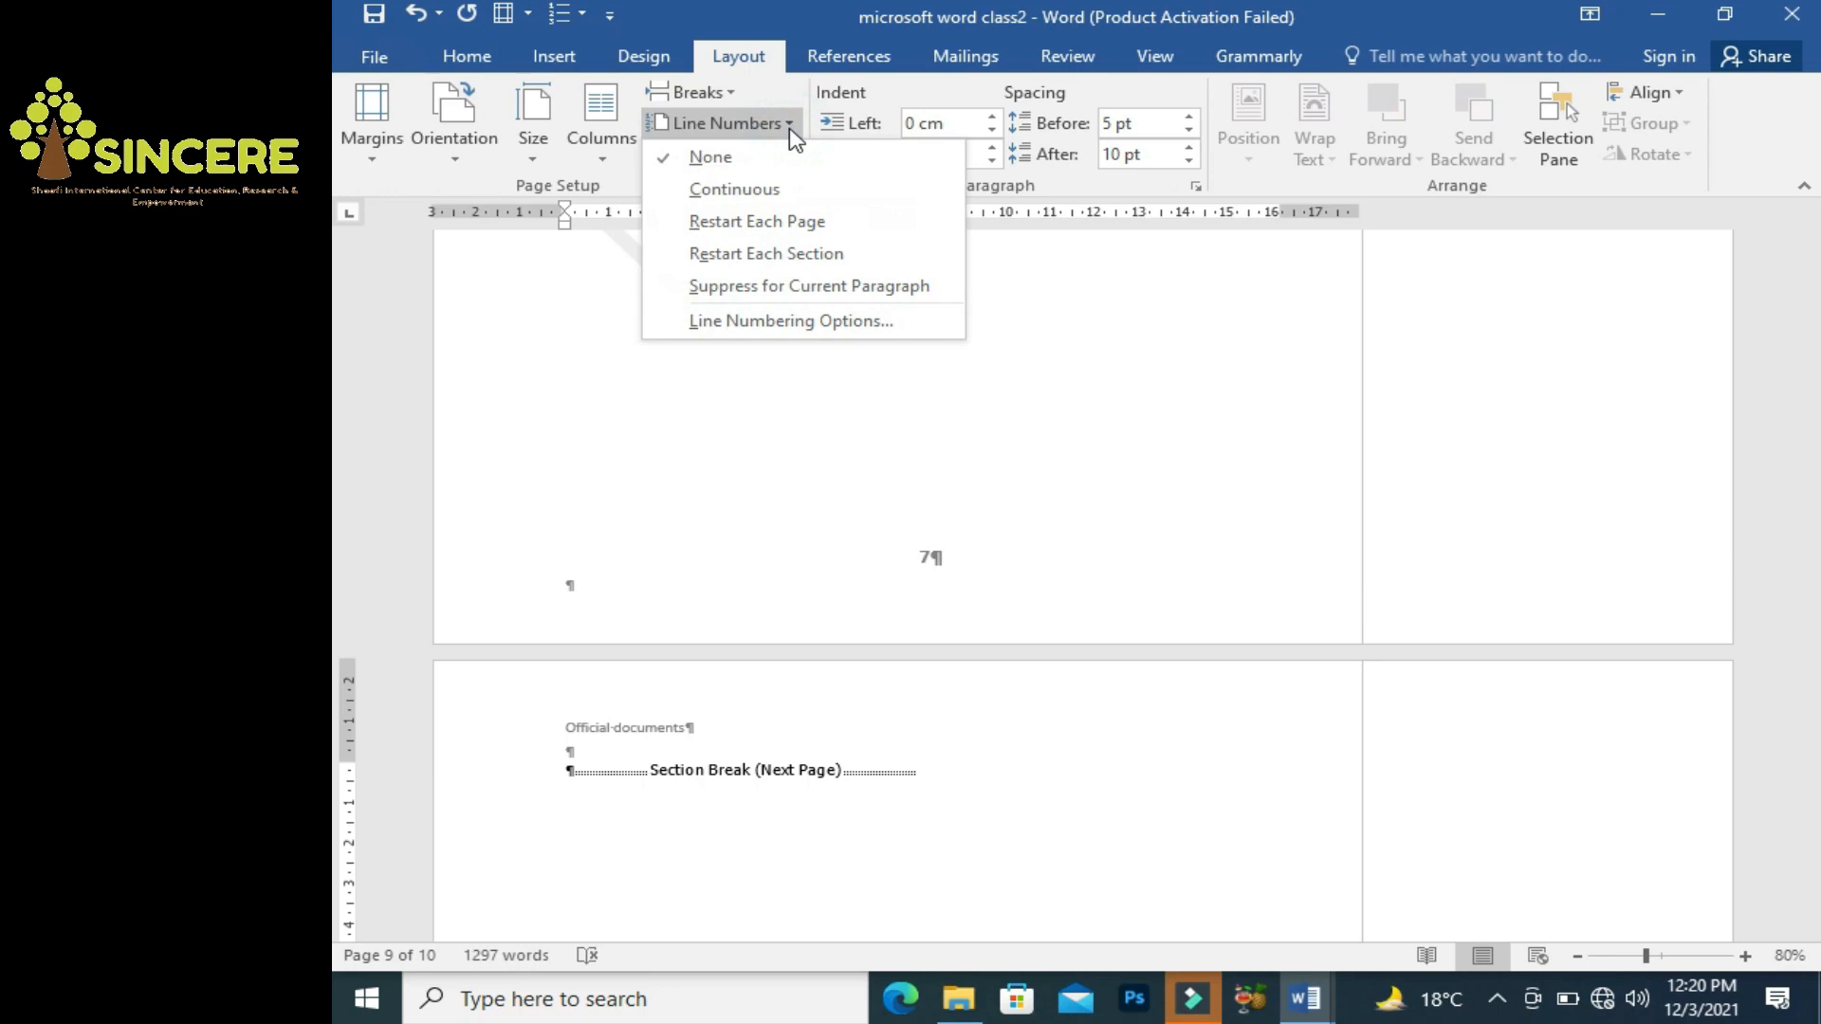
{"action": "left_click", "coordinate": [790, 130]}
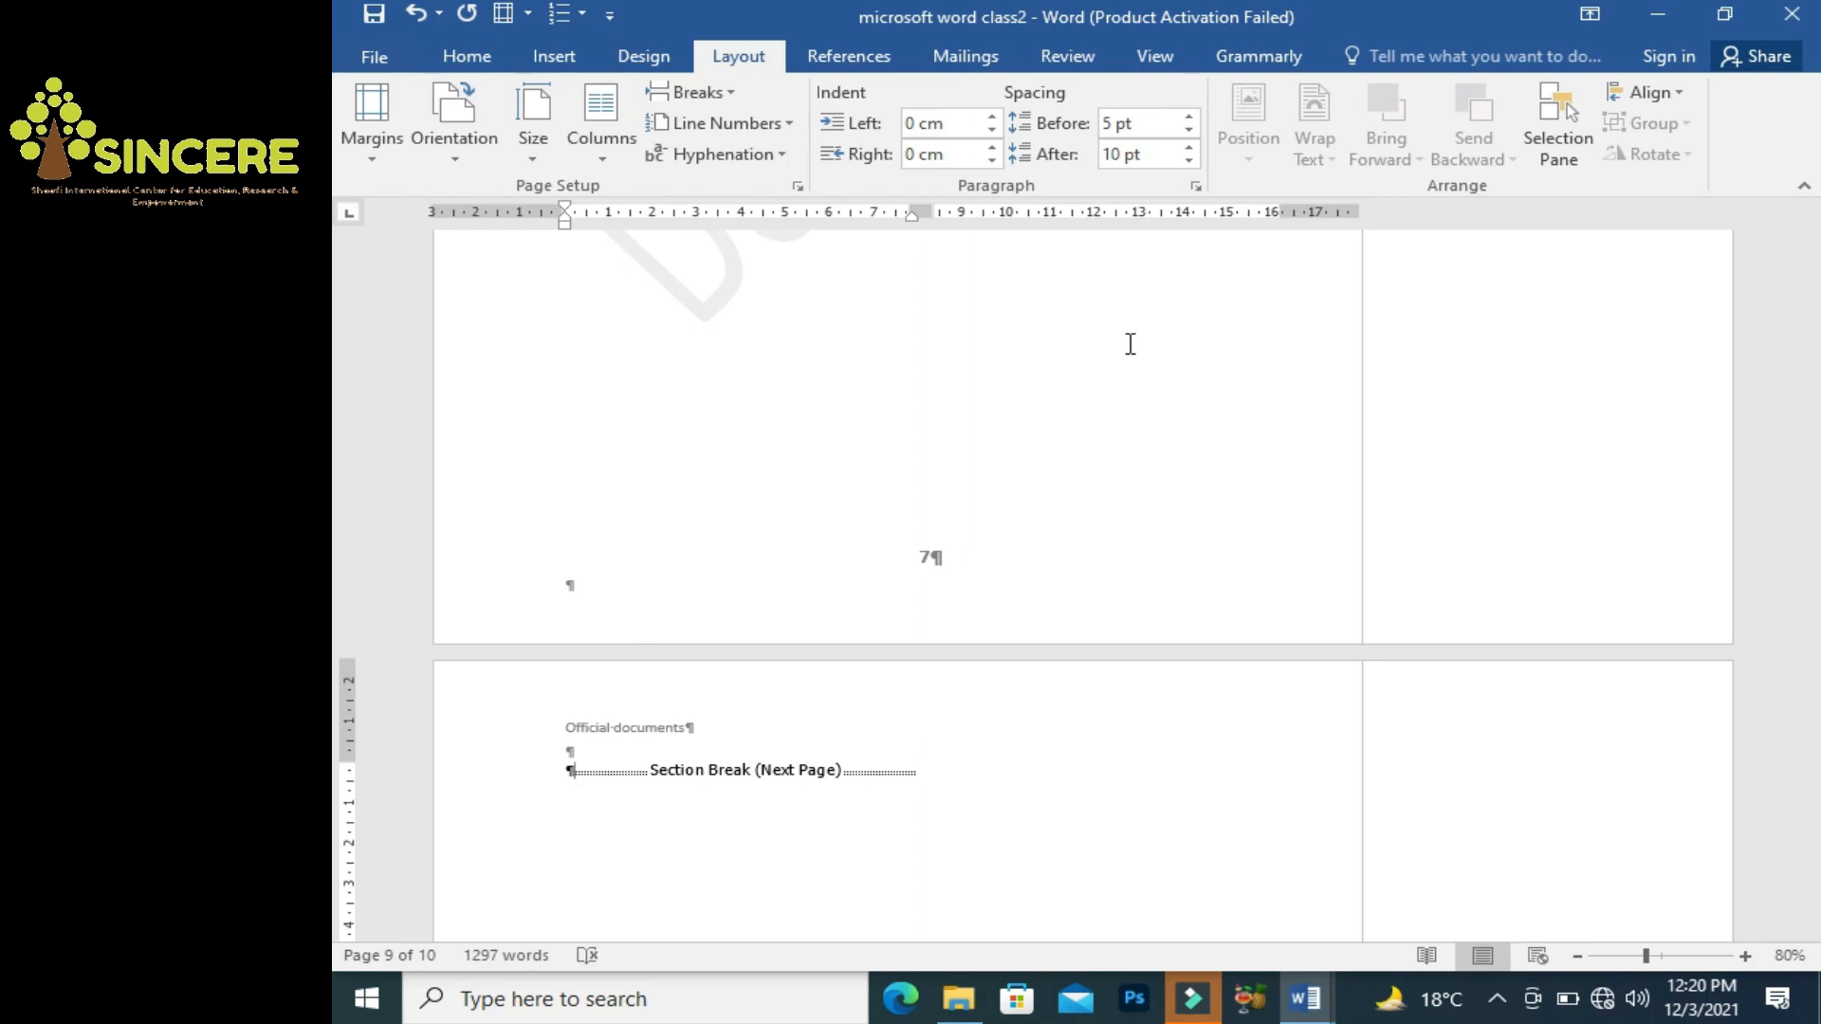
Delete the Next Page section break on the last page and remove the surplus blank paragraphs there.
{"action": "left_click", "coordinate": [943, 793]}
{"action": "left_click", "coordinate": [936, 779]}
{"action": "key", "text": "Return"}
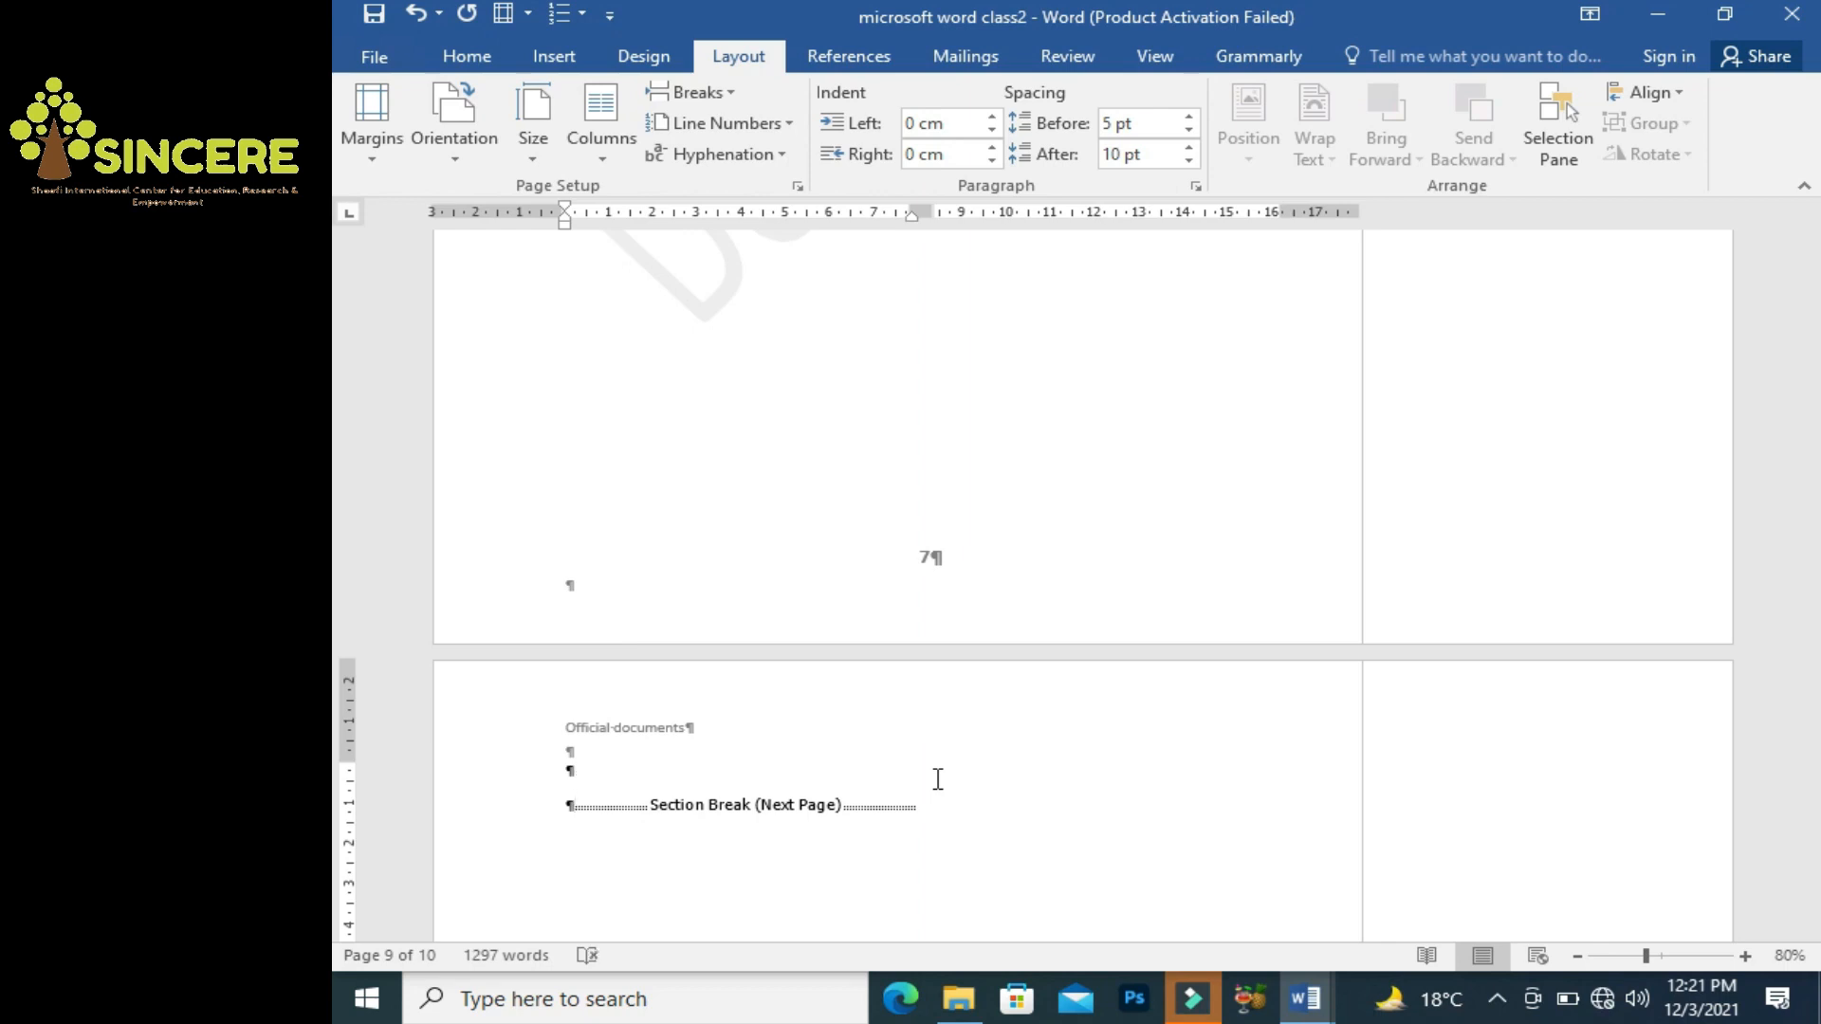
{"action": "key", "text": "Delete"}
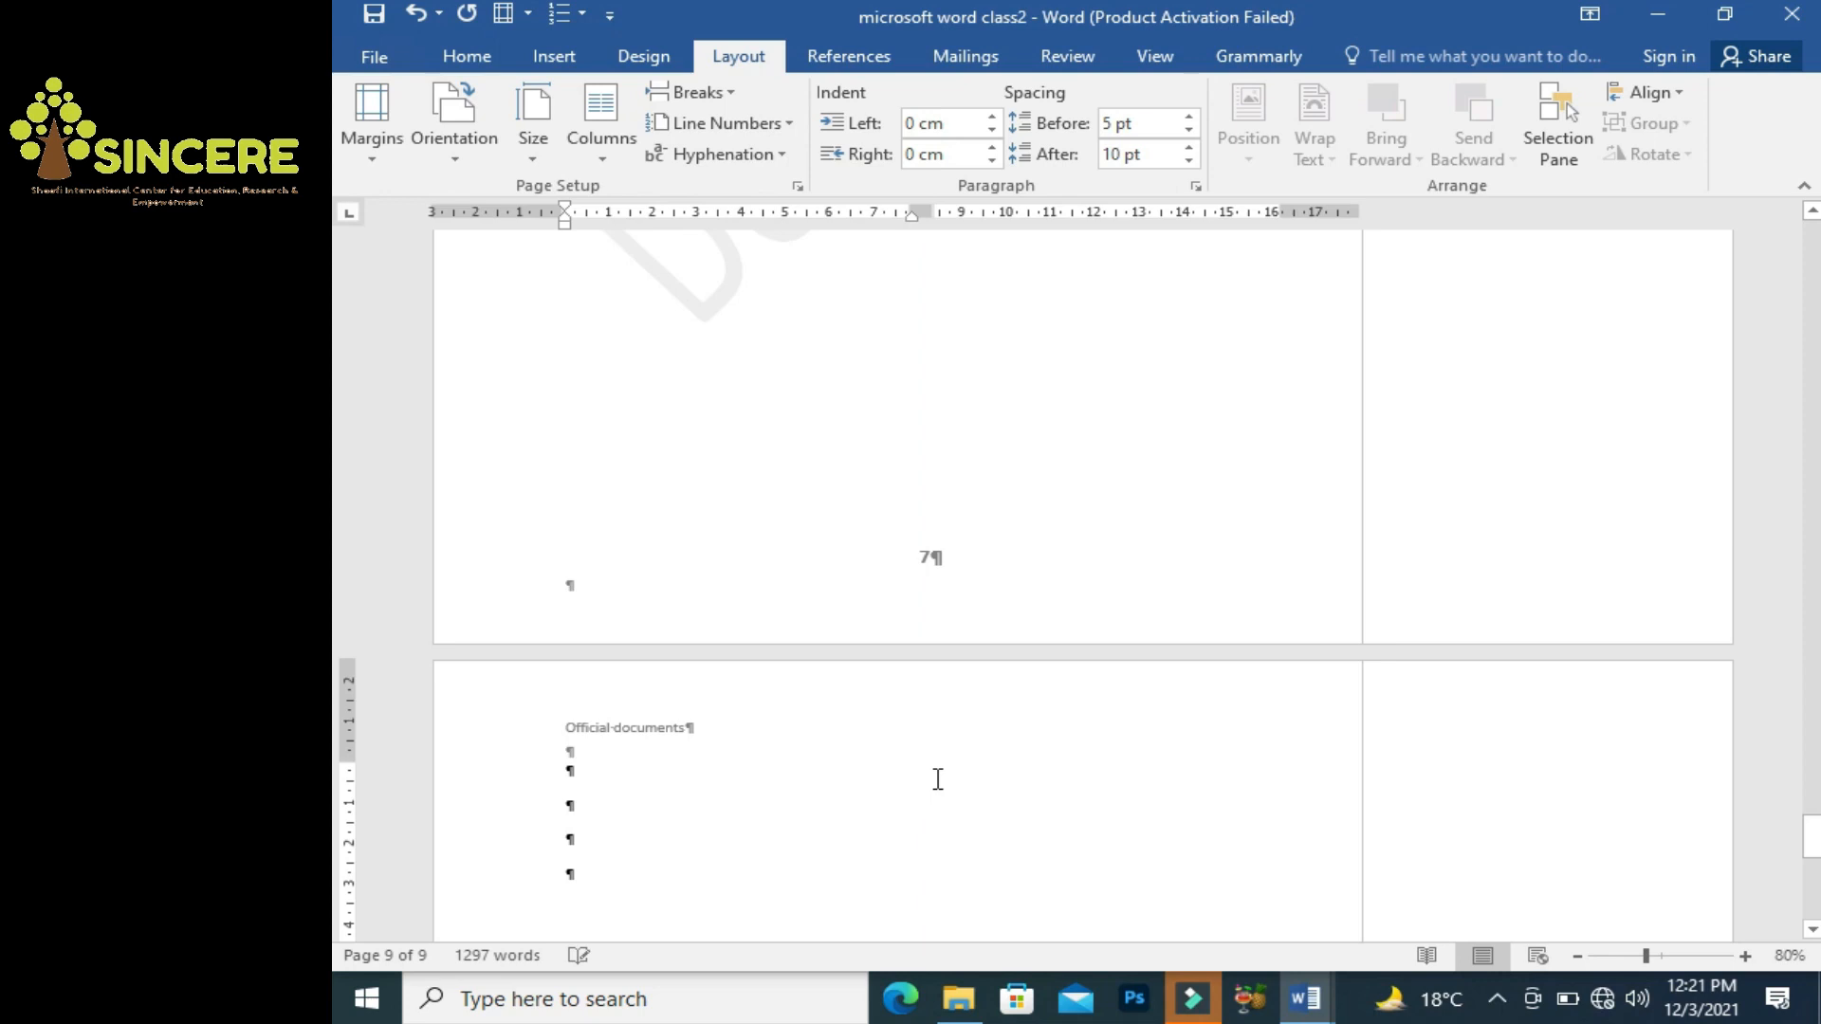
{"action": "key", "text": "BackSpace"}
{"action": "key", "text": "BackSpace"}
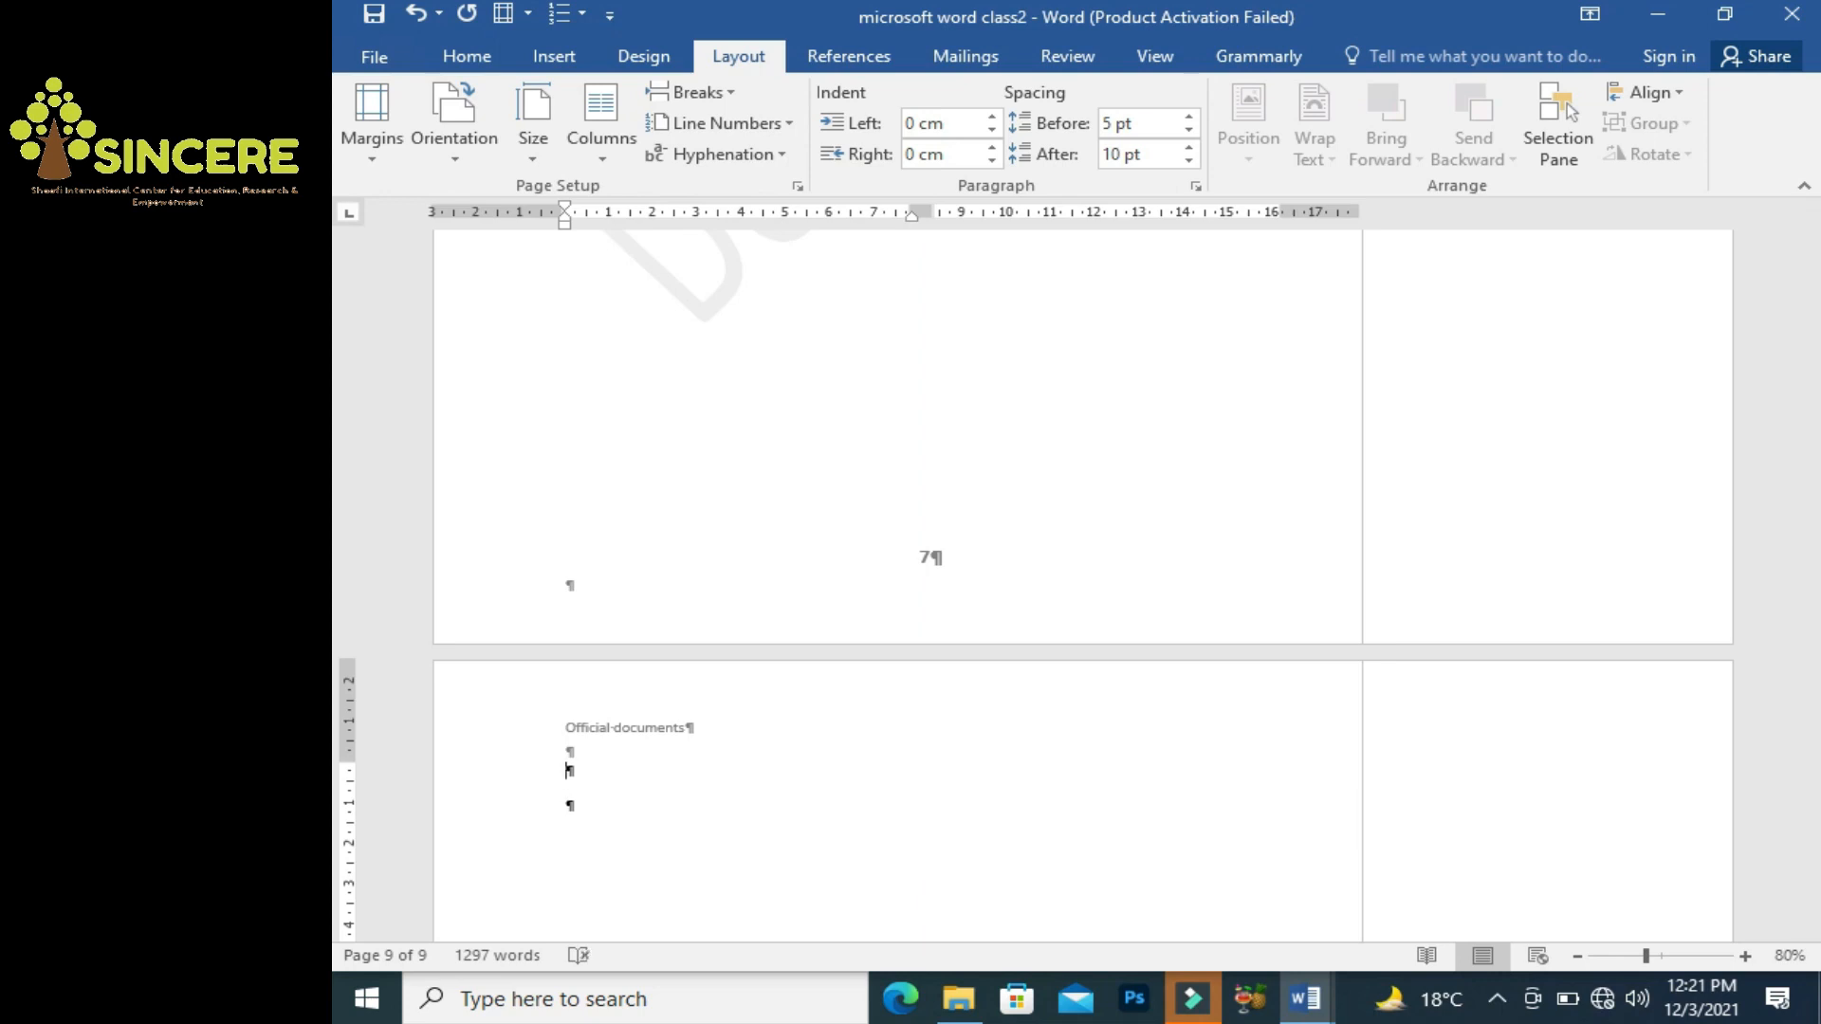
Generate two sample paragraphs on the last page with =rand(2) and lay the section out in one column.
{"action": "type", "text": "=rand(2)"}
{"action": "key", "text": "Return"}
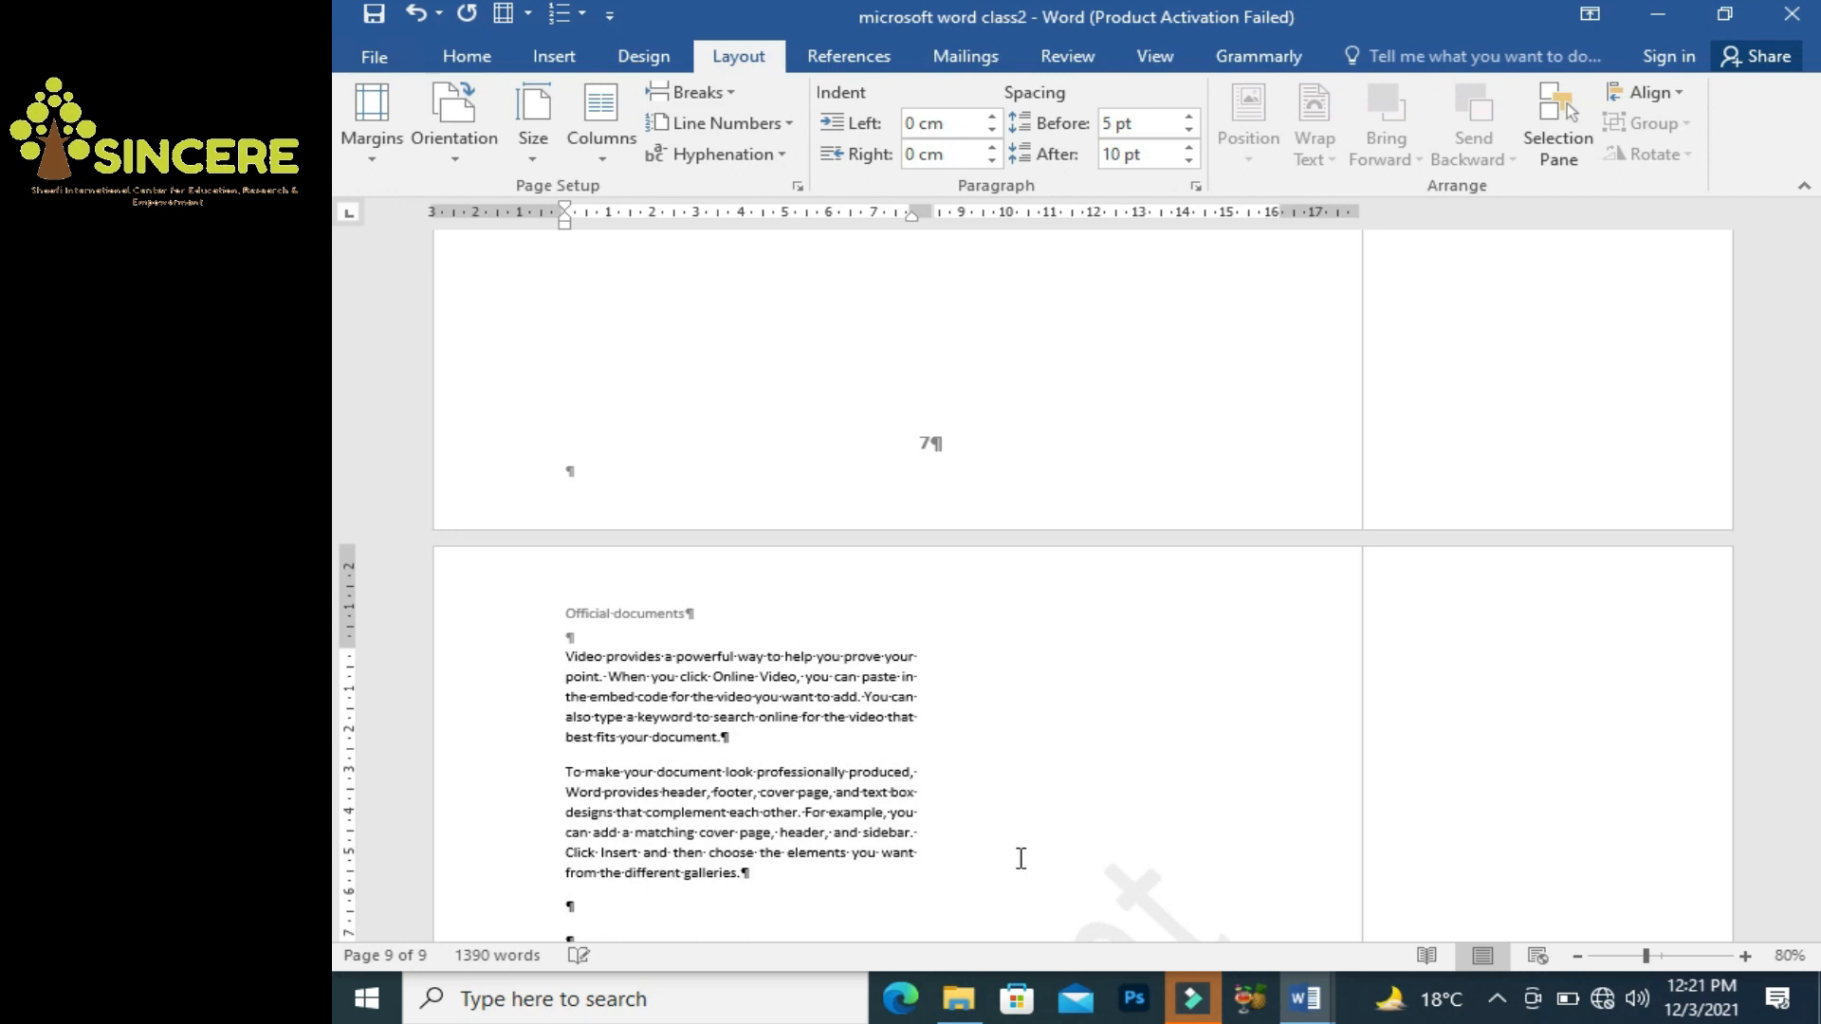
{"action": "left_click", "coordinate": [818, 659]}
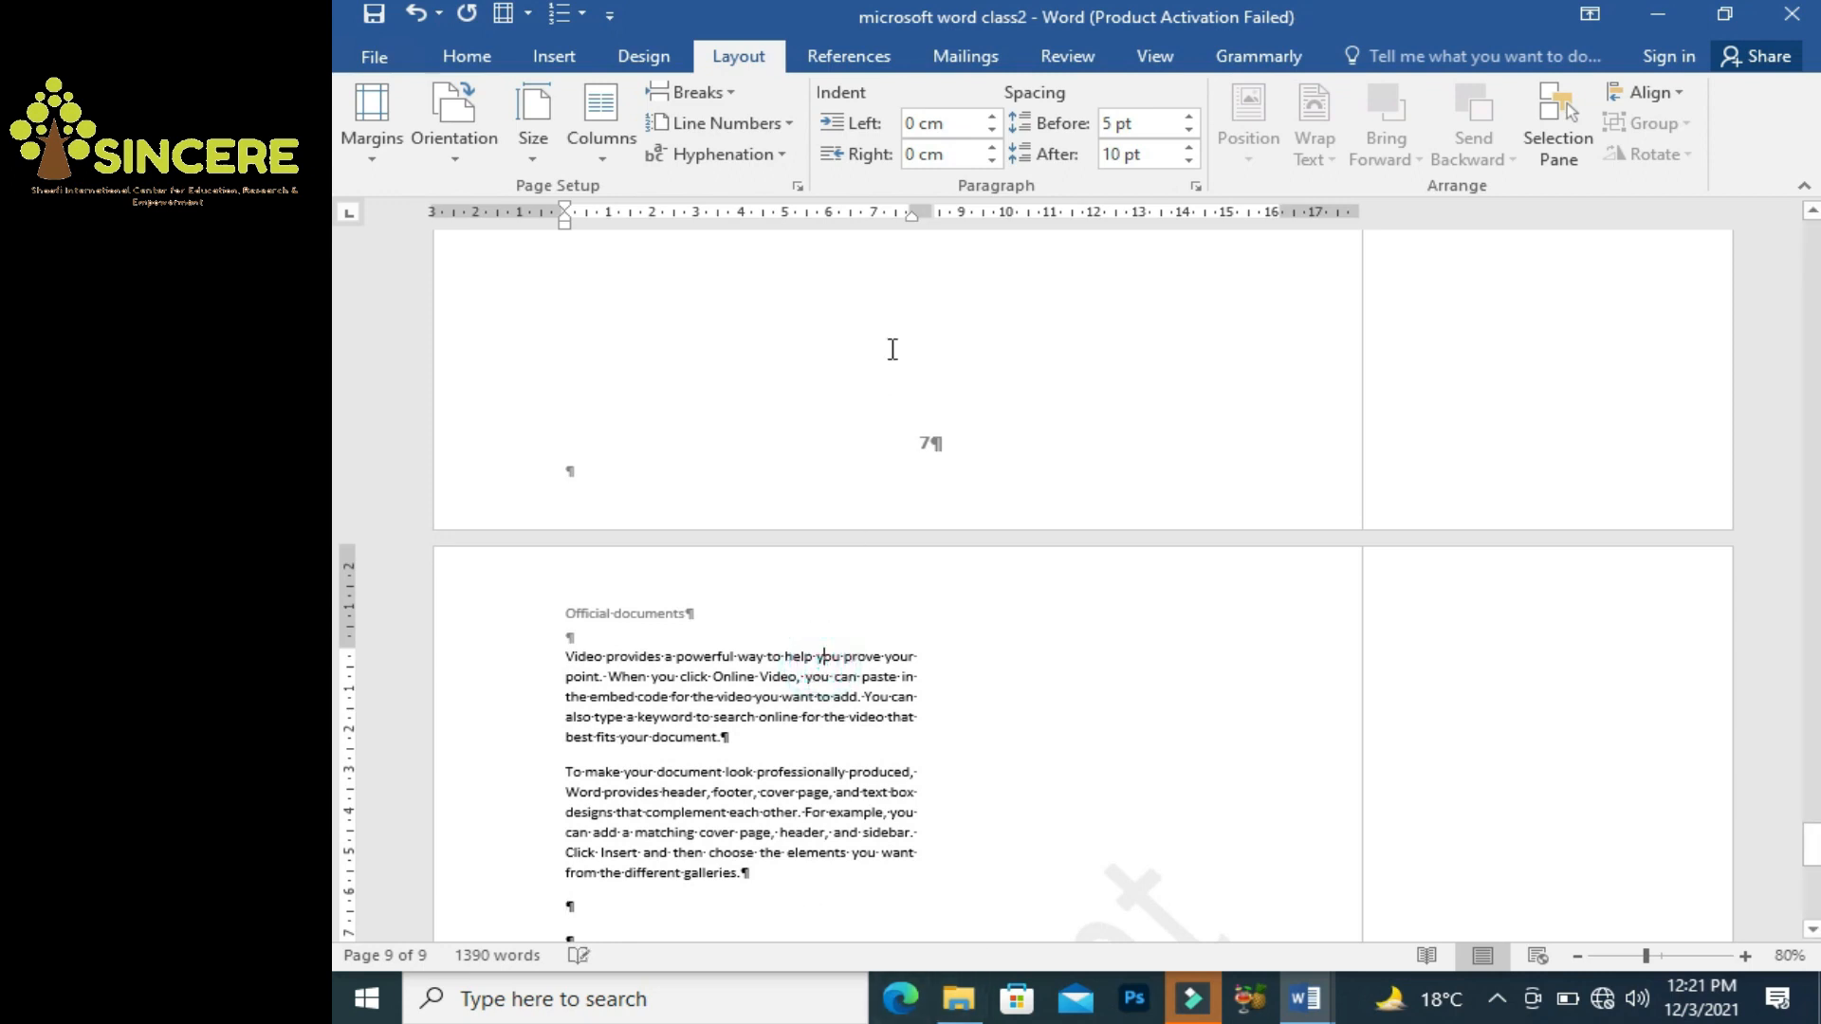
{"action": "left_click", "coordinate": [601, 132]}
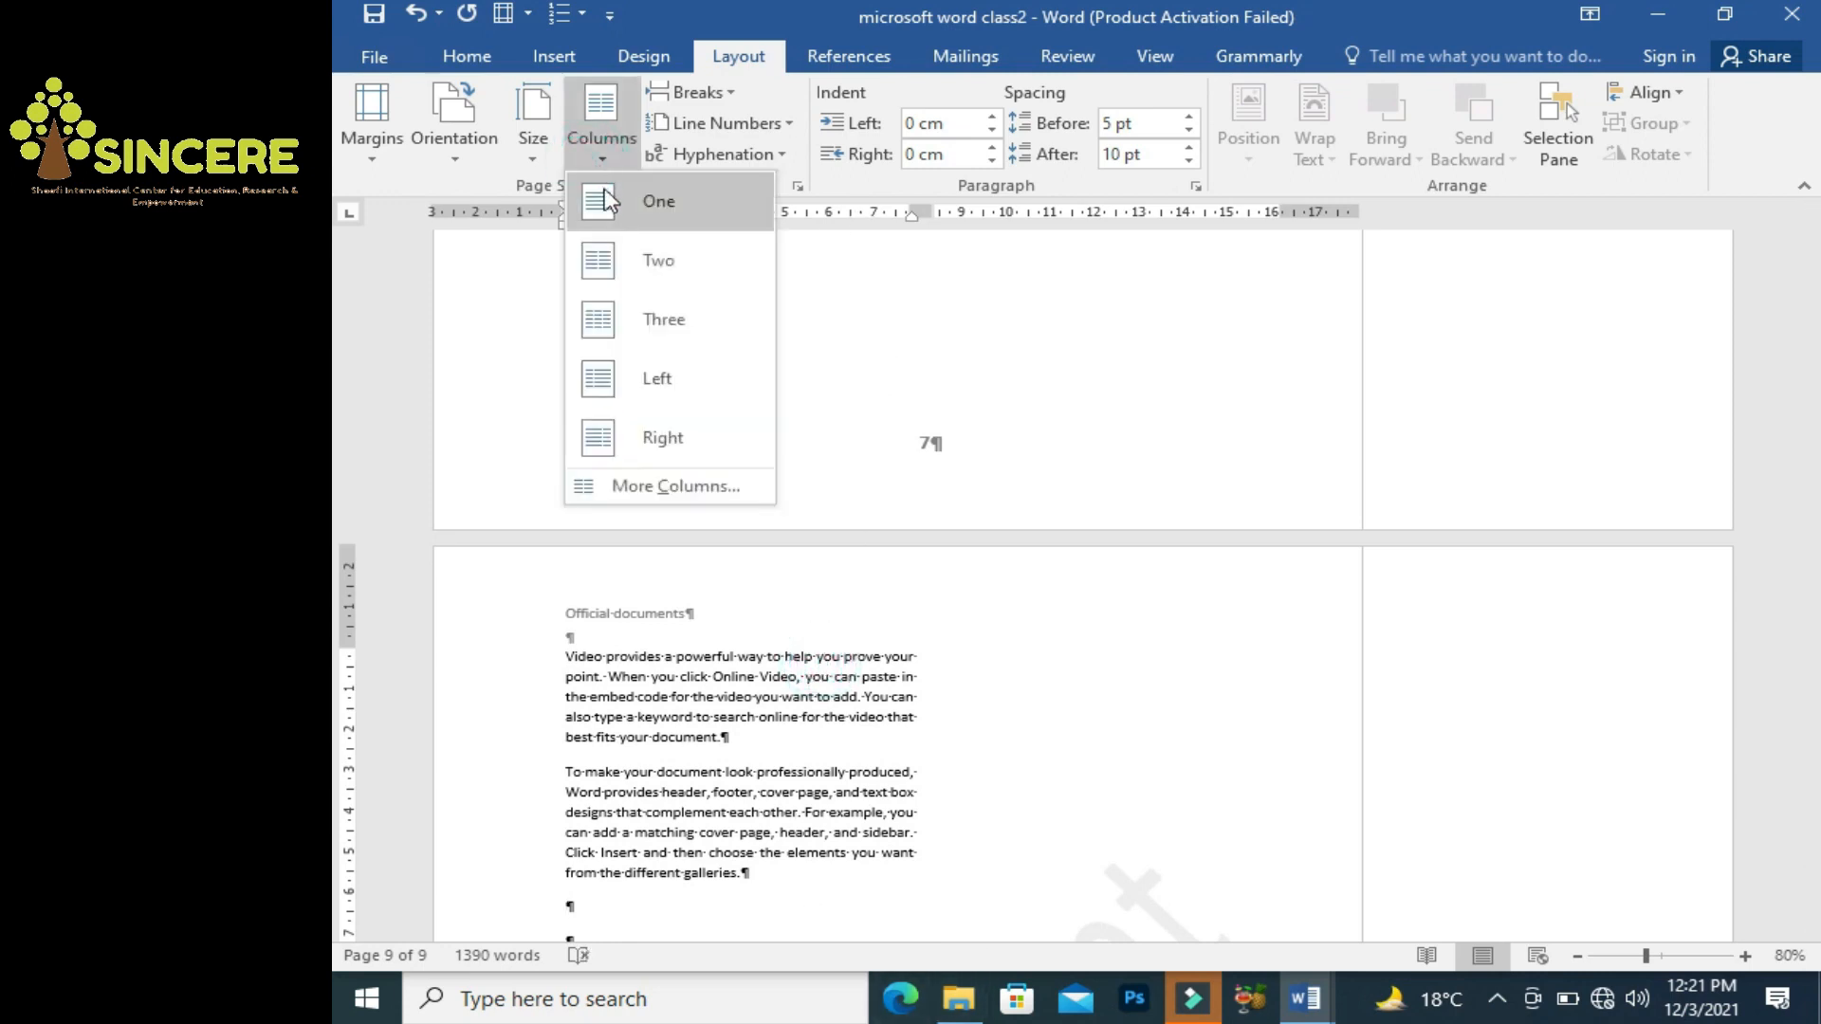
{"action": "left_click", "coordinate": [607, 196]}
Set the left indent of the first sample paragraph on the last page to 1.6 cm.
{"action": "scroll", "coordinate": [1033, 727], "scroll_direction": "up", "scroll_amount": 3}
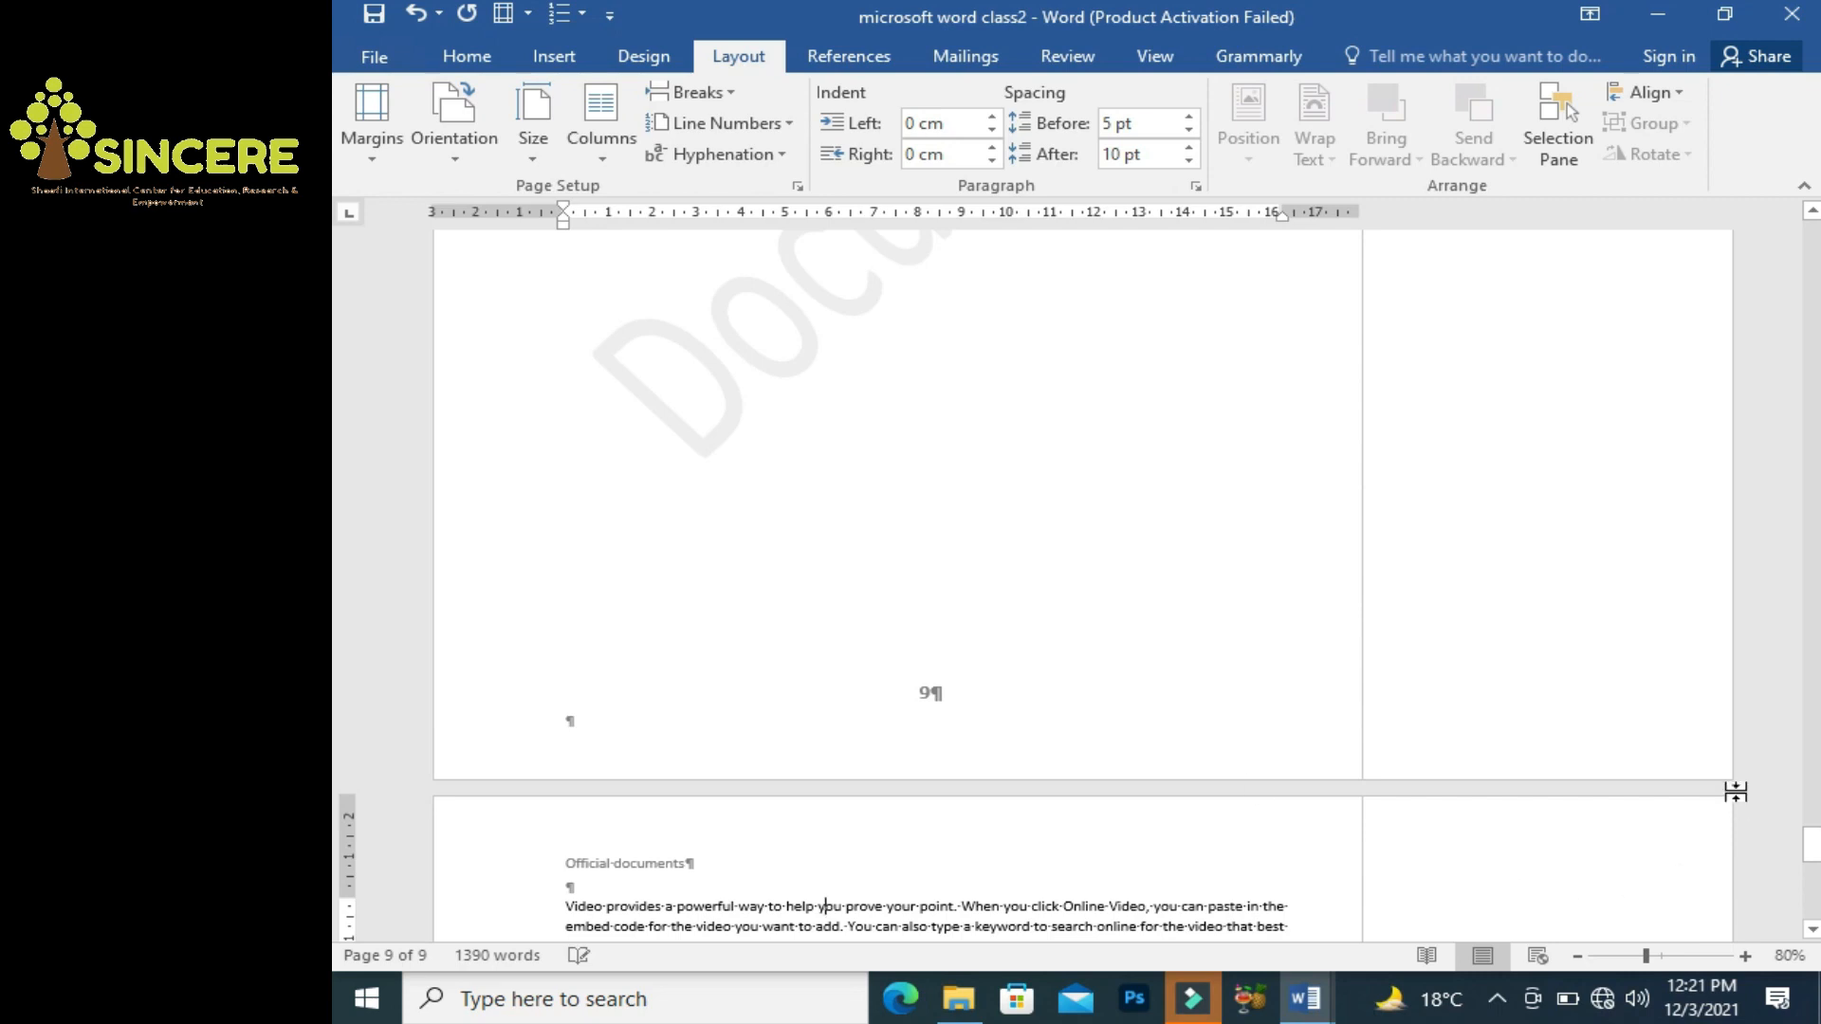
{"action": "left_click_drag", "start_coordinate": [1812, 841], "coordinate": [1812, 855]}
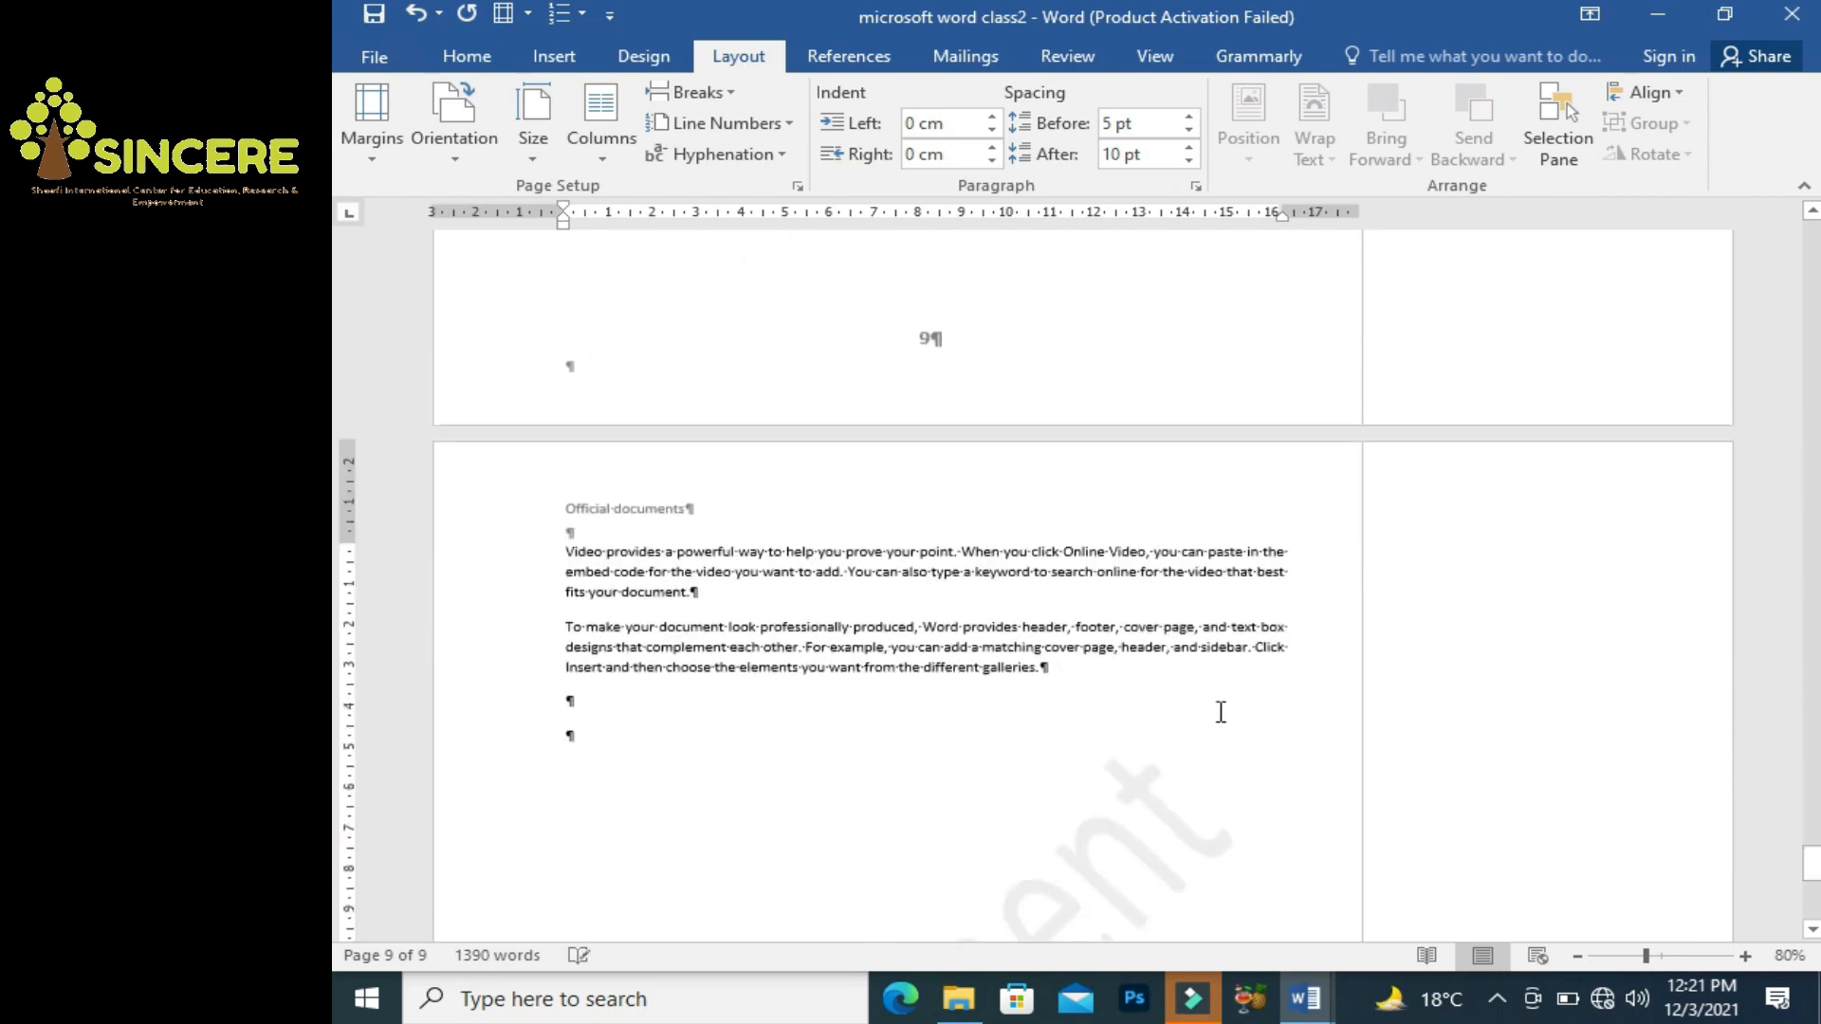
{"action": "left_click", "coordinate": [1751, 958]}
{"action": "left_click", "coordinate": [1751, 958]}
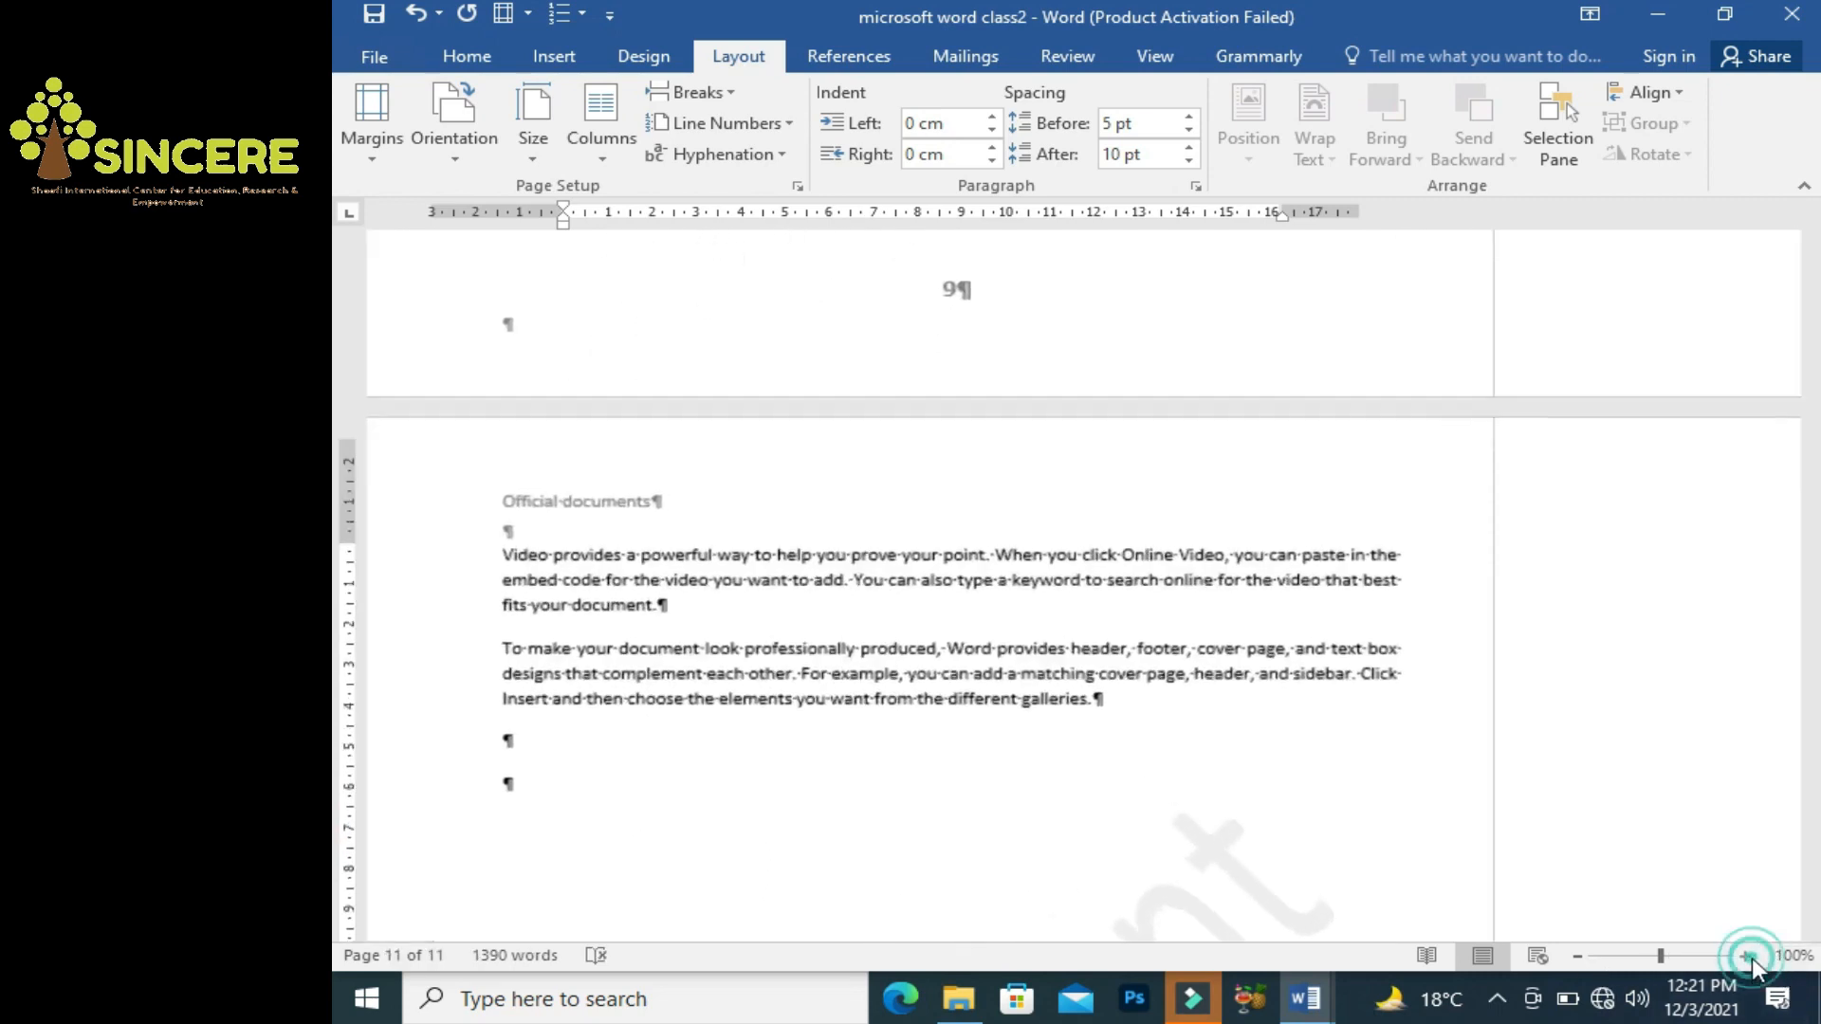
{"action": "left_click", "coordinate": [1751, 958]}
{"action": "left_click", "coordinate": [1751, 957]}
{"action": "left_click", "coordinate": [1750, 957]}
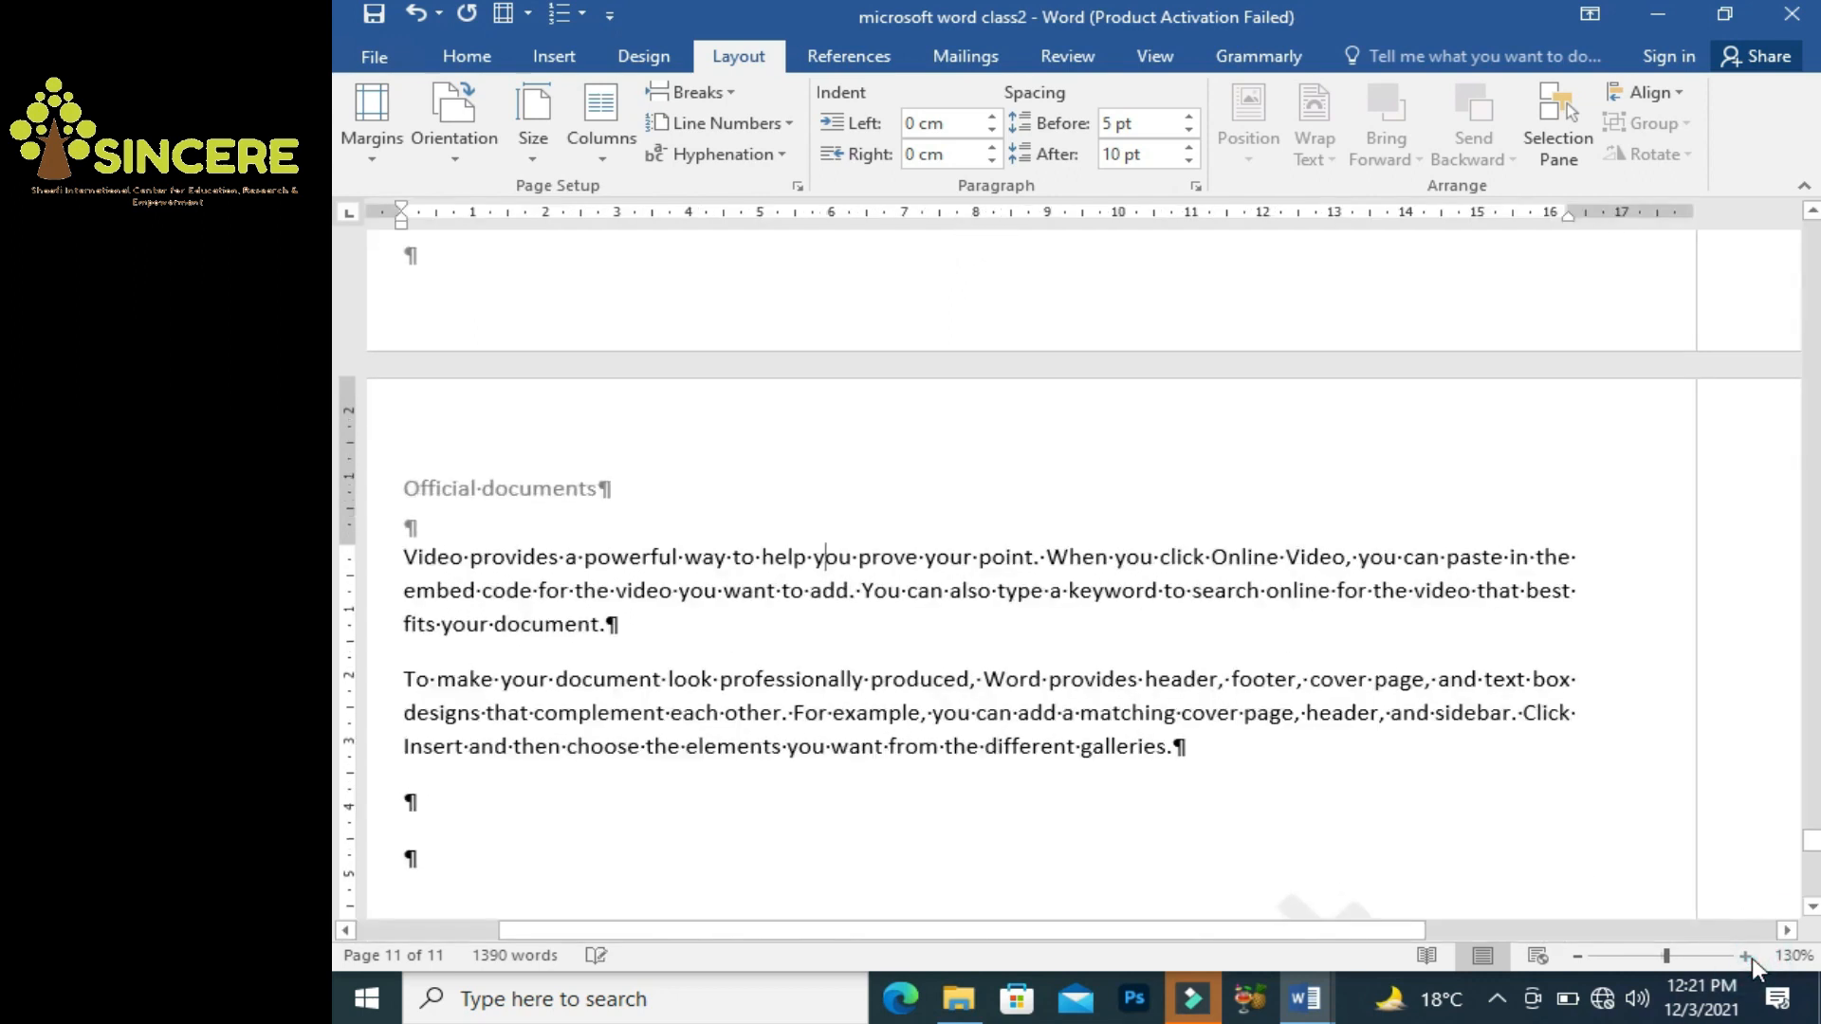
{"action": "left_click", "coordinate": [407, 559]}
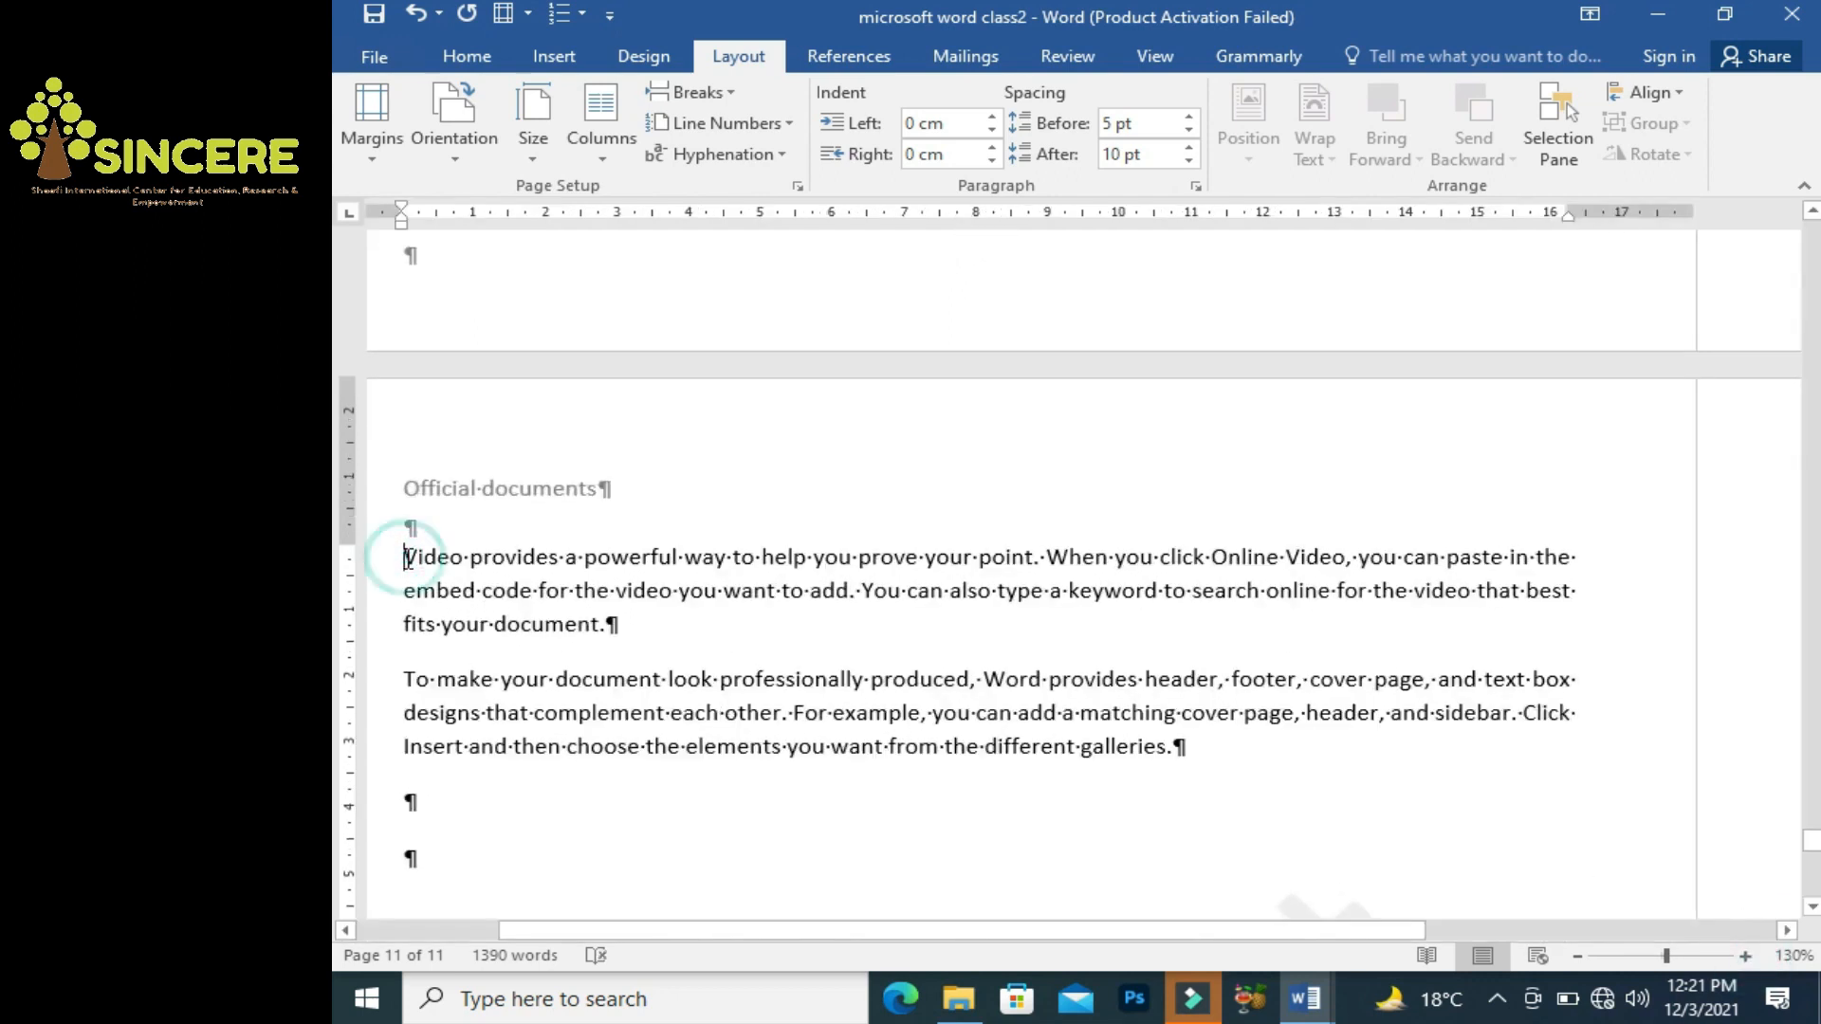
{"action": "left_click", "coordinate": [989, 117]}
{"action": "left_click", "coordinate": [989, 116]}
{"action": "left_click", "coordinate": [989, 117]}
{"action": "left_click", "coordinate": [989, 116]}
{"action": "left_click", "coordinate": [989, 117]}
{"action": "left_click", "coordinate": [989, 116]}
{"action": "left_click", "coordinate": [989, 117]}
{"action": "left_click", "coordinate": [989, 116]}
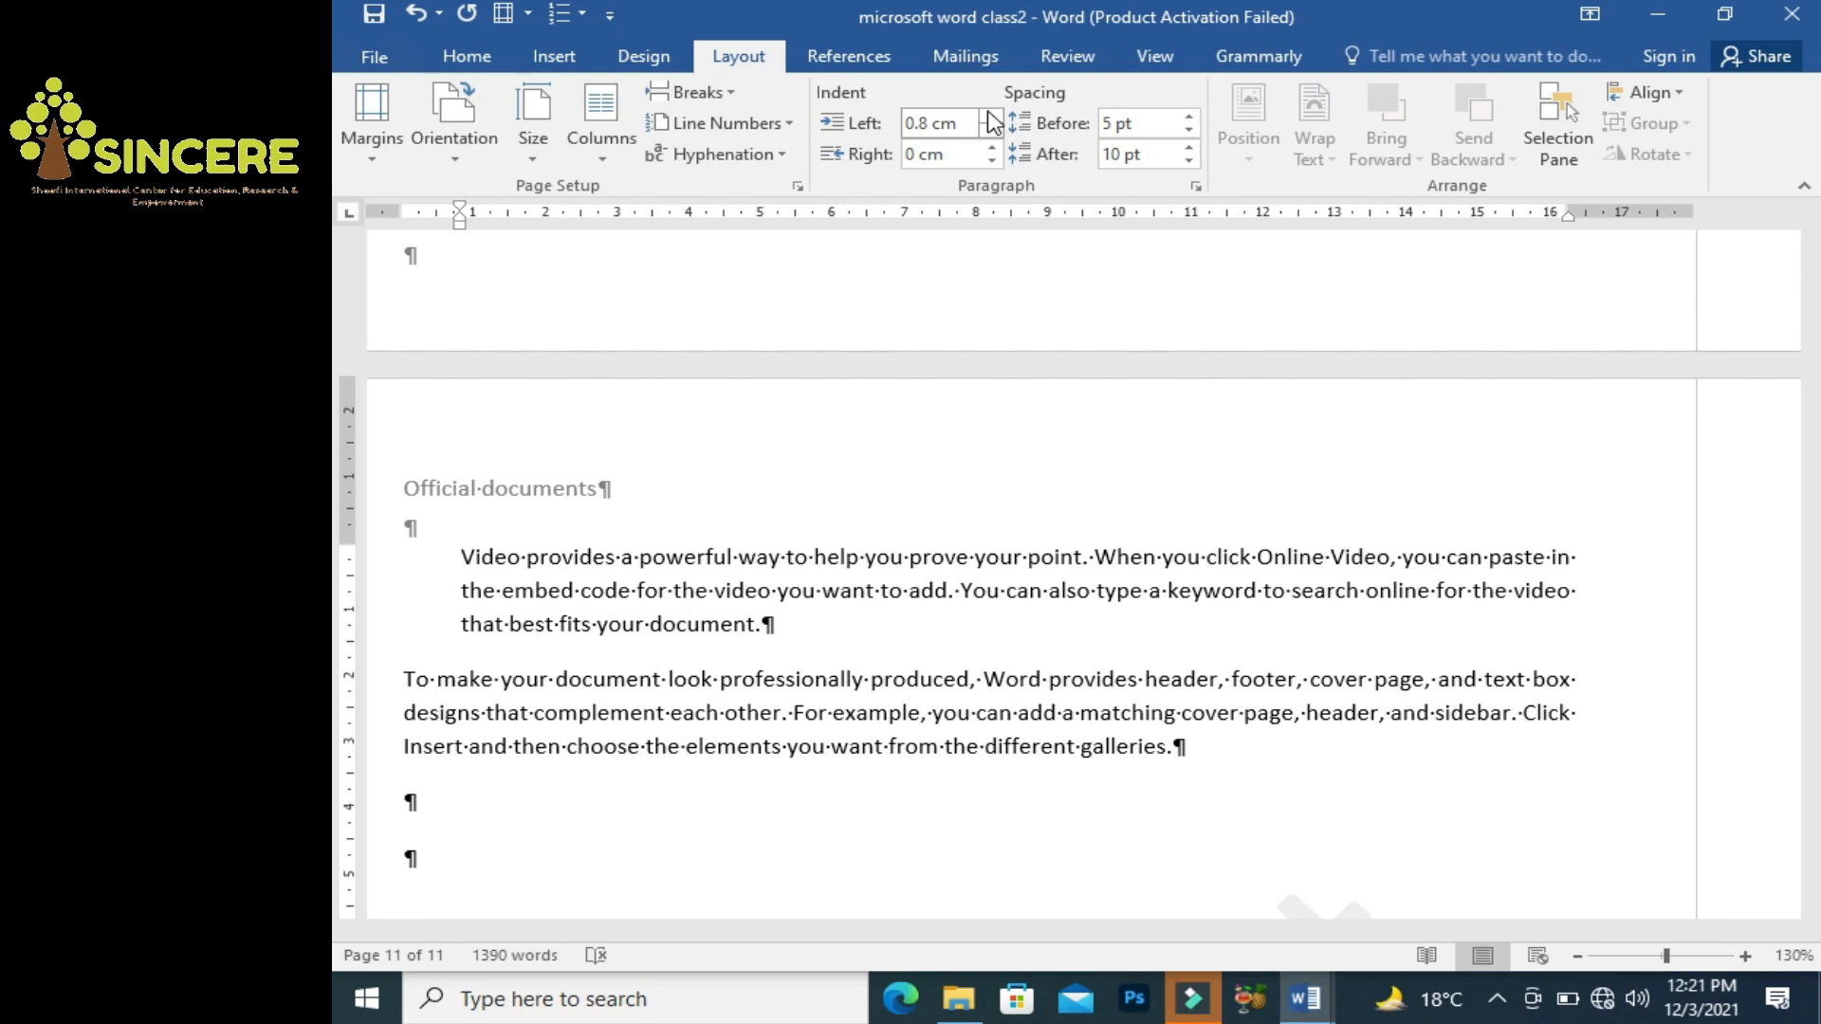
{"action": "left_click", "coordinate": [991, 116]}
{"action": "left_click", "coordinate": [991, 117]}
{"action": "left_click", "coordinate": [990, 117]}
{"action": "left_click", "coordinate": [990, 117]}
{"action": "left_click", "coordinate": [991, 117]}
{"action": "left_click", "coordinate": [991, 117]}
{"action": "left_click", "coordinate": [991, 117]}
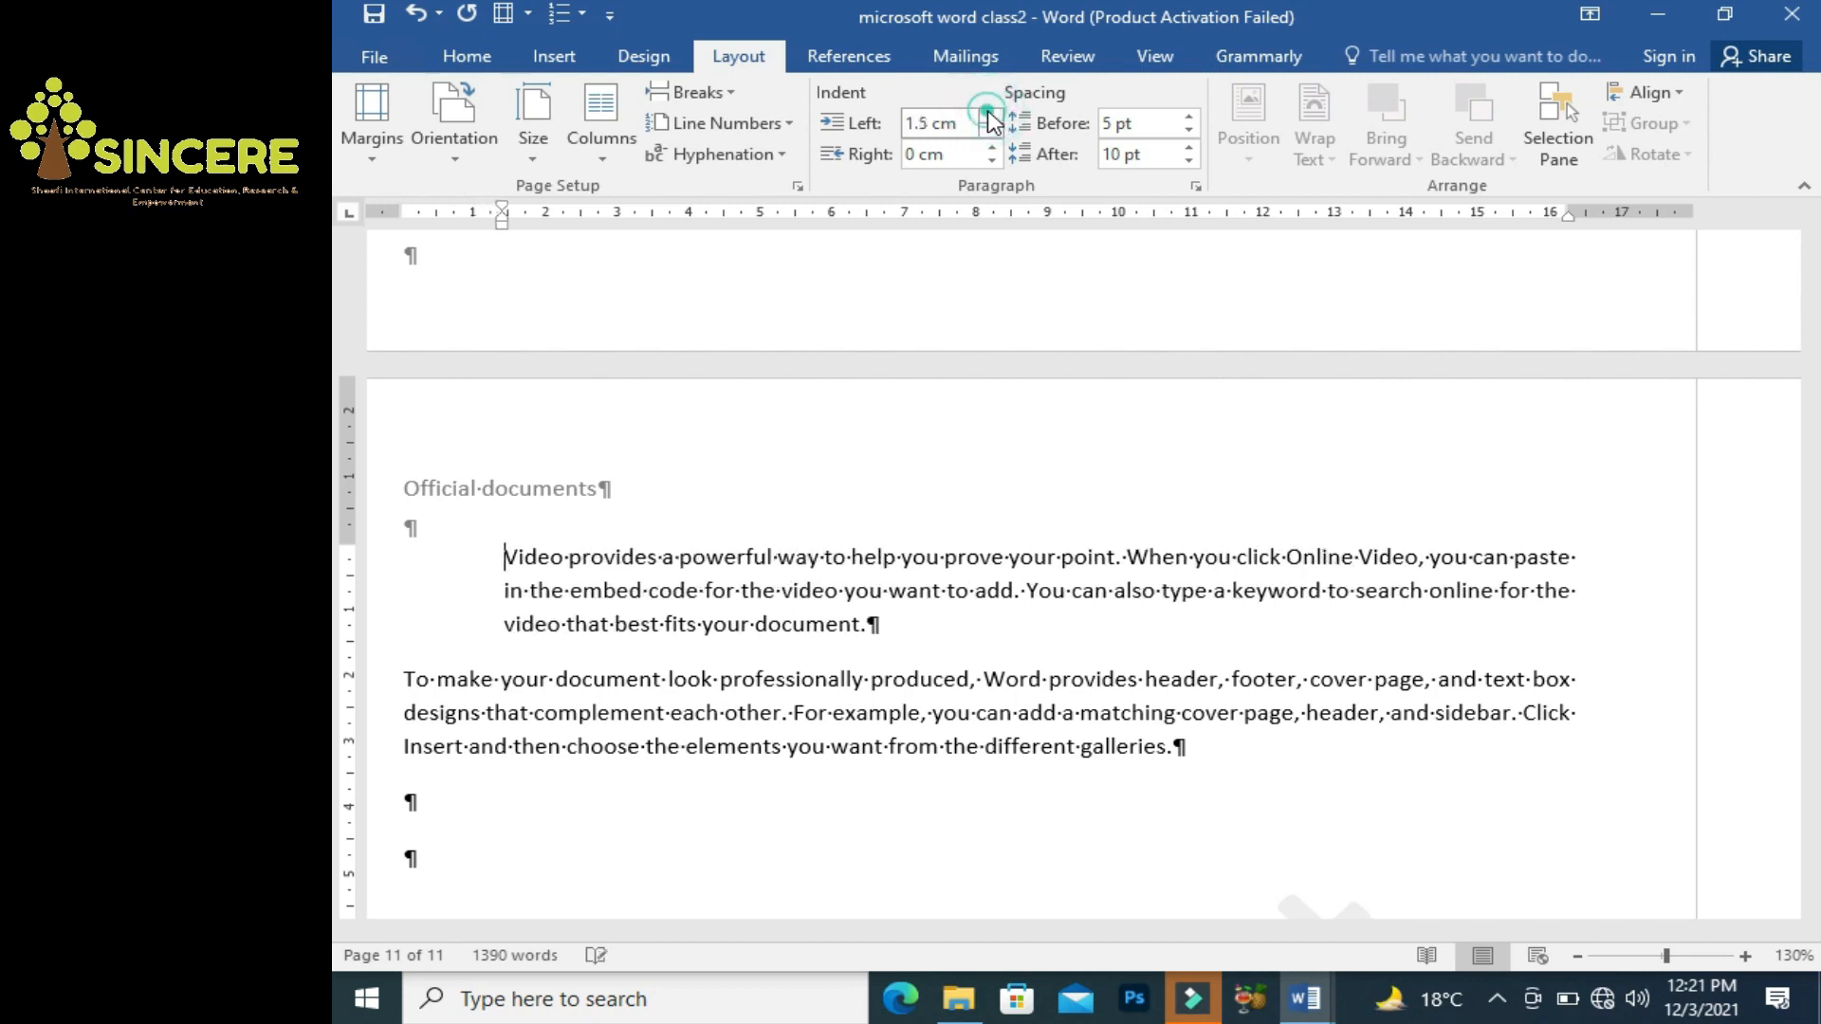
{"action": "left_click", "coordinate": [990, 117]}
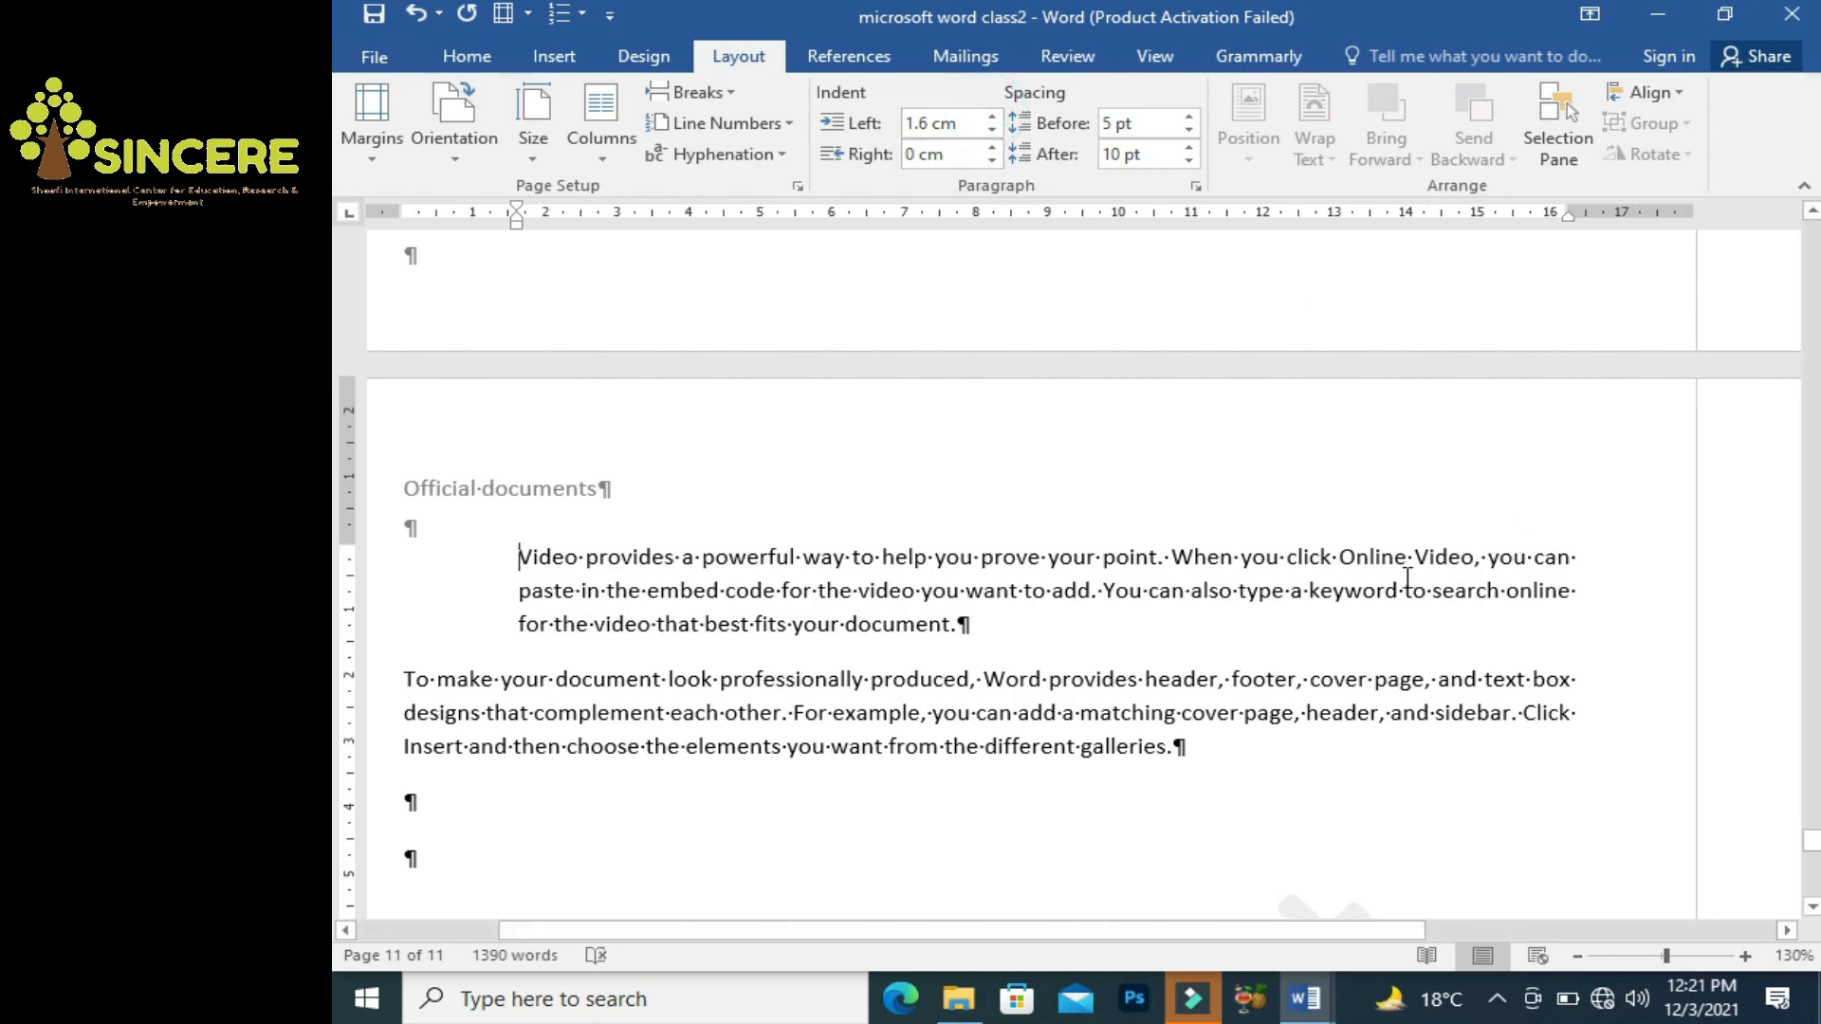
Set the right indent of the first sample paragraph to 1.4 cm.
{"action": "left_click", "coordinate": [992, 148]}
{"action": "left_click", "coordinate": [992, 148]}
{"action": "left_click", "coordinate": [992, 148]}
{"action": "left_click", "coordinate": [992, 148]}
{"action": "left_click", "coordinate": [992, 148]}
{"action": "left_click", "coordinate": [992, 148]}
{"action": "left_click", "coordinate": [992, 148]}
{"action": "left_click", "coordinate": [992, 148]}
{"action": "left_click", "coordinate": [992, 148]}
{"action": "left_click", "coordinate": [992, 148]}
{"action": "left_click", "coordinate": [991, 148]}
{"action": "left_click", "coordinate": [992, 148]}
{"action": "left_click", "coordinate": [991, 148]}
{"action": "left_click", "coordinate": [991, 147]}
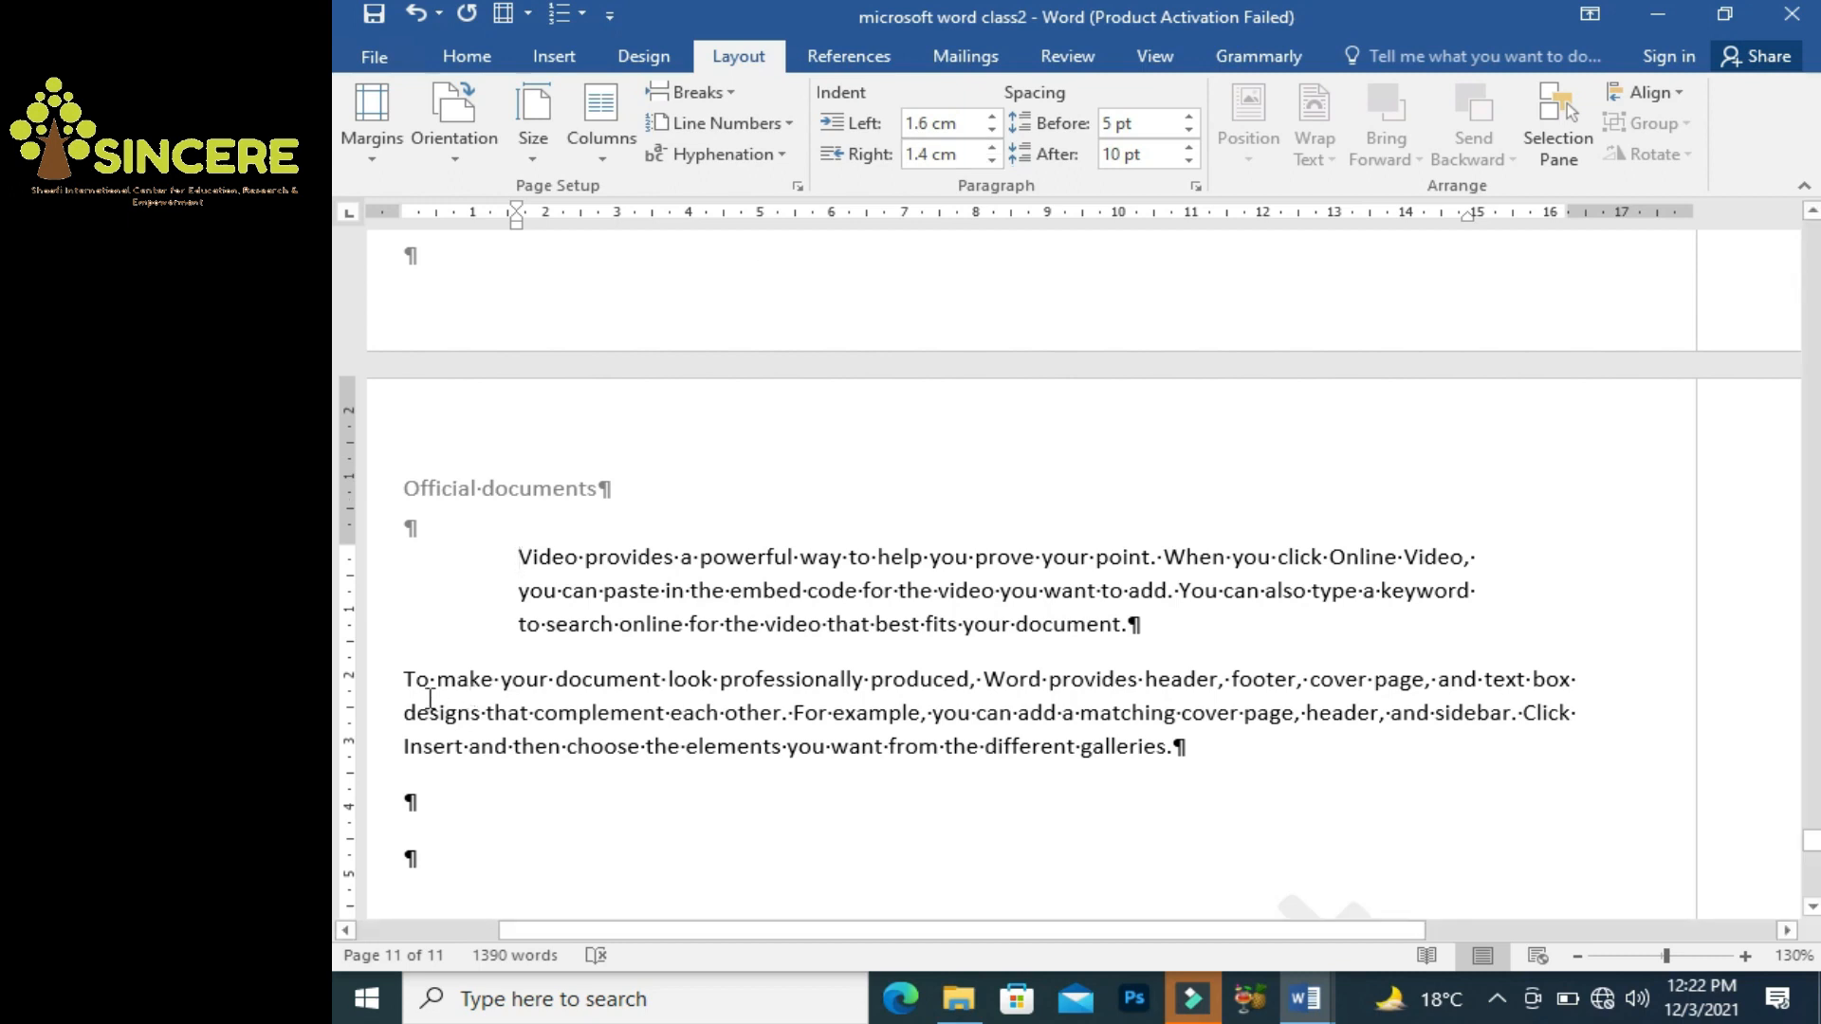
Indent the second sample paragraph 2 cm on the left and 2.25 cm on the right using the ruler markers.
{"action": "left_click", "coordinate": [402, 677]}
{"action": "left_click", "coordinate": [403, 677]}
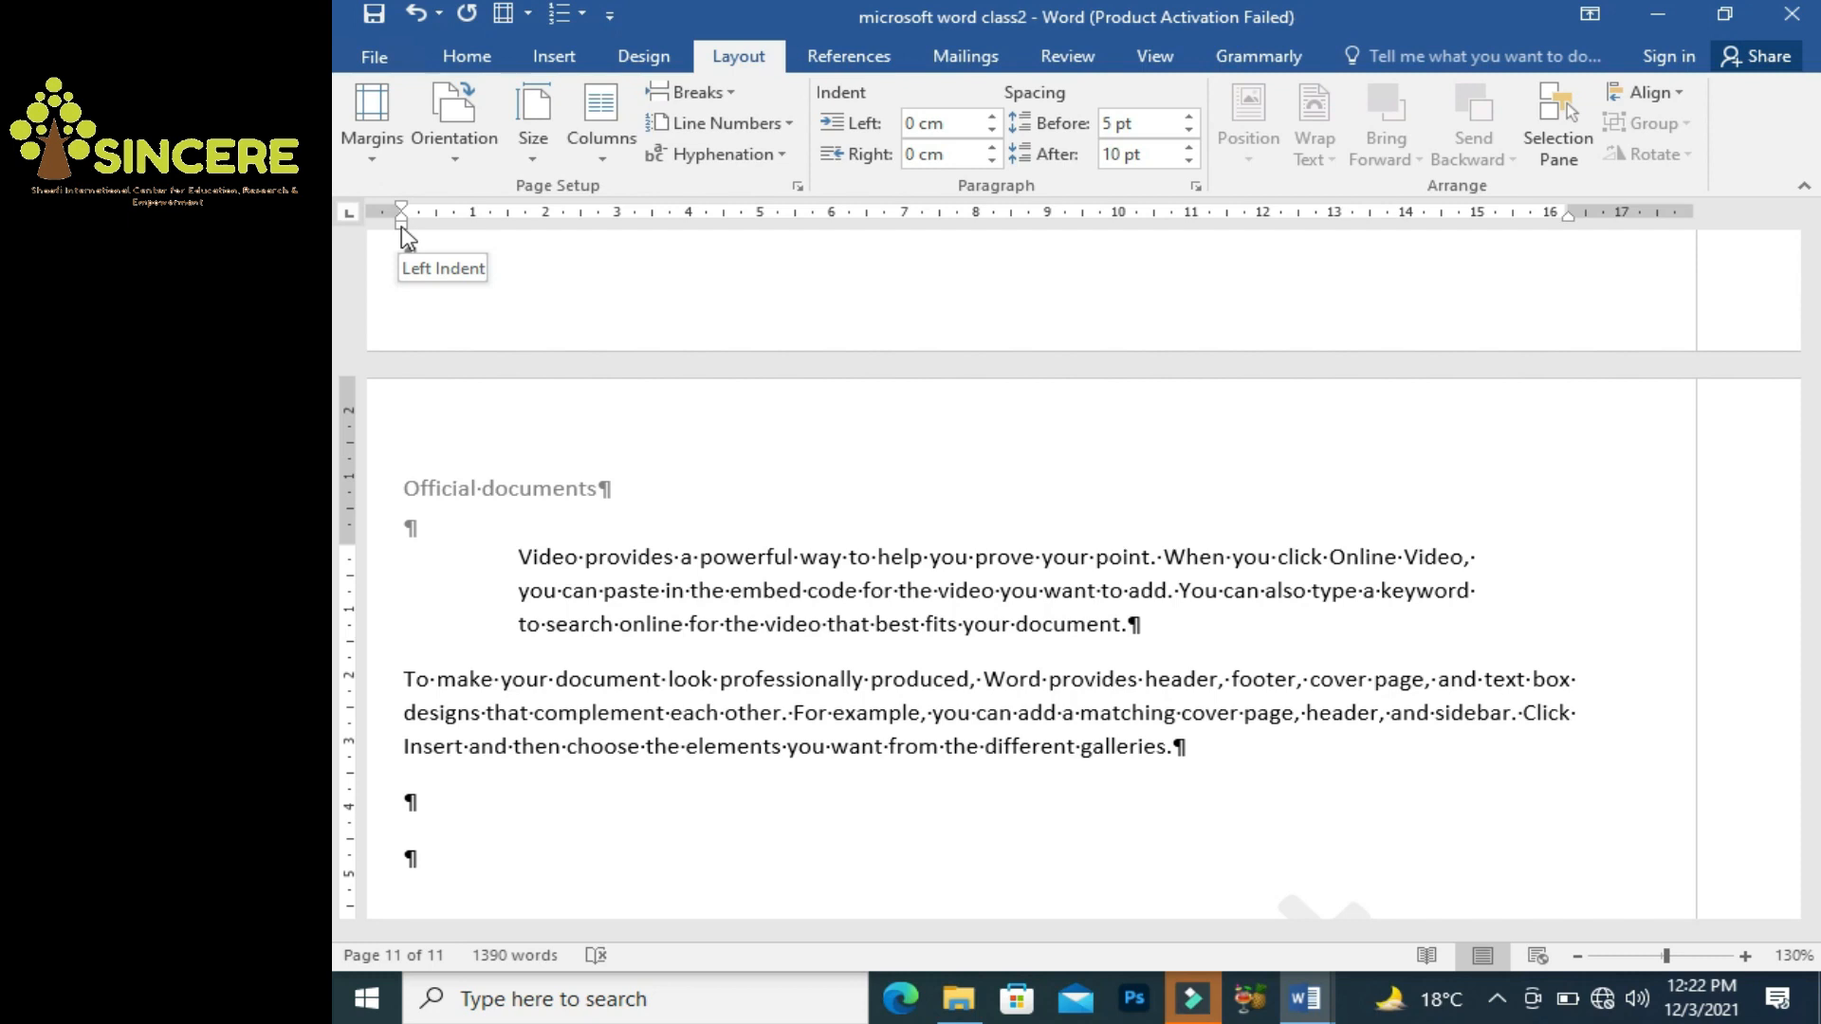
{"action": "left_click_drag", "start_coordinate": [402, 228], "coordinate": [551, 256]}
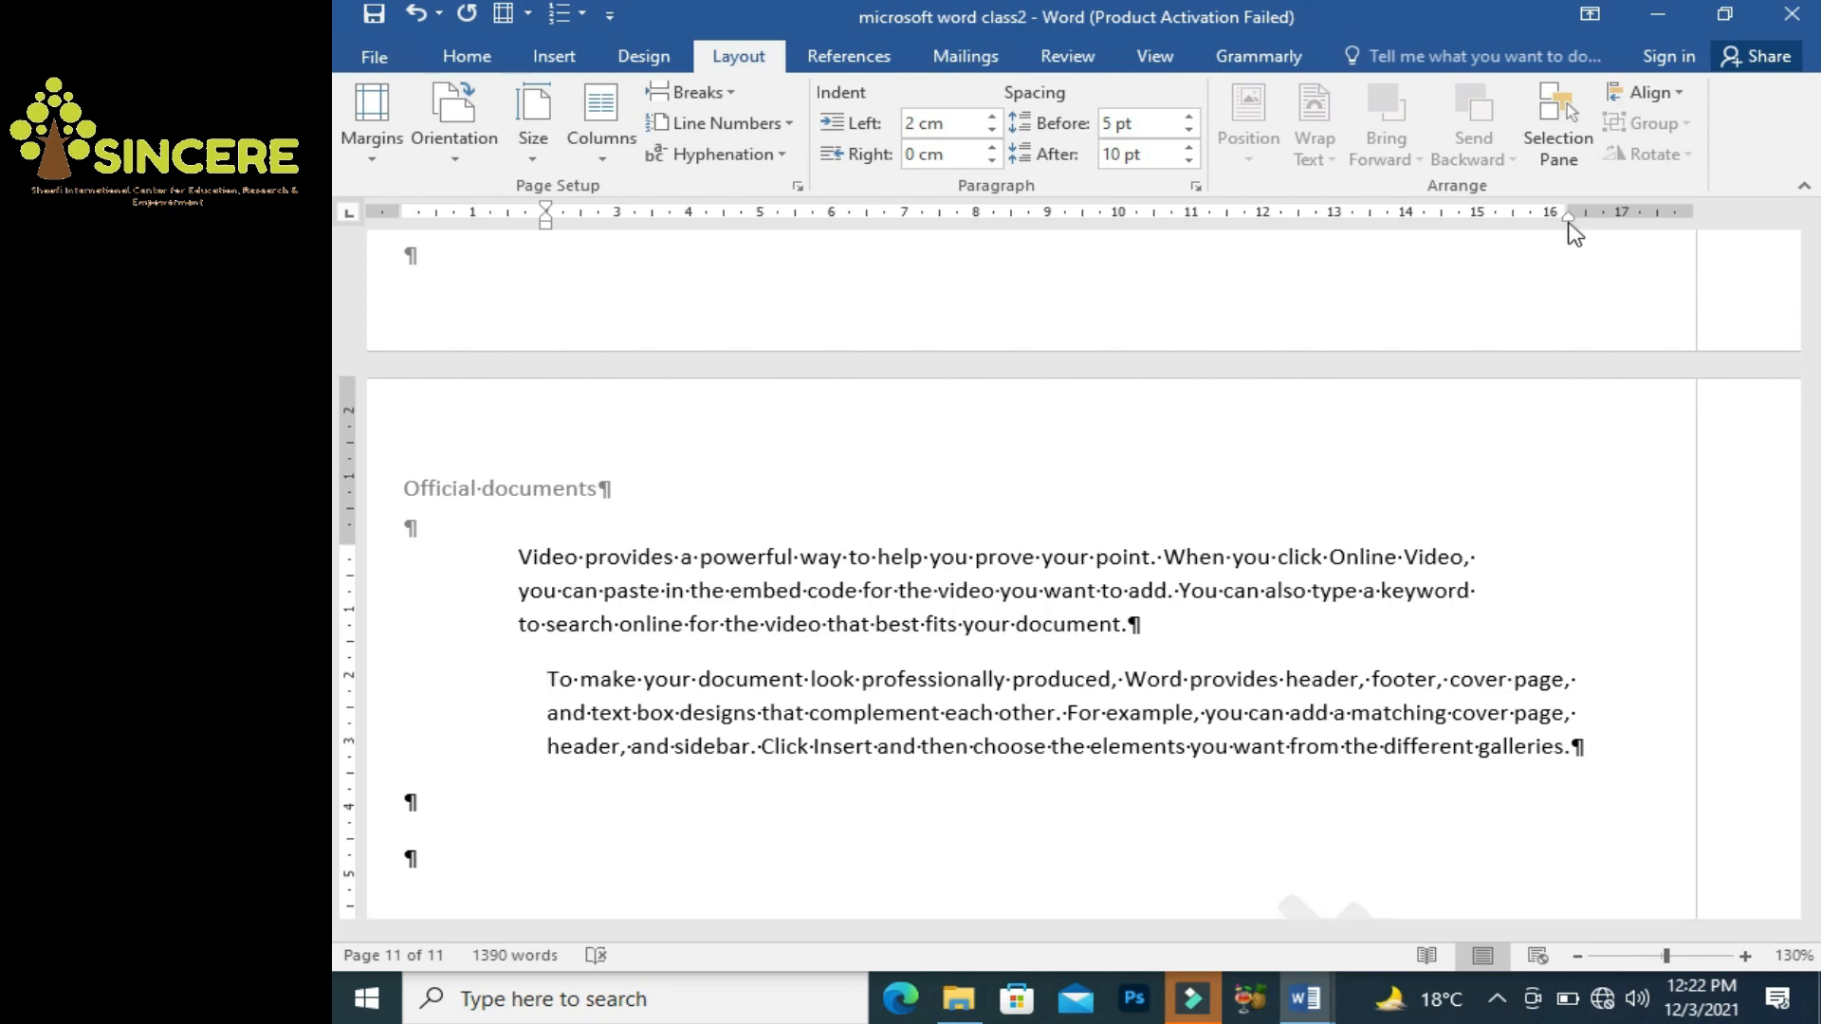
{"action": "left_click_drag", "start_coordinate": [1569, 220], "coordinate": [1416, 226]}
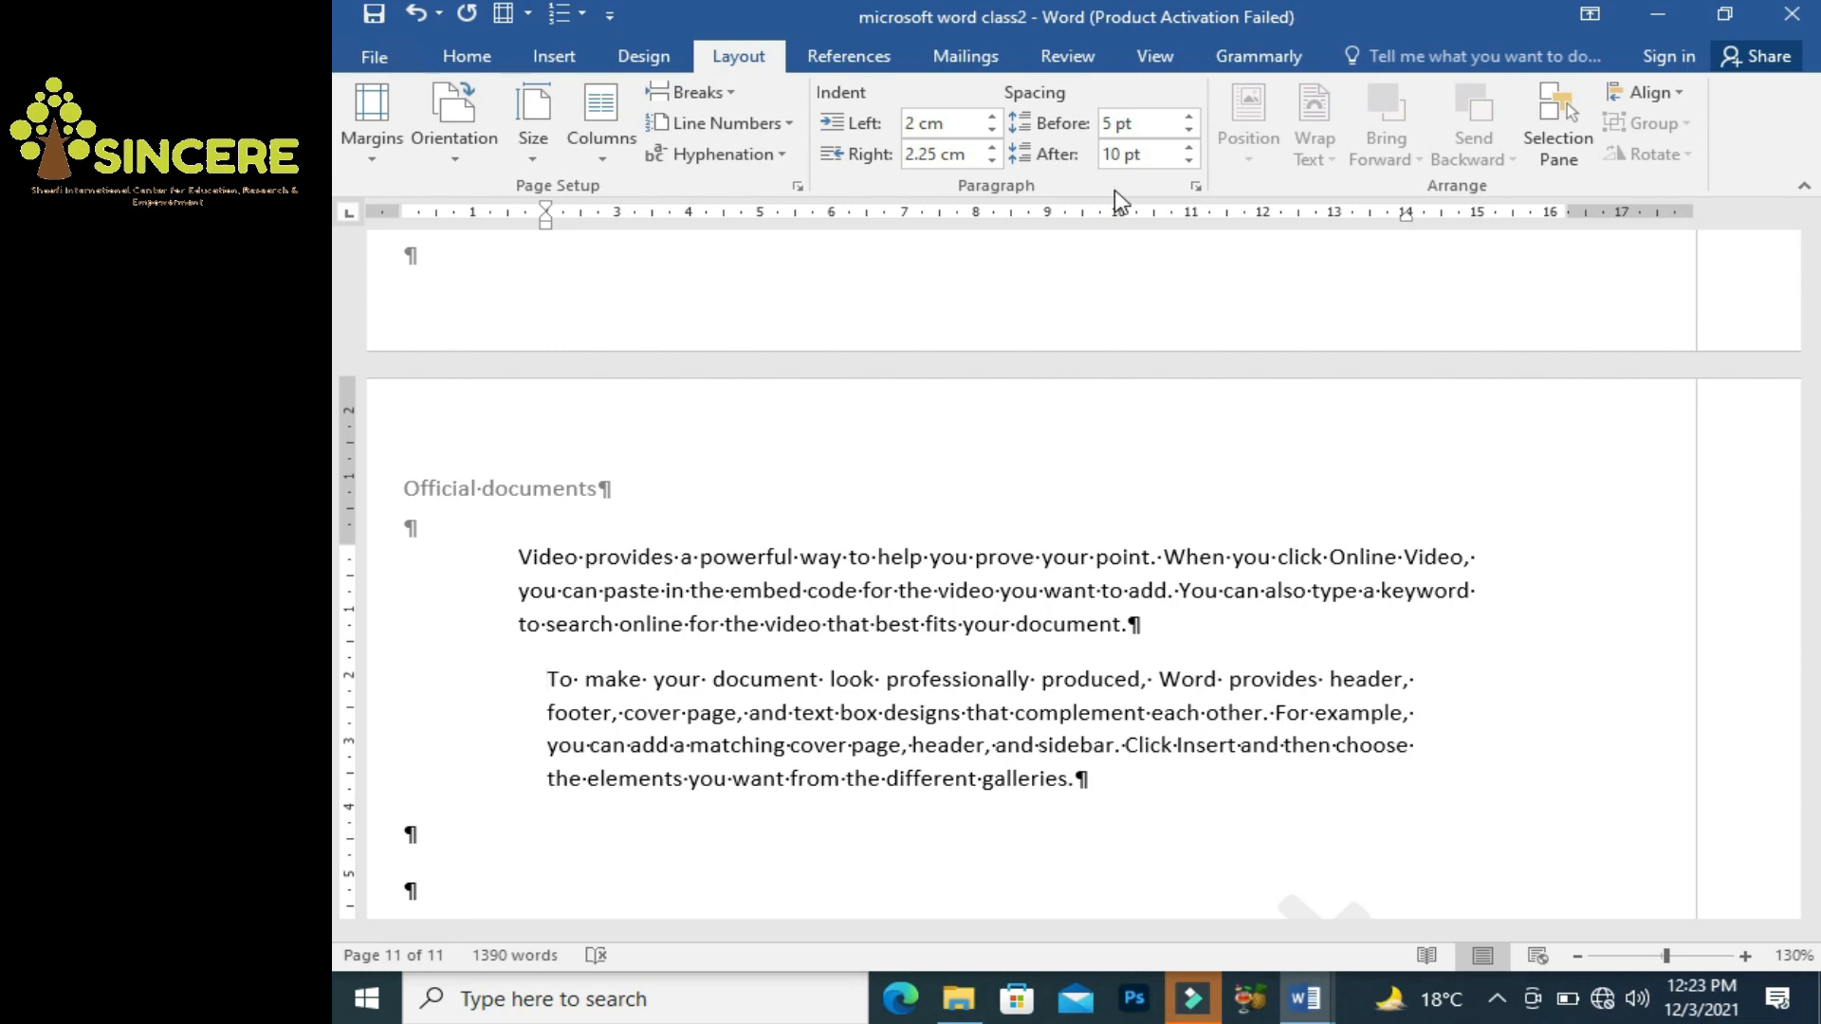
Generate two more sample paragraphs directly below the second paragraph with =rand(2).
{"action": "left_click", "coordinate": [1132, 787]}
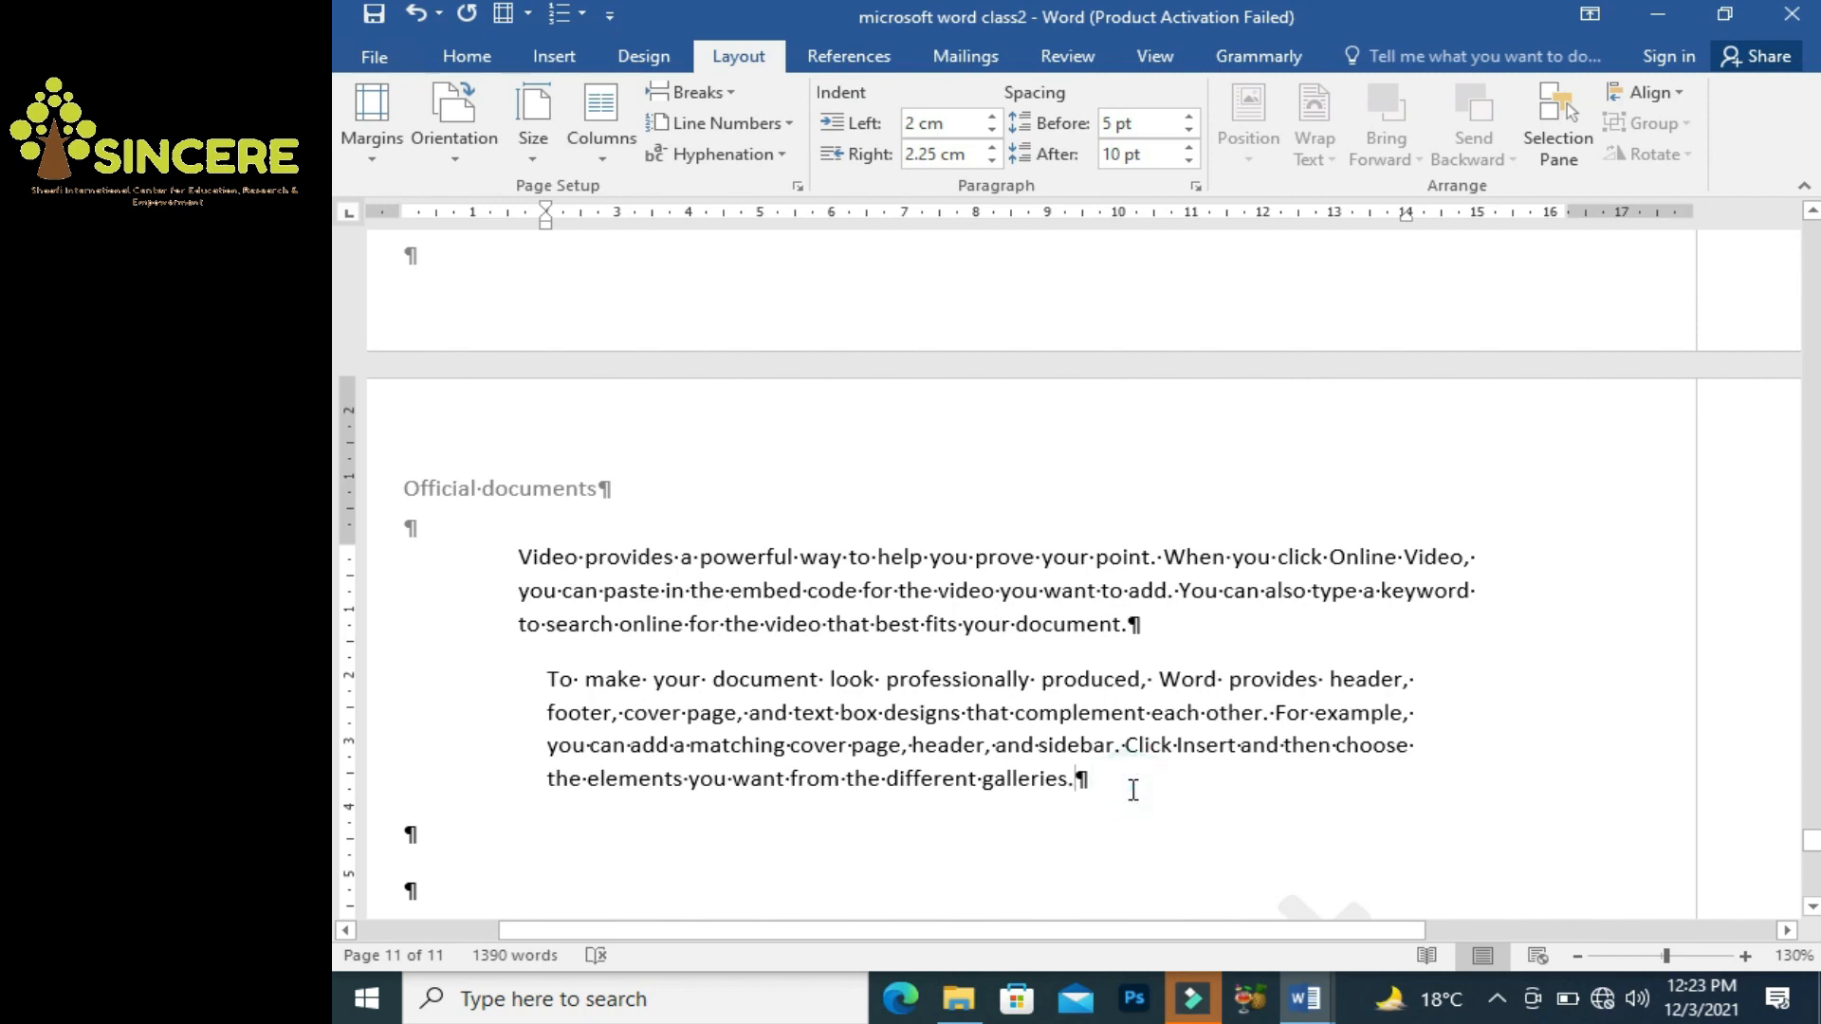
{"action": "key", "text": "Return"}
{"action": "type", "text": "=rand(2)"}
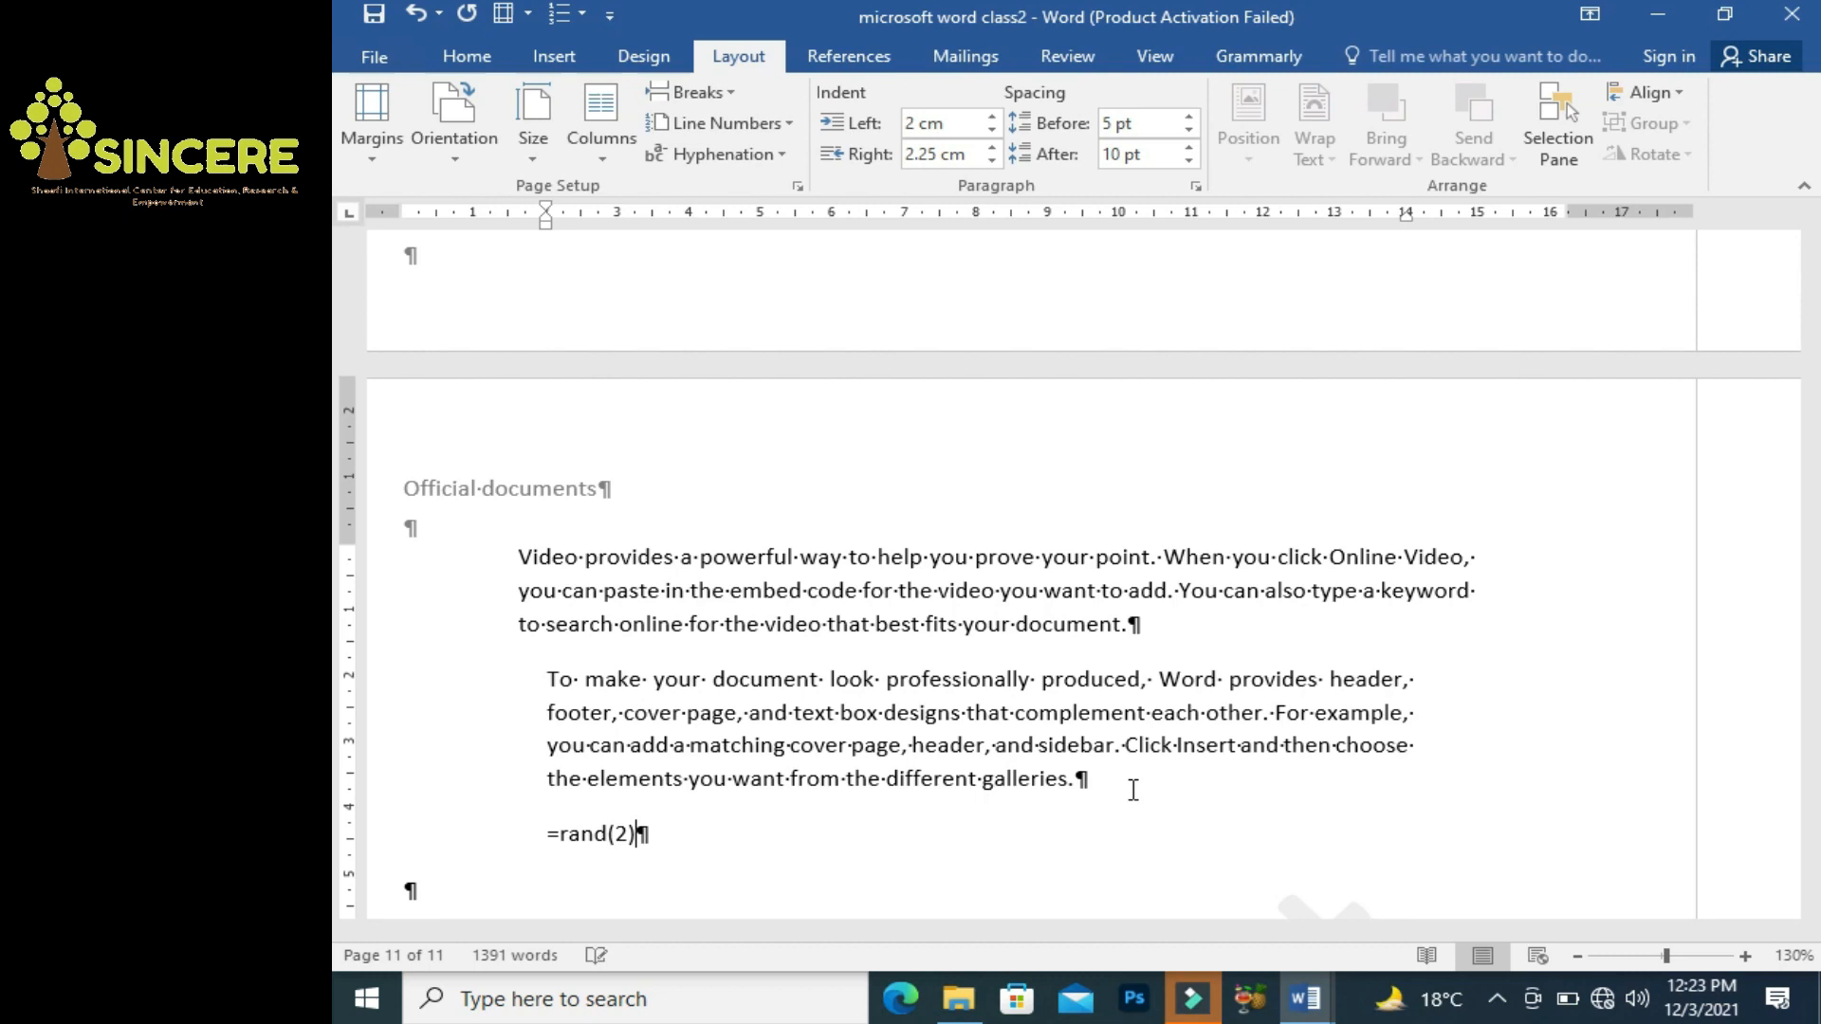
{"action": "key", "text": "Return"}
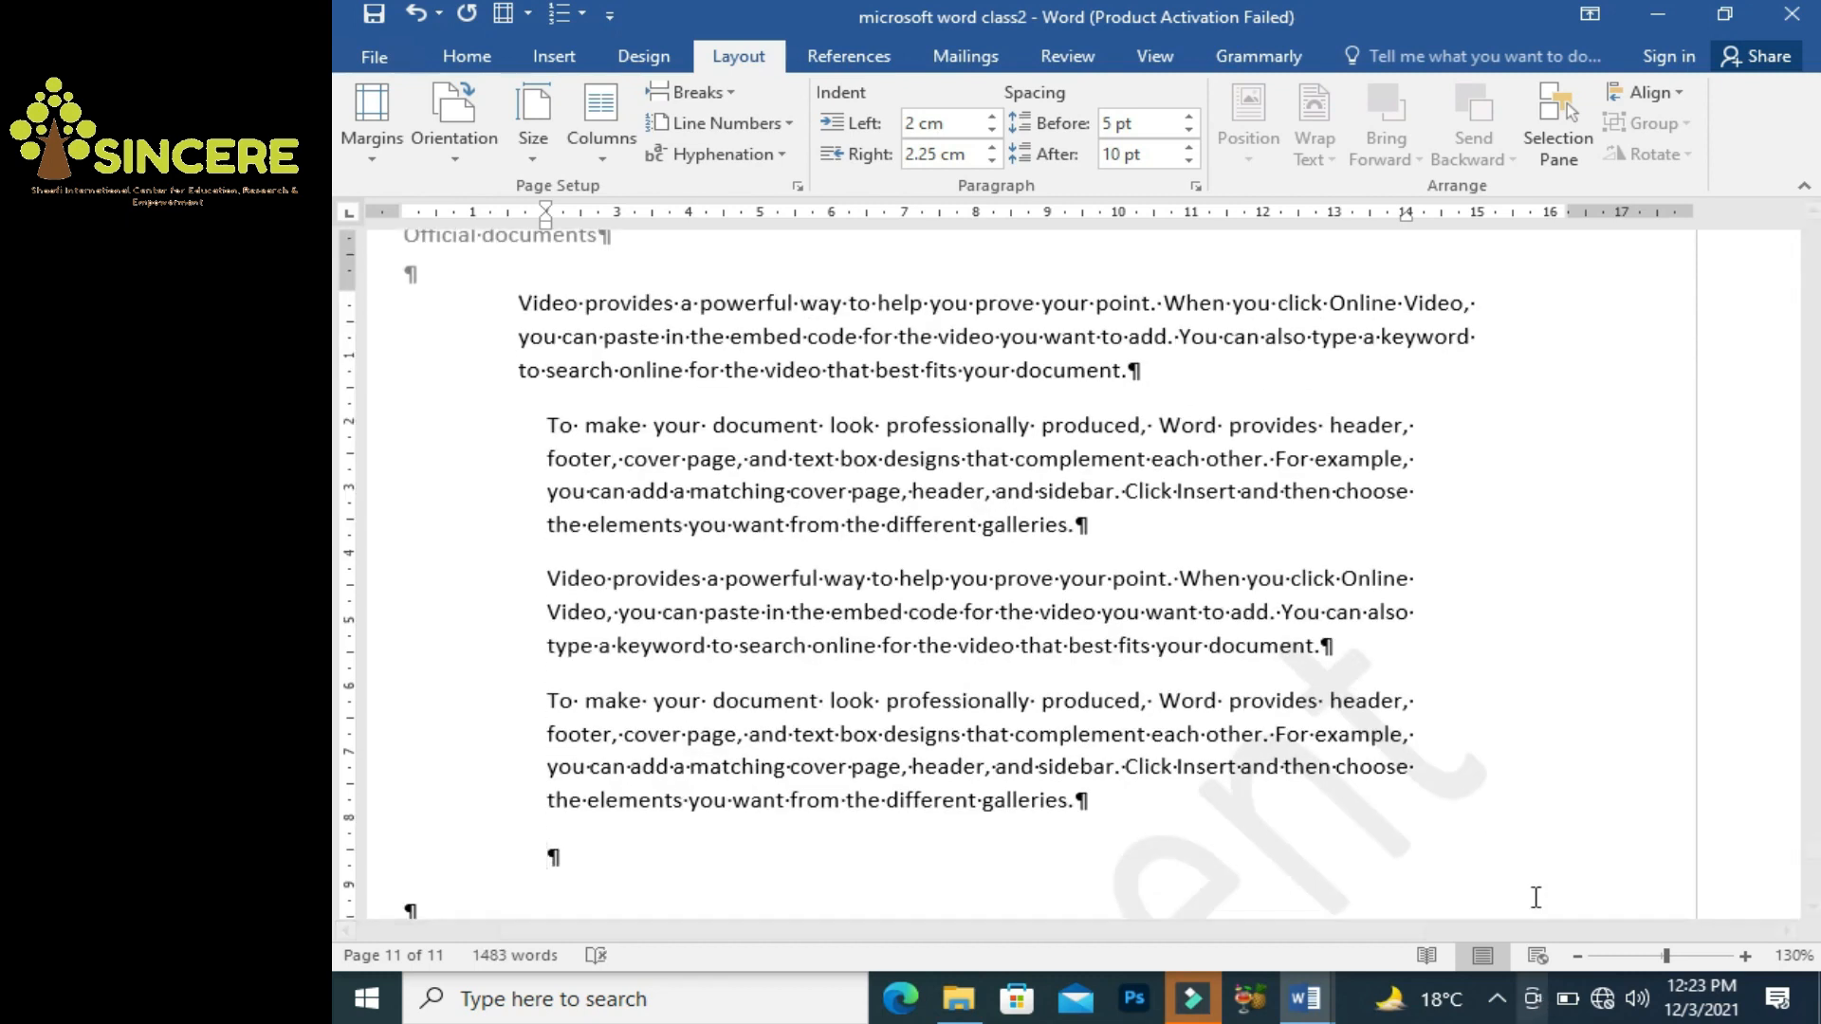
Set the spacing before the first sample paragraph to 24 pt.
{"action": "left_click", "coordinate": [844, 333]}
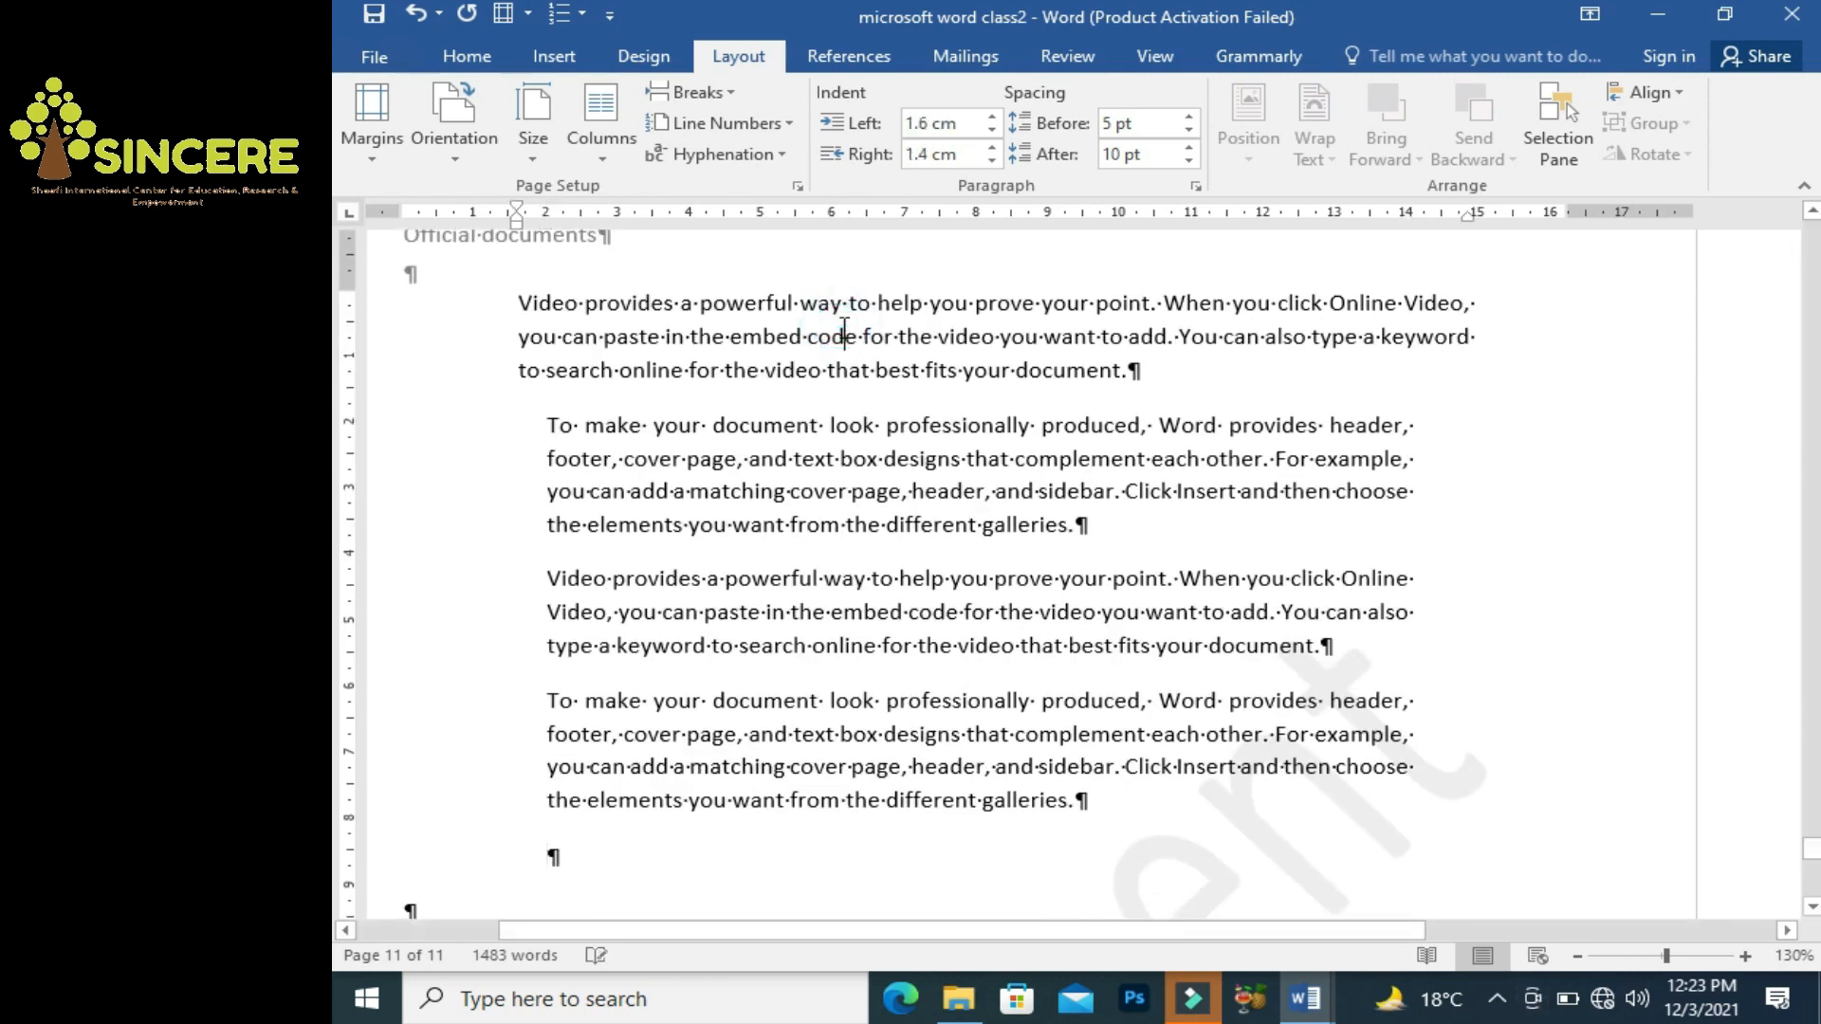
{"action": "left_click", "coordinate": [1188, 118]}
{"action": "left_click", "coordinate": [1189, 118]}
{"action": "left_click", "coordinate": [1188, 118]}
{"action": "left_click", "coordinate": [1188, 118]}
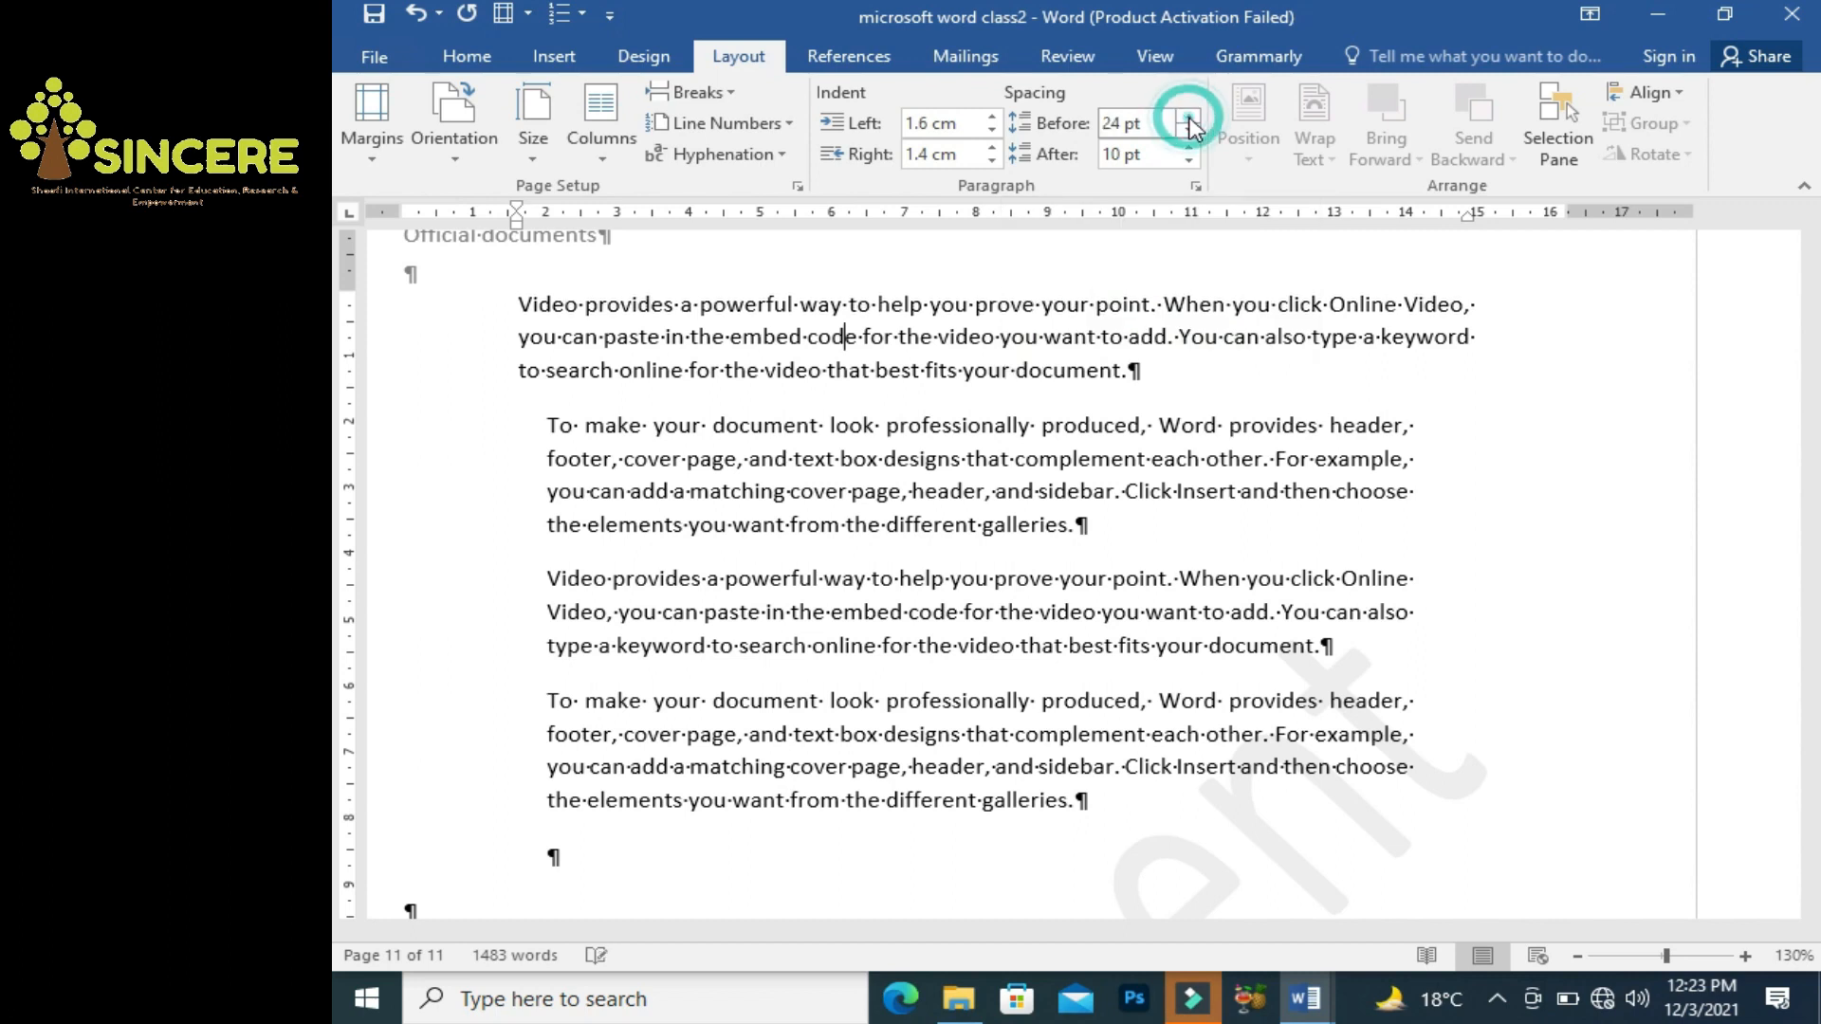
Set the spacing before the second sample paragraph to 30 pt.
{"action": "left_click", "coordinate": [1015, 418]}
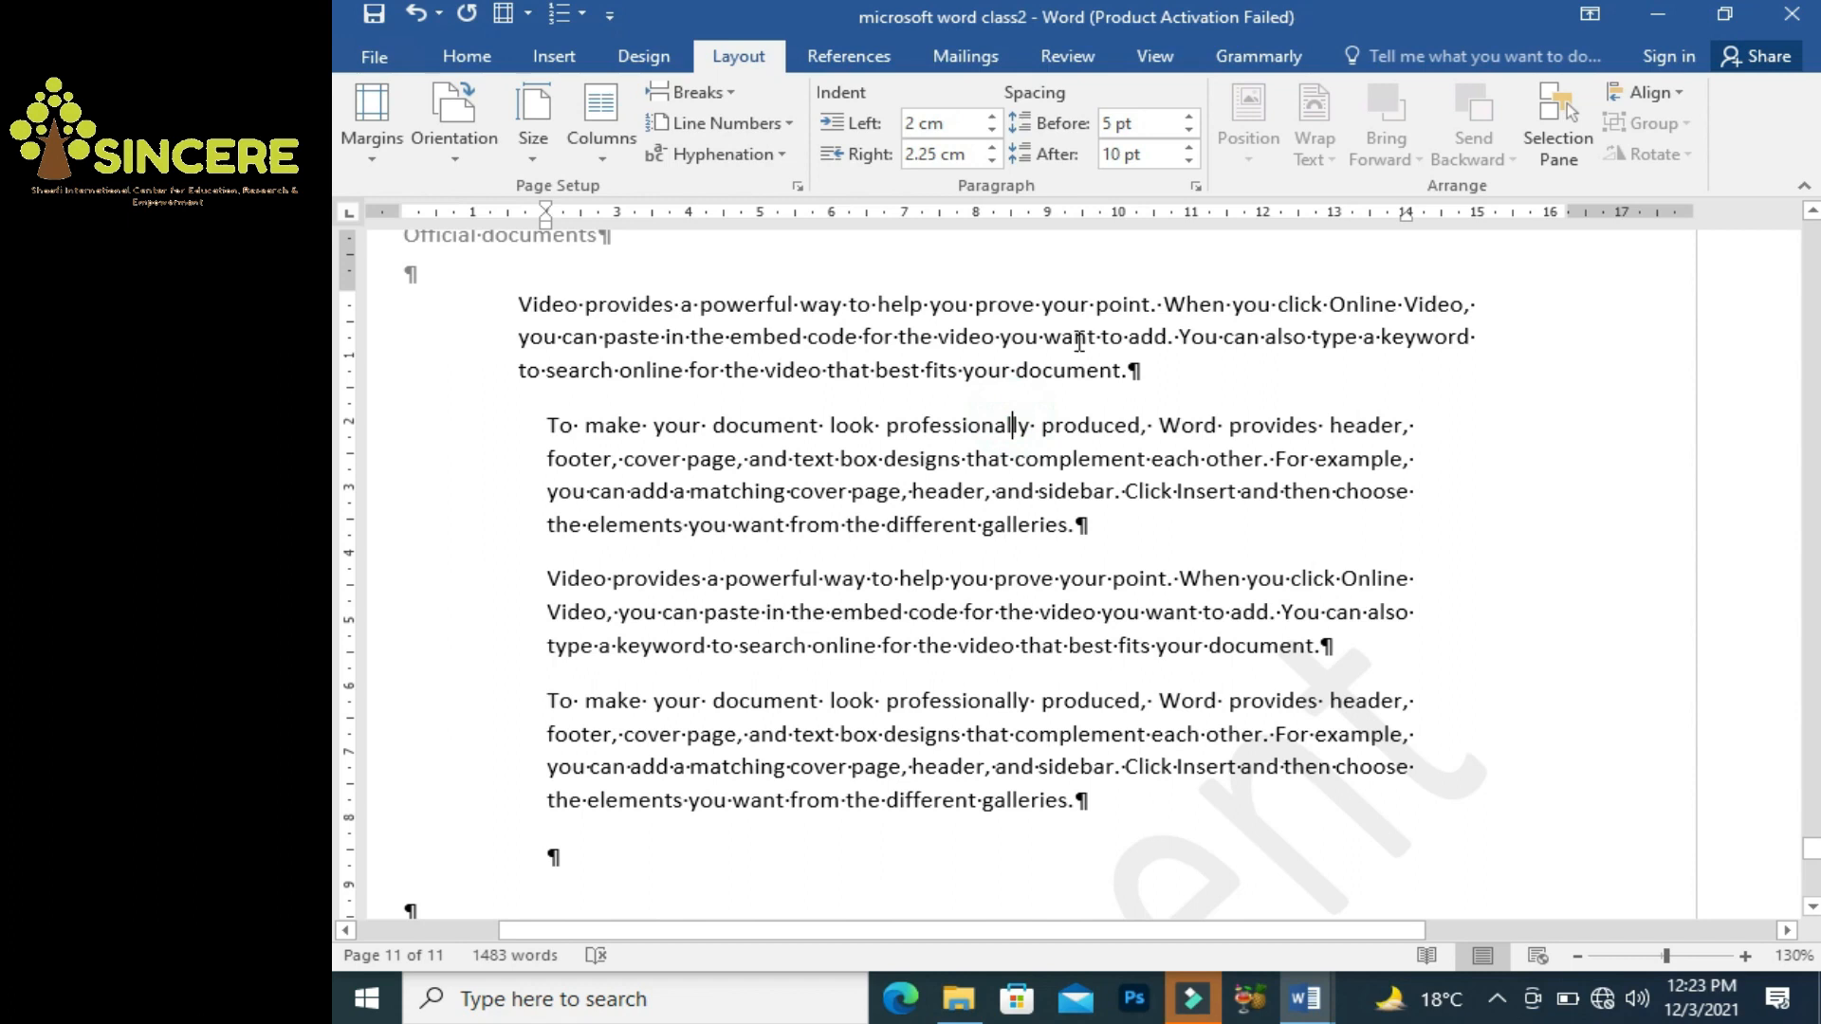
{"action": "left_click", "coordinate": [1189, 119]}
{"action": "left_click", "coordinate": [1189, 119]}
{"action": "left_click", "coordinate": [1189, 118]}
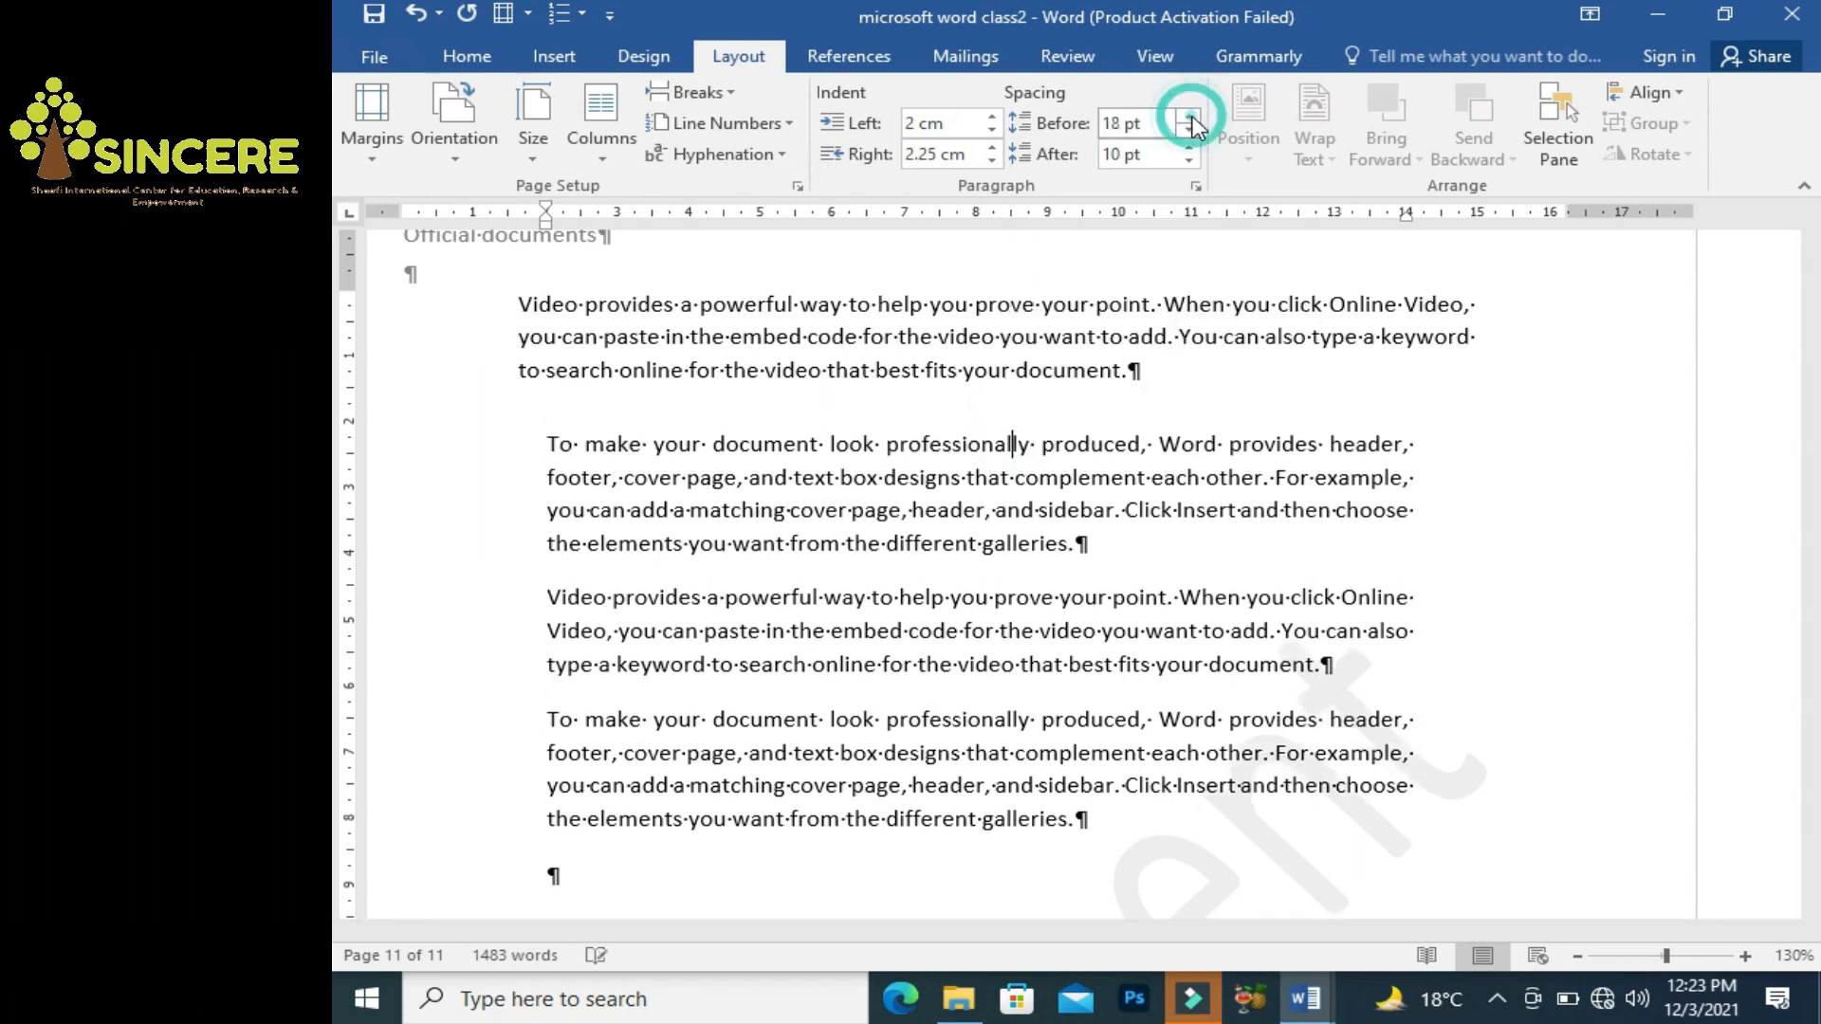
{"action": "left_click", "coordinate": [1189, 119]}
{"action": "left_click", "coordinate": [1189, 118]}
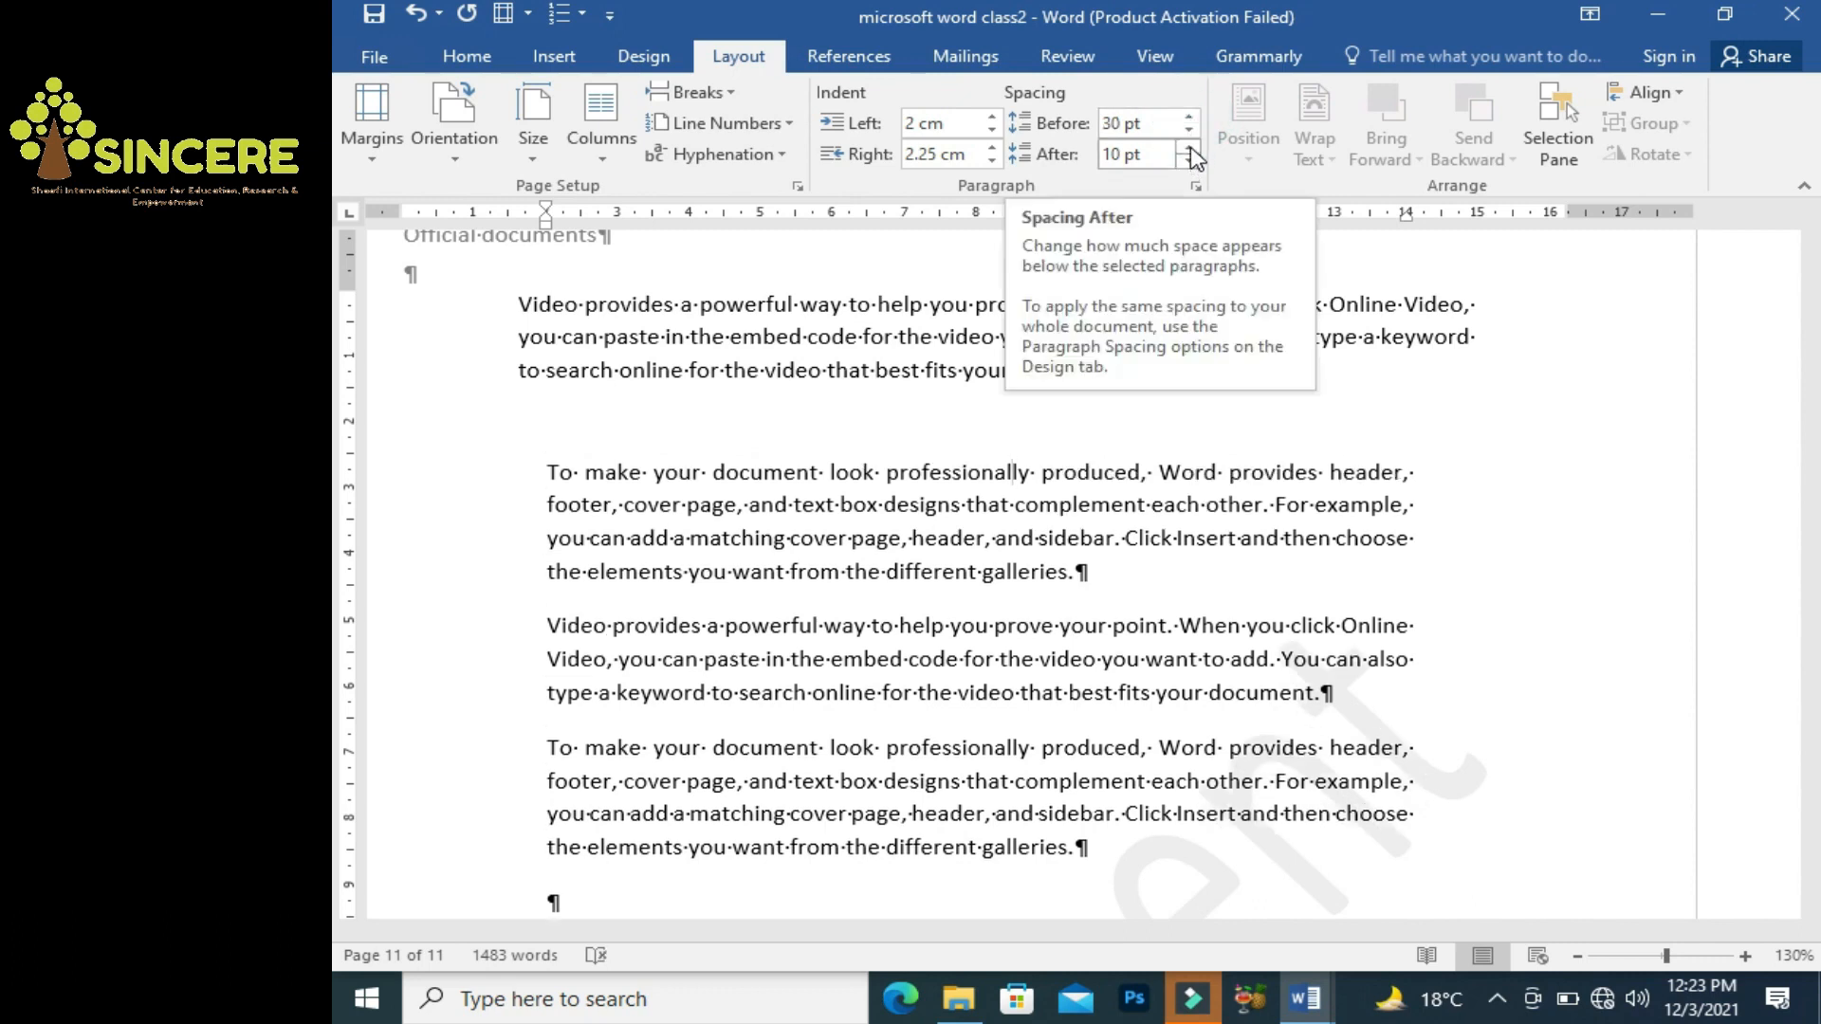
Set the spacing after the second sample paragraph to 24 pt.
{"action": "left_click", "coordinate": [1189, 147]}
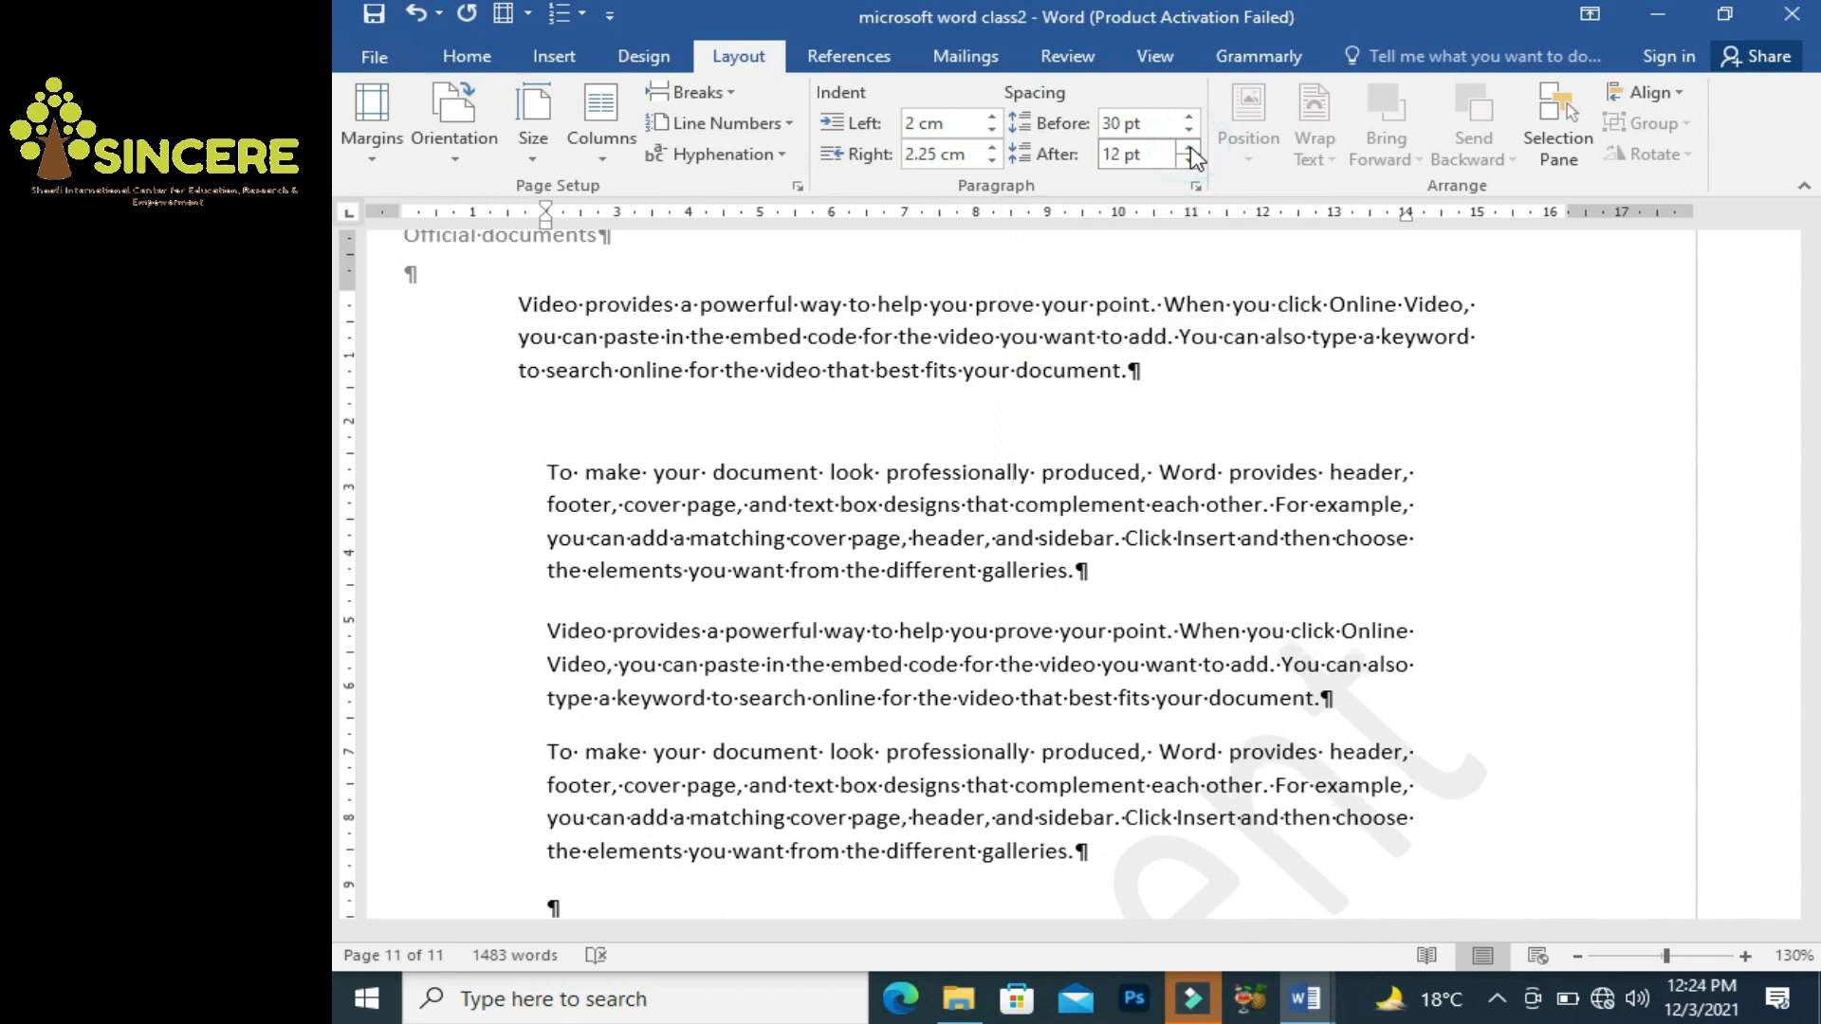
{"action": "left_click", "coordinate": [1189, 147]}
{"action": "left_click", "coordinate": [1189, 147]}
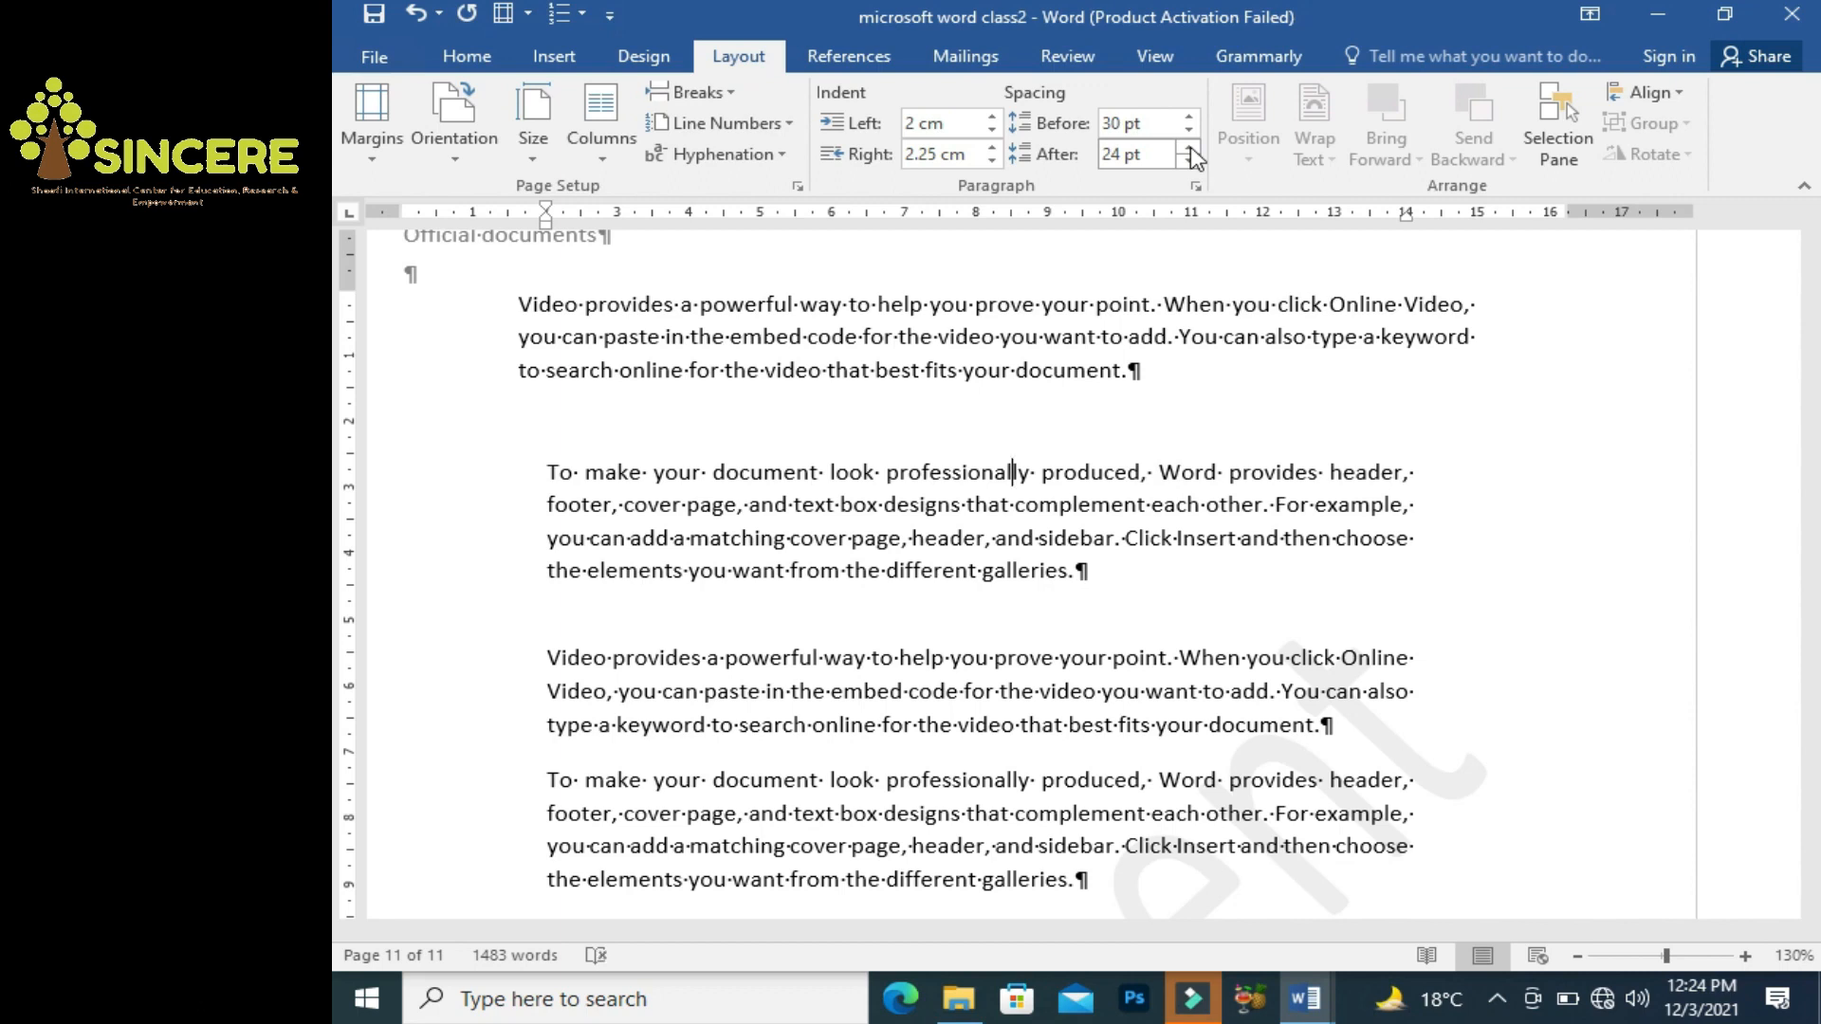
Make the entire third sample paragraph bold.
{"action": "left_click", "coordinate": [905, 688]}
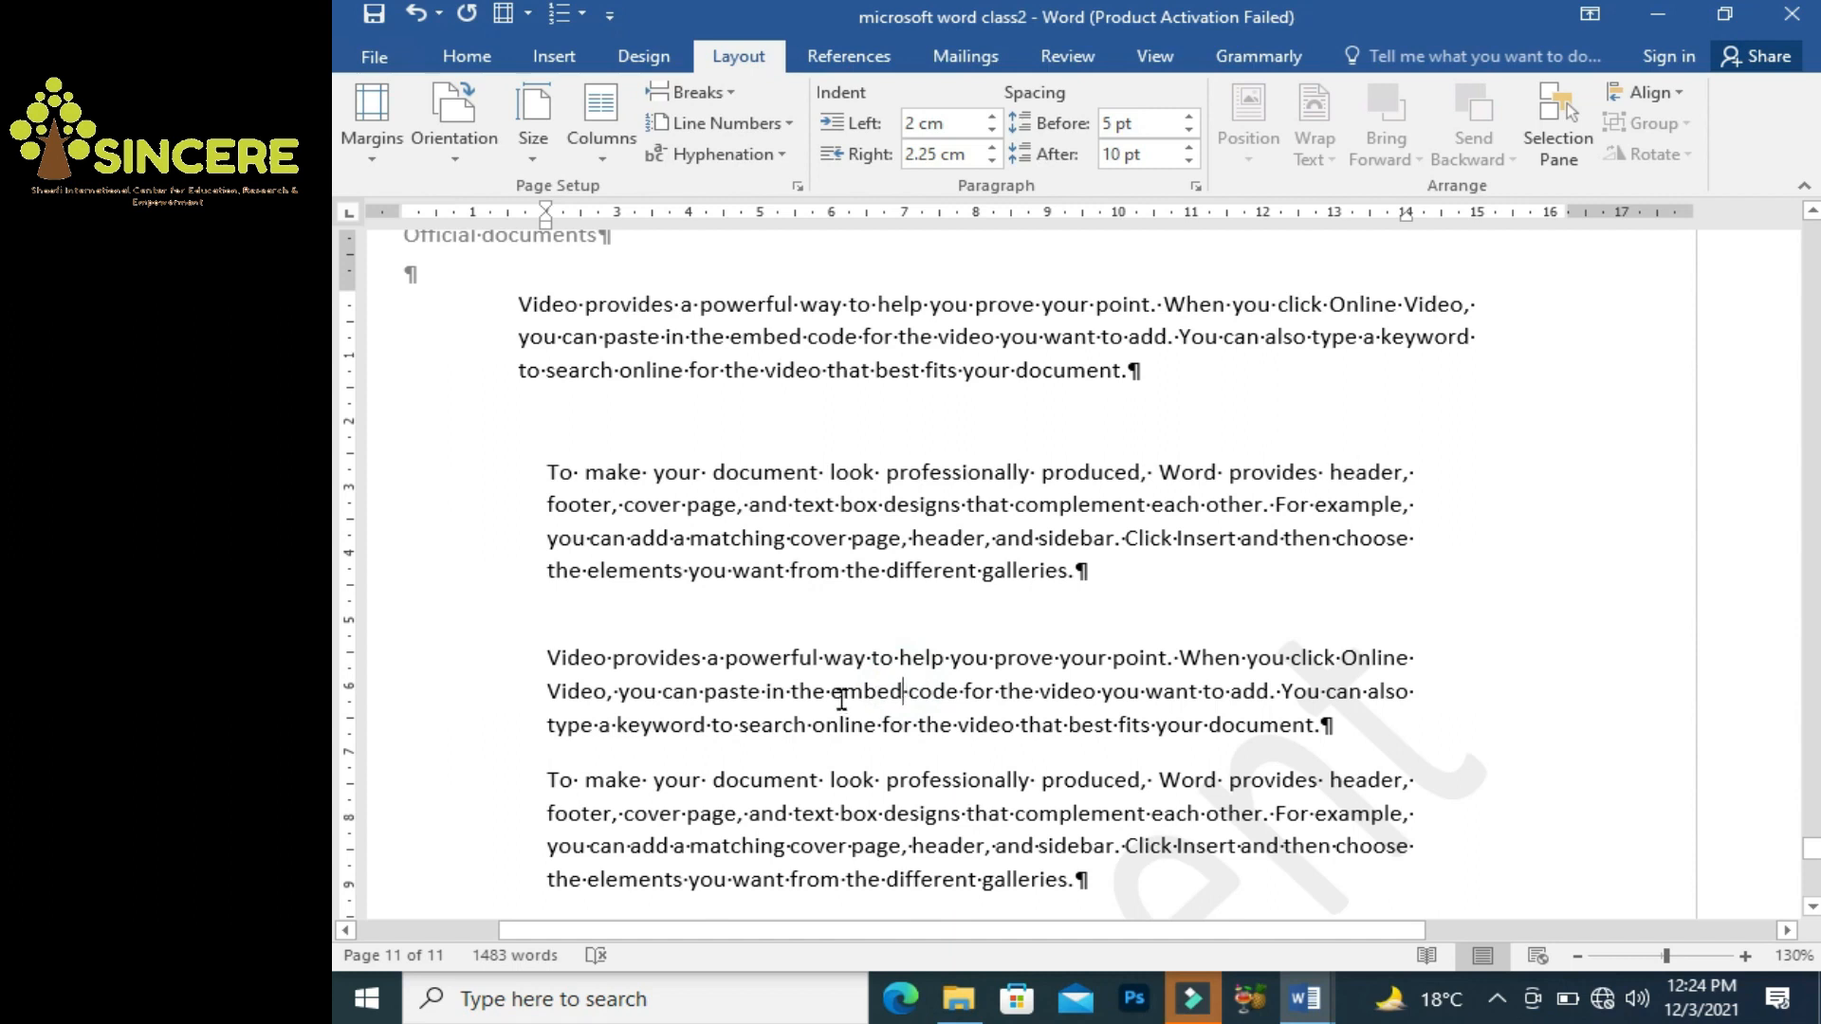
{"action": "left_click_drag", "start_coordinate": [1319, 730], "coordinate": [555, 657]}
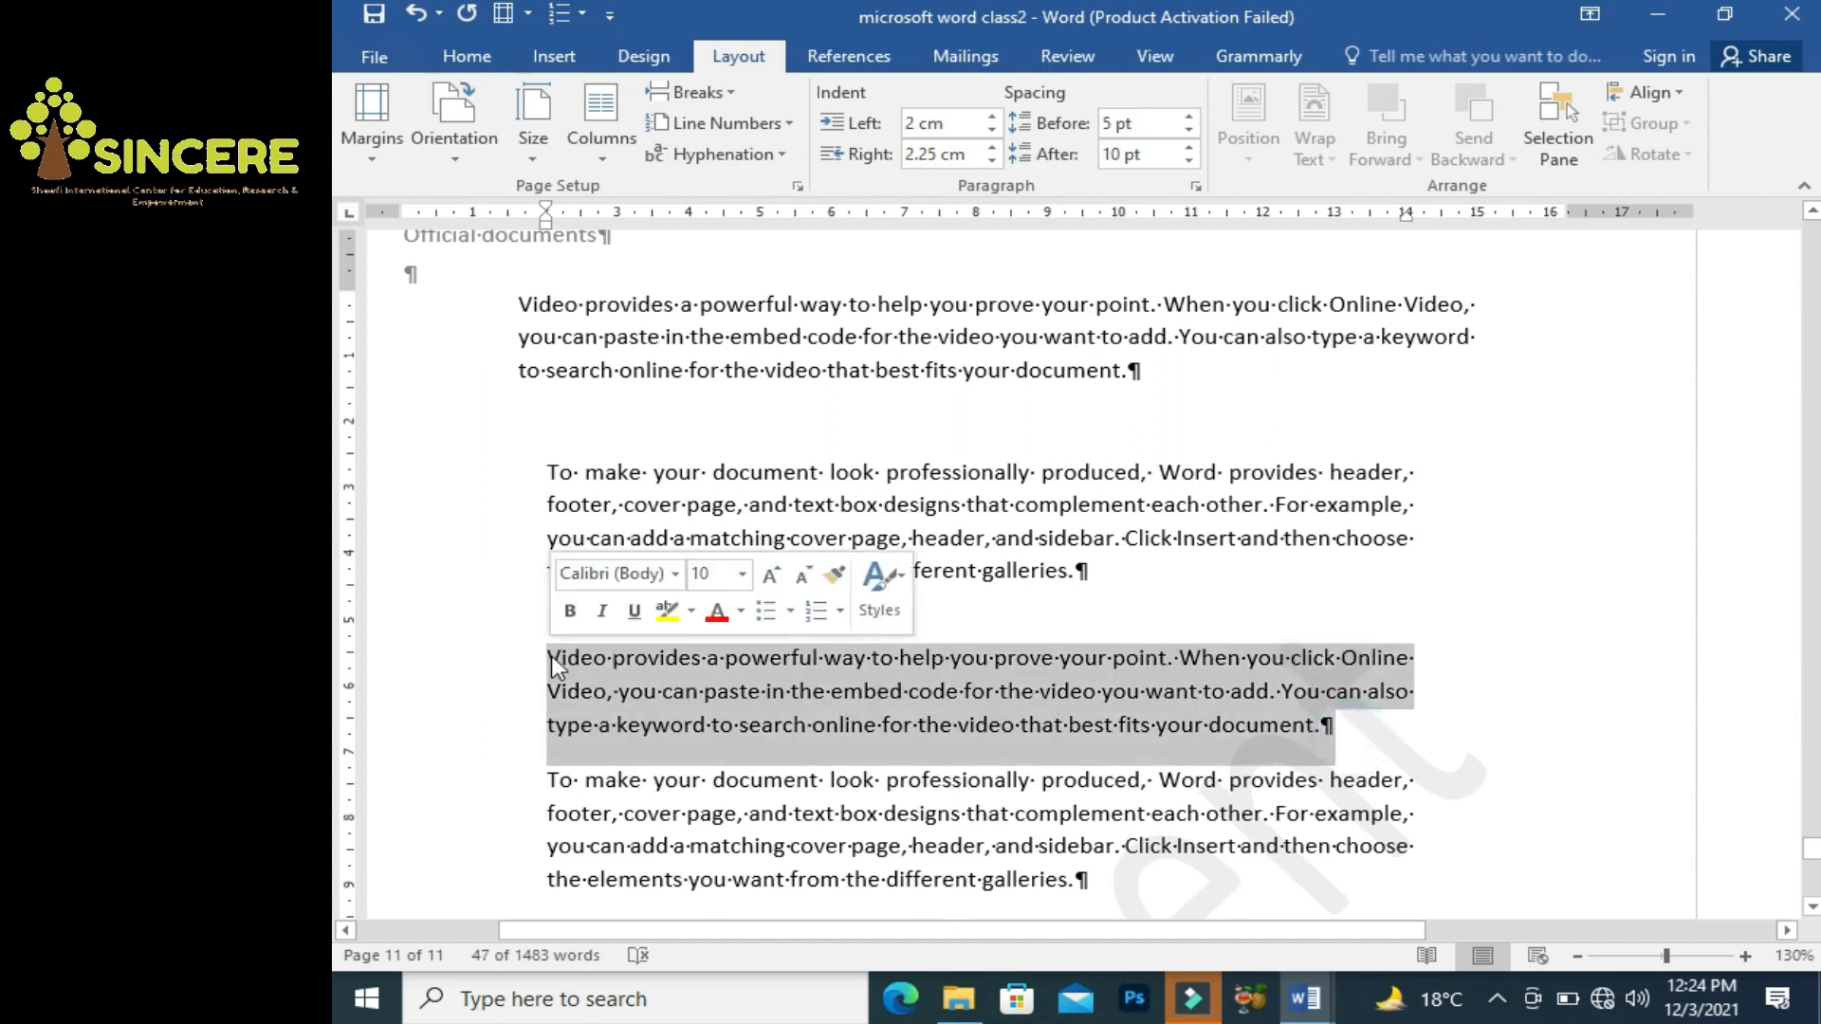
{"action": "key", "text": "ctrl+b"}
{"action": "left_click", "coordinate": [902, 725]}
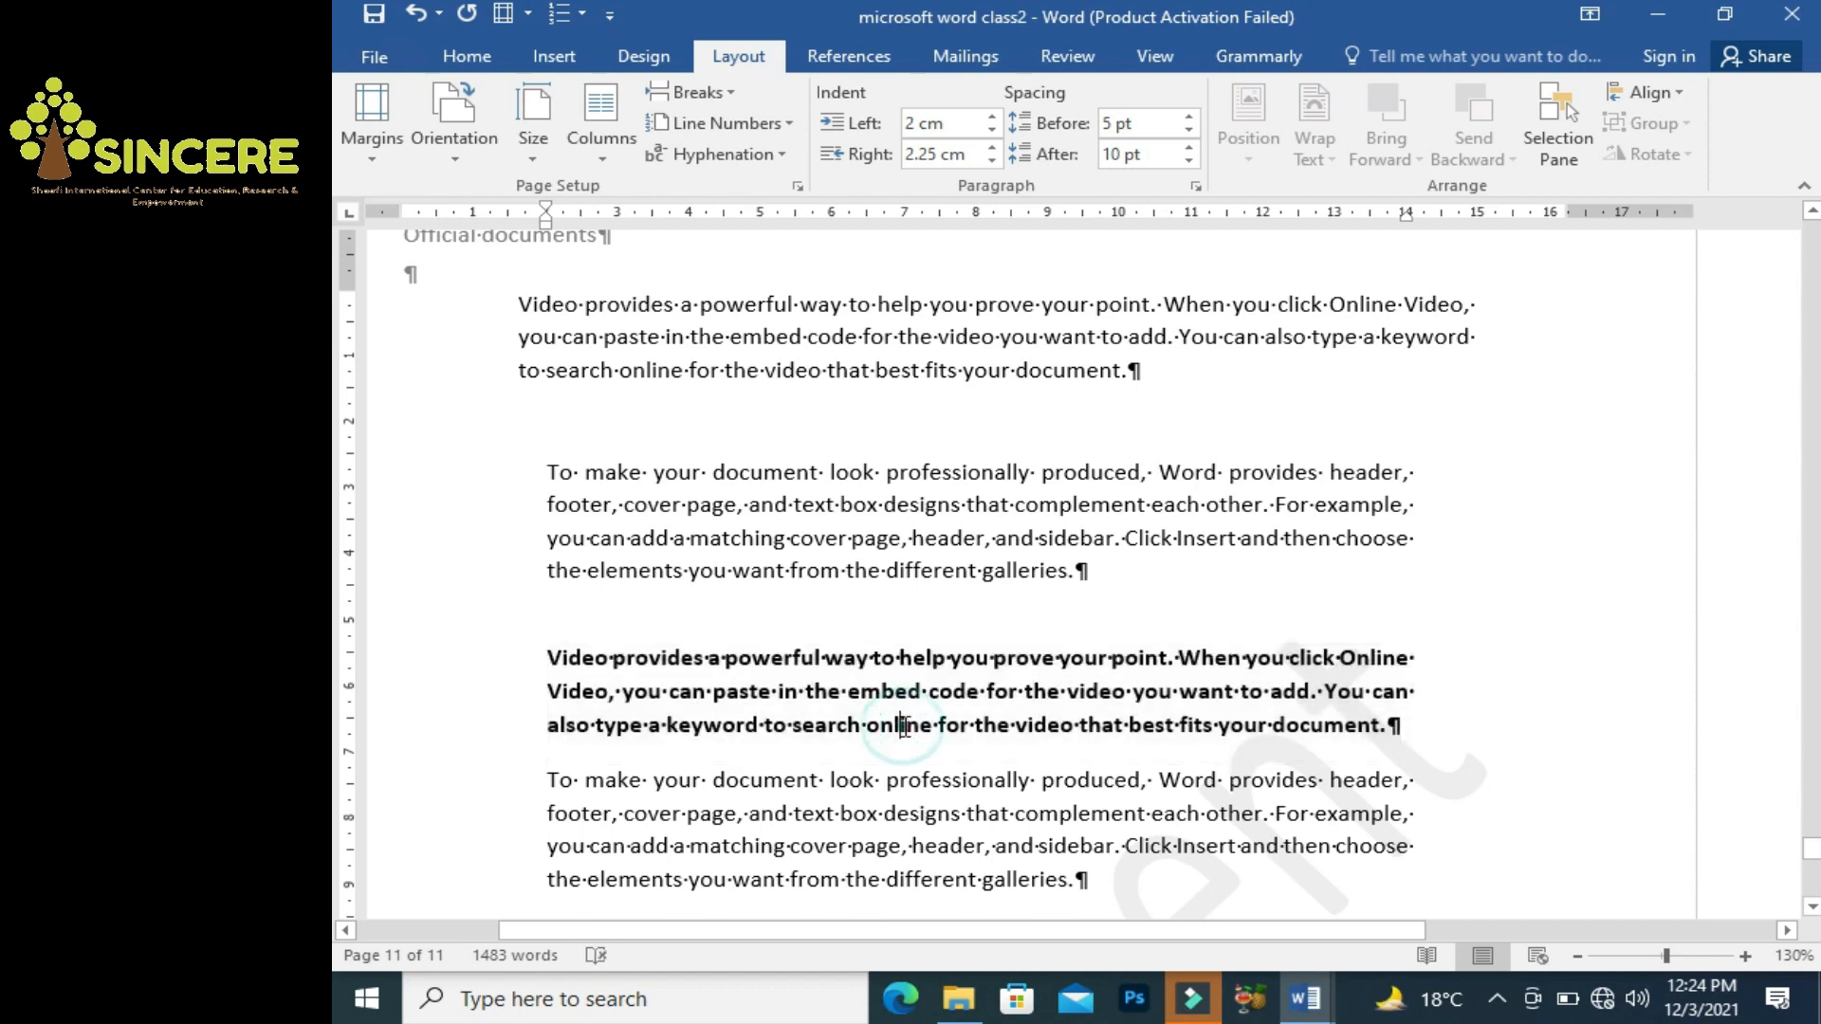
Set the spacing before the bold third paragraph to 30 pt.
{"action": "left_click", "coordinate": [901, 669]}
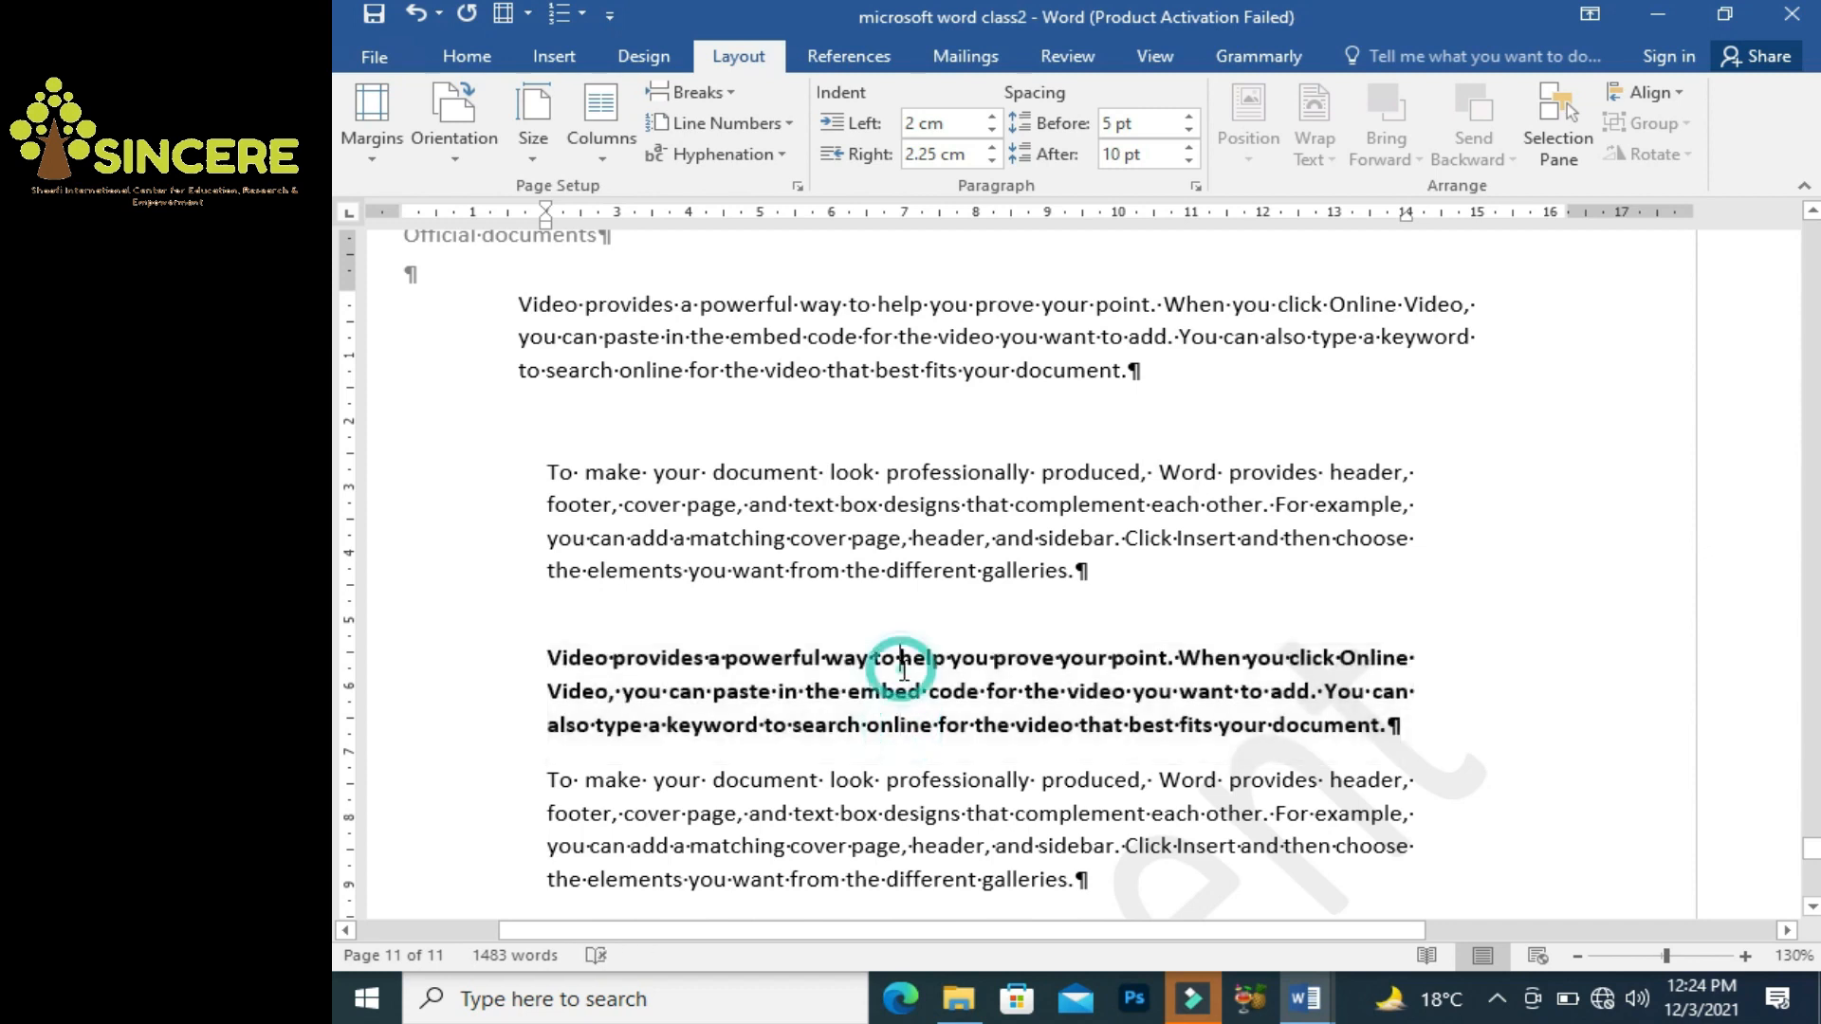
{"action": "left_click", "coordinate": [1187, 120]}
{"action": "left_click", "coordinate": [1187, 119]}
{"action": "left_click", "coordinate": [1187, 119]}
{"action": "left_click", "coordinate": [1187, 120]}
{"action": "left_click", "coordinate": [1187, 118]}
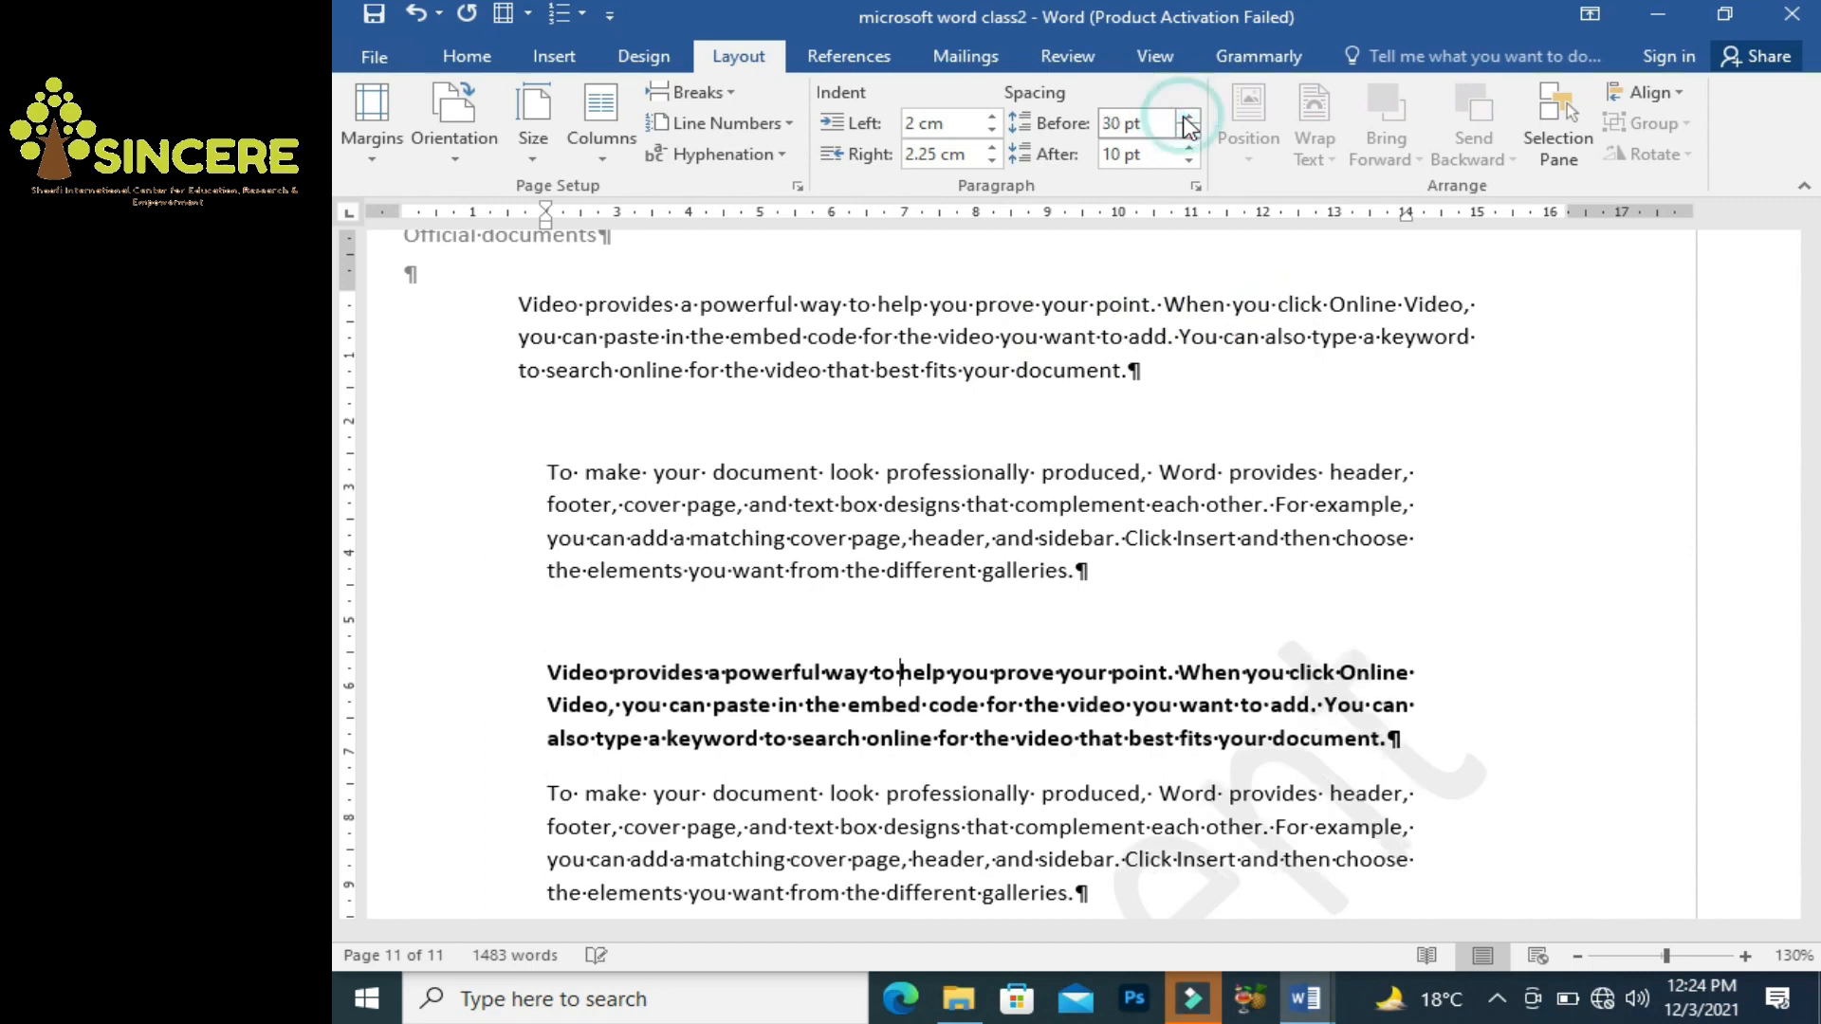
Increase the bold third paragraph's spacing to 42 pt before and 30 pt after.
{"action": "left_click", "coordinate": [1188, 119]}
{"action": "left_click", "coordinate": [1187, 119]}
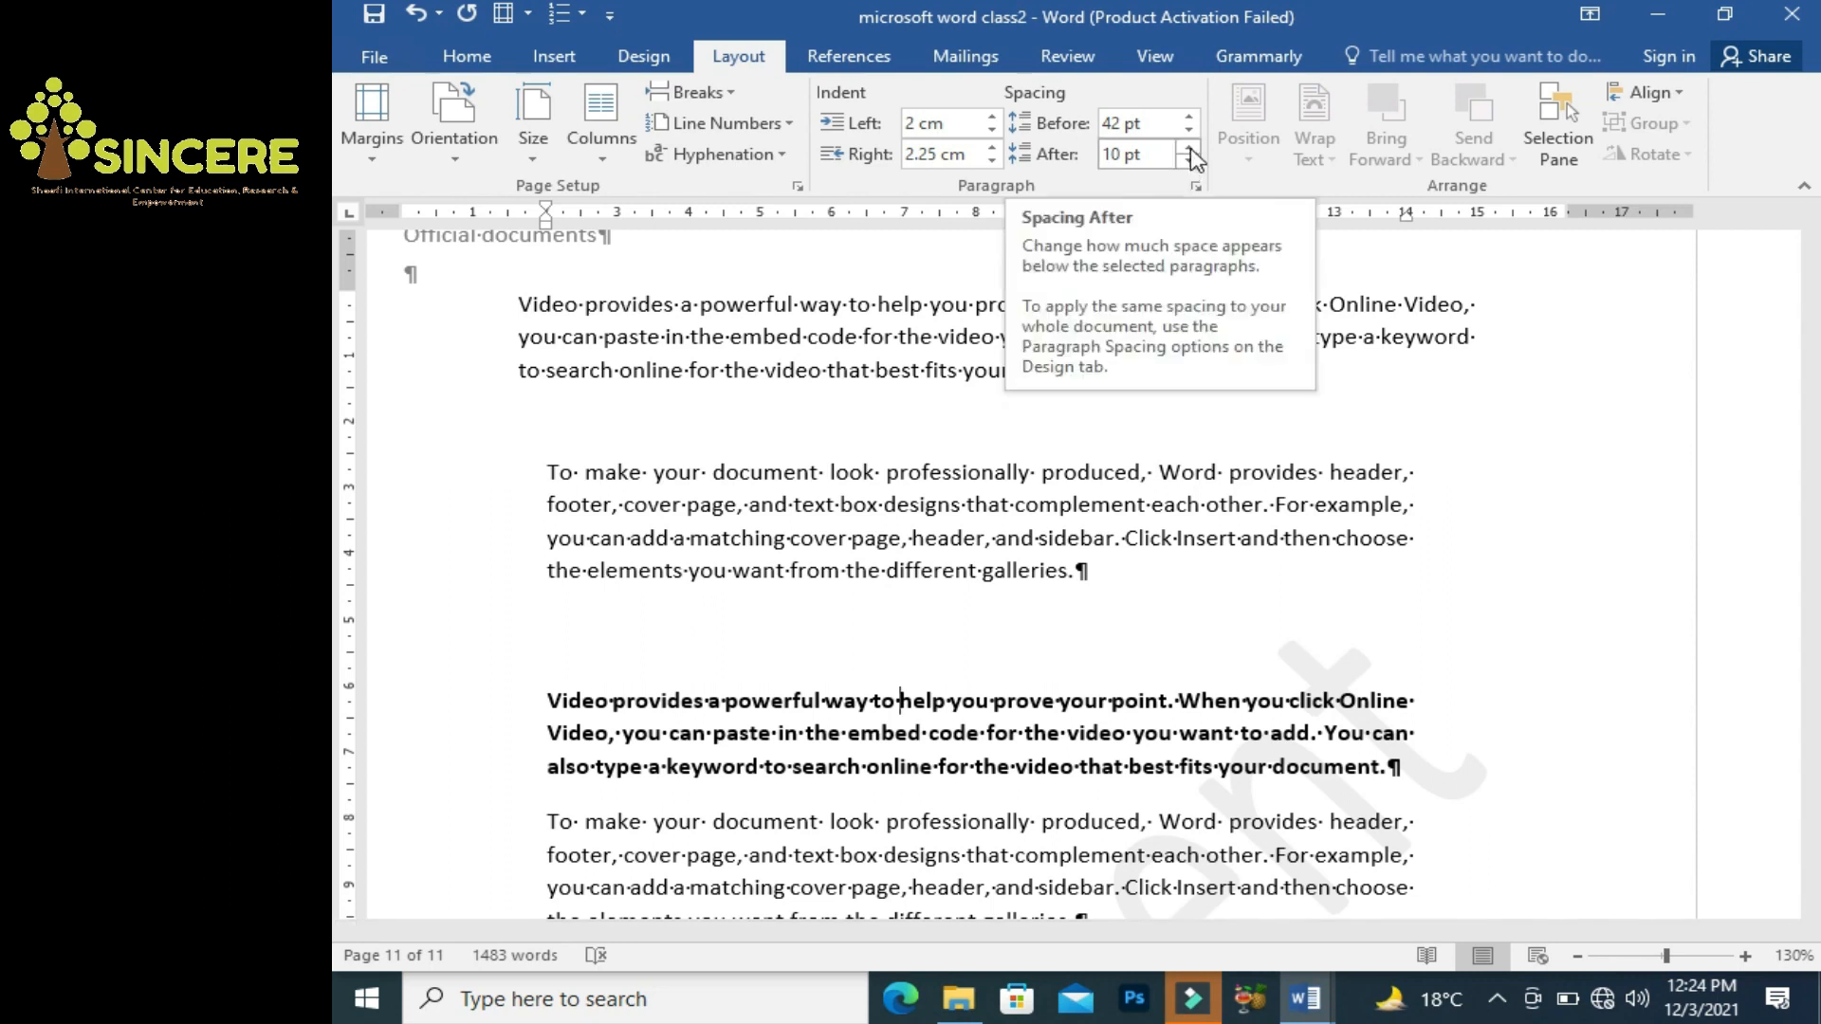
{"action": "left_click", "coordinate": [1191, 148]}
{"action": "left_click", "coordinate": [1191, 148]}
{"action": "left_click", "coordinate": [1191, 148]}
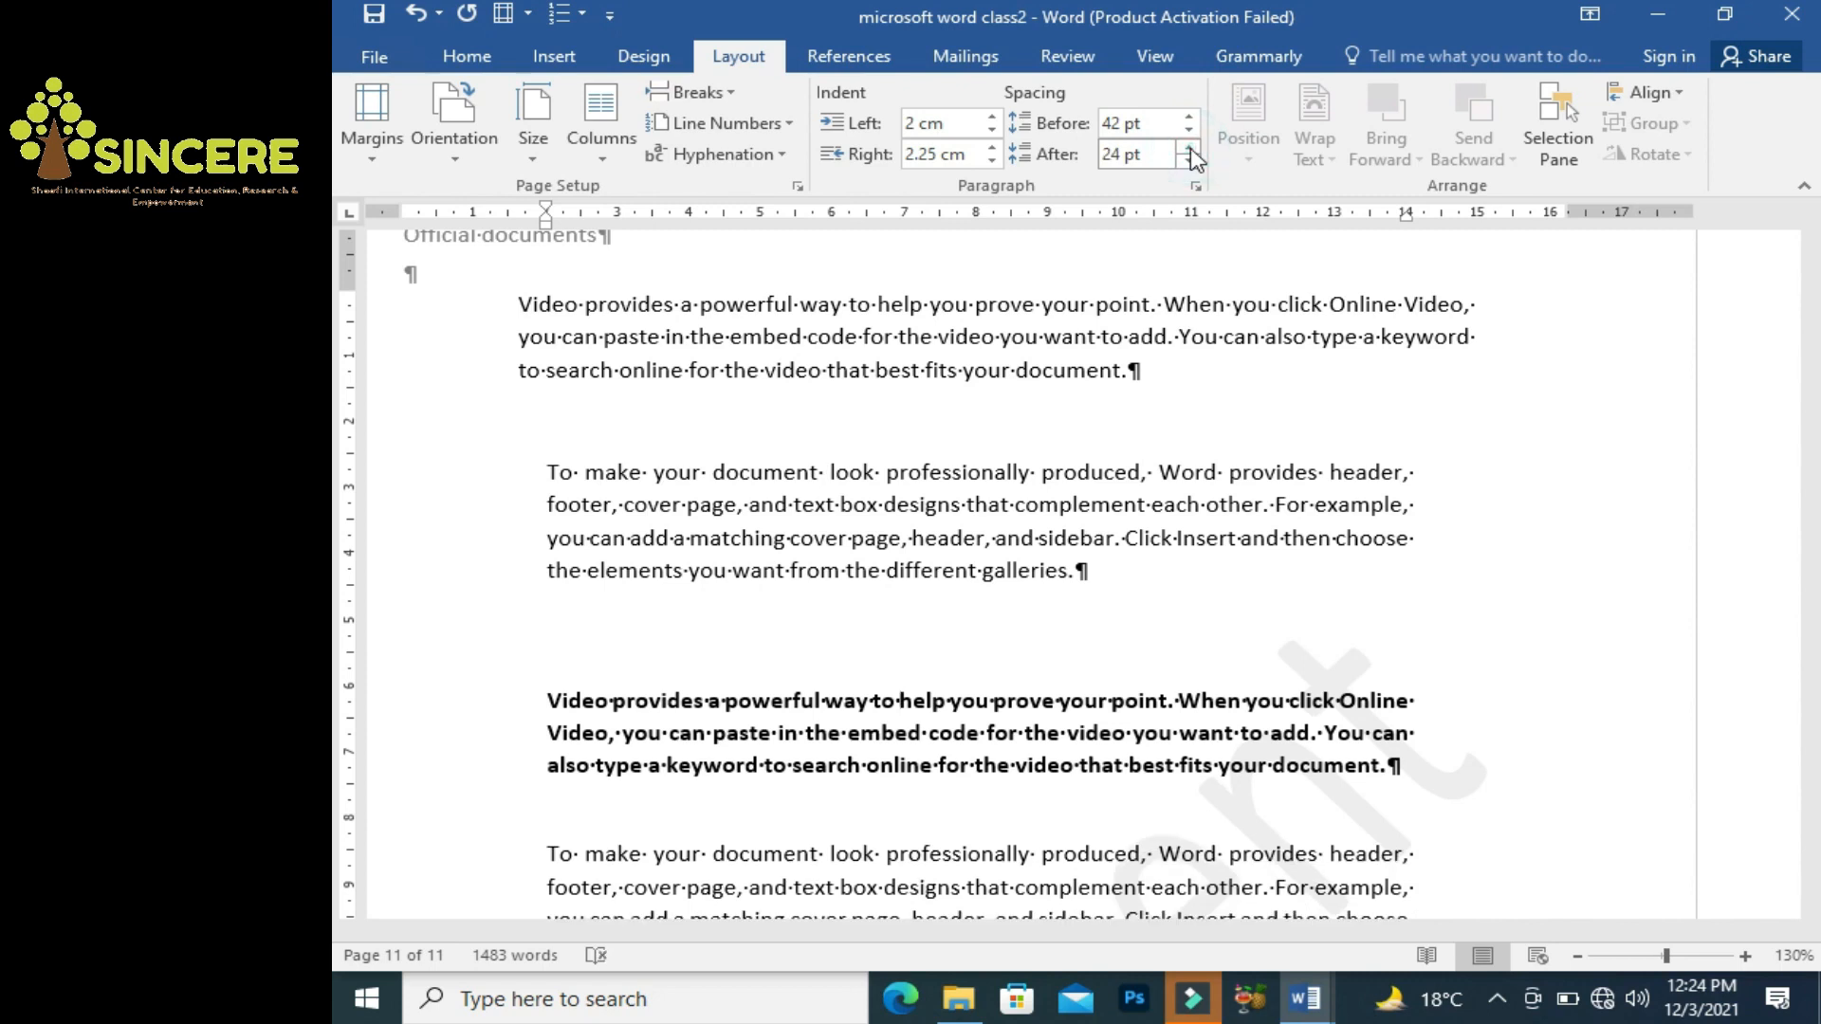
{"action": "left_click", "coordinate": [1191, 148]}
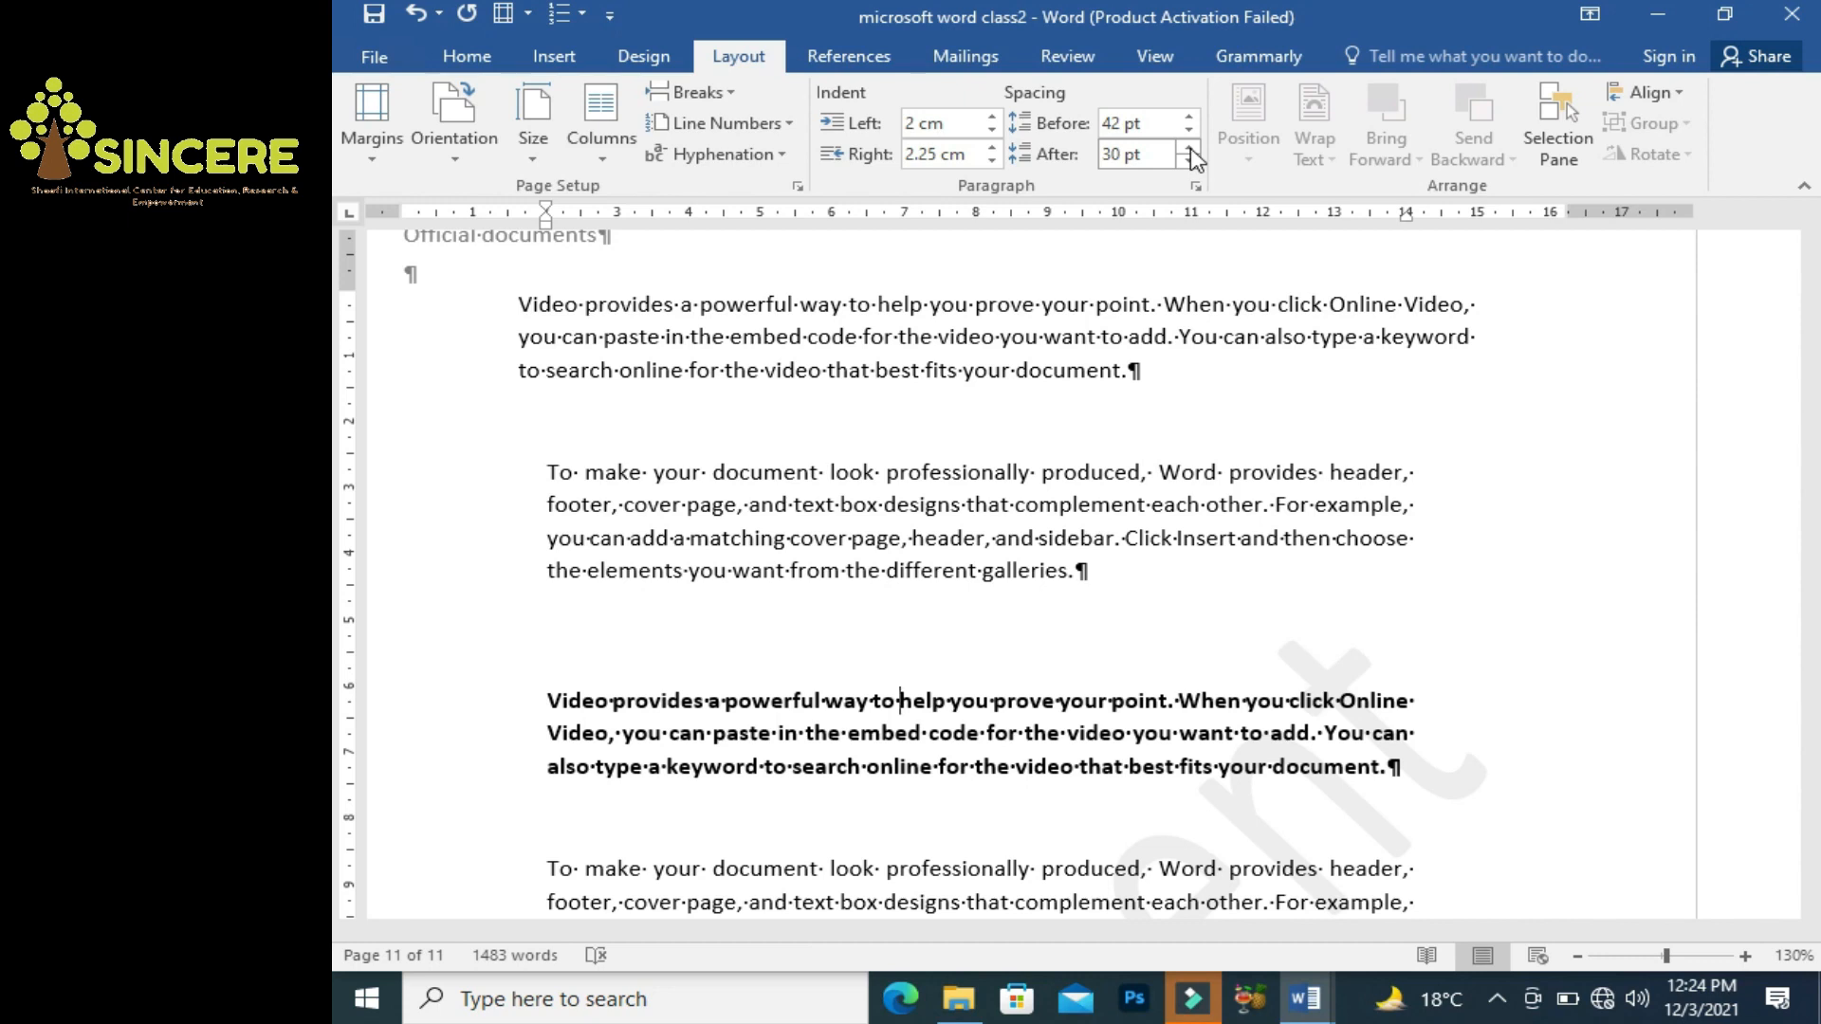
Set the bold third paragraph's spacing to 10 pt both after and before.
{"action": "double_click", "coordinate": [1119, 154]}
{"action": "left_click_drag", "start_coordinate": [1124, 153], "coordinate": [1081, 152]}
{"action": "key", "text": "Delete"}
{"action": "key", "text": "Delete"}
{"action": "type", "text": "10"}
{"action": "key", "text": "Return"}
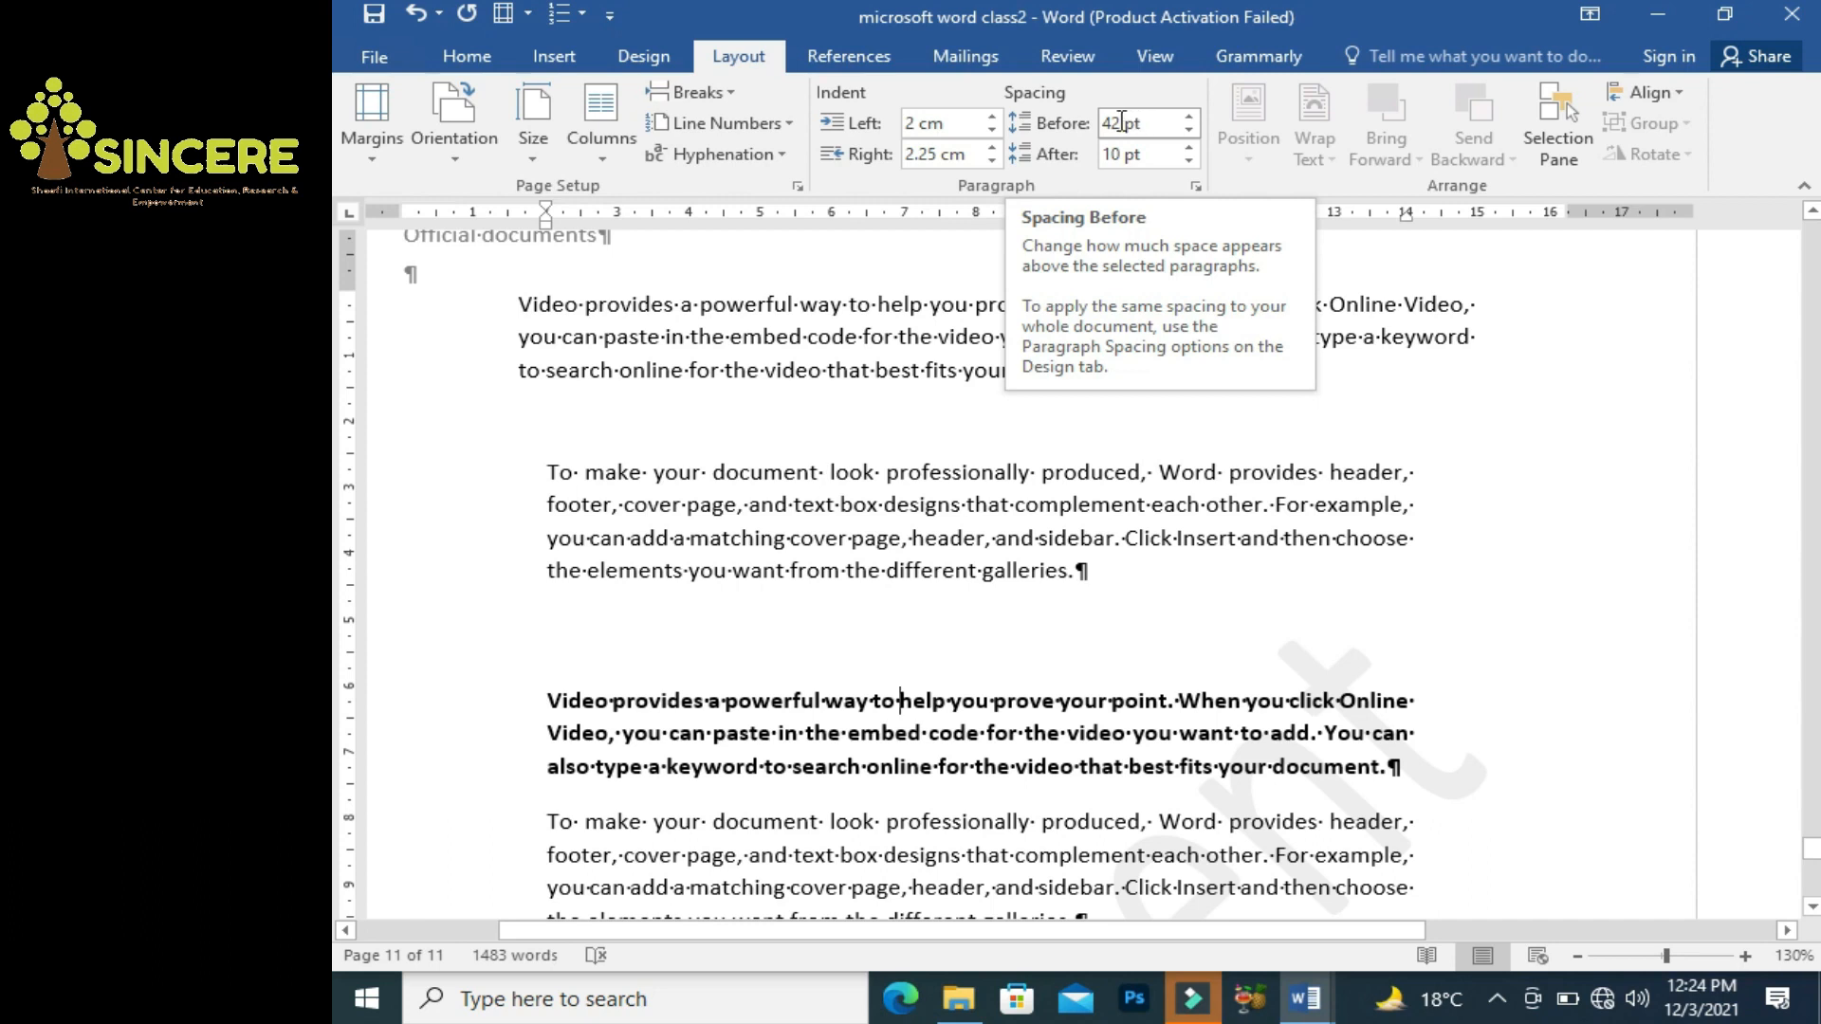
{"action": "double_click", "coordinate": [1117, 121]}
{"action": "type", "text": "10"}
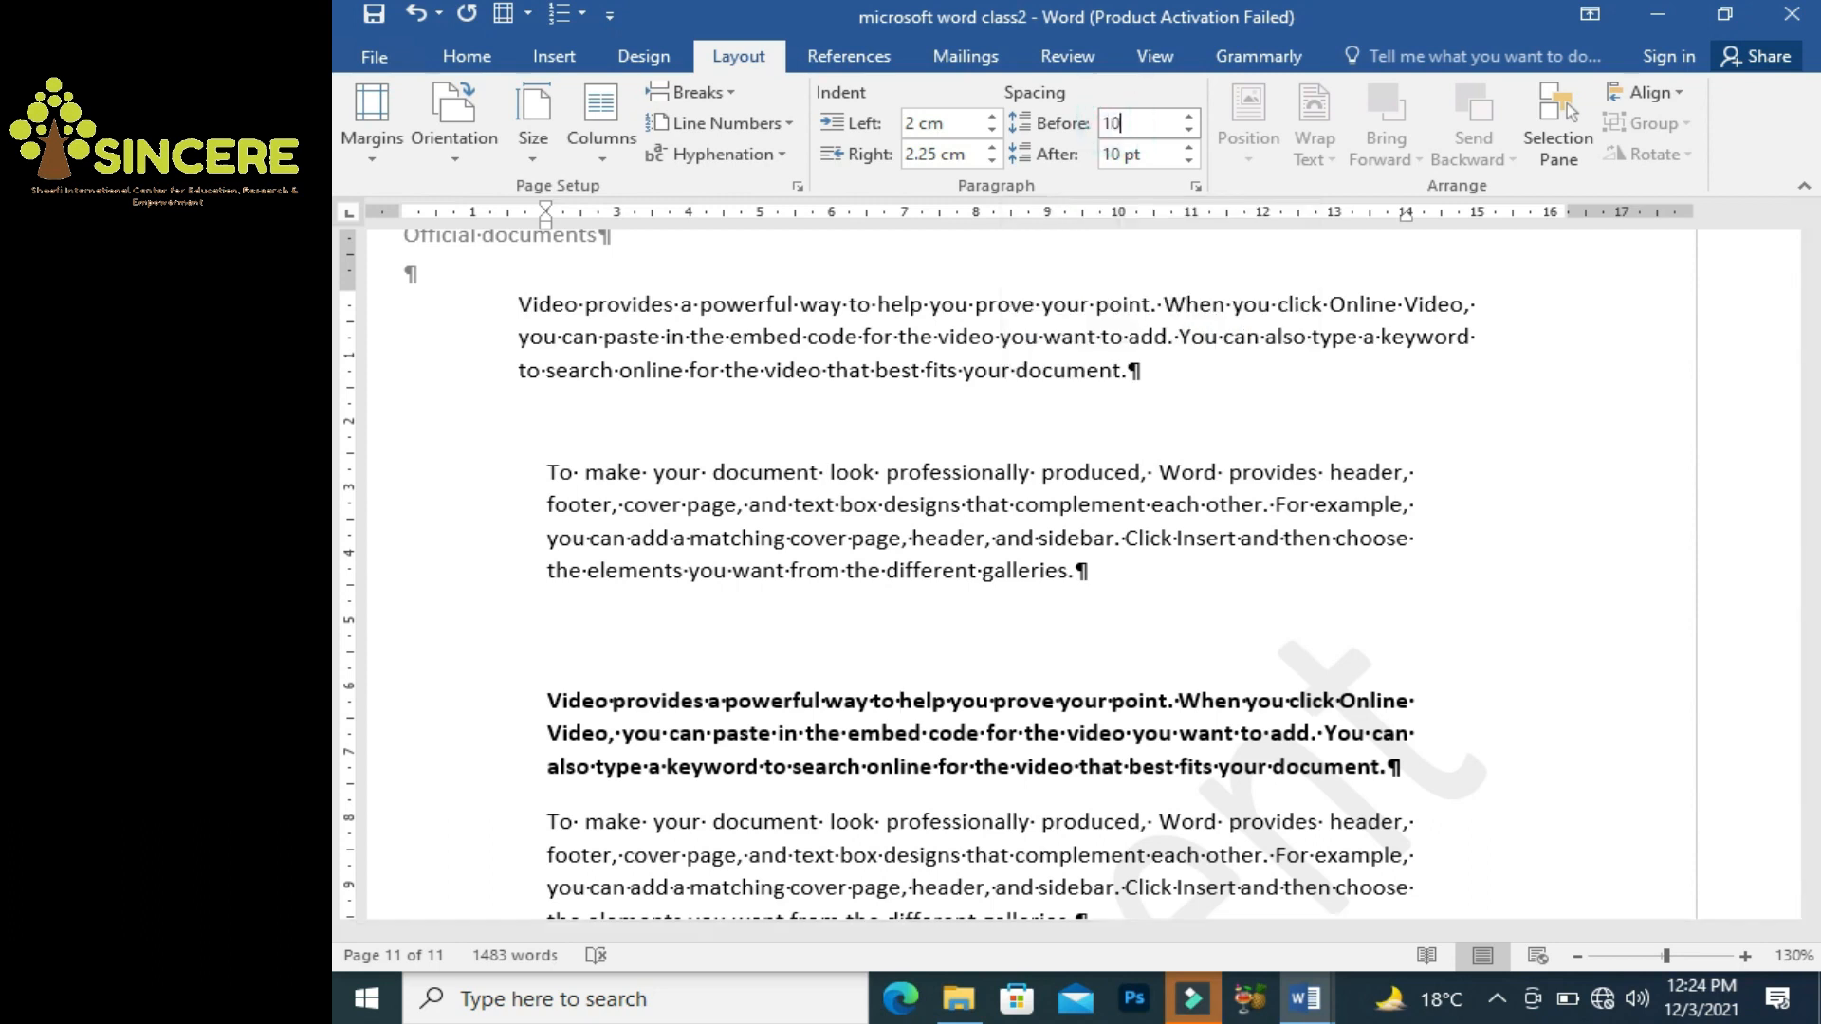
{"action": "key", "text": "Return"}
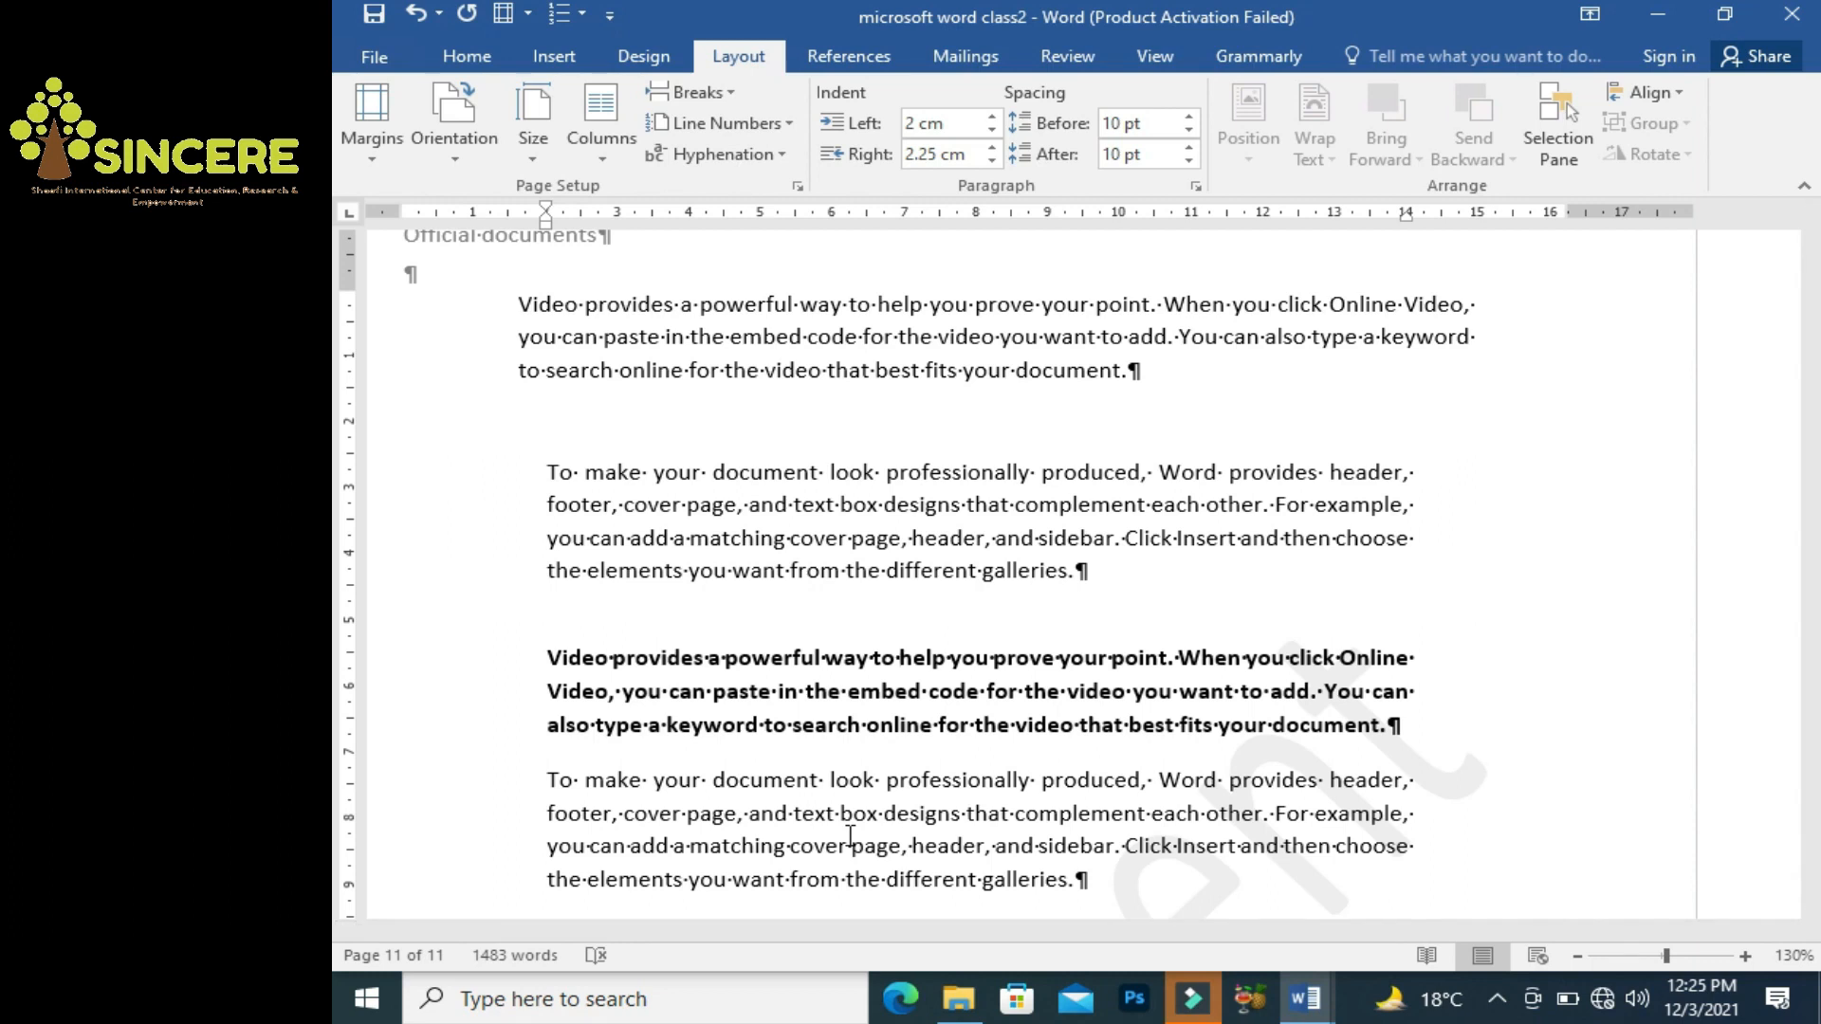
Reduce the bold third paragraph's spacing before and after to 0 pt.
{"action": "left_click", "coordinate": [1415, 735]}
{"action": "left_click", "coordinate": [1188, 131]}
{"action": "left_click", "coordinate": [1189, 161]}
{"action": "left_click", "coordinate": [1188, 161]}
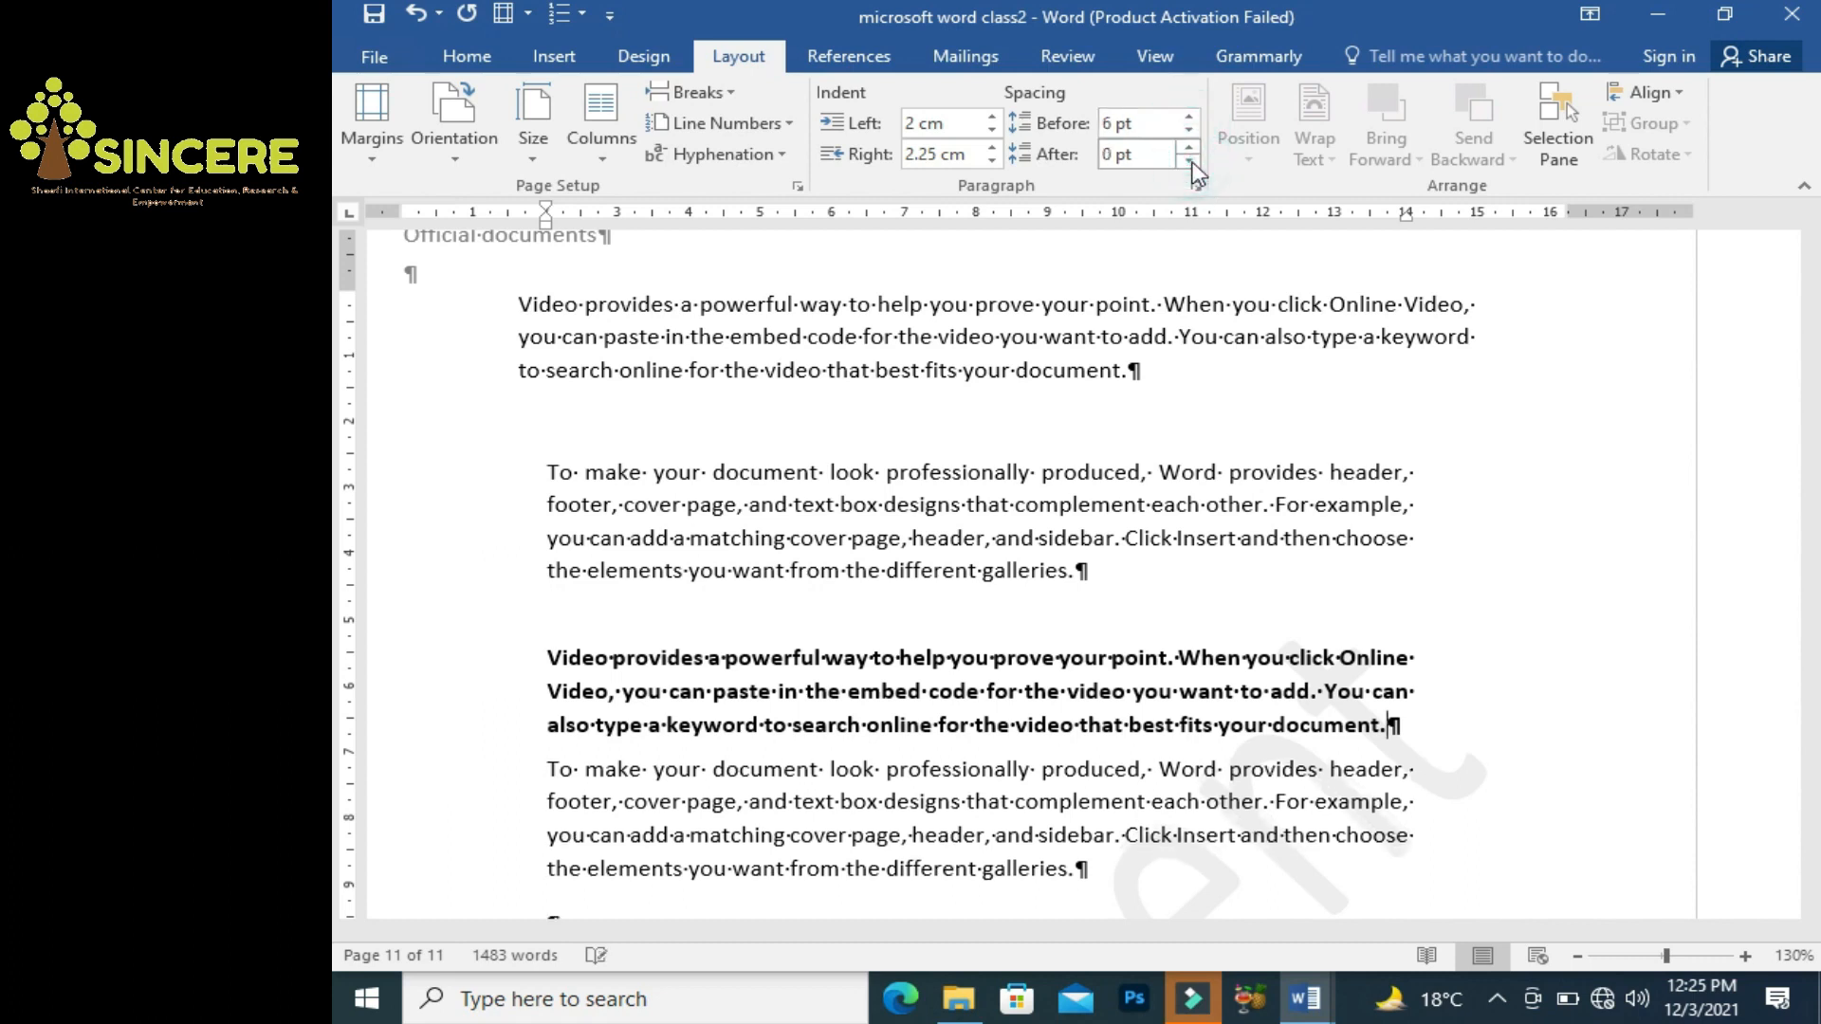
{"action": "left_click", "coordinate": [1188, 161]}
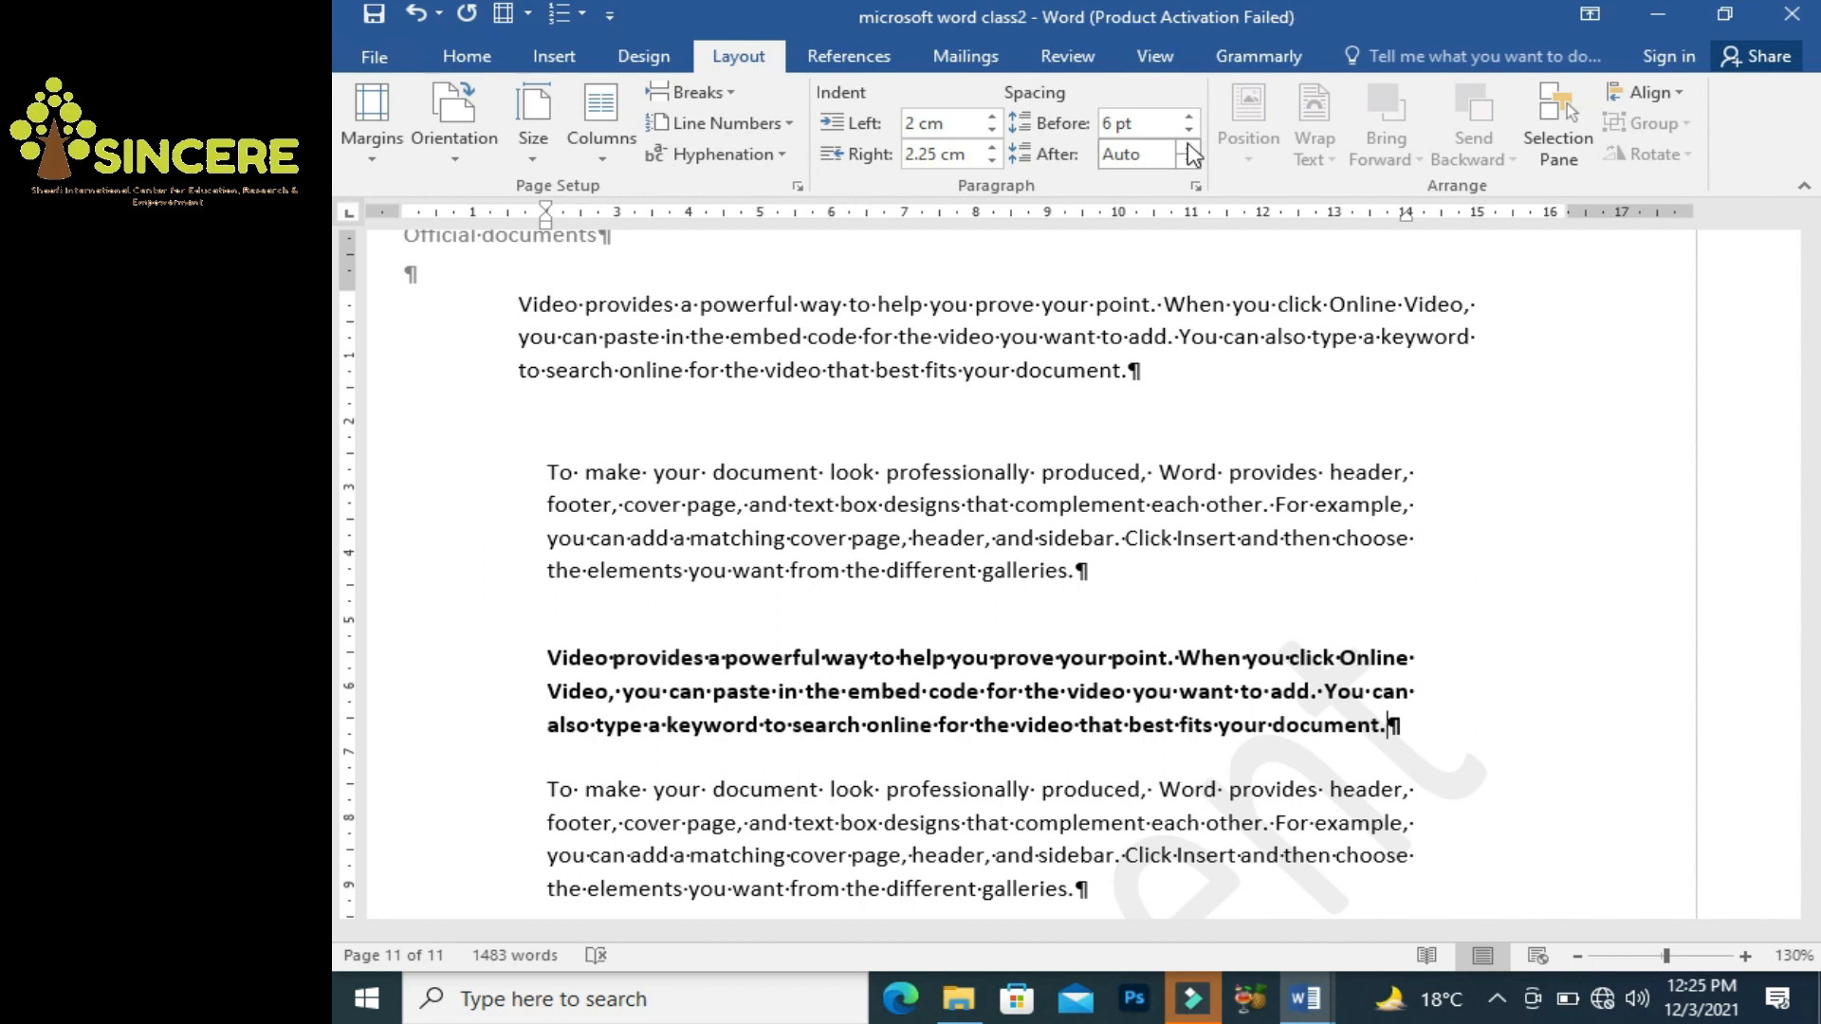
{"action": "left_click", "coordinate": [1188, 161]}
{"action": "left_click", "coordinate": [1188, 130]}
{"action": "left_click", "coordinate": [1188, 129]}
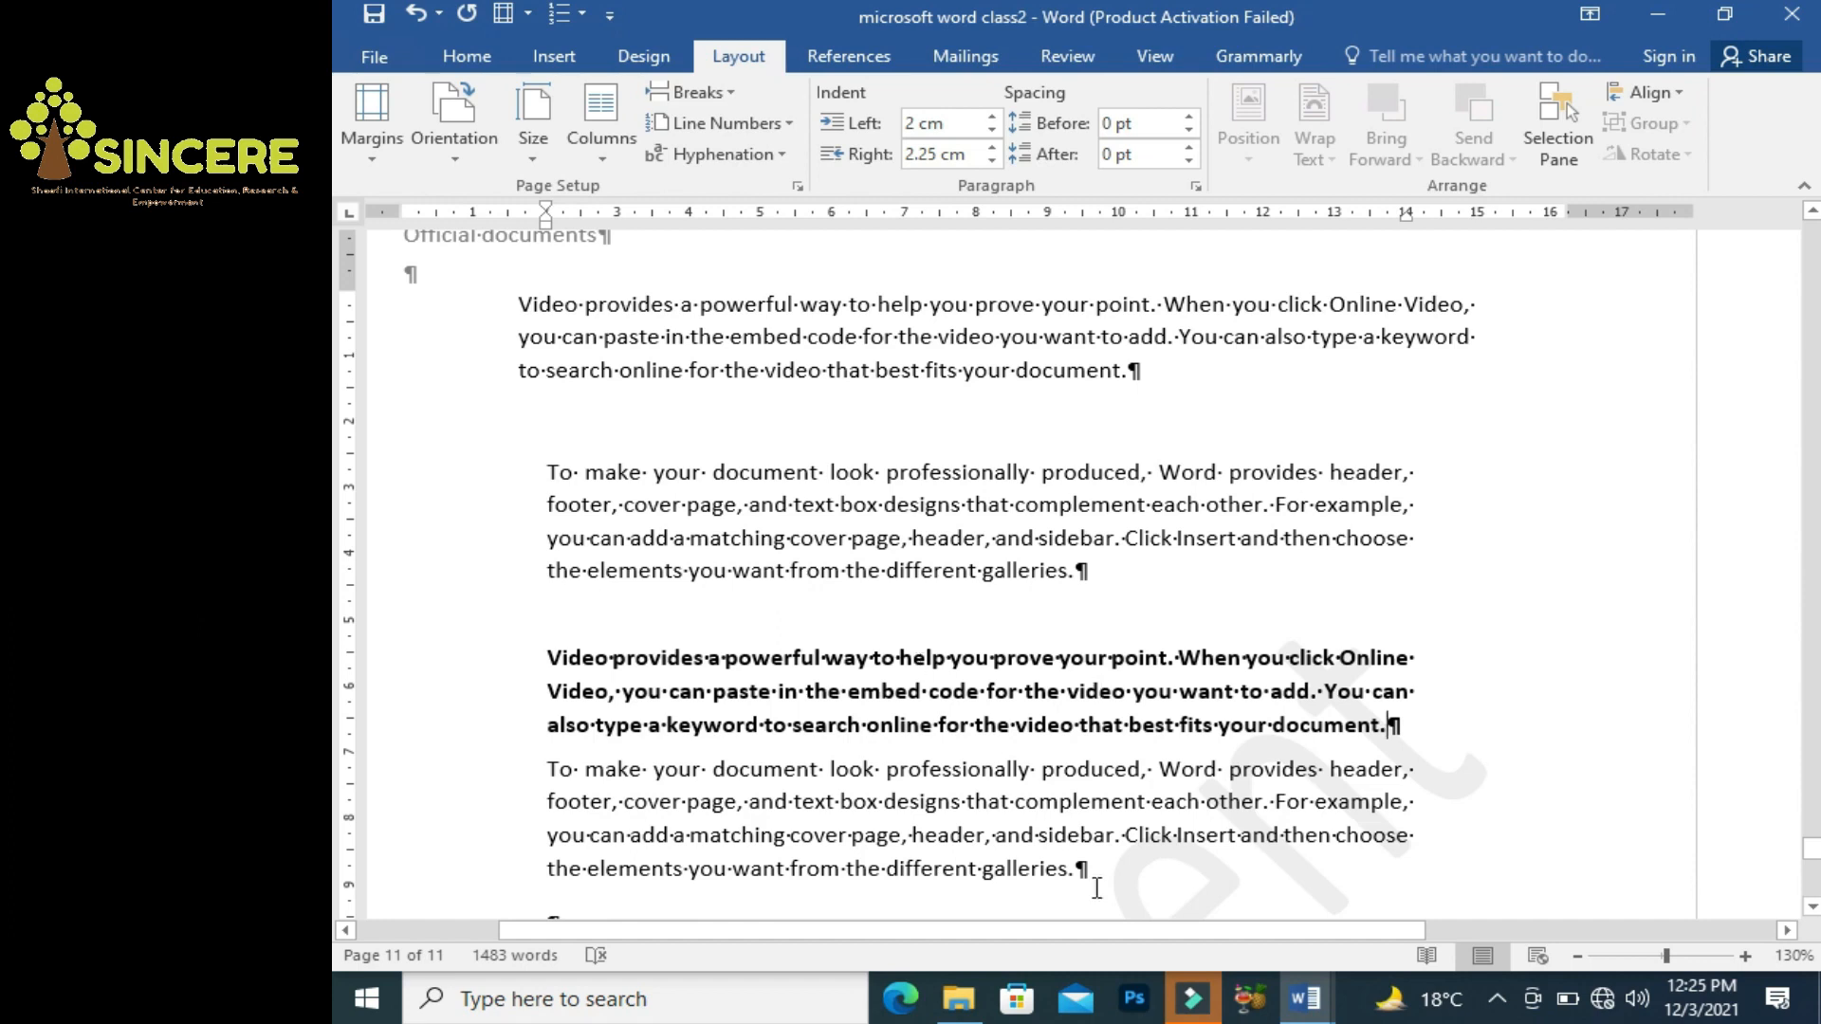
Make the entire fourth sample paragraph bold.
{"action": "left_click_drag", "start_coordinate": [1090, 870], "coordinate": [550, 768]}
{"action": "key", "text": "ctrl+b"}
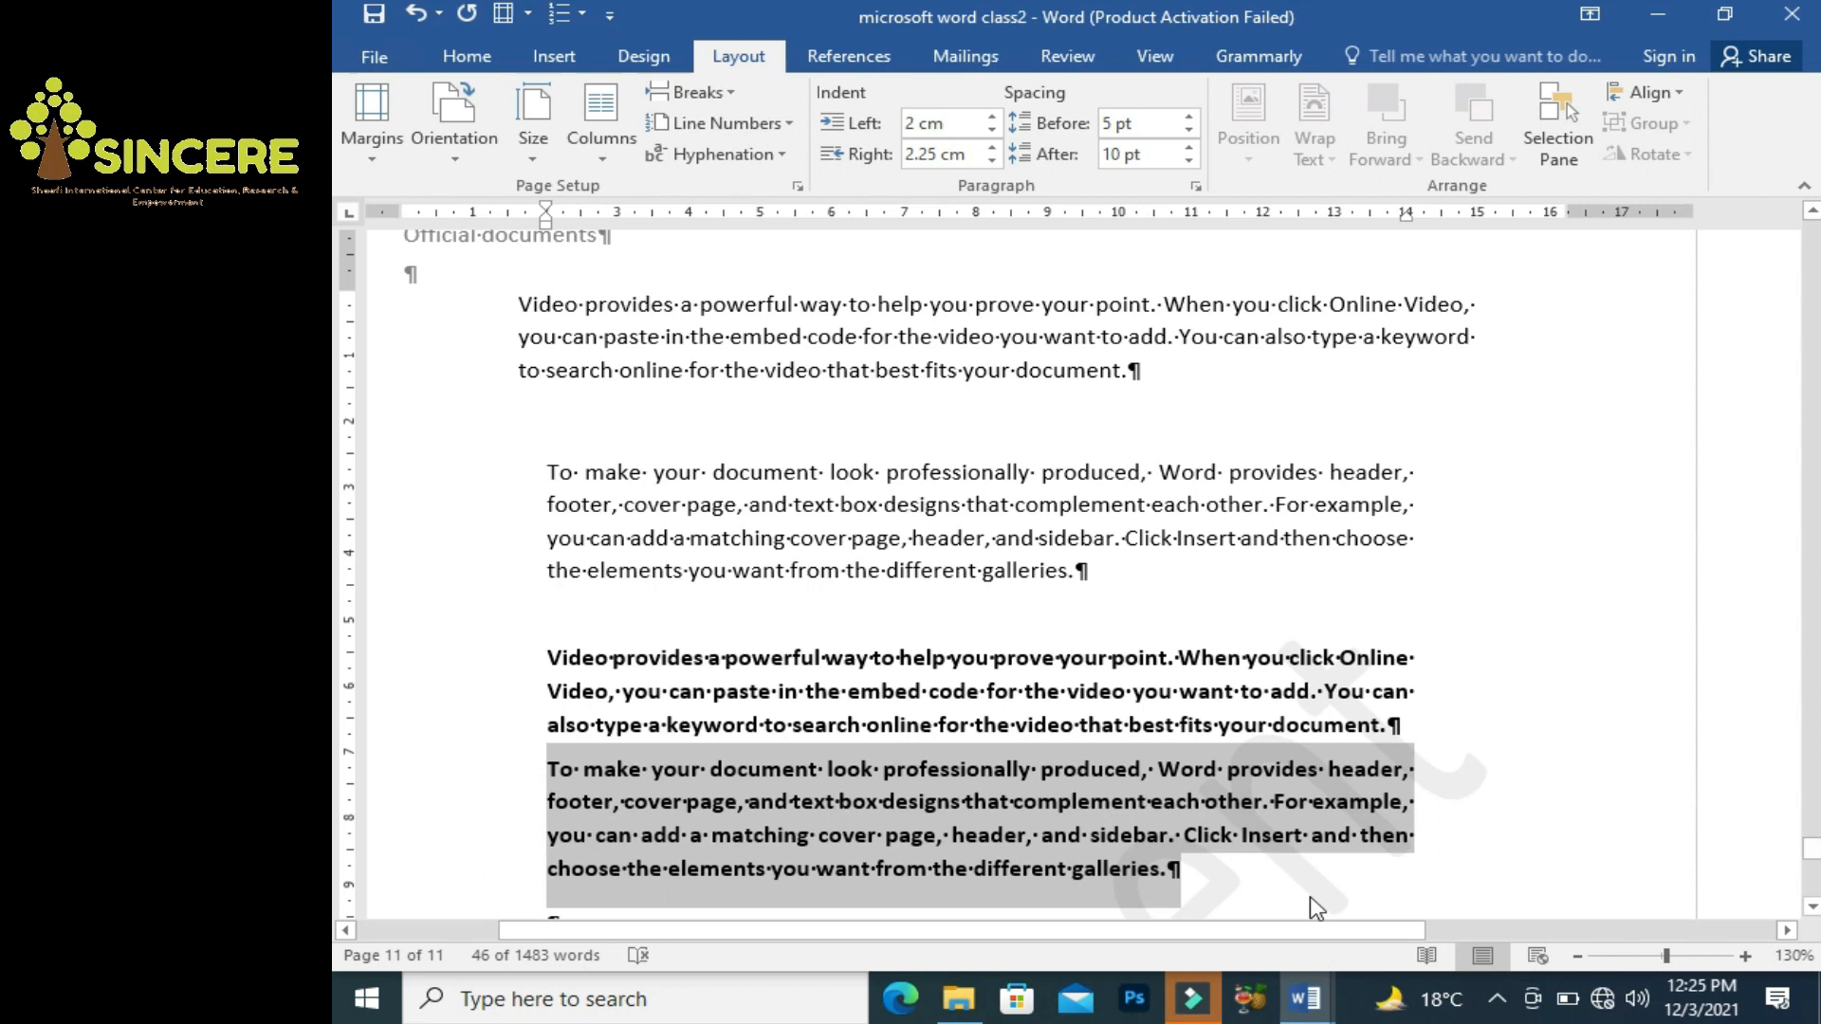
{"action": "left_click", "coordinate": [1311, 893]}
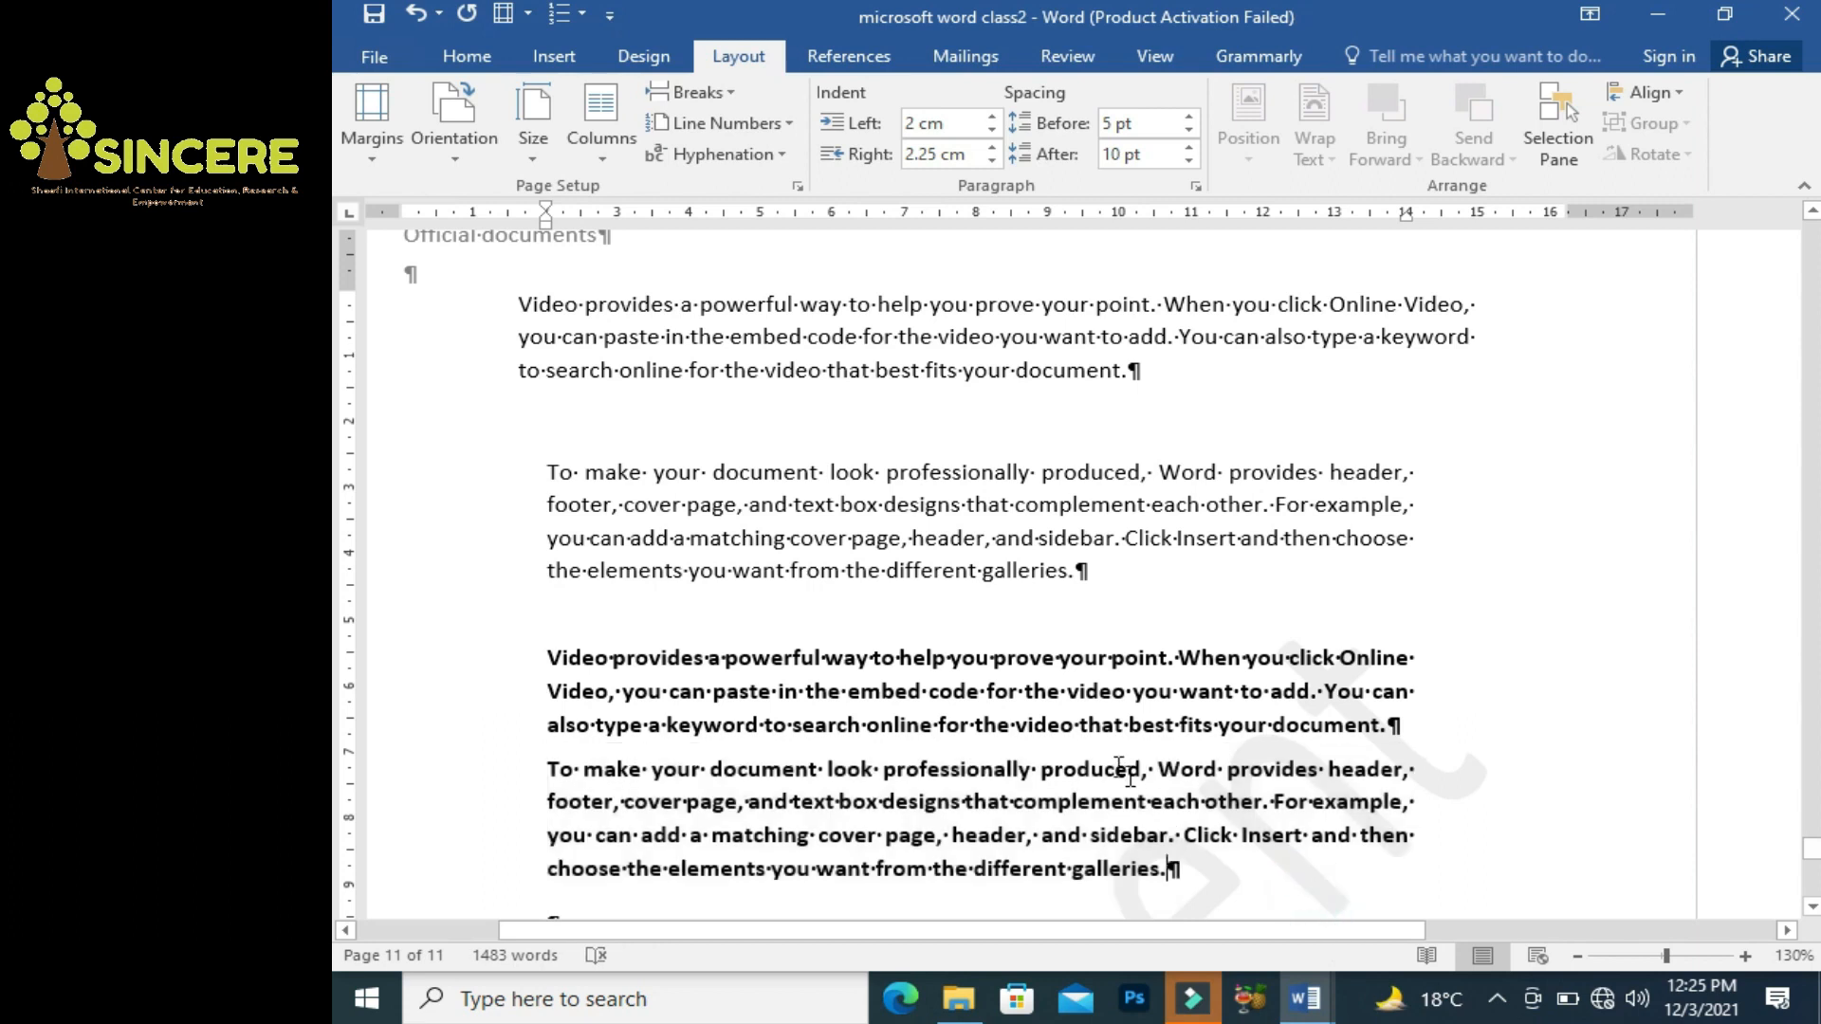
Set the third sample paragraph's spacing to 12 pt before and 12 pt after.
{"action": "left_click", "coordinate": [1100, 727]}
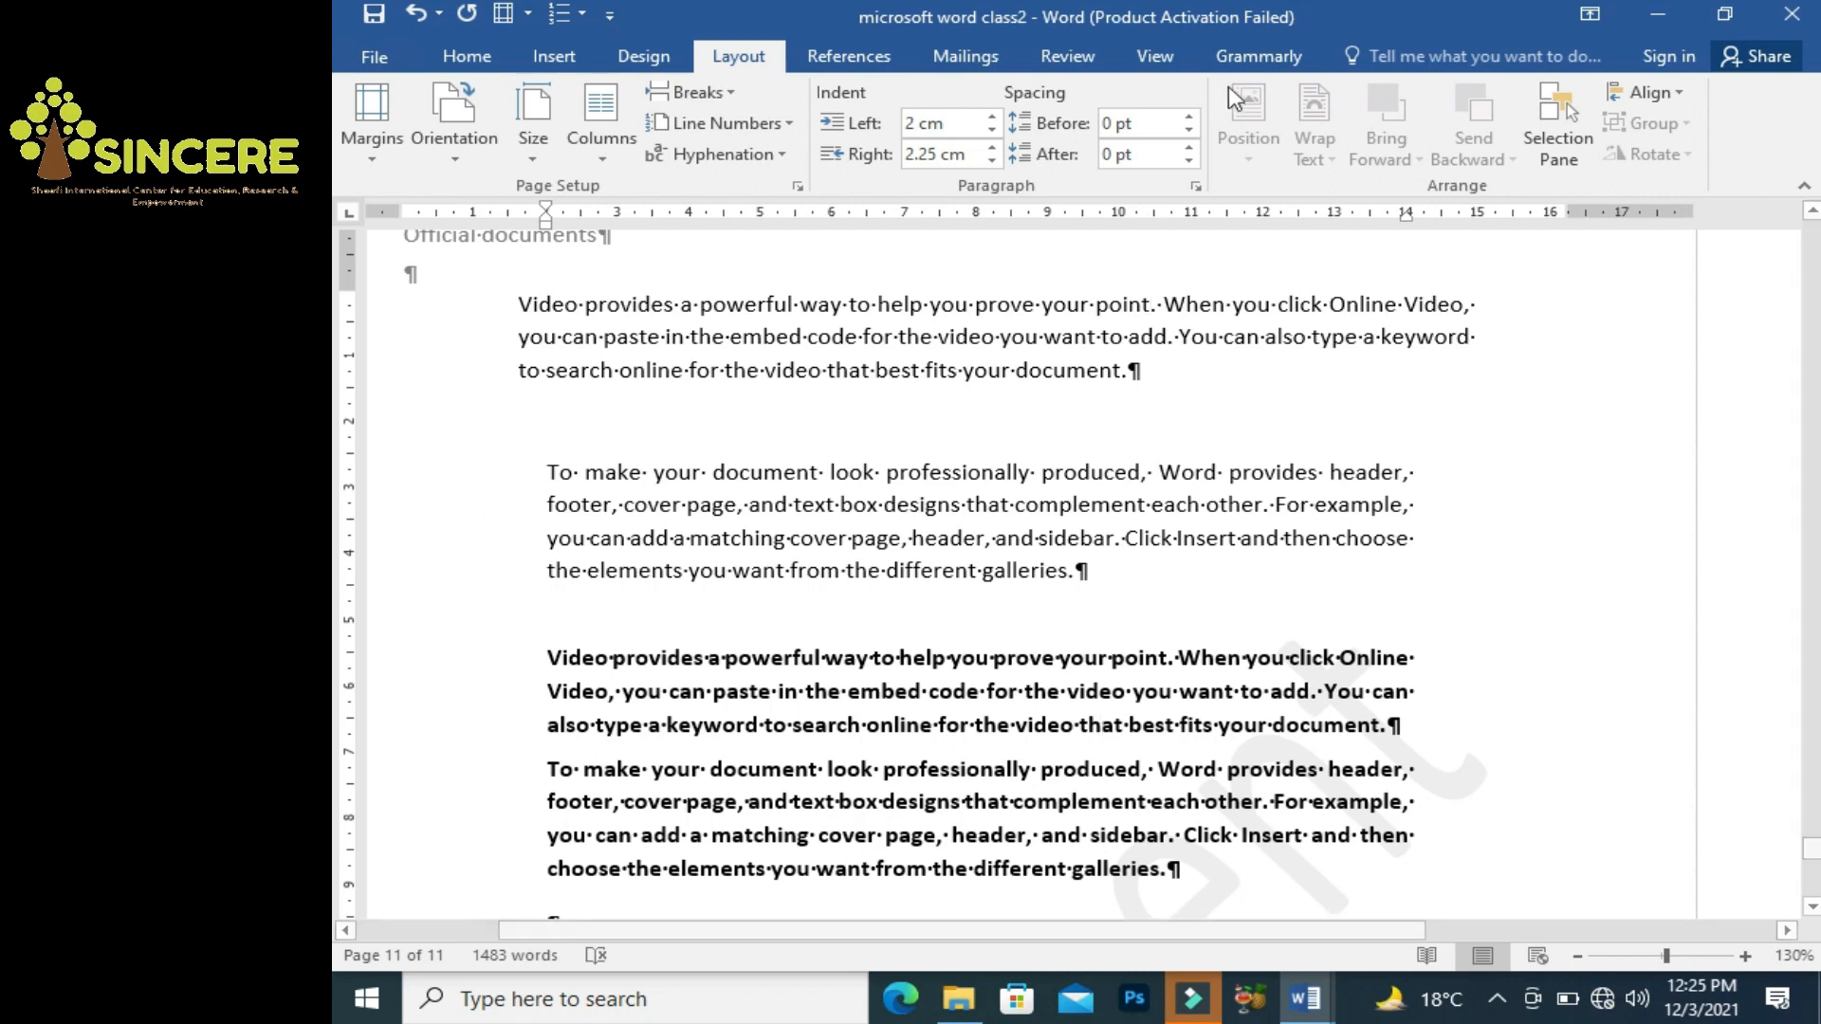
{"action": "left_click", "coordinate": [1189, 117]}
{"action": "left_click", "coordinate": [1189, 118]}
{"action": "left_click", "coordinate": [1188, 149]}
{"action": "left_click", "coordinate": [1188, 149]}
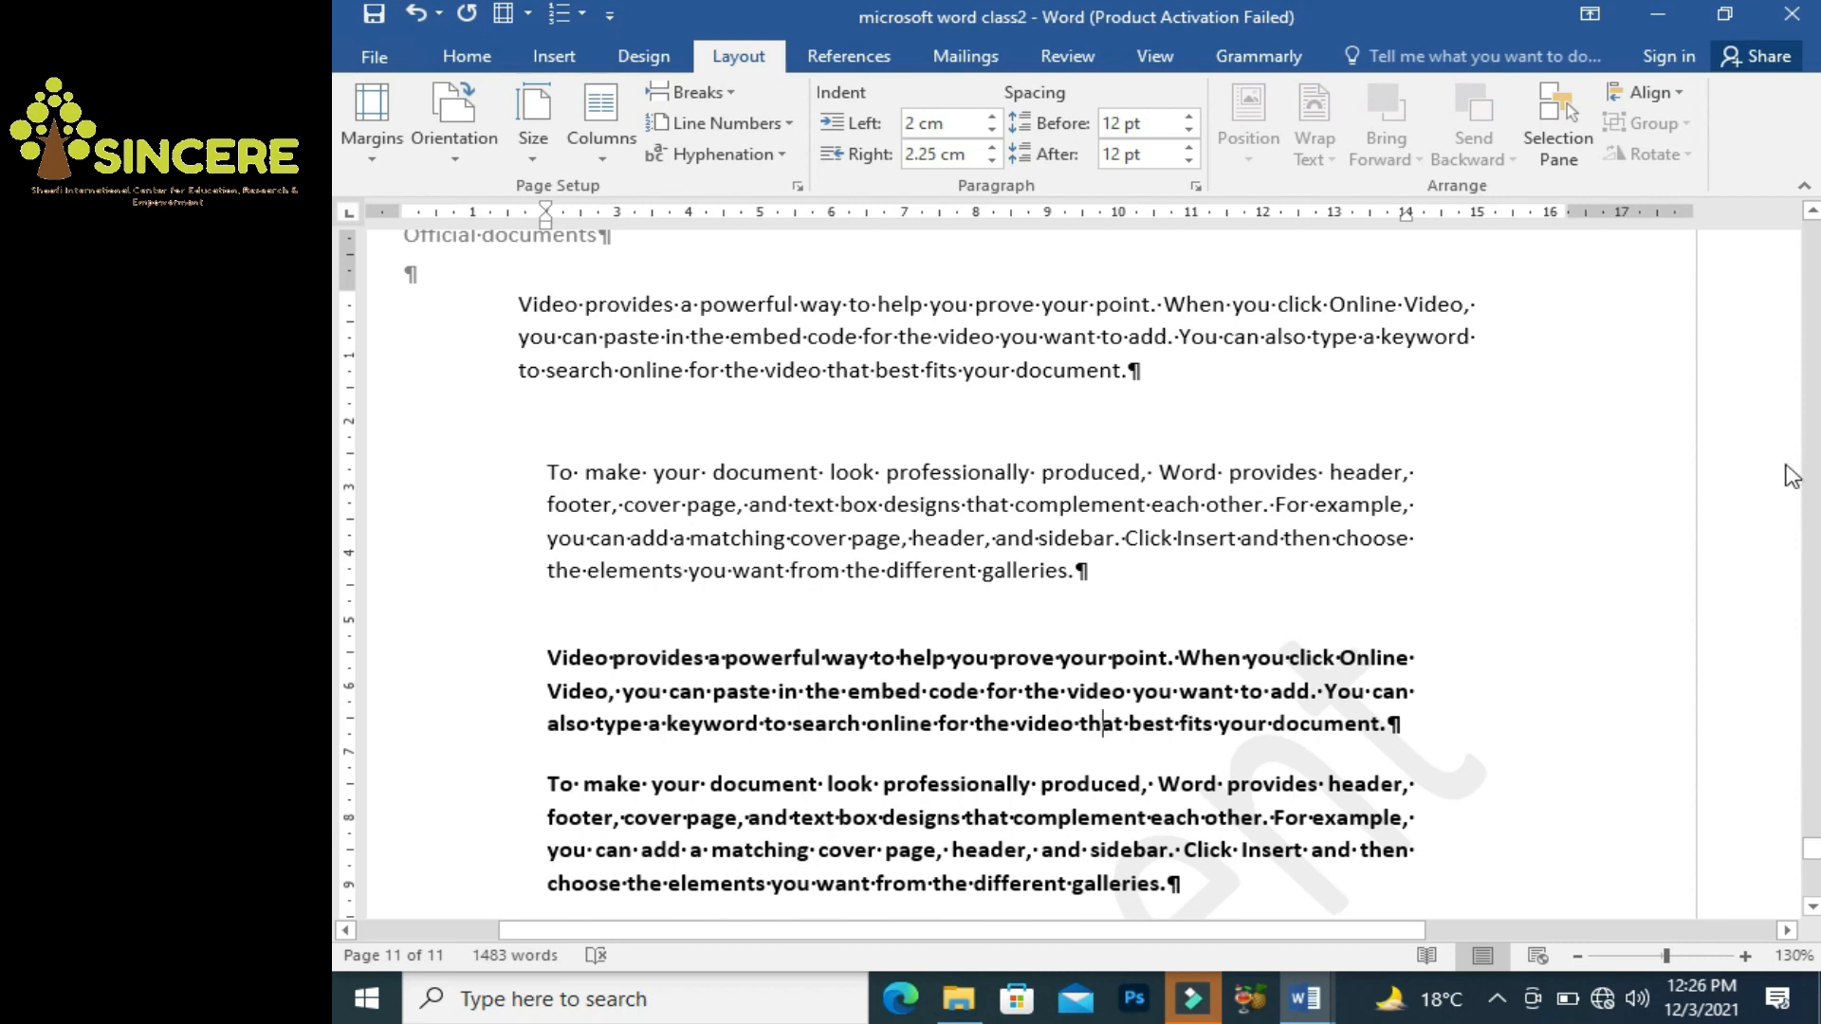
Position the media player picture below the coloured boxes at the page's top left with square text wrapping.
{"action": "scroll", "coordinate": [337, 225], "scroll_direction": "up", "scroll_amount": 5}
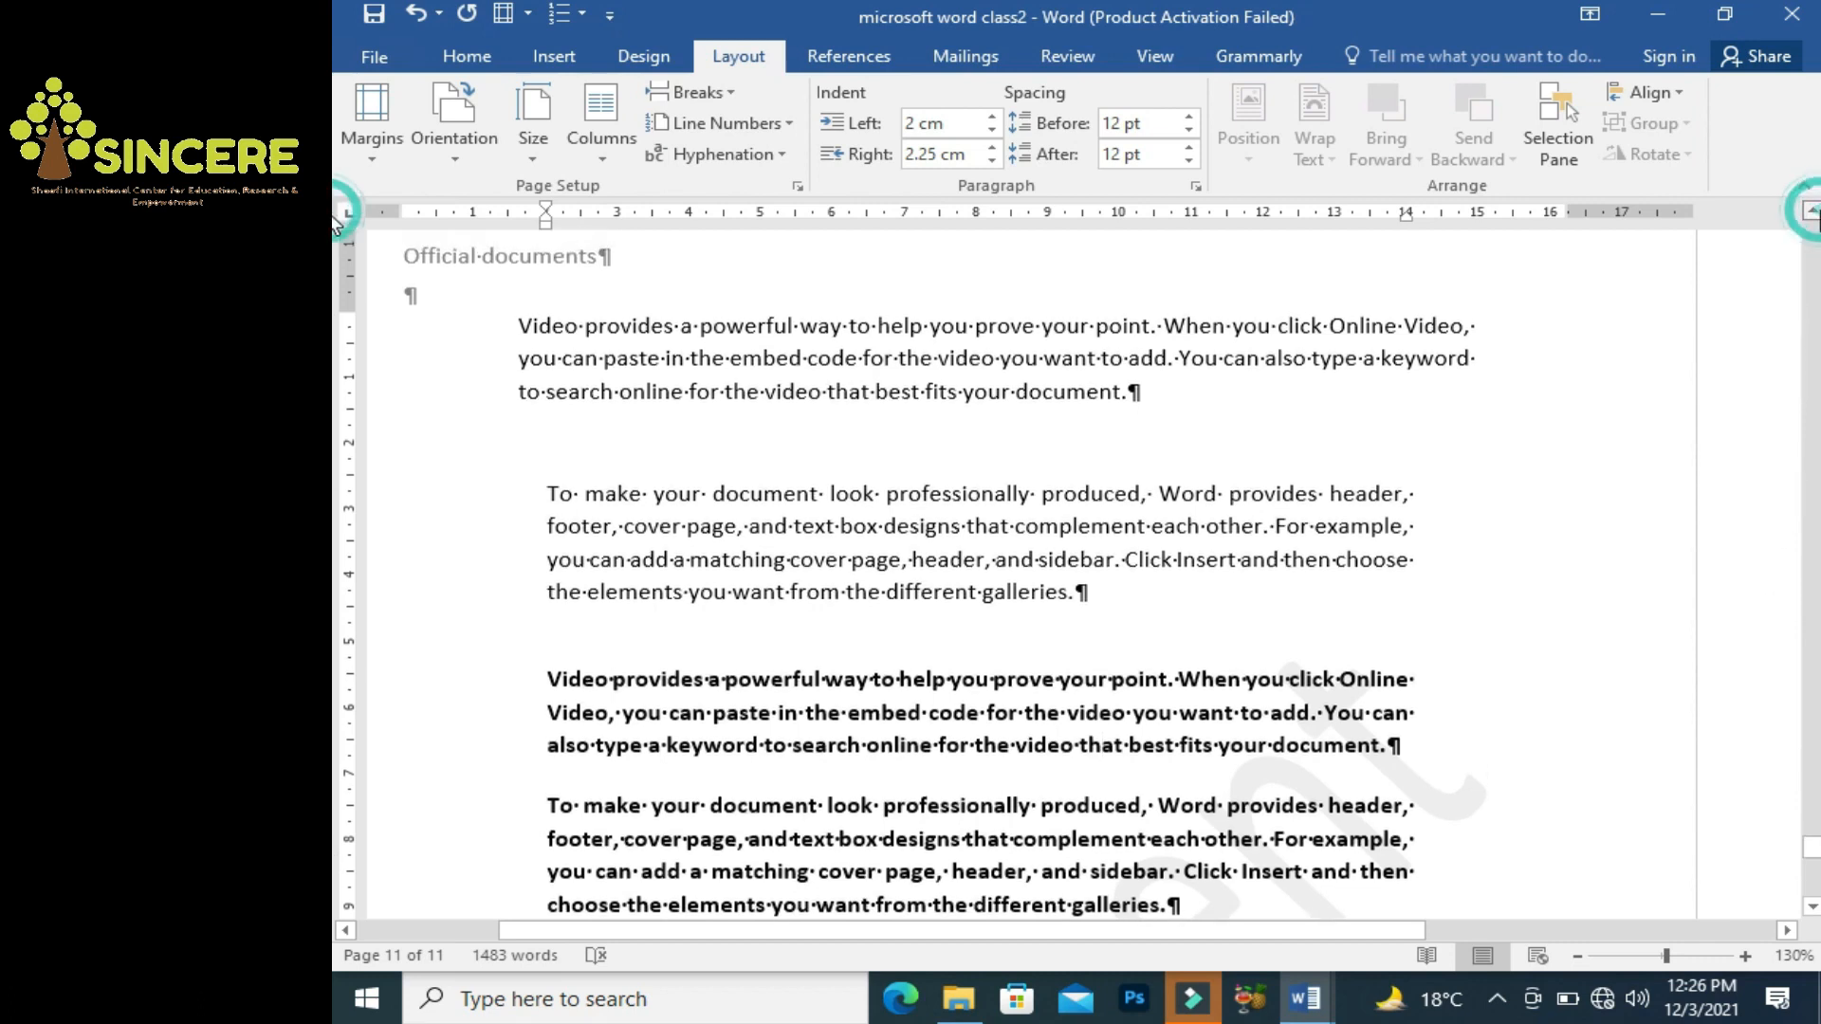
{"action": "scroll", "coordinate": [336, 225], "scroll_direction": "up", "scroll_amount": 6}
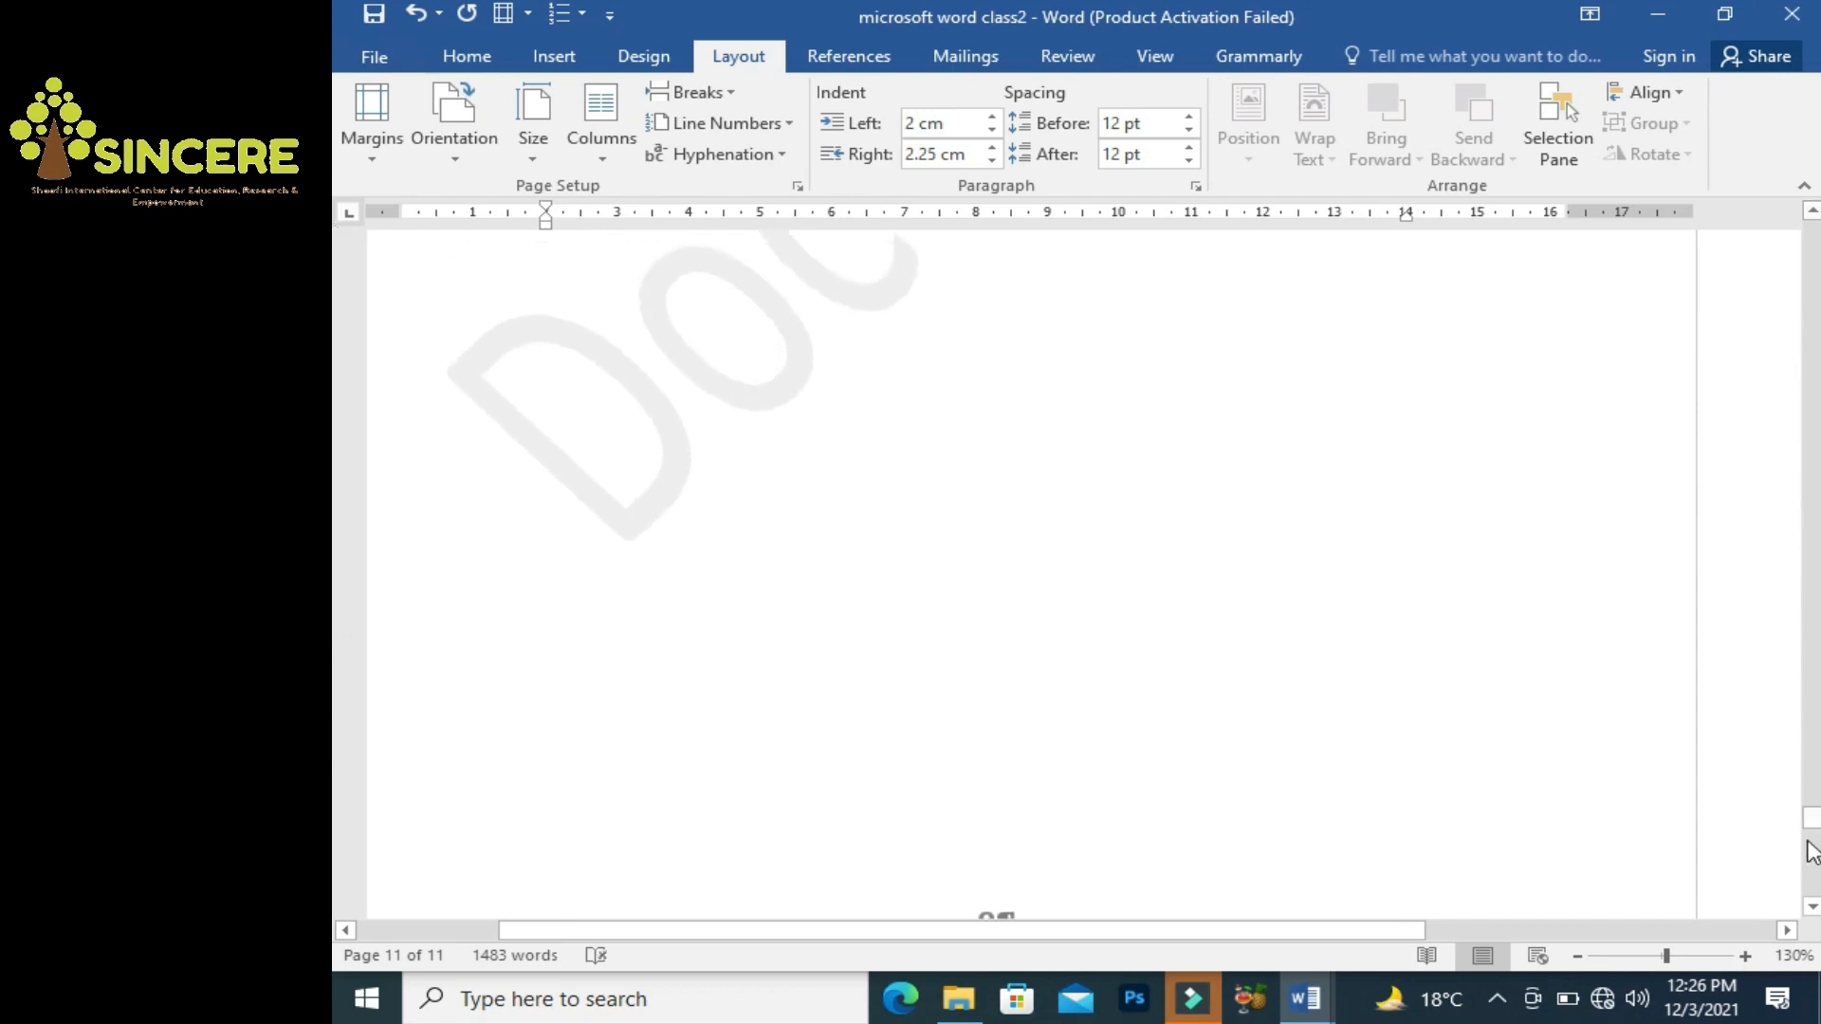
{"action": "left_click_drag", "start_coordinate": [1811, 825], "coordinate": [1763, 695]}
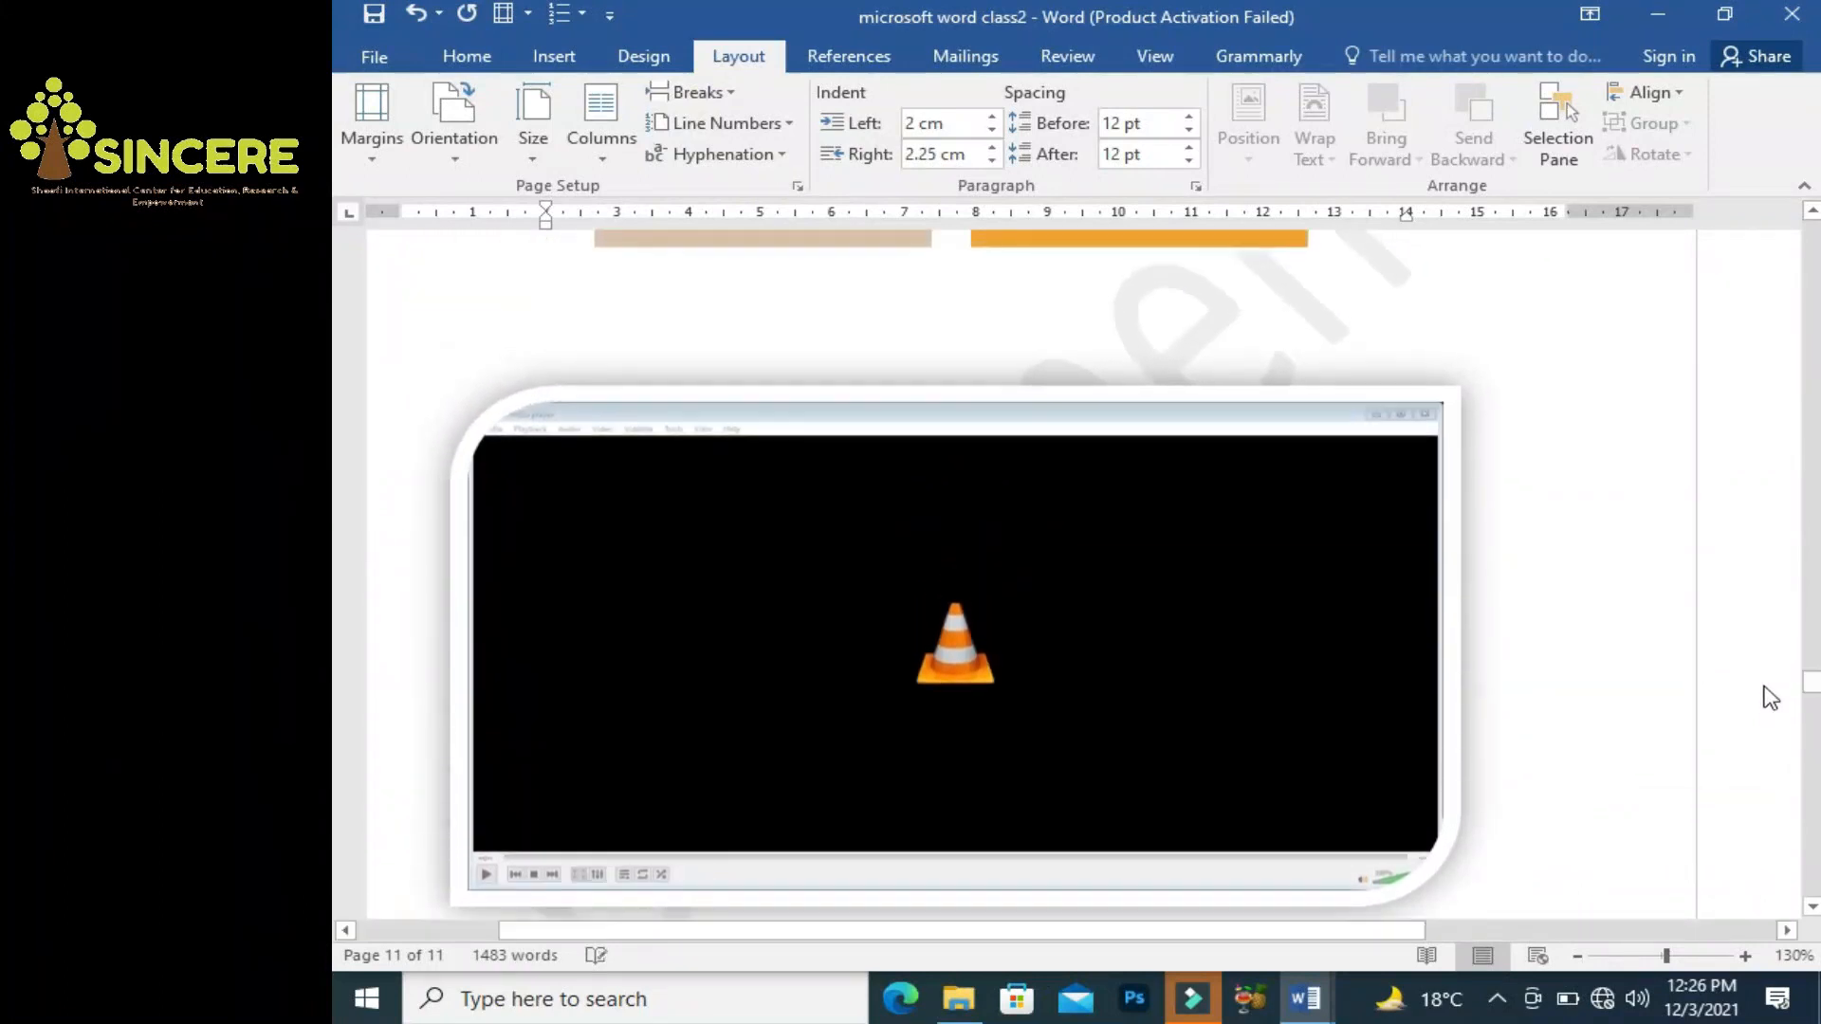
{"action": "left_click", "coordinate": [1204, 710]}
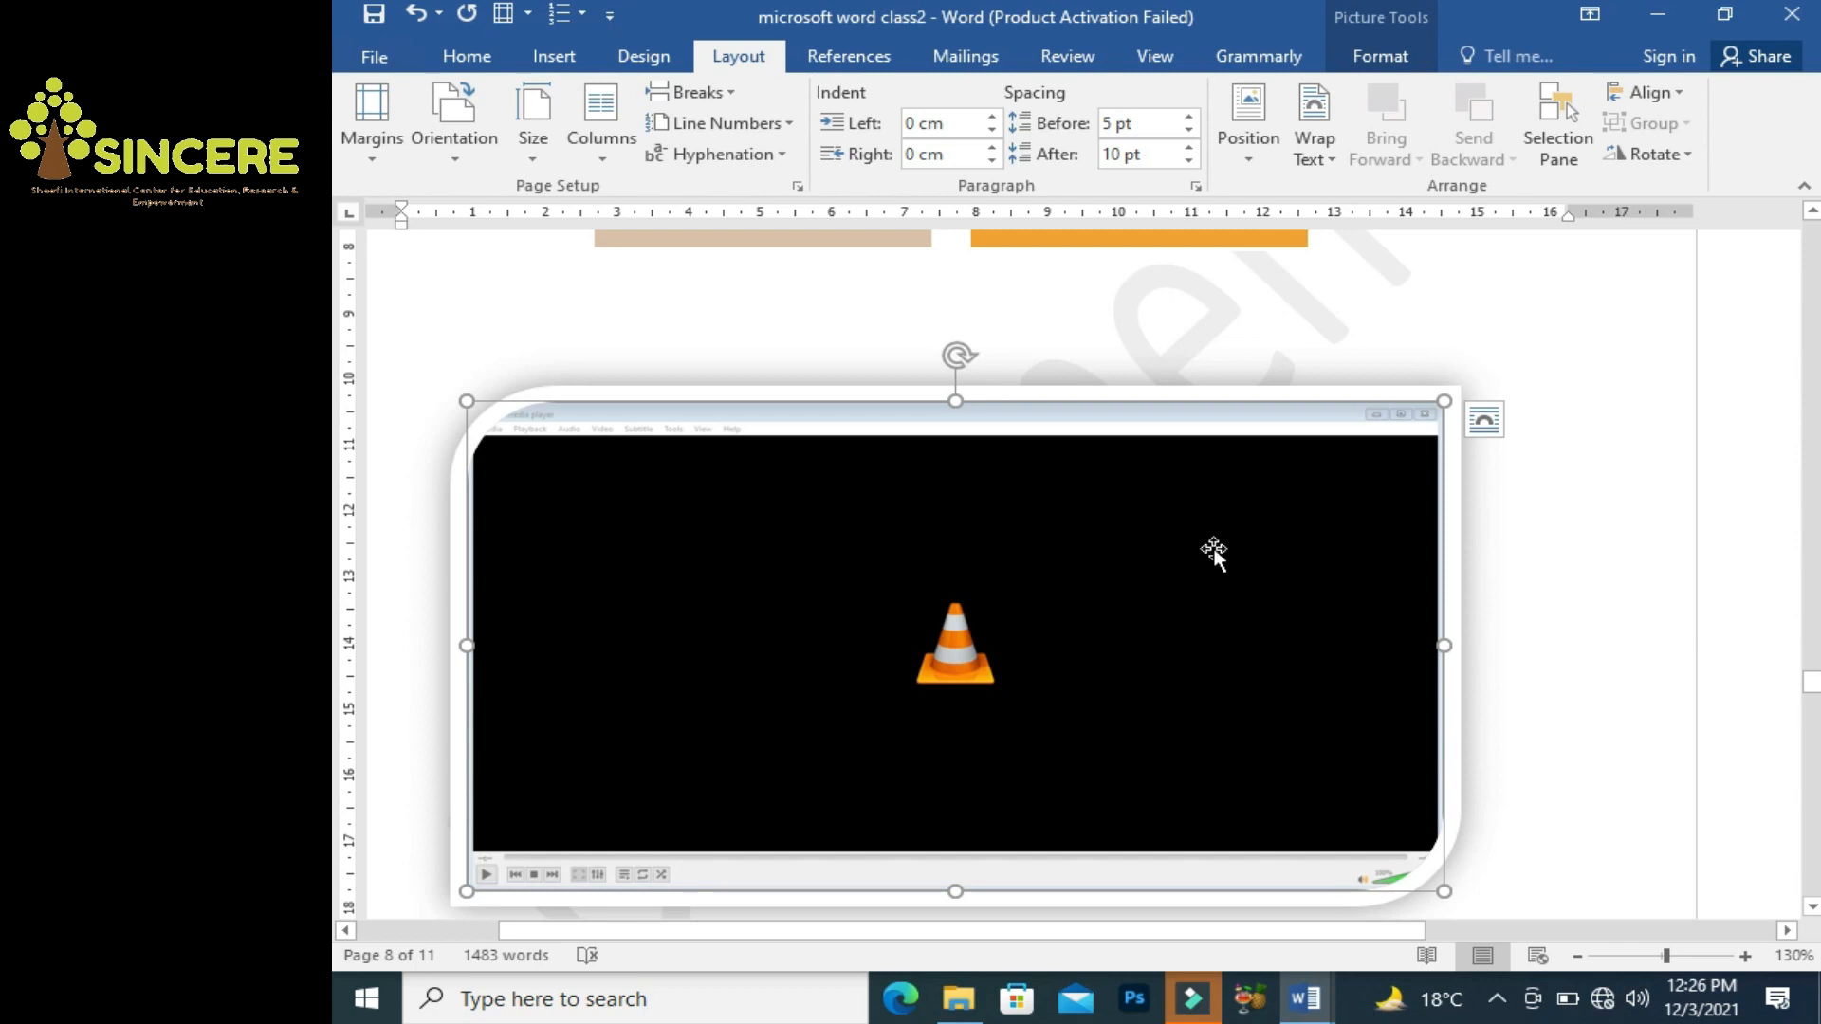
{"action": "left_click", "coordinate": [1250, 157]}
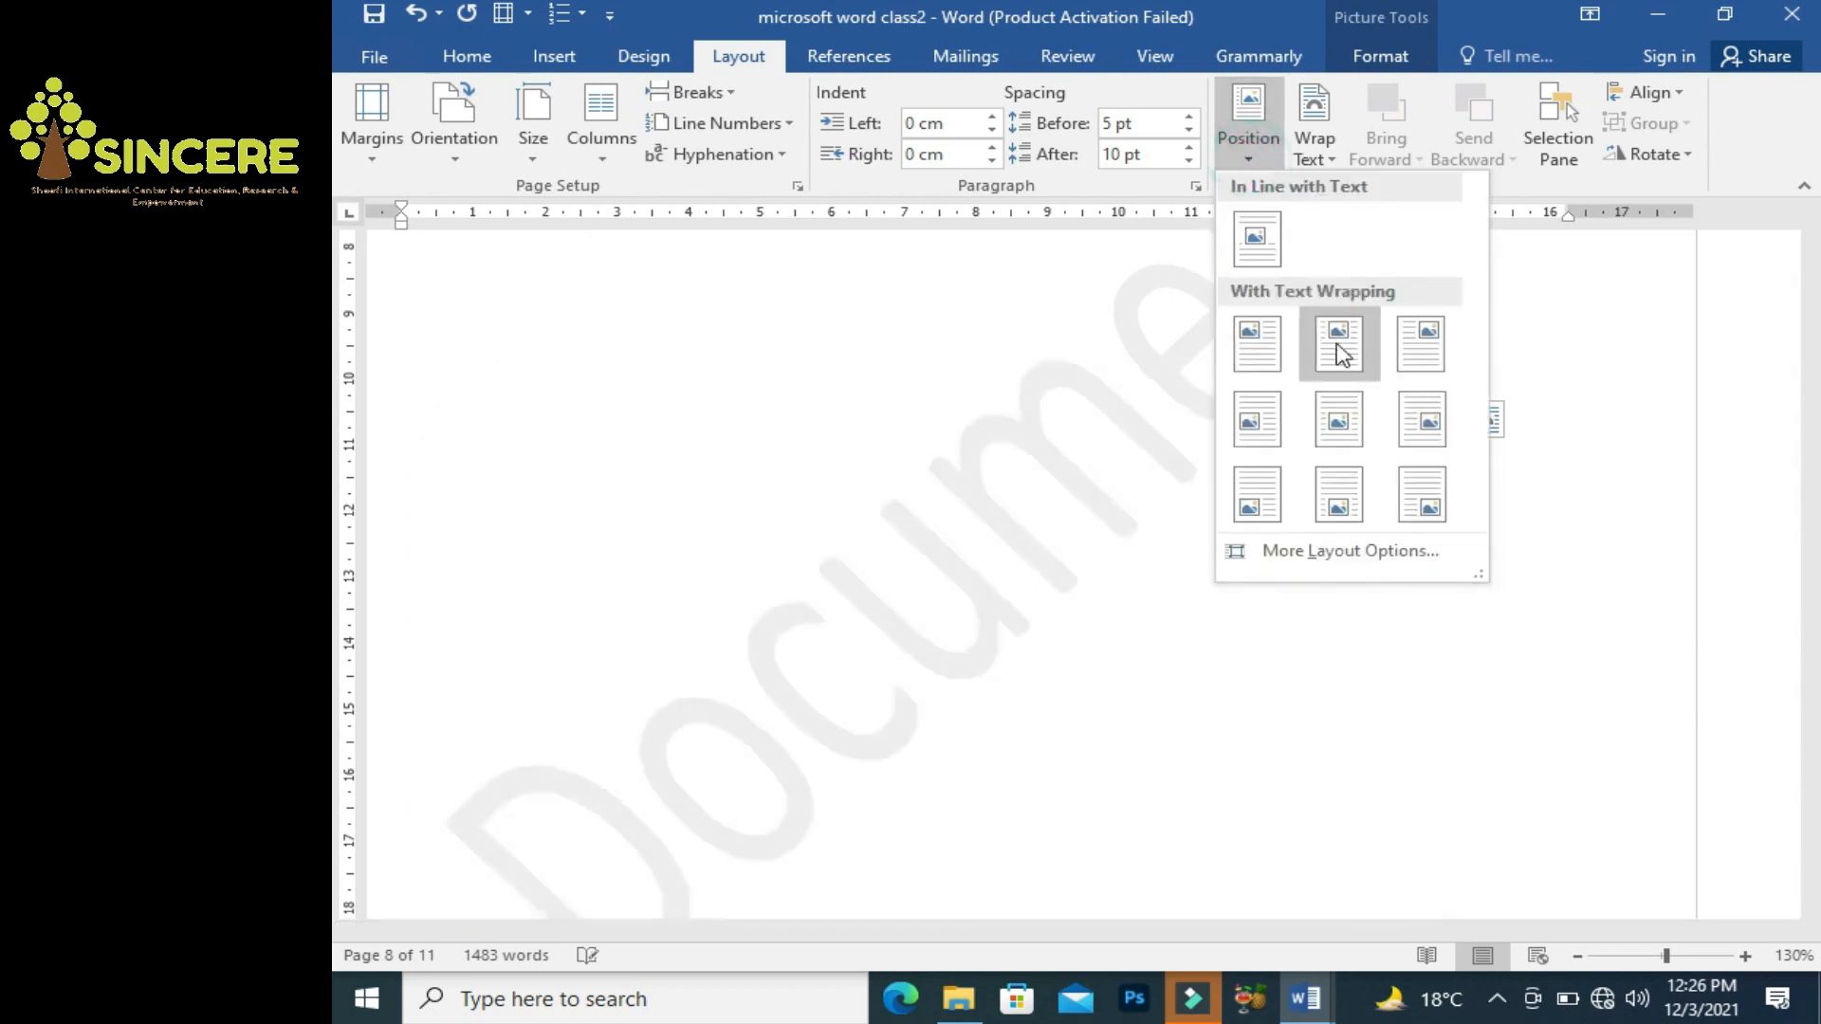
{"action": "left_click", "coordinate": [1266, 349]}
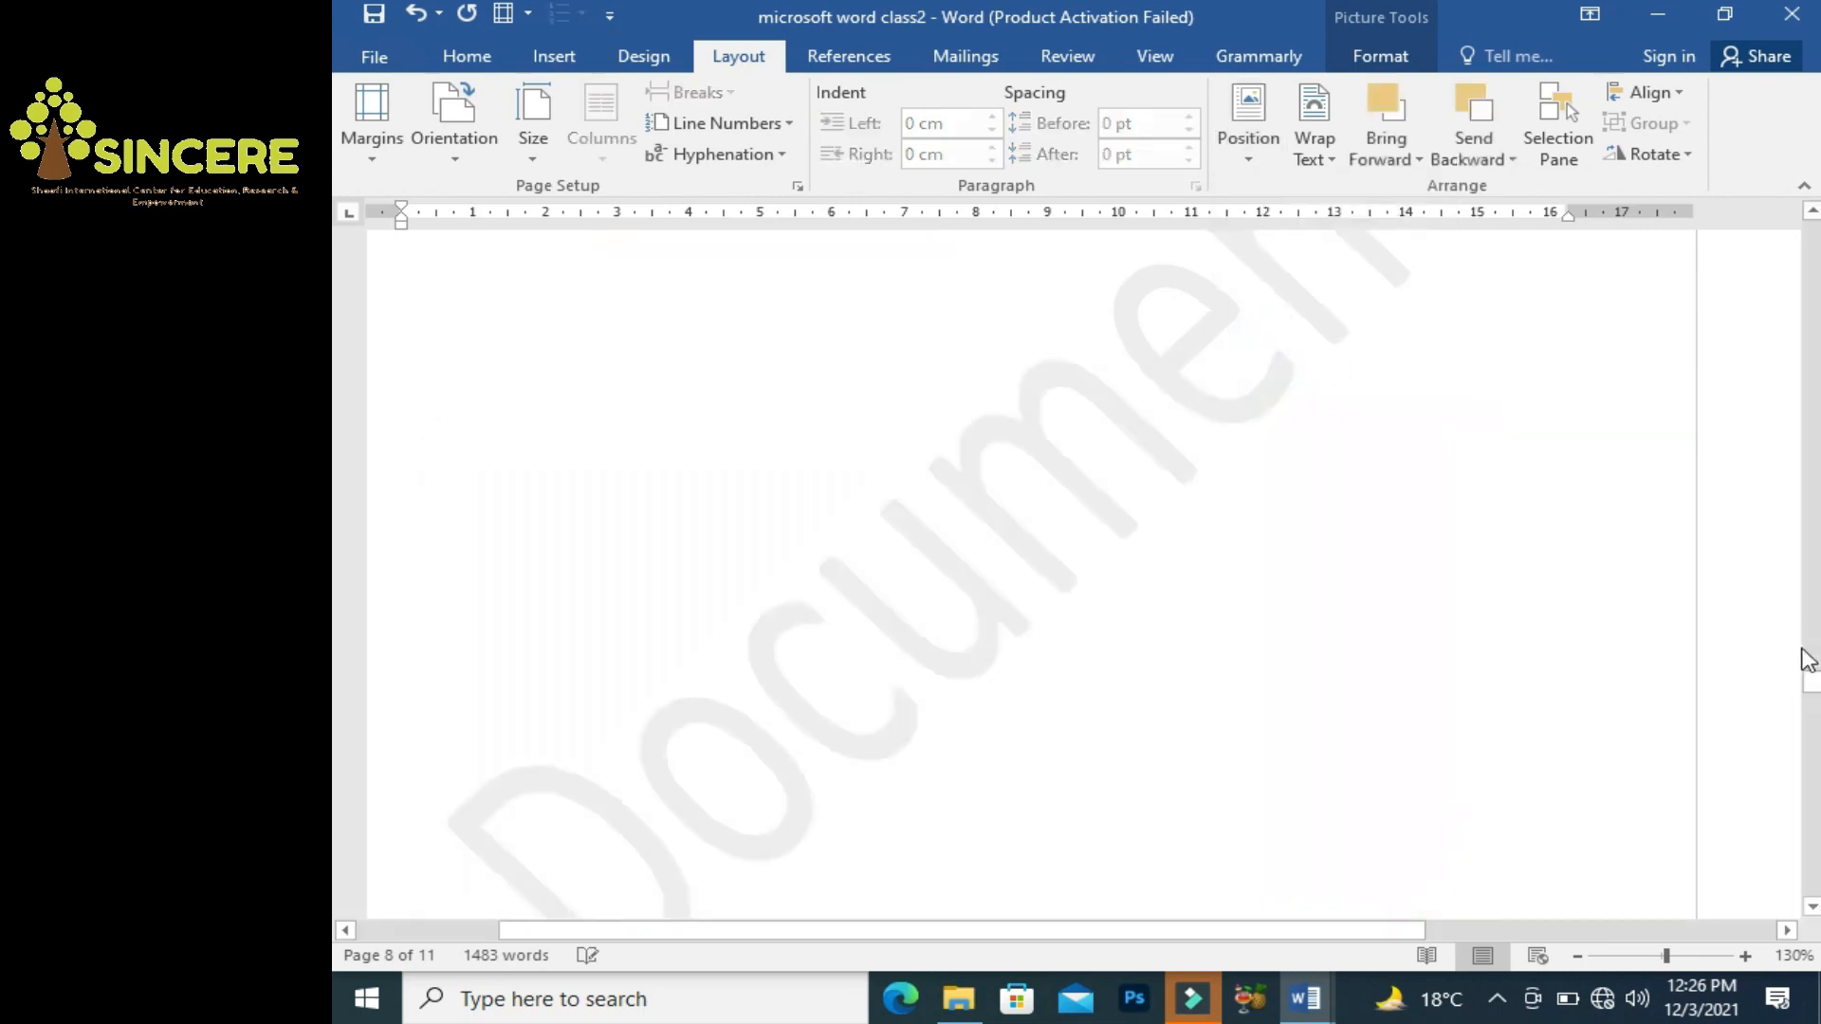
Find the moved media player picture at 60% zoom and undo its repositioning.
{"action": "left_click", "coordinate": [1578, 956]}
{"action": "left_click", "coordinate": [1577, 956]}
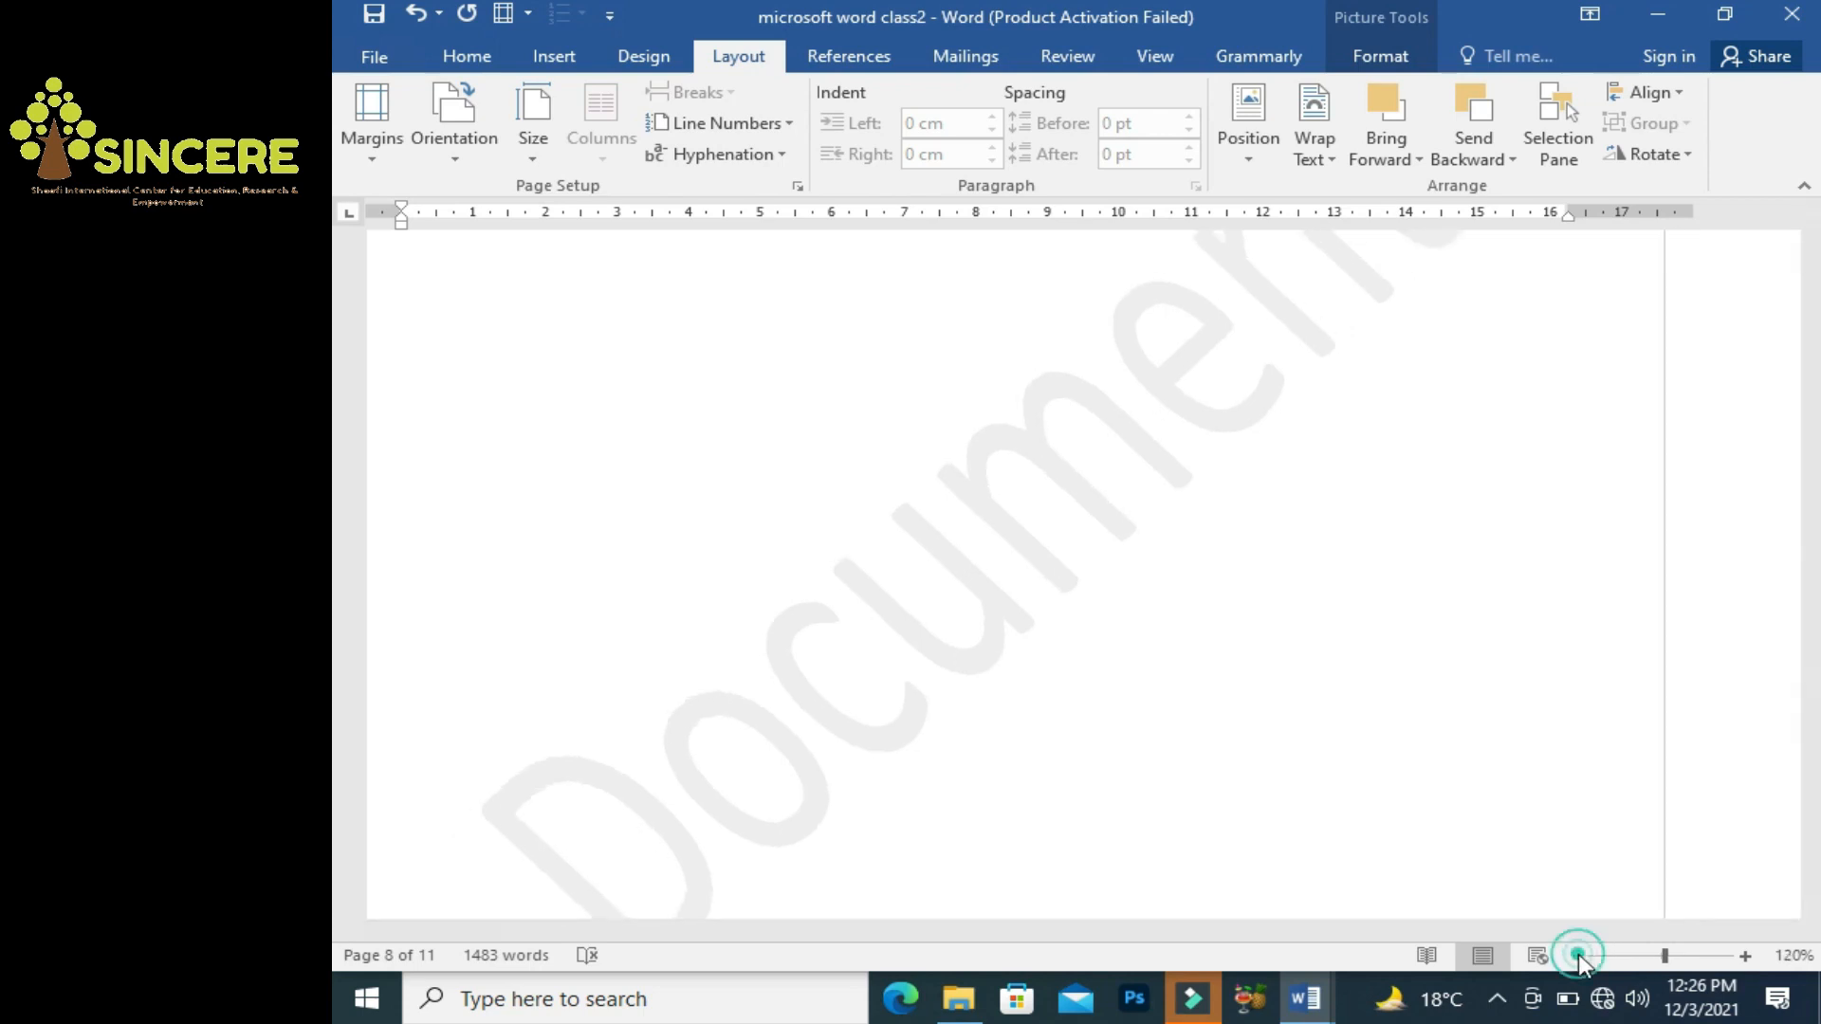
{"action": "left_click", "coordinate": [1578, 956]}
{"action": "left_click", "coordinate": [1578, 956]}
{"action": "left_click", "coordinate": [1577, 956]}
{"action": "left_click", "coordinate": [1578, 956]}
{"action": "left_click", "coordinate": [1578, 956]}
{"action": "left_click_drag", "start_coordinate": [1813, 676], "coordinate": [1811, 621]}
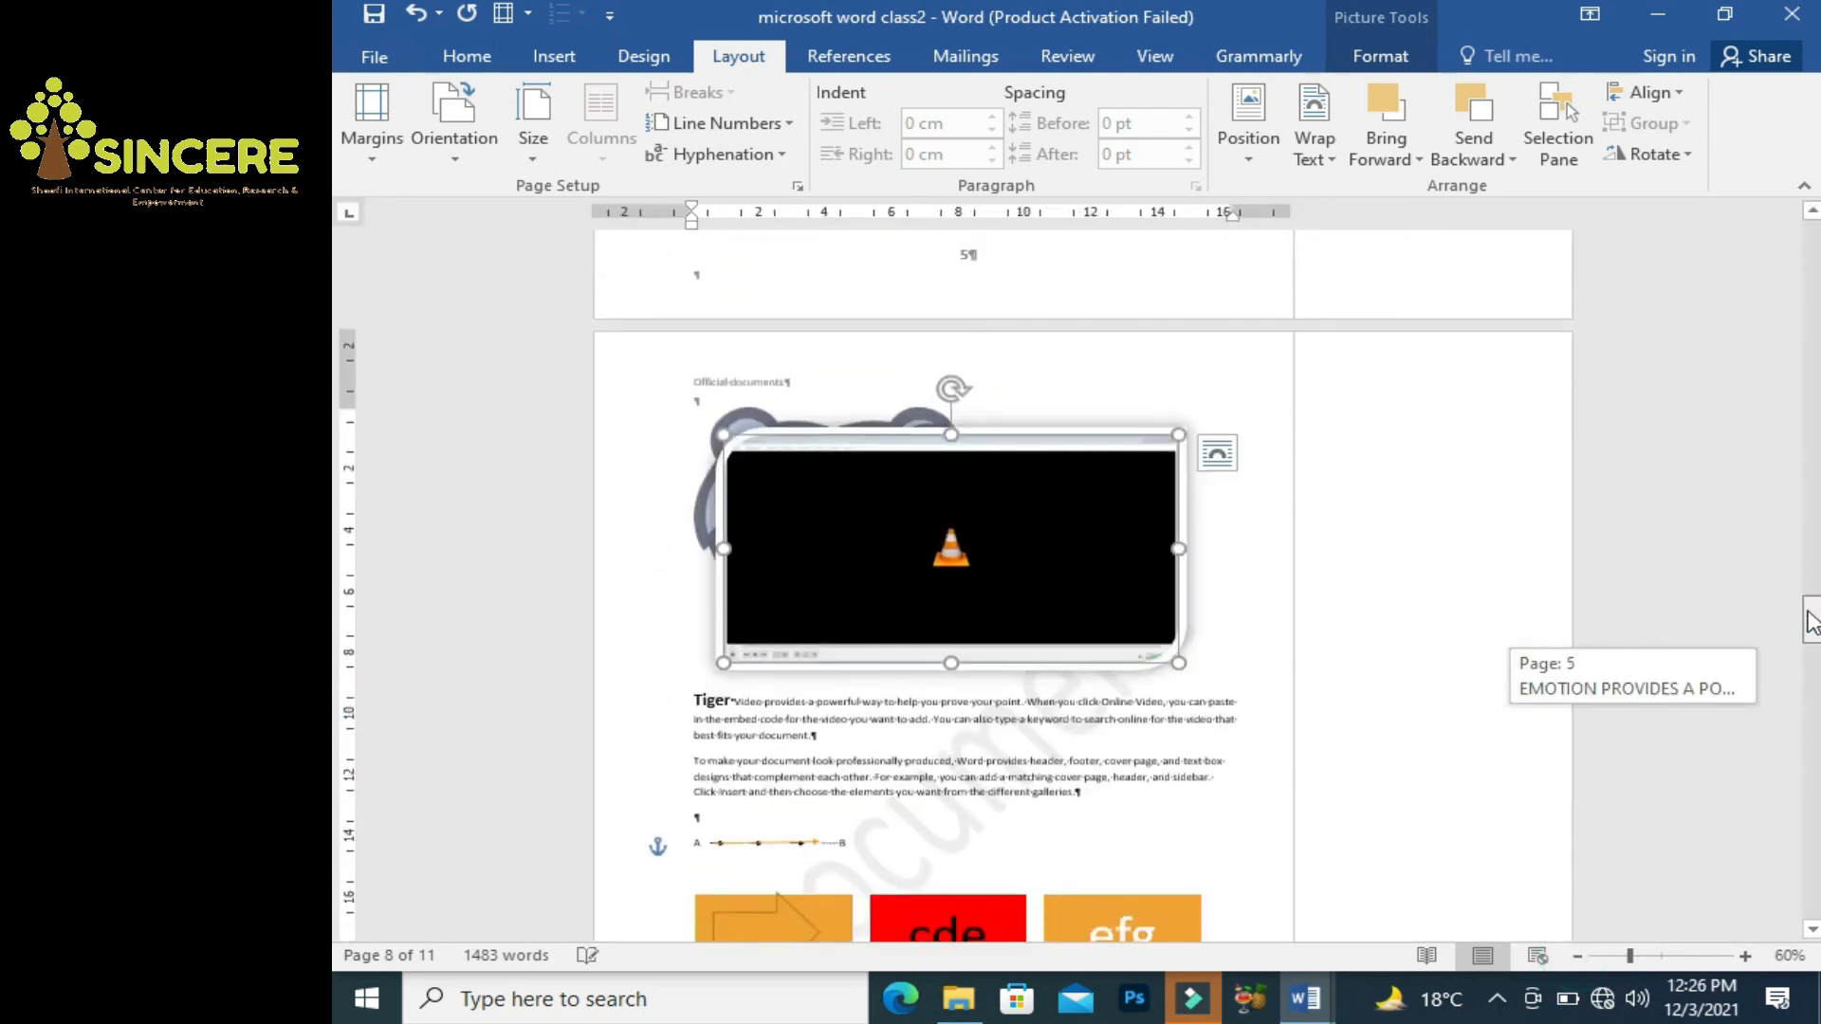
{"action": "key", "text": "ctrl+z"}
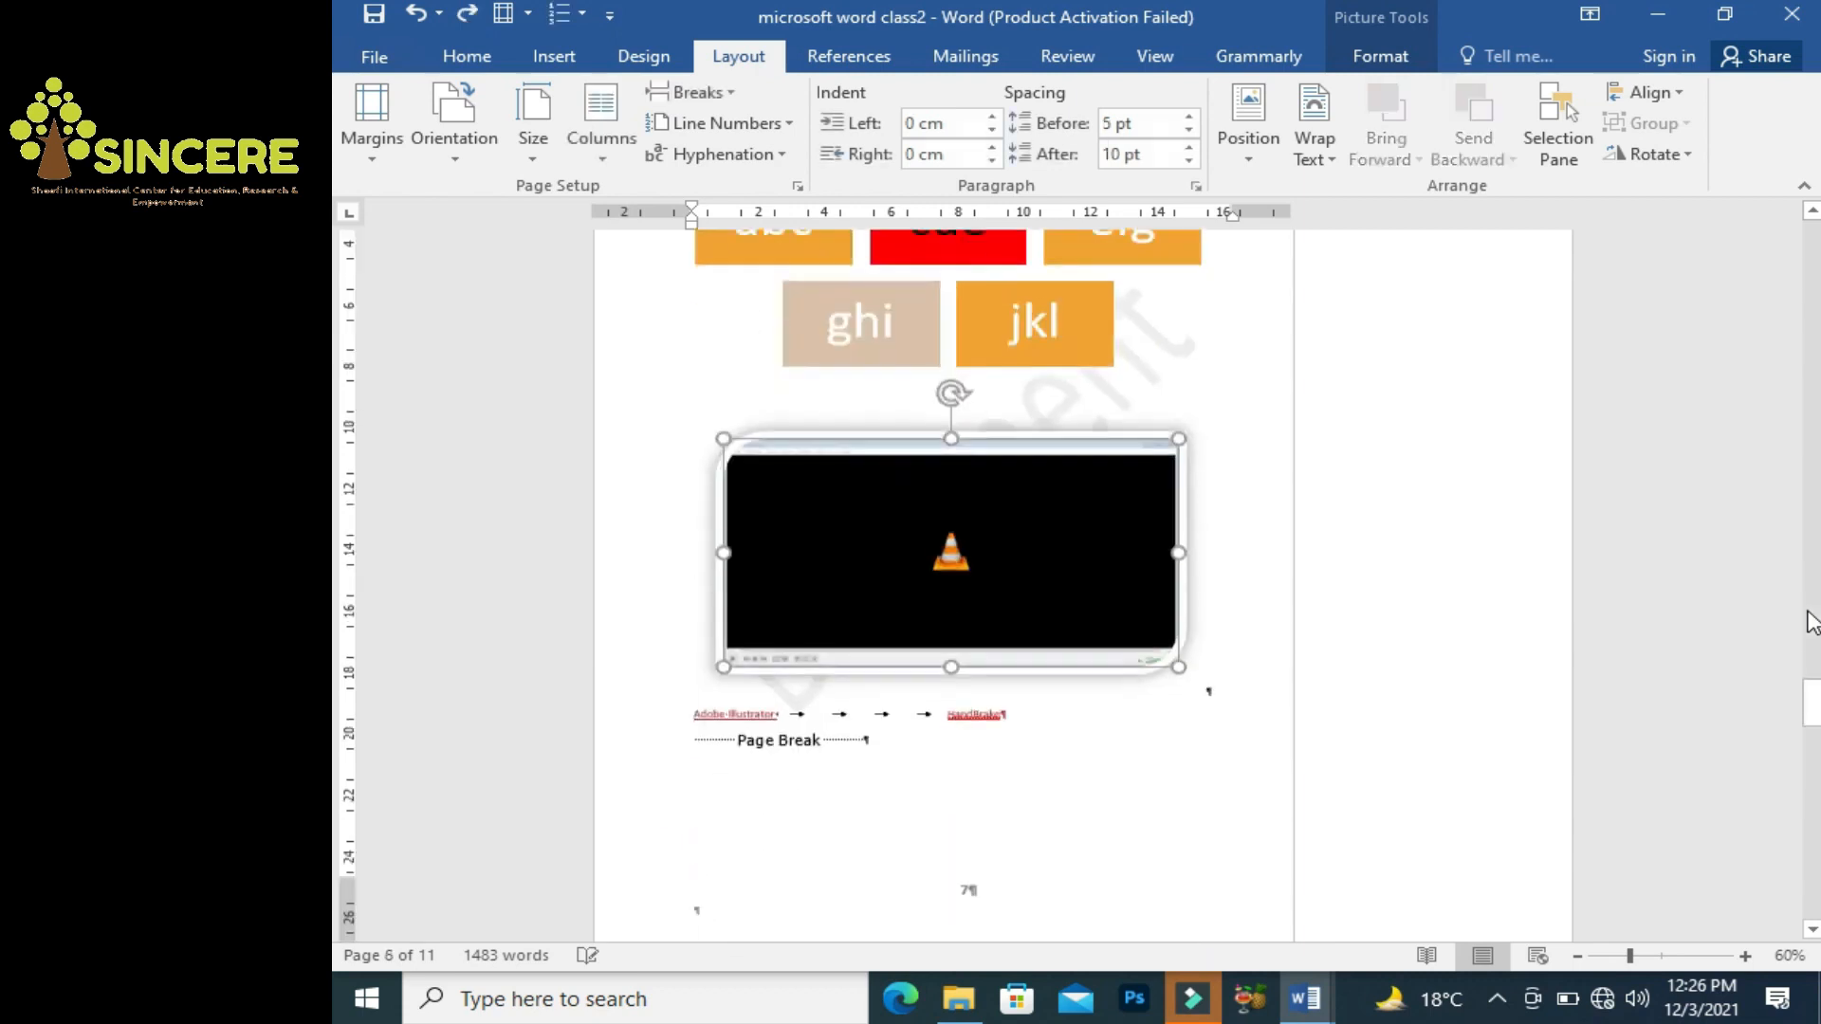
Position the bear picture beside the Tiger text at the page's top center, and switch it to top right with square wrapping.
{"action": "left_click_drag", "start_coordinate": [1814, 718], "coordinate": [1808, 631]}
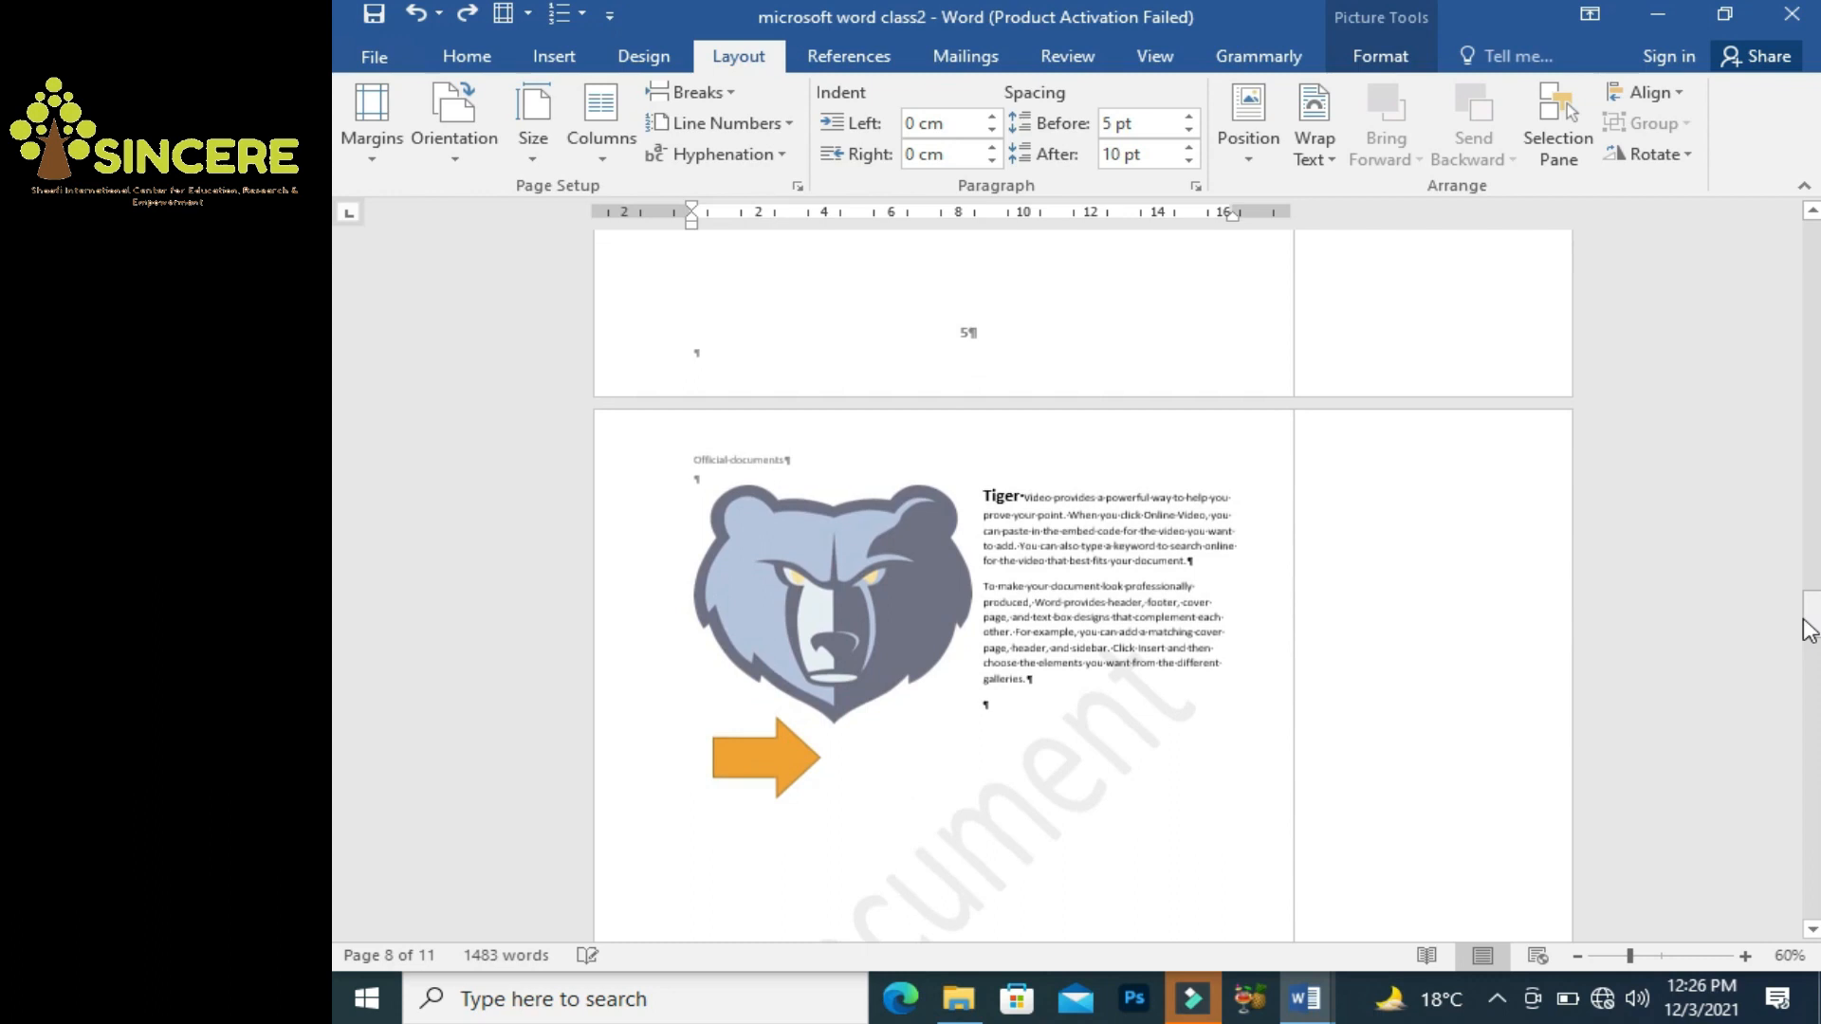
{"action": "left_click", "coordinate": [894, 547]}
{"action": "left_click", "coordinate": [1249, 161]}
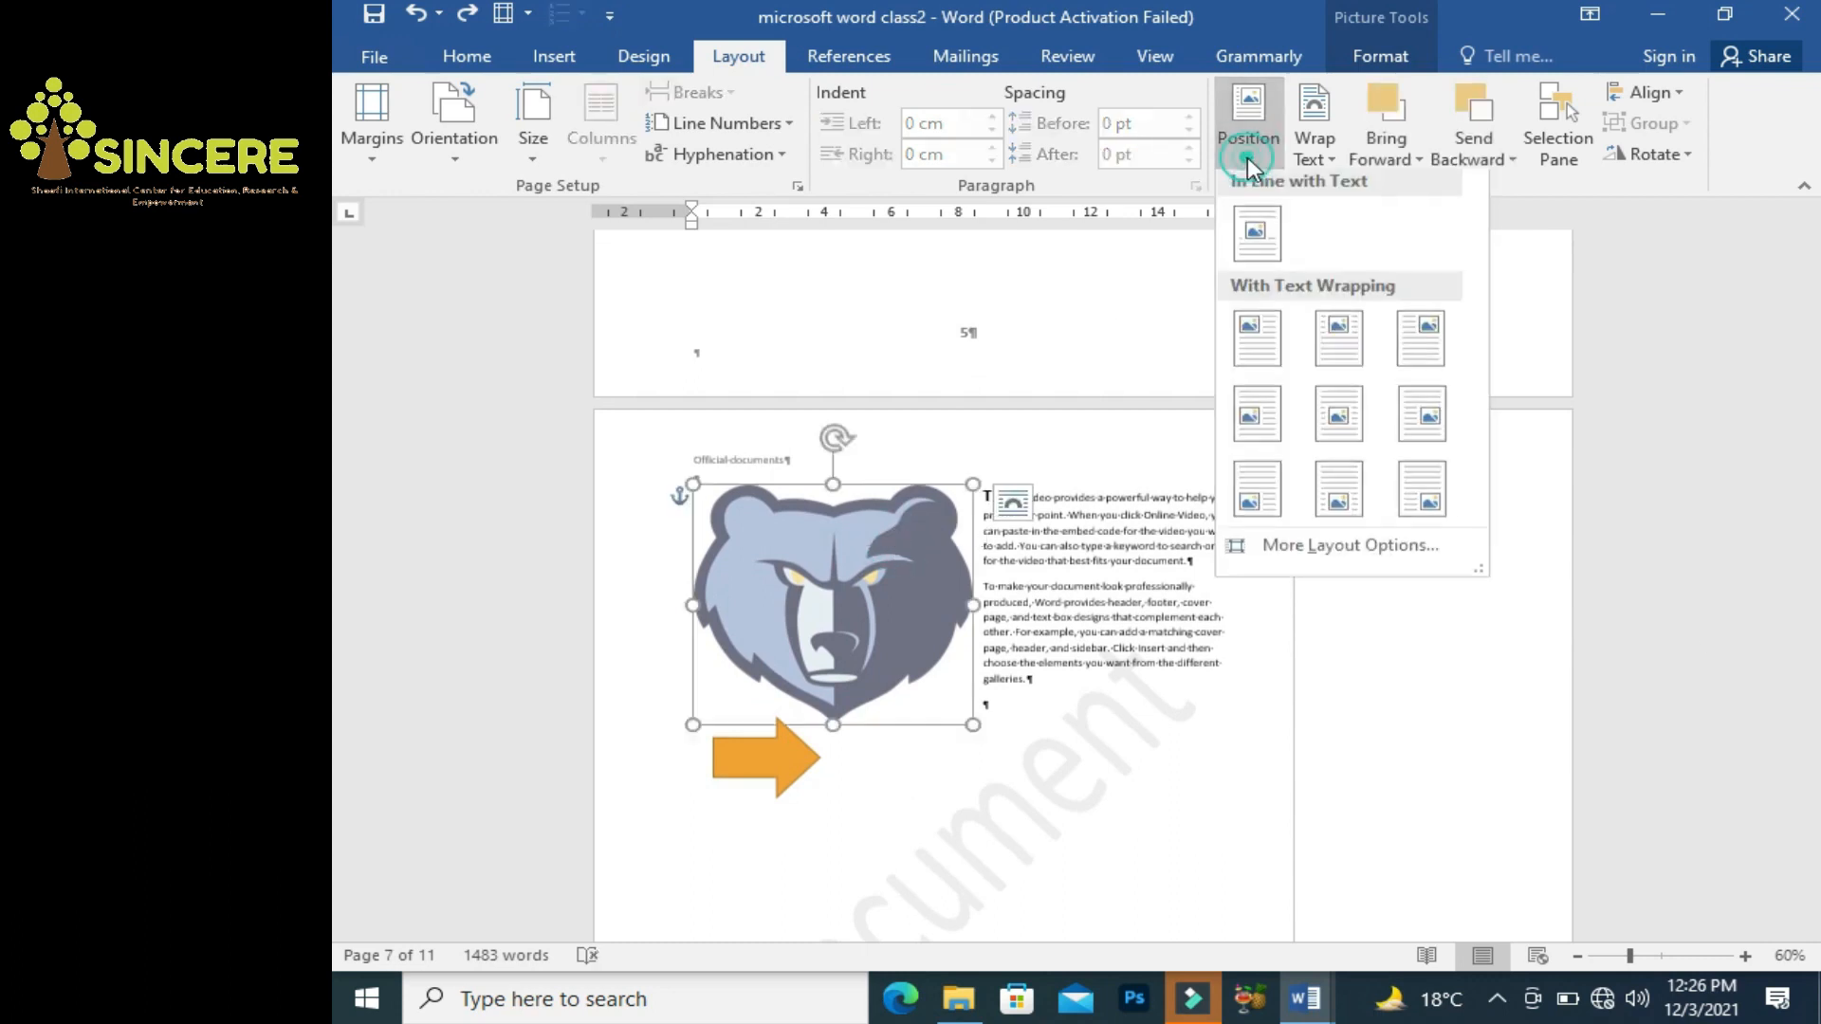
{"action": "left_click", "coordinate": [1338, 361]}
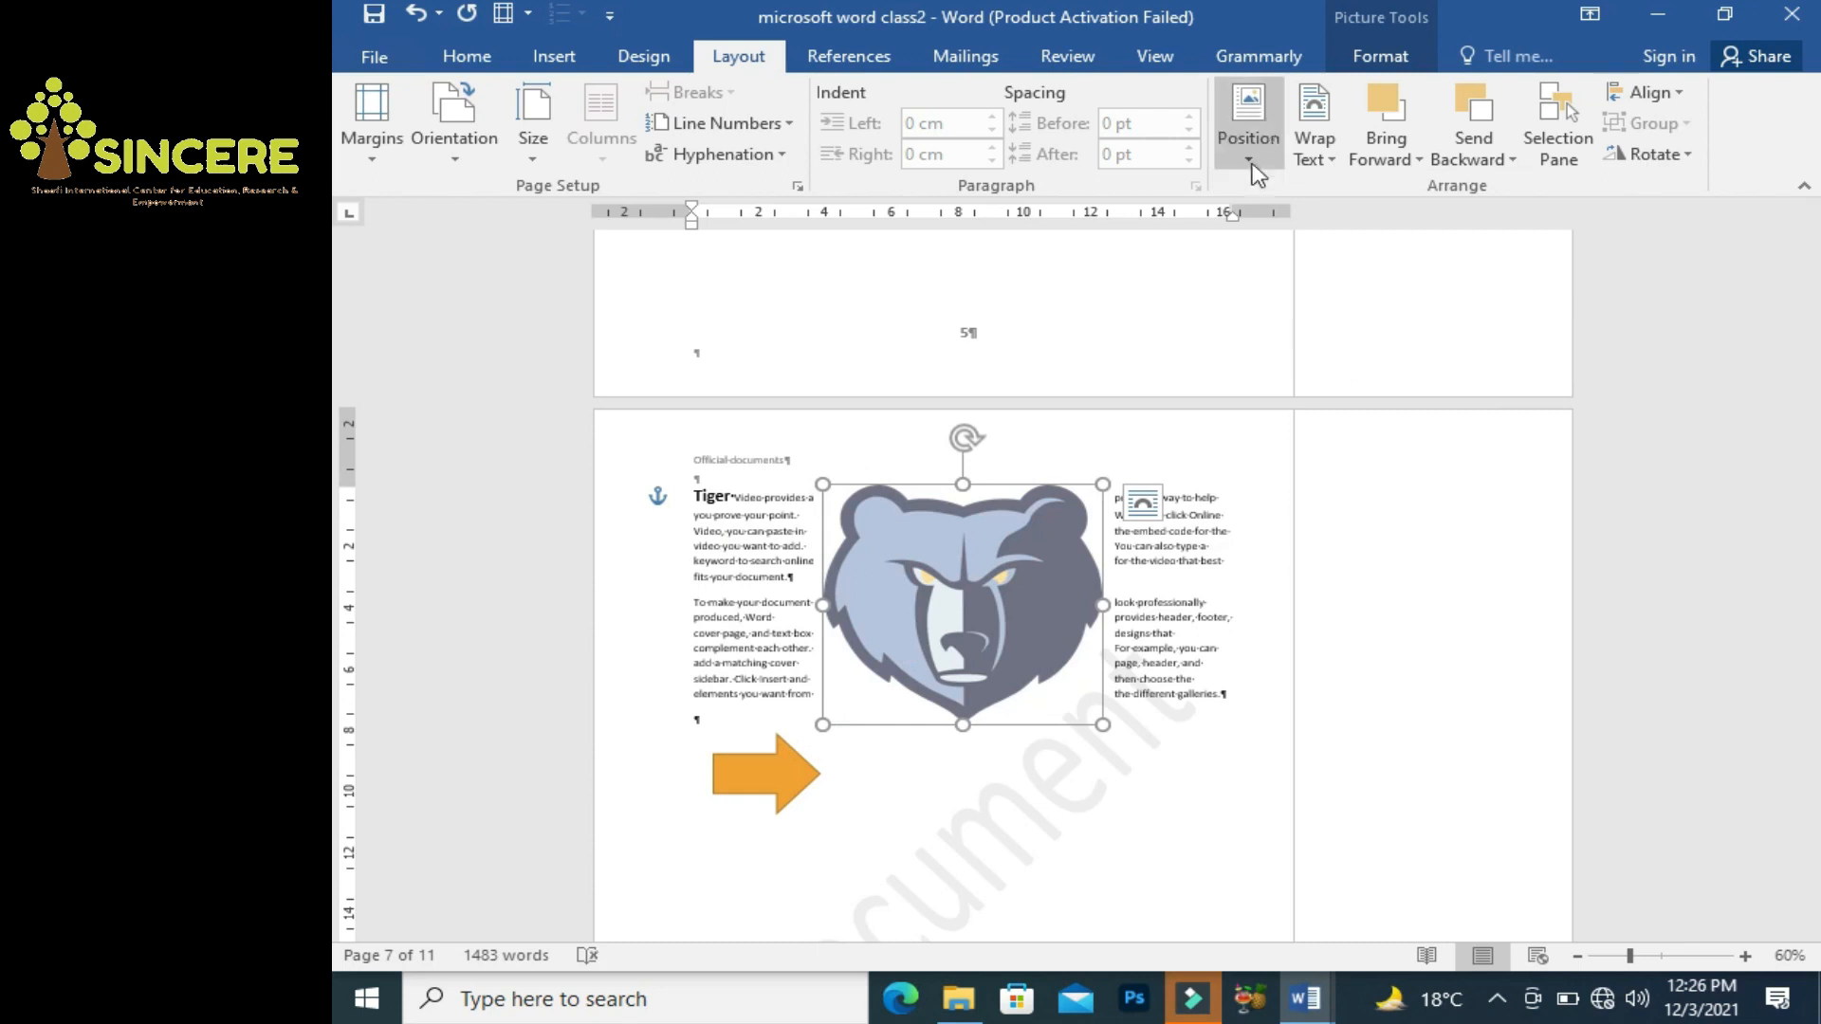
{"action": "left_click", "coordinate": [1268, 116]}
{"action": "left_click", "coordinate": [1431, 342]}
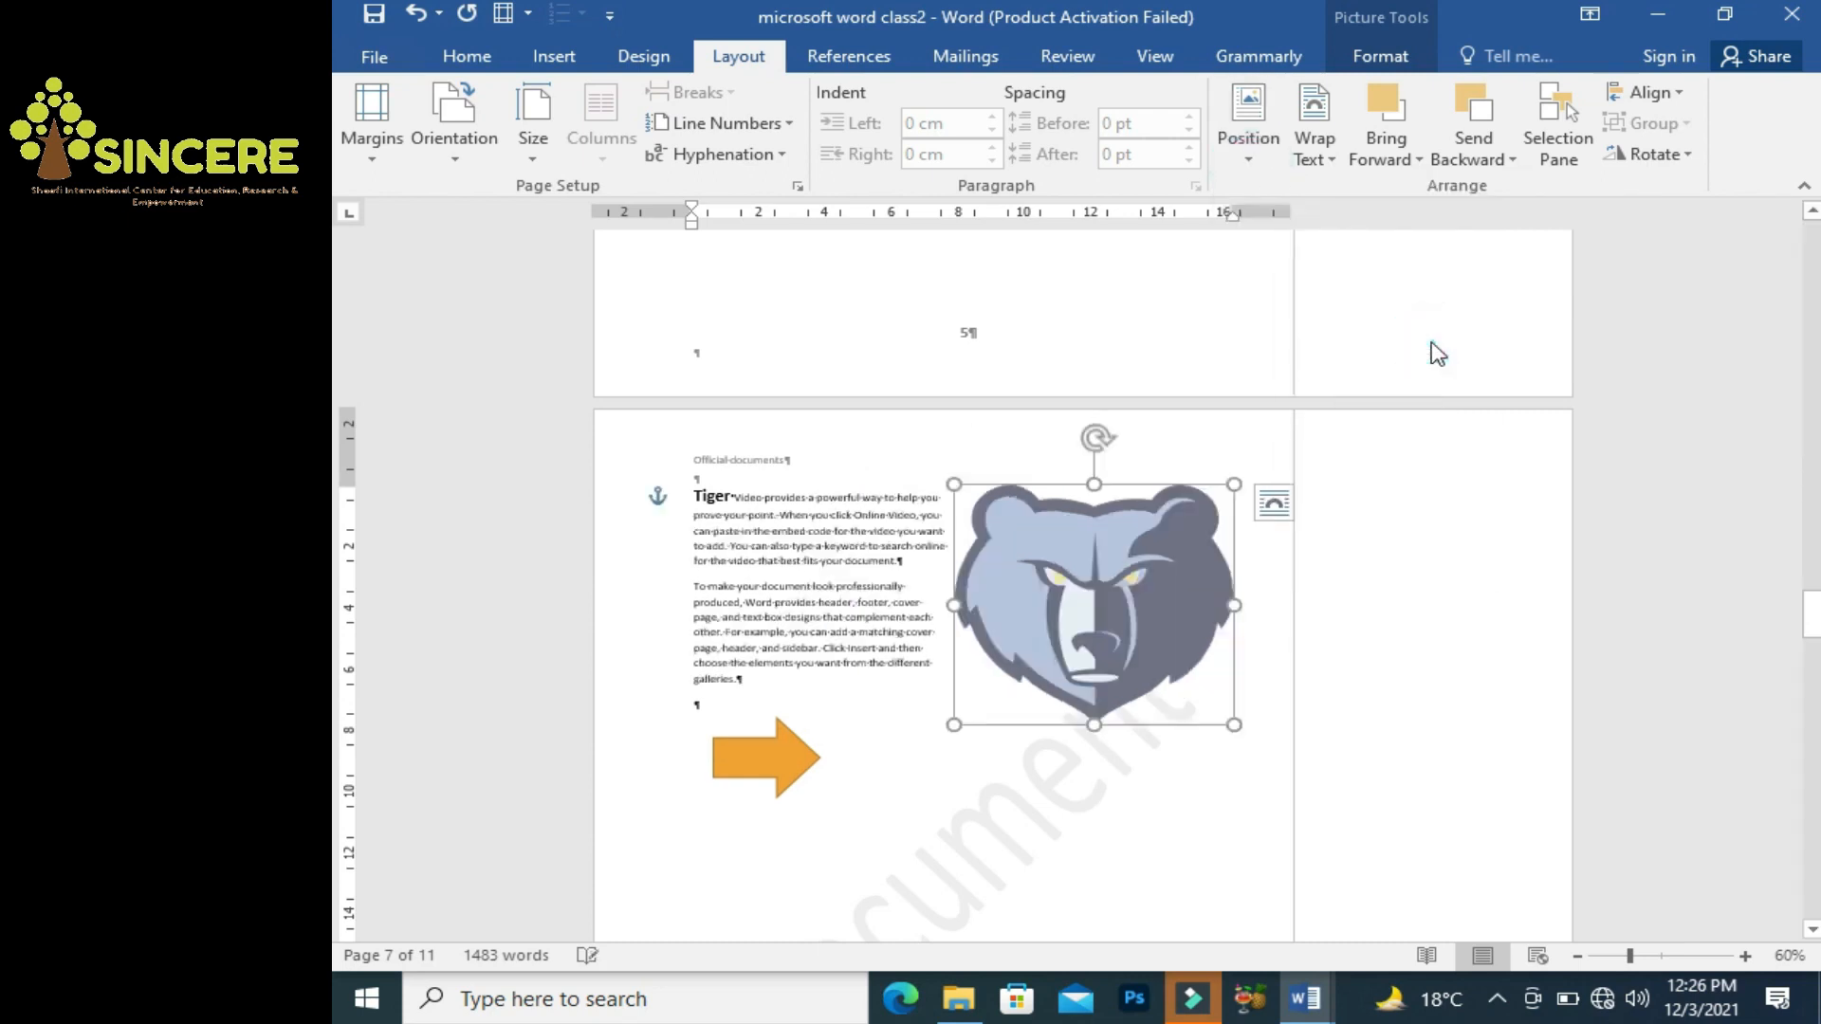
Try the bear picture at middle left, and return it to the page's top left with square text wrapping.
{"action": "left_click", "coordinate": [1247, 119]}
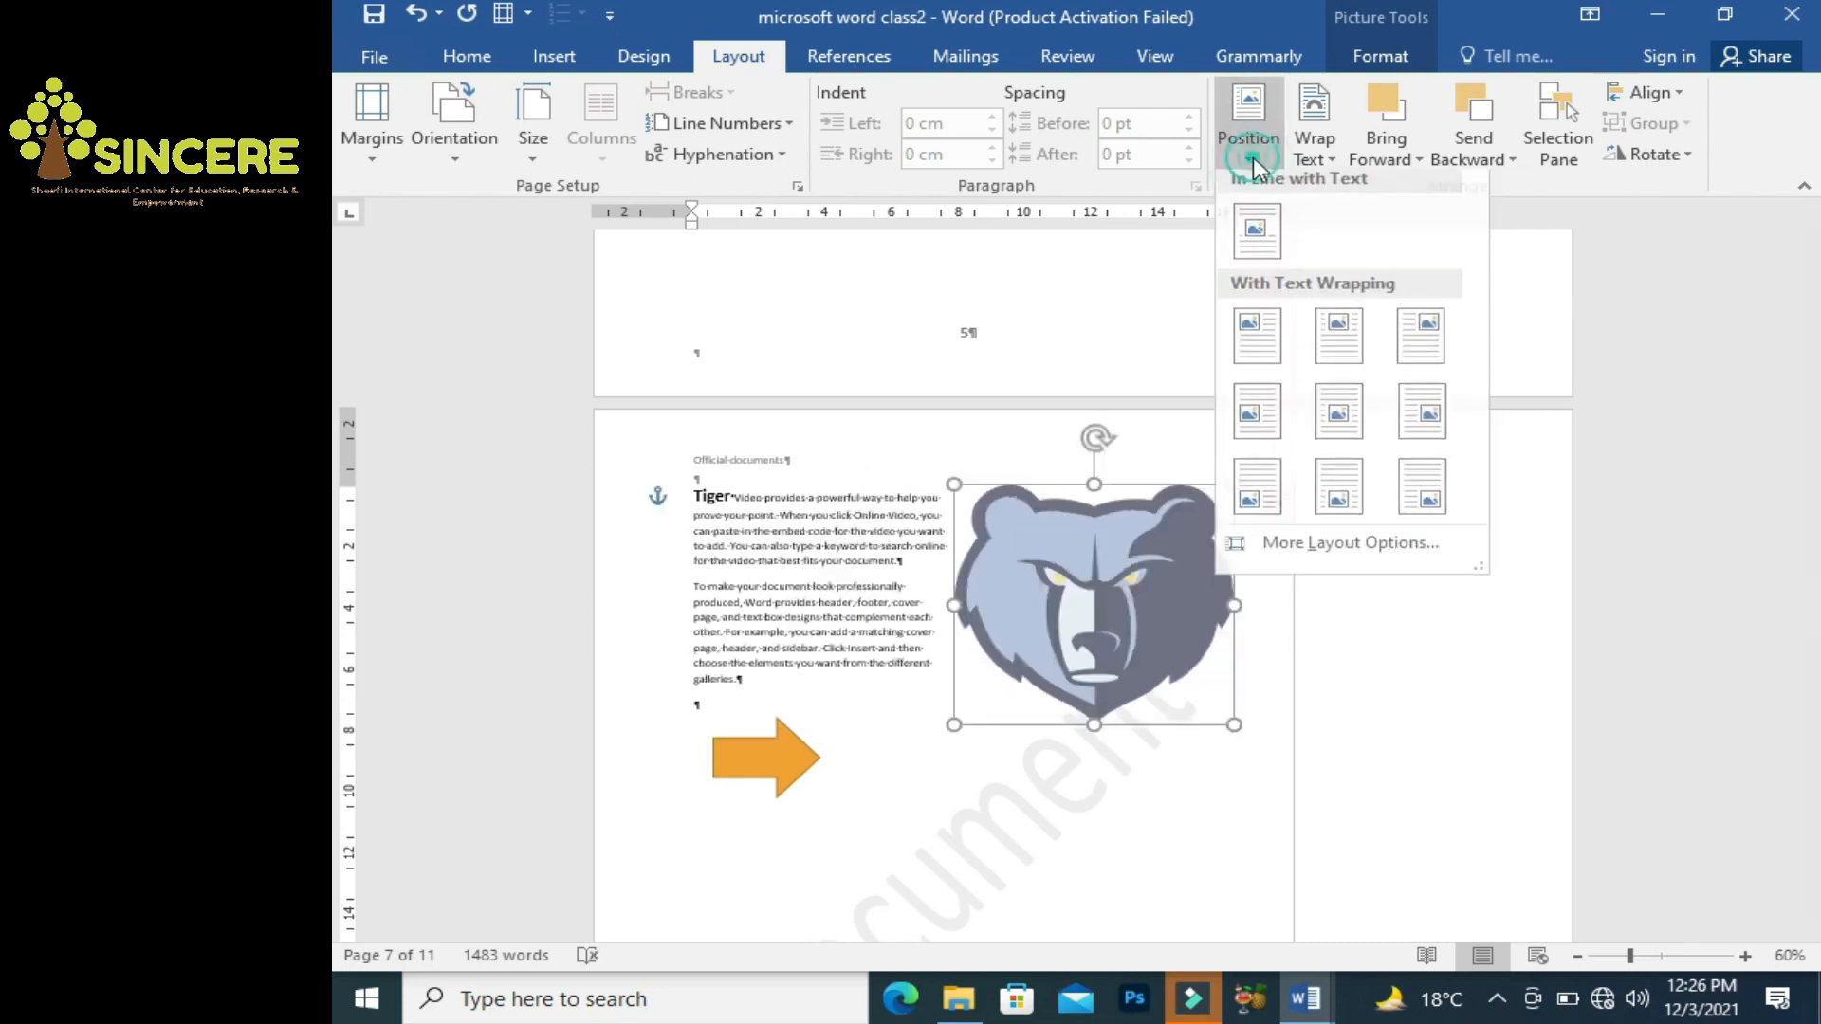
{"action": "left_click", "coordinate": [1272, 417]}
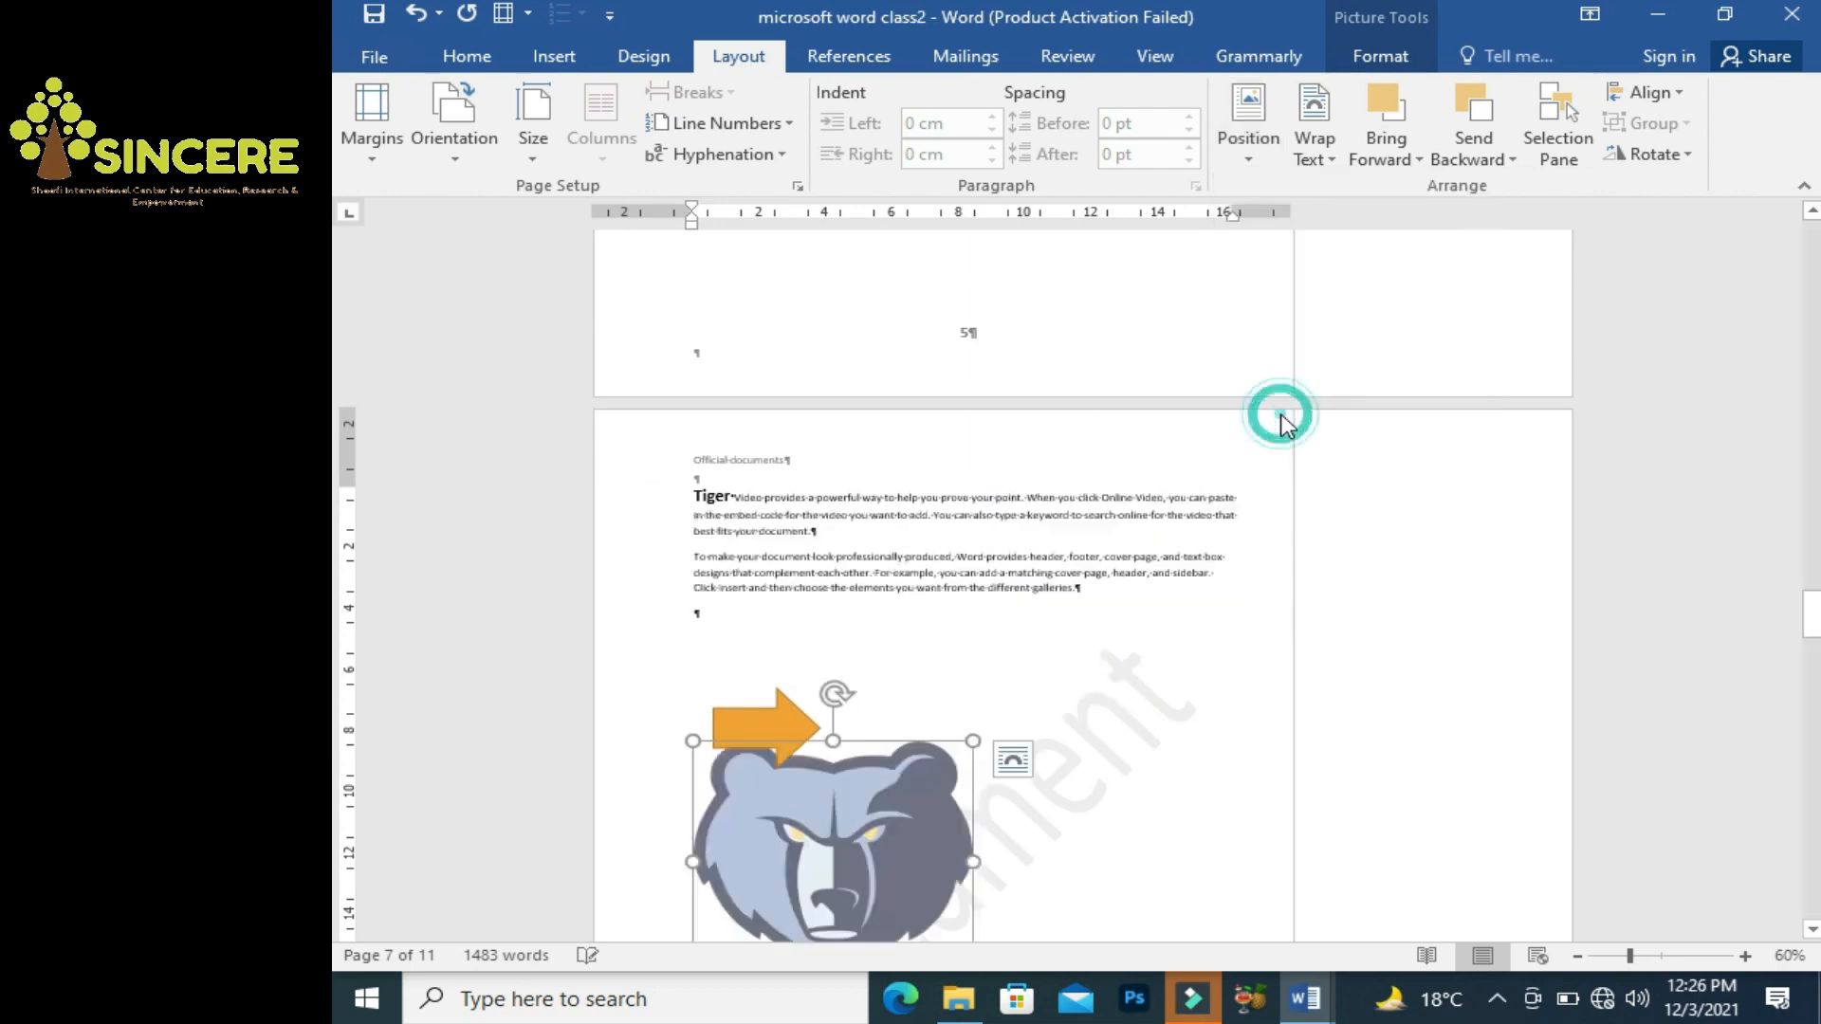
{"action": "left_click", "coordinate": [1253, 155]}
{"action": "left_click", "coordinate": [1258, 338]}
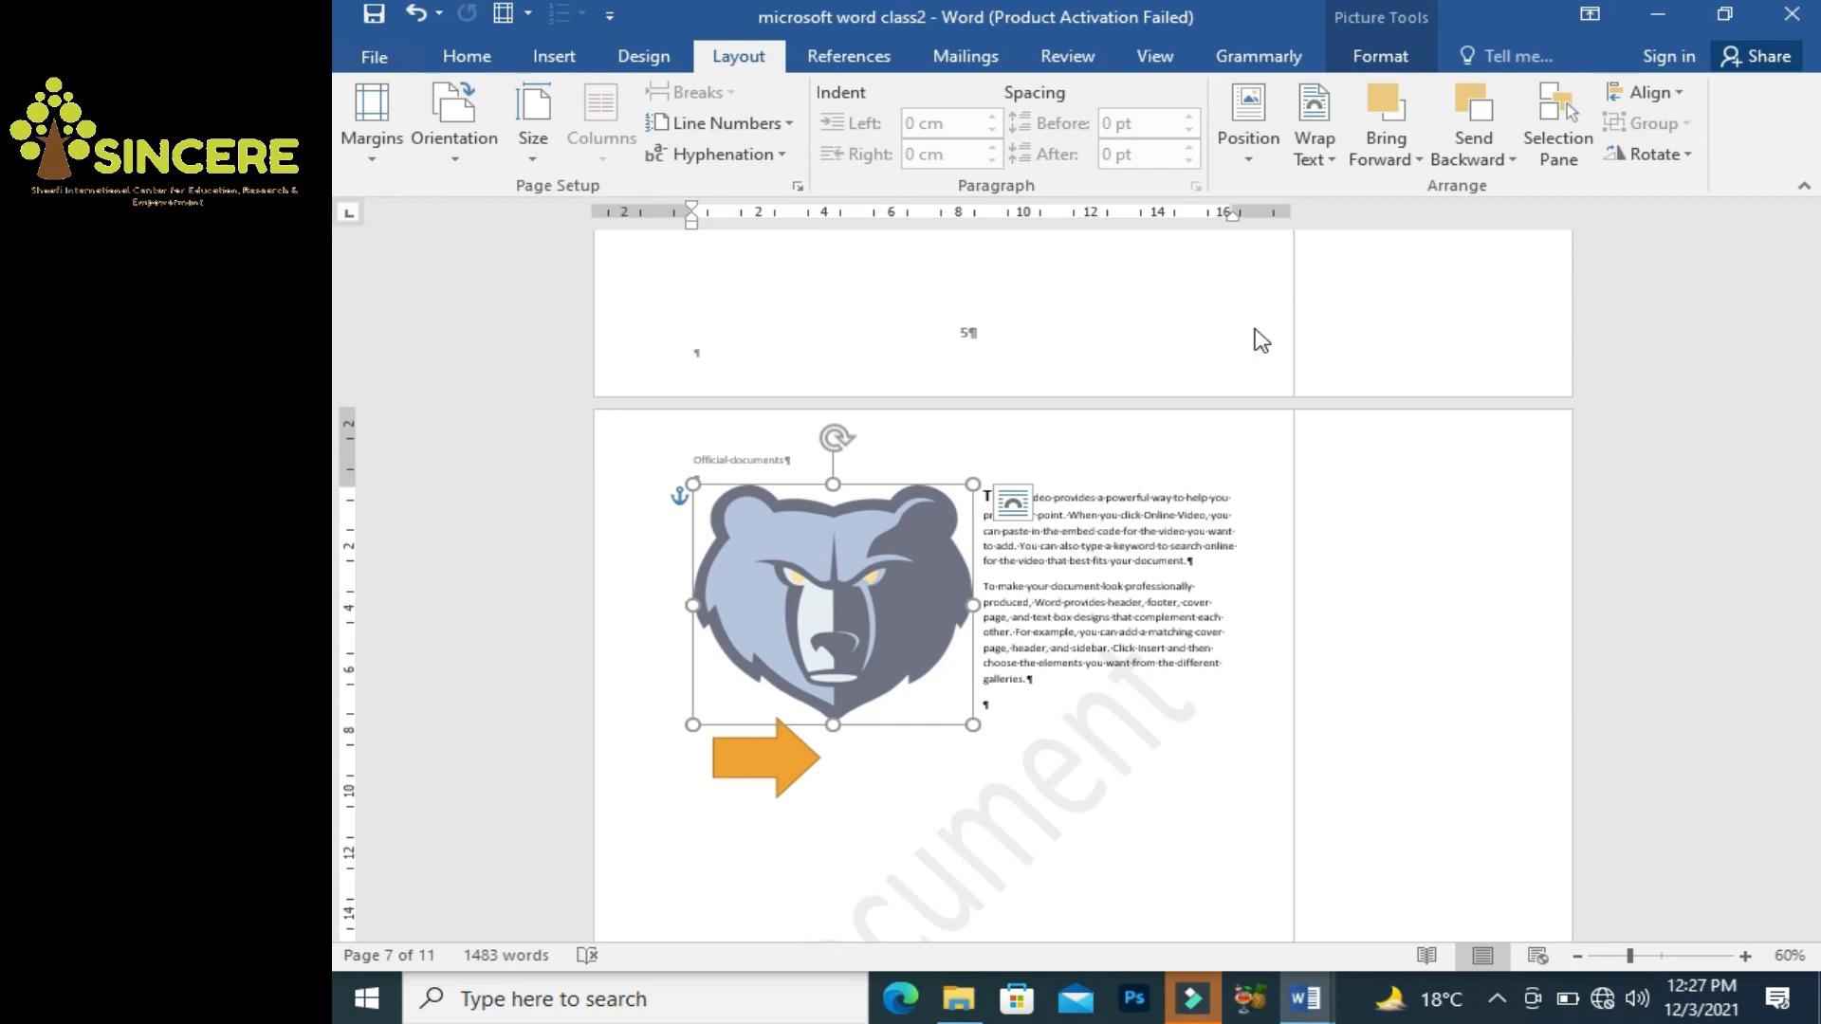
Bring the bear picture to the front and set its text wrapping to Through.
{"action": "left_click", "coordinate": [1400, 162]}
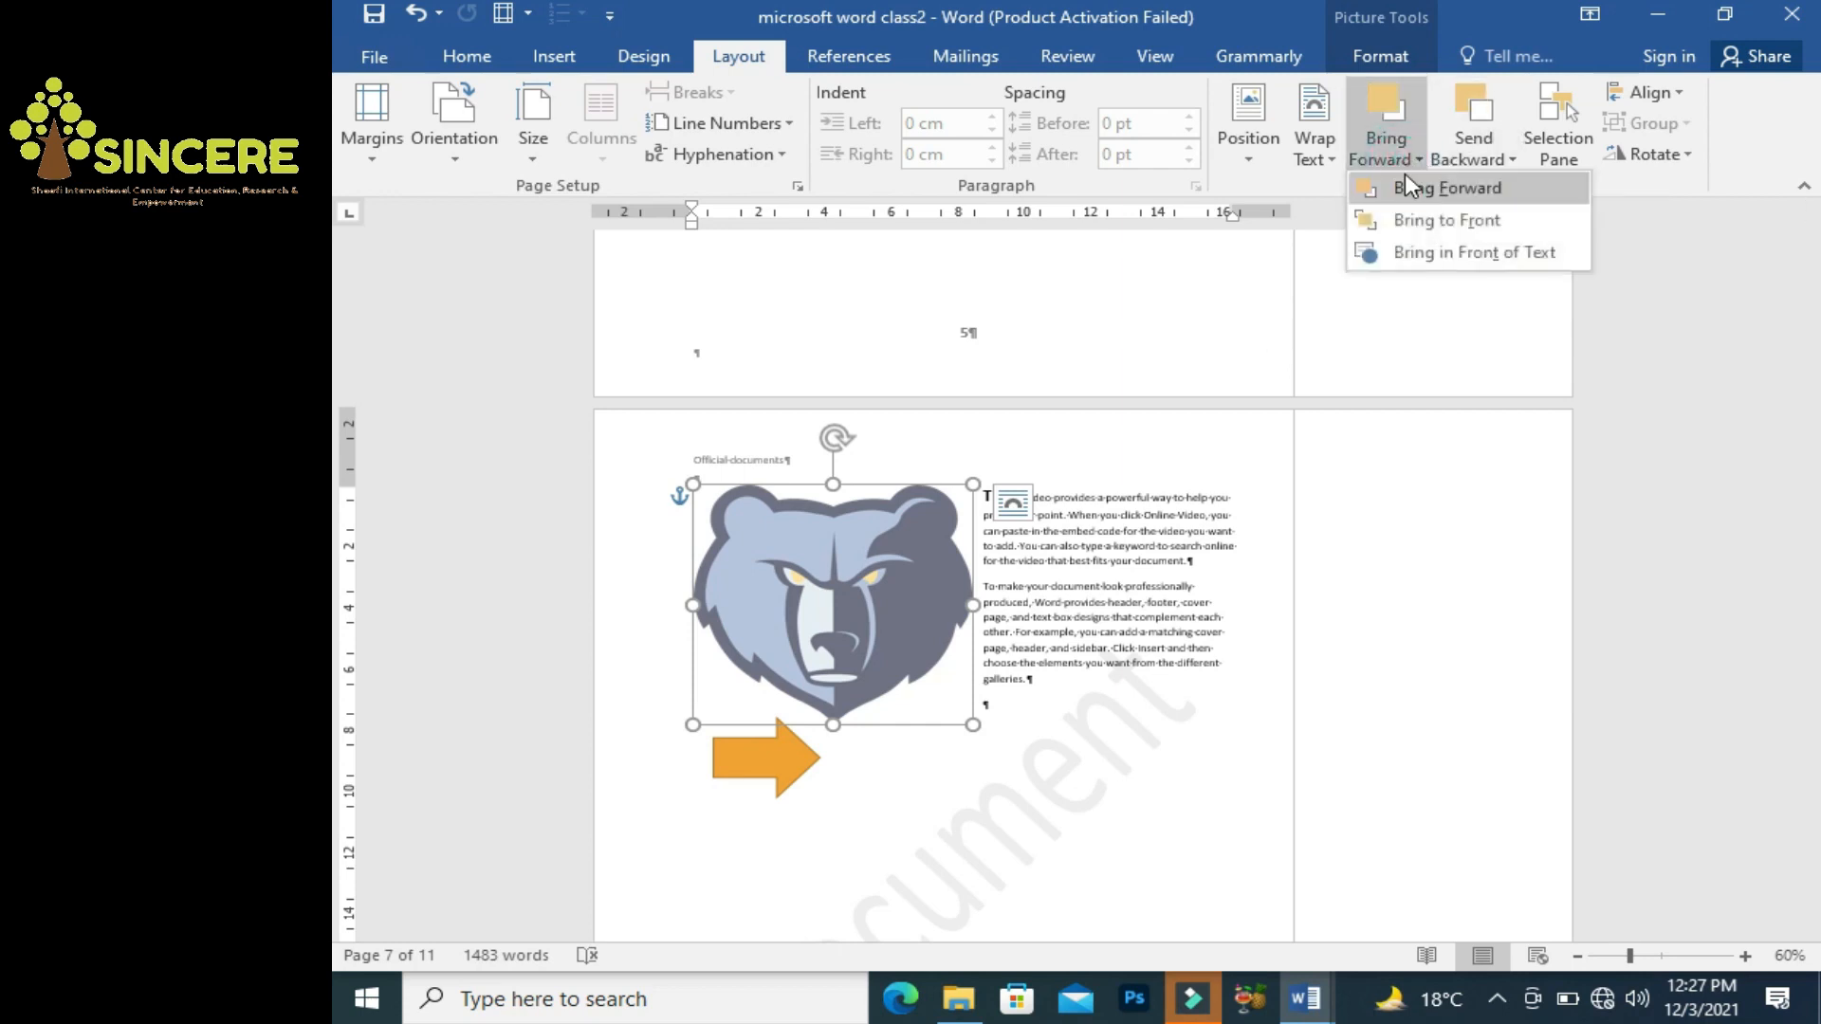
{"action": "left_click", "coordinate": [1416, 223]}
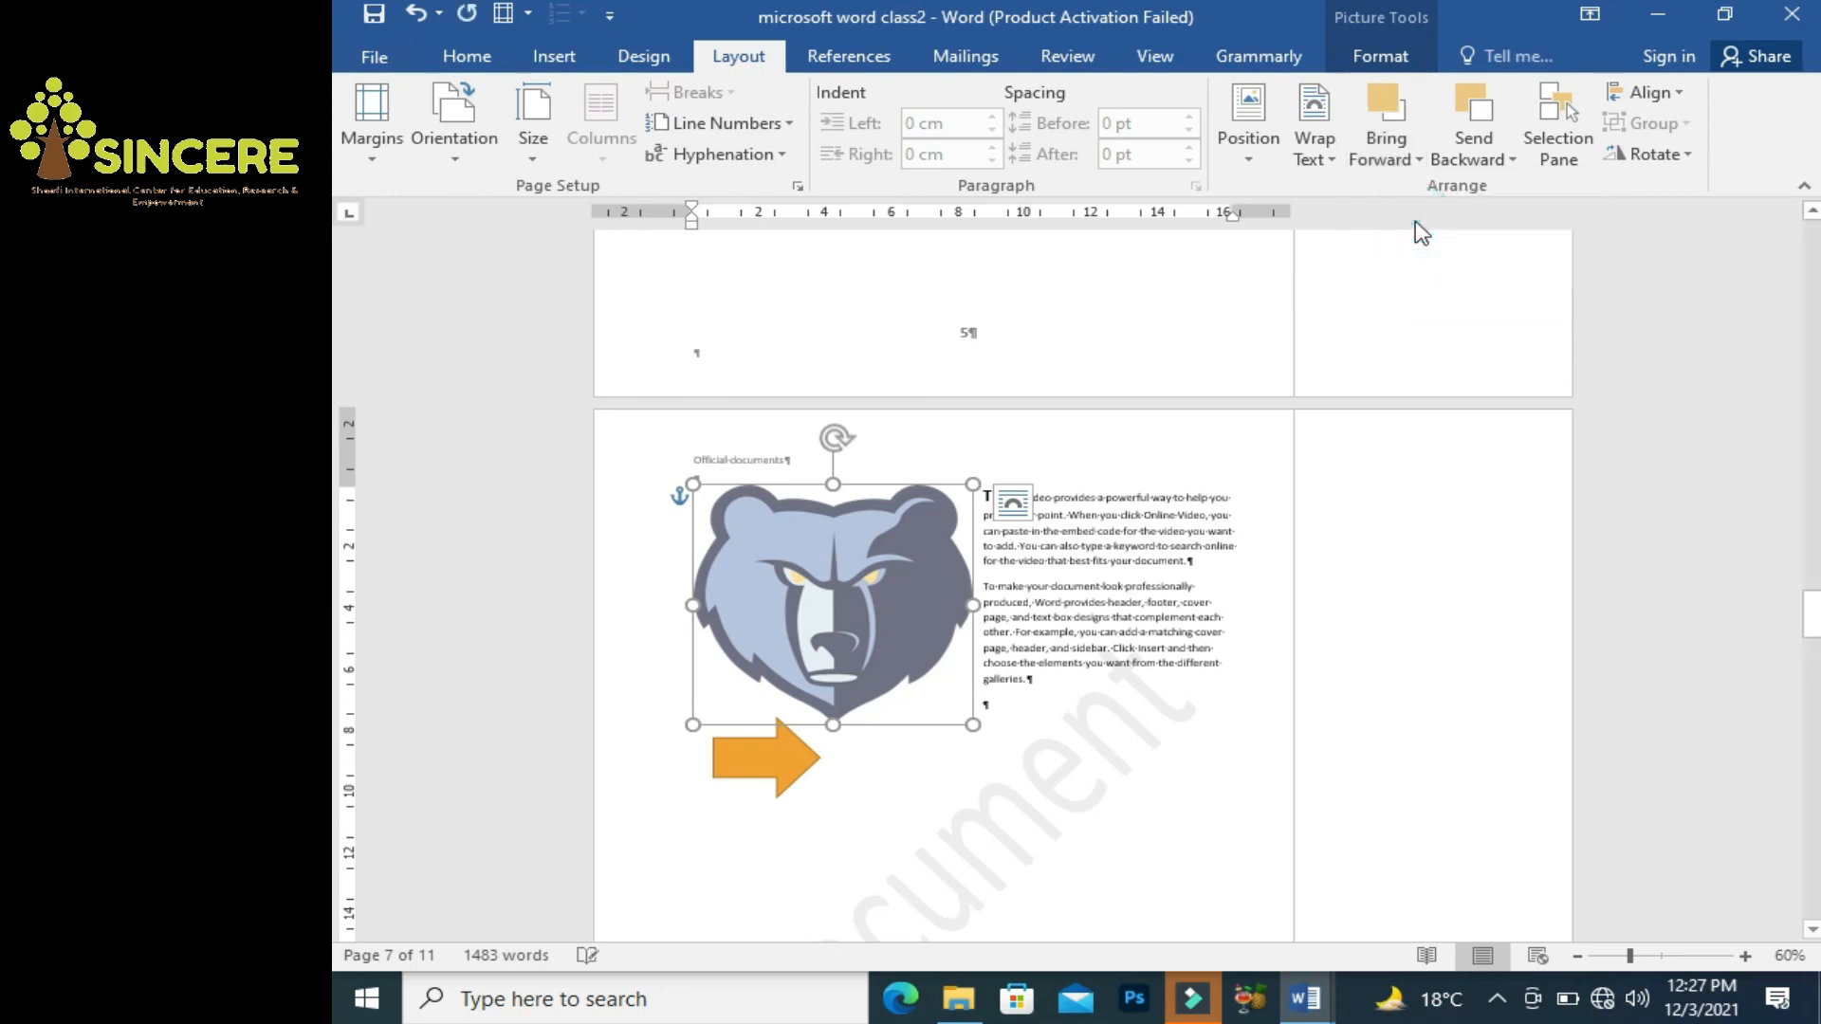
{"action": "right_click", "coordinate": [882, 525]}
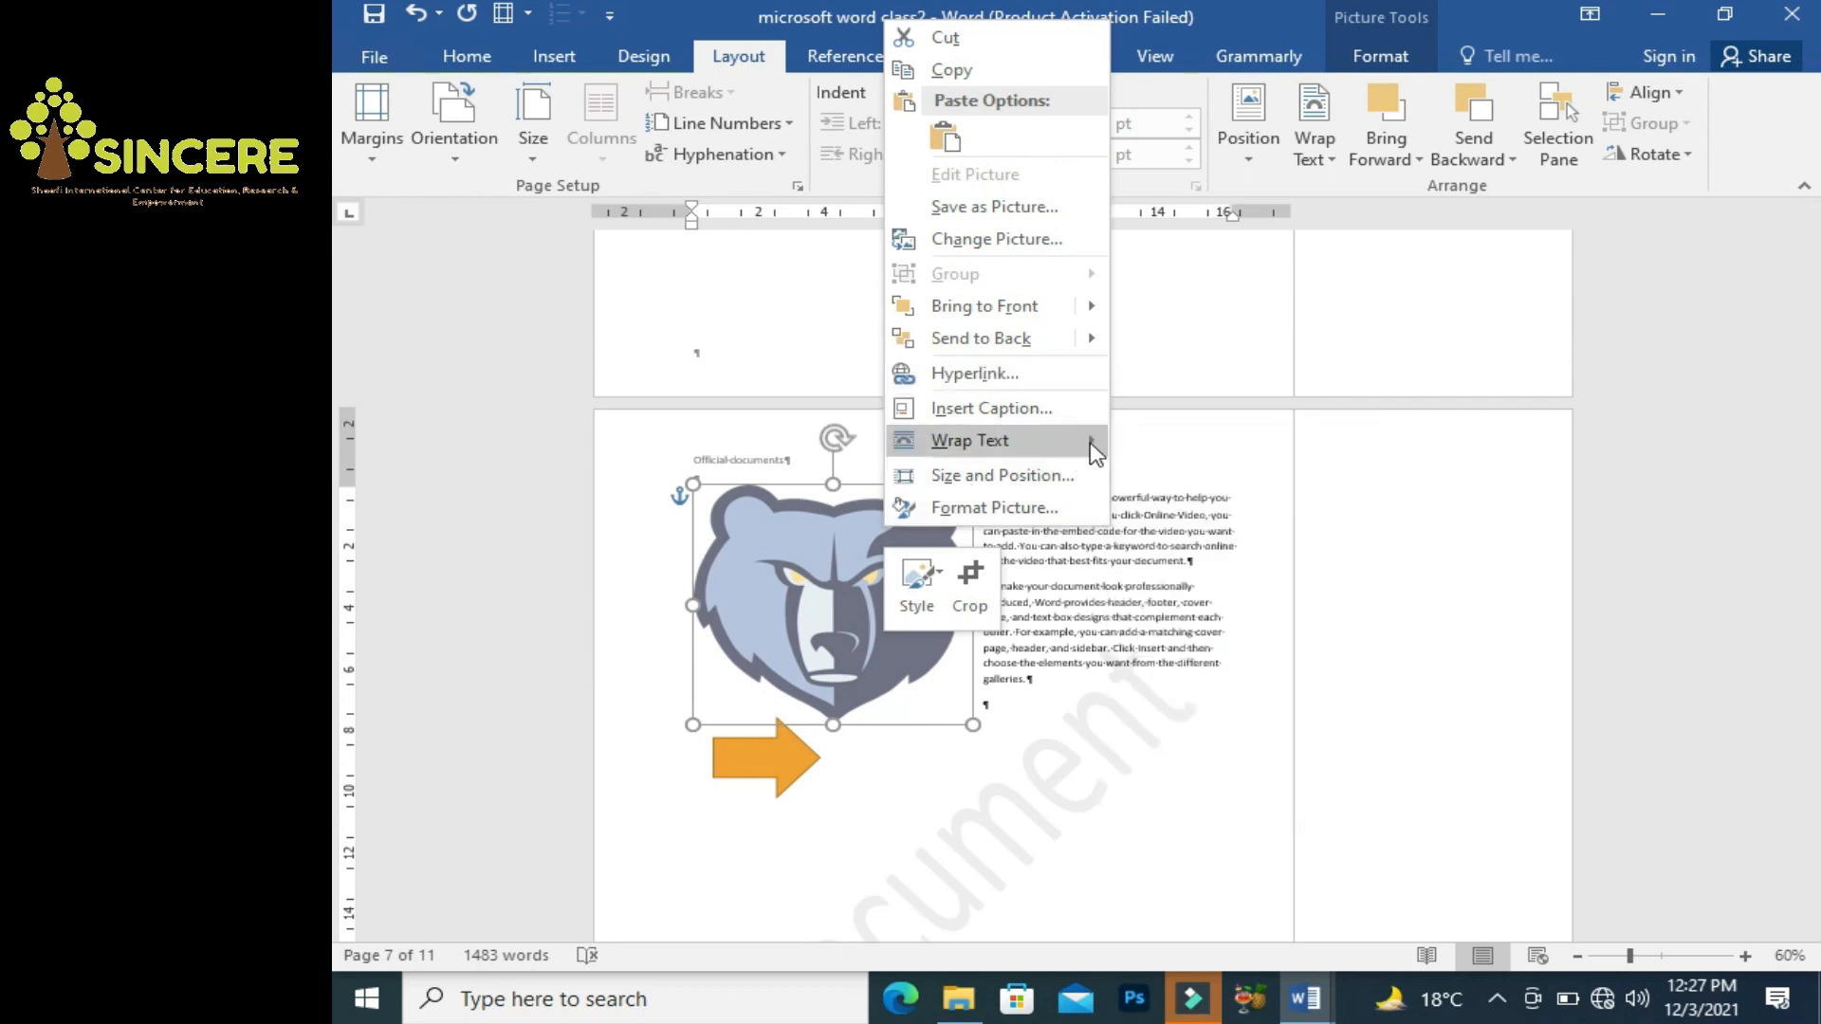
{"action": "mouse_move", "coordinate": [1095, 453]}
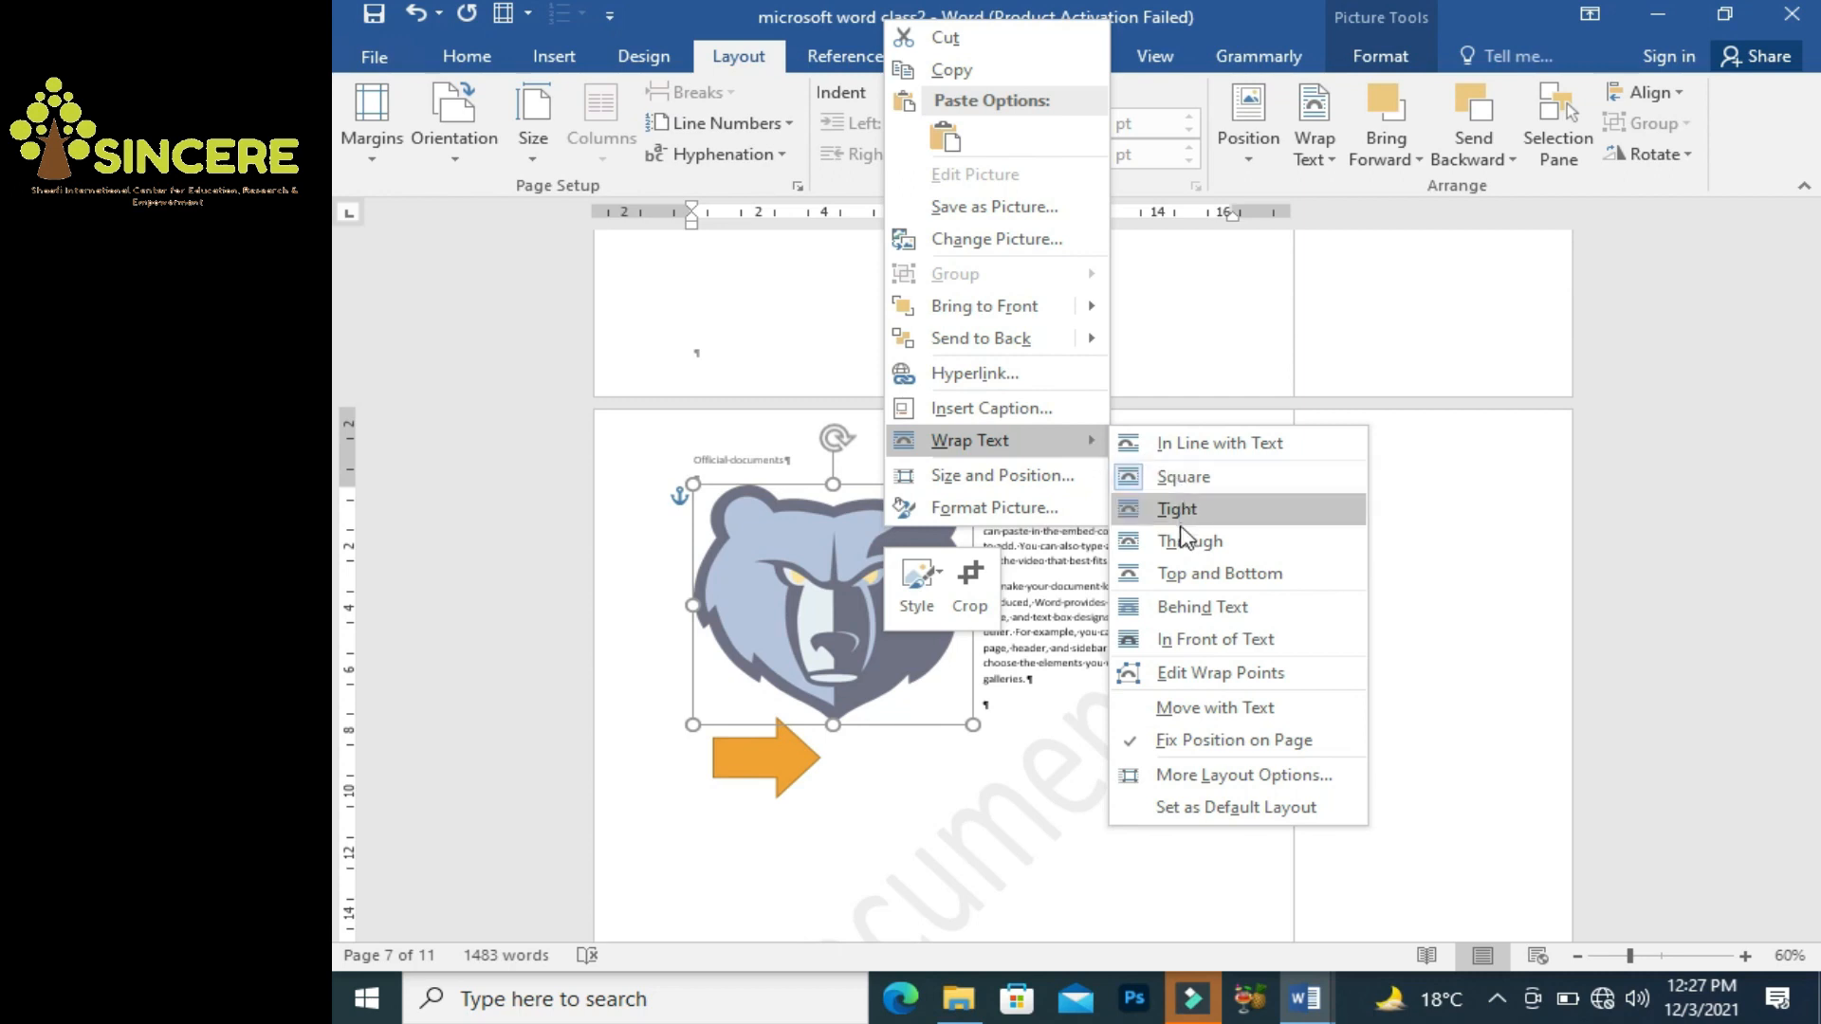
{"action": "left_click", "coordinate": [1180, 537]}
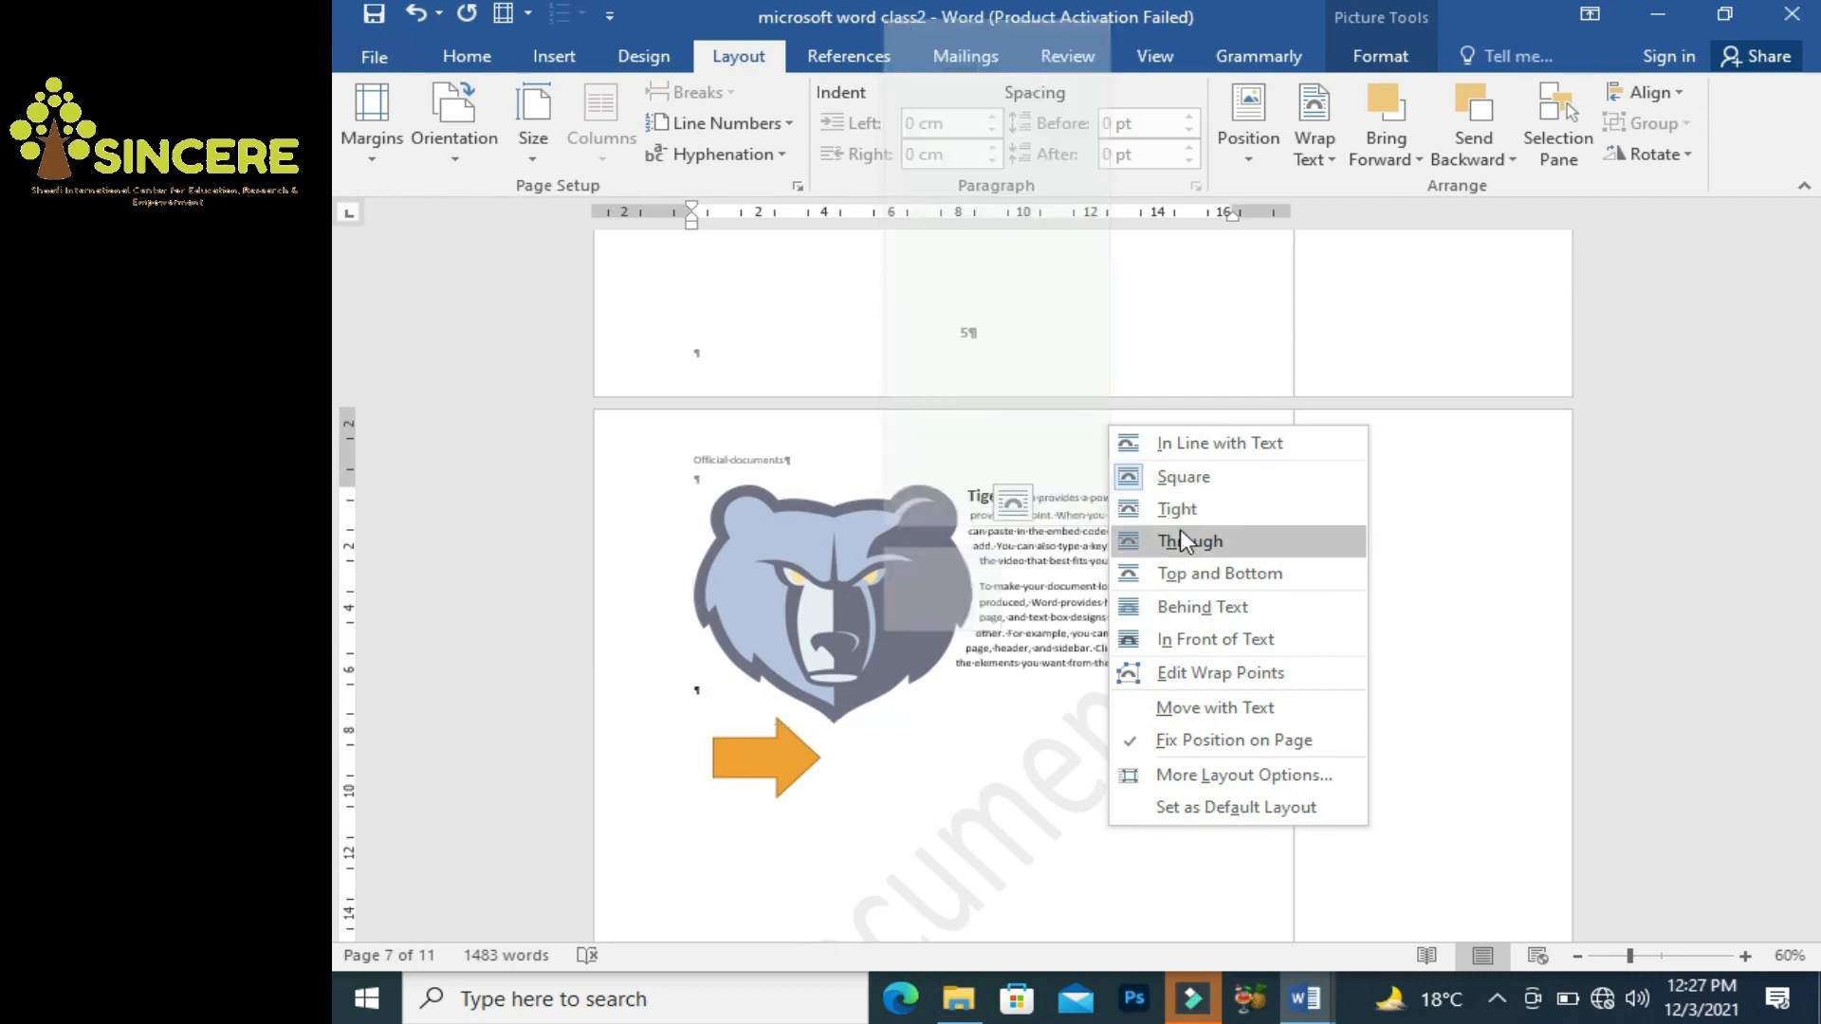
Reapply Through text wrapping to the bear picture and place the cursor in the text beside it.
{"action": "right_click", "coordinate": [907, 629]}
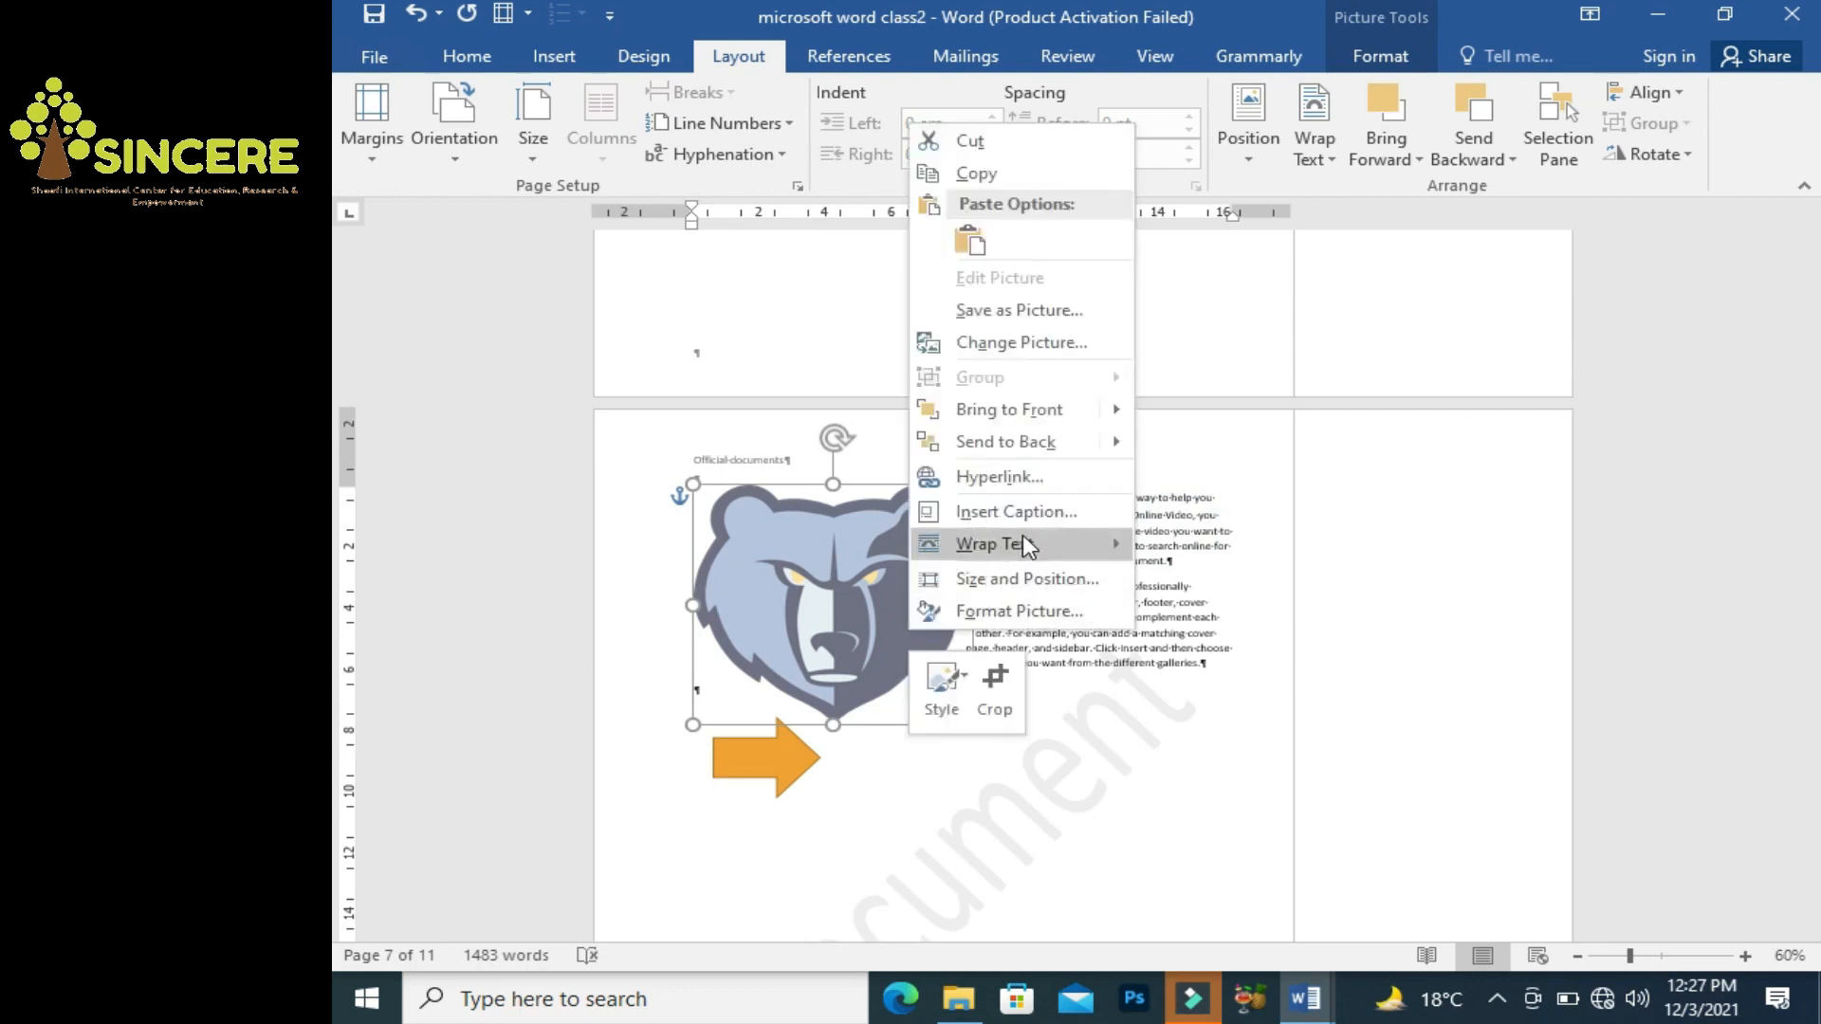
{"action": "mouse_move", "coordinate": [1024, 537]}
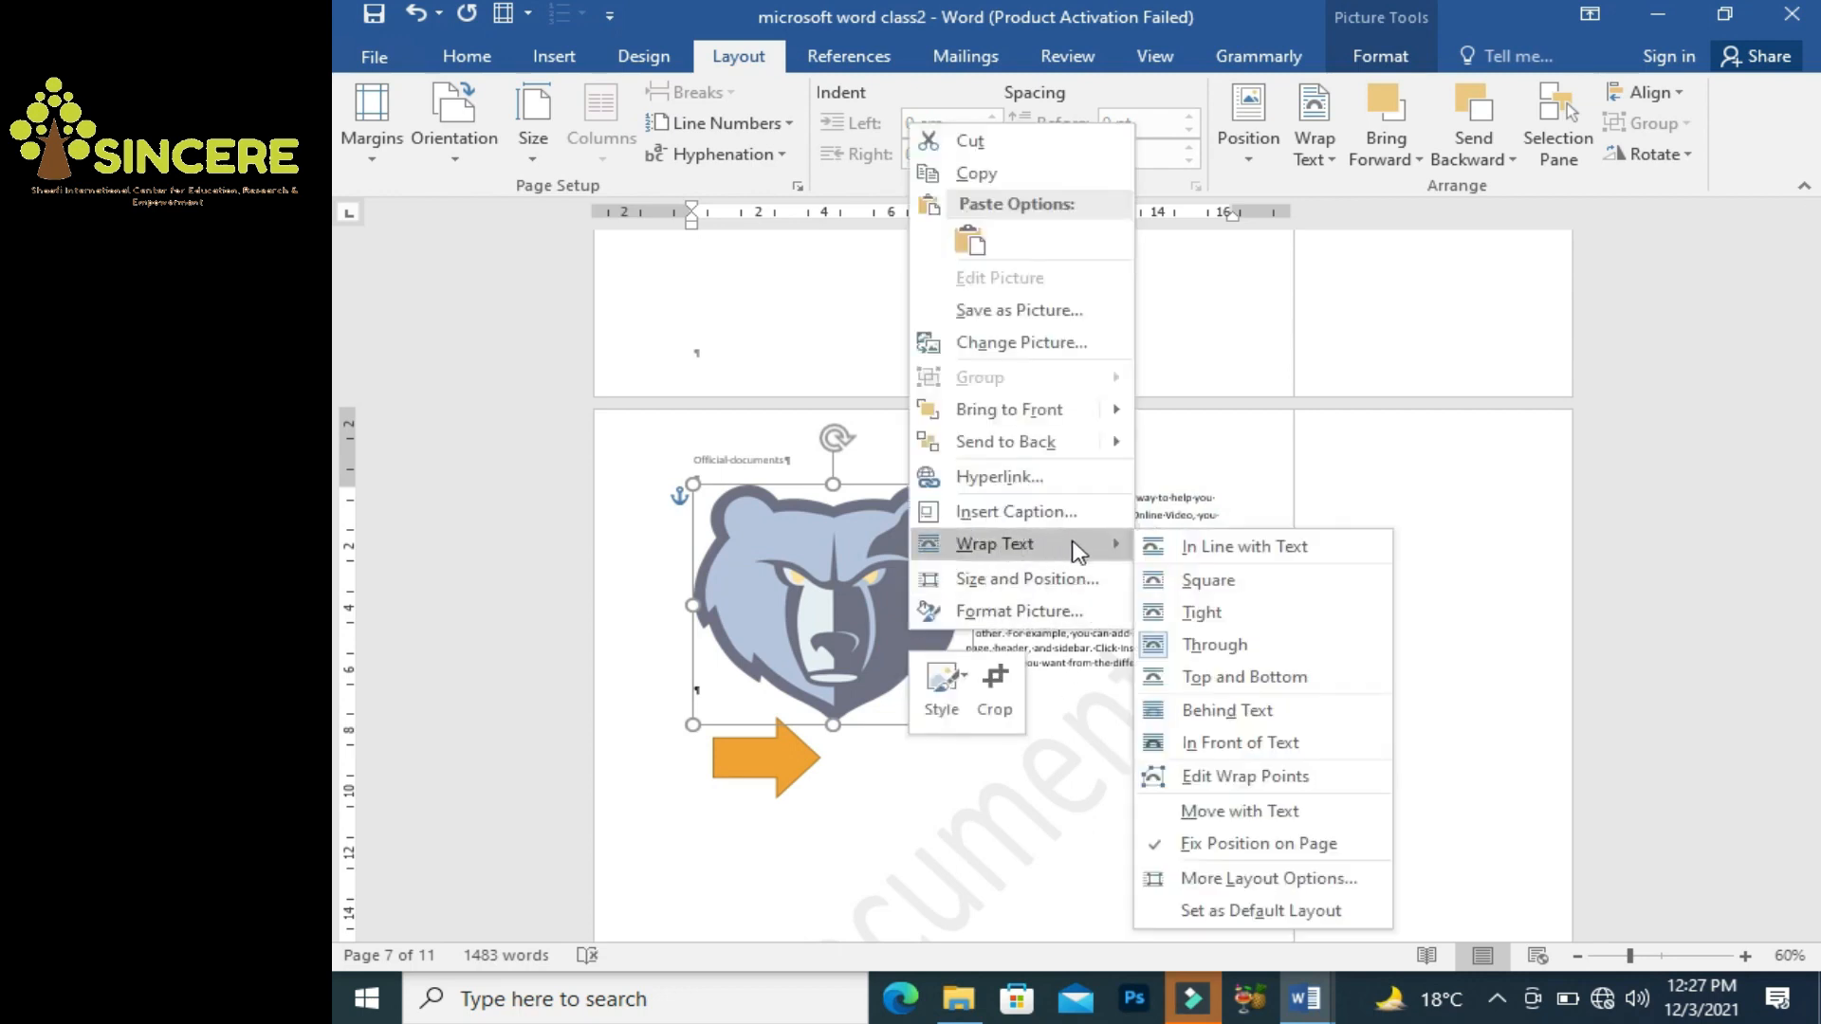
{"action": "left_click", "coordinate": [1208, 643]}
{"action": "left_click", "coordinate": [1054, 607]}
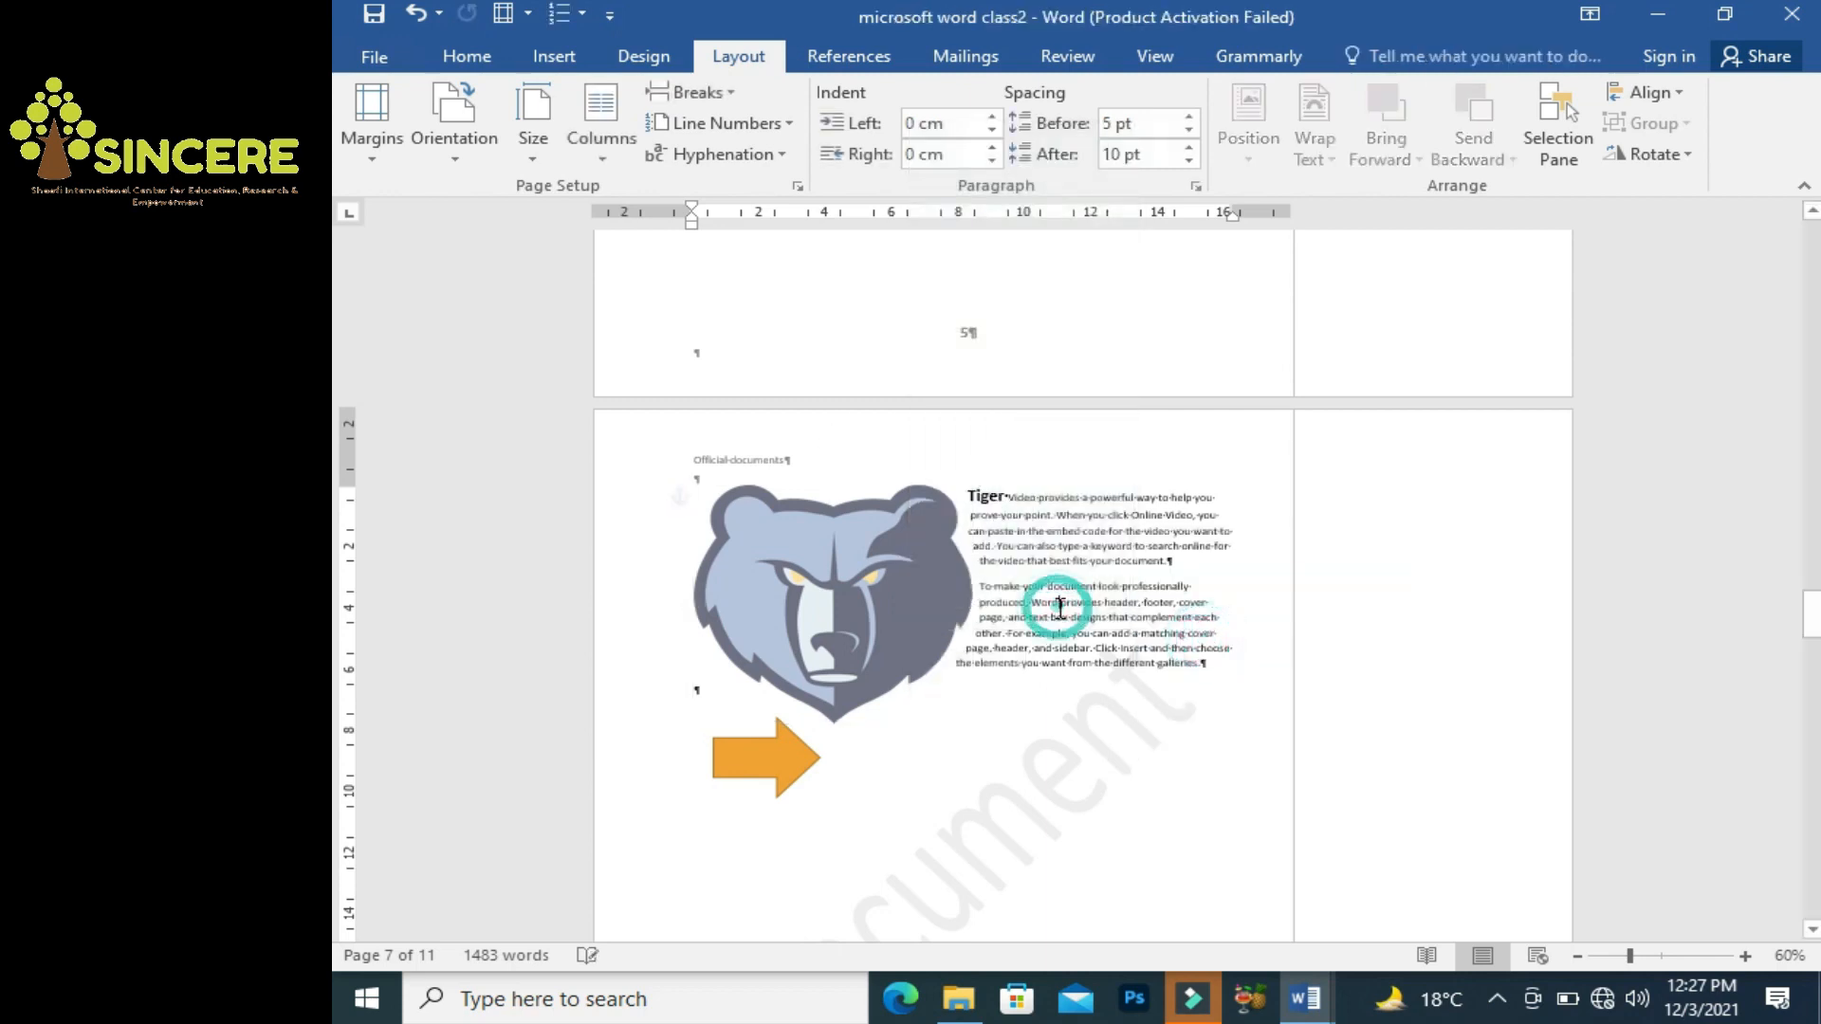
{"action": "left_click", "coordinate": [895, 566]}
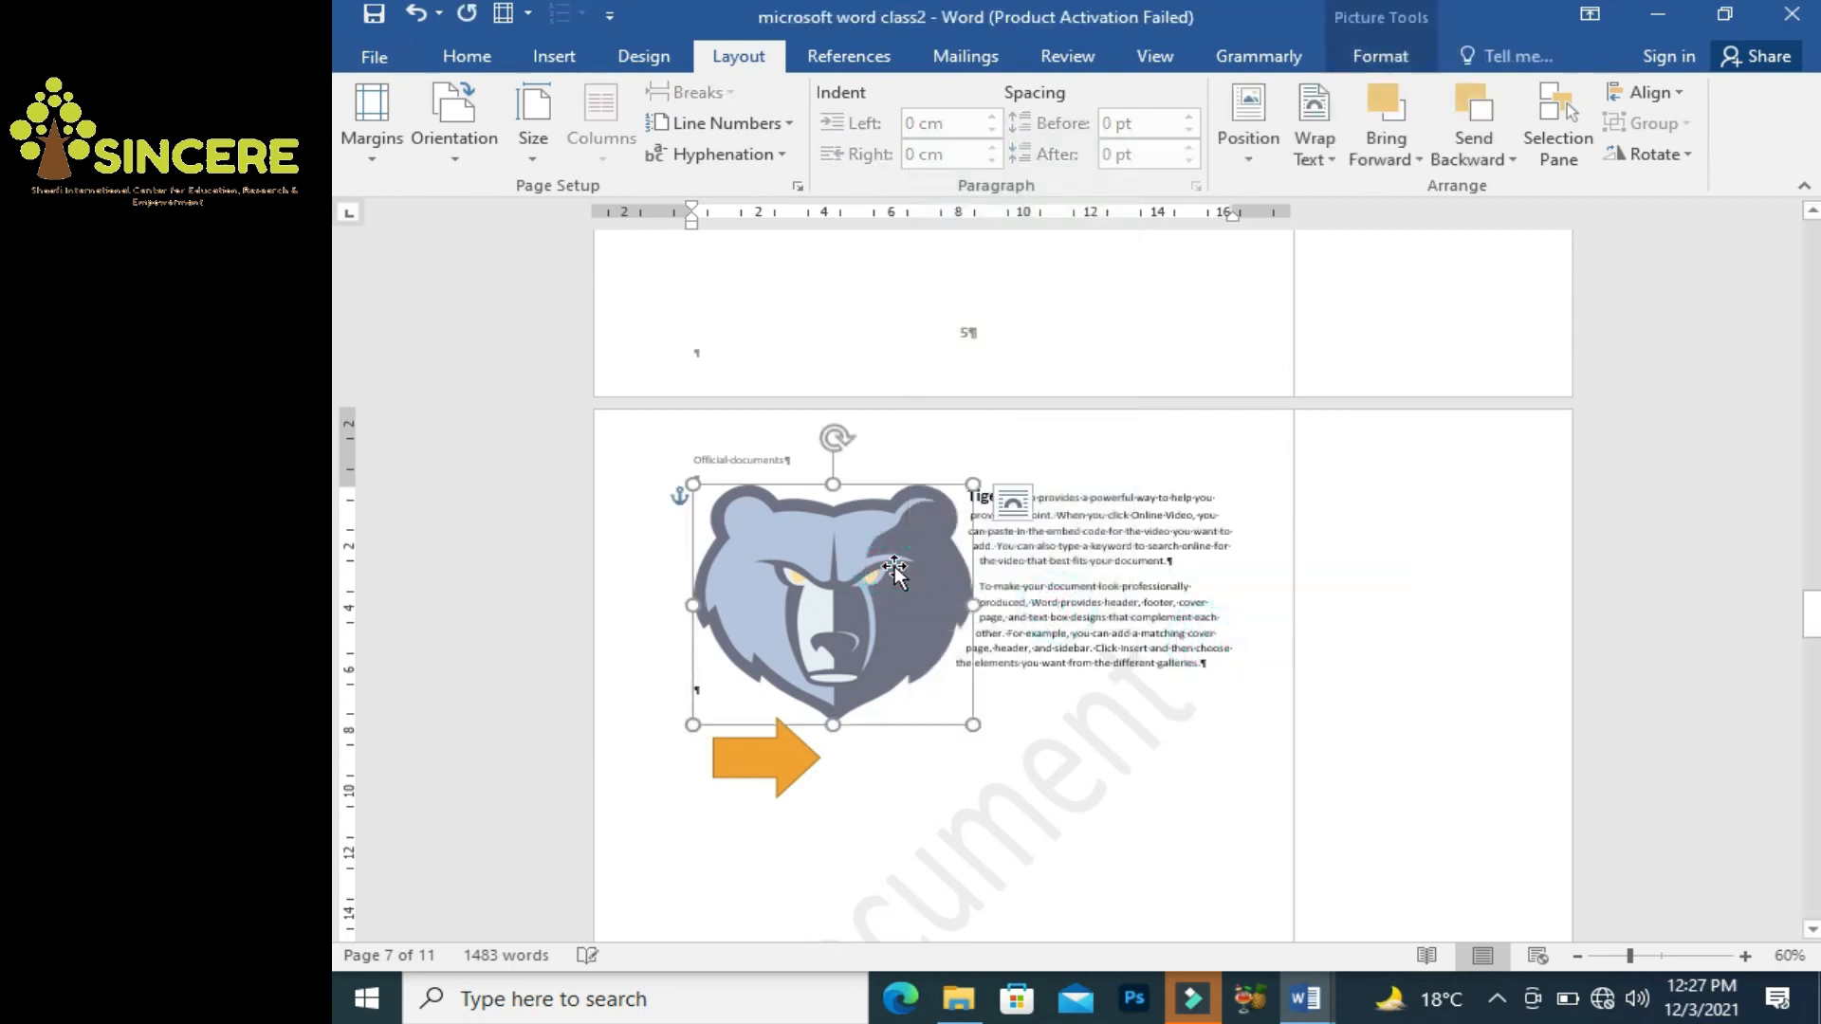
{"action": "left_click", "coordinate": [1028, 604]}
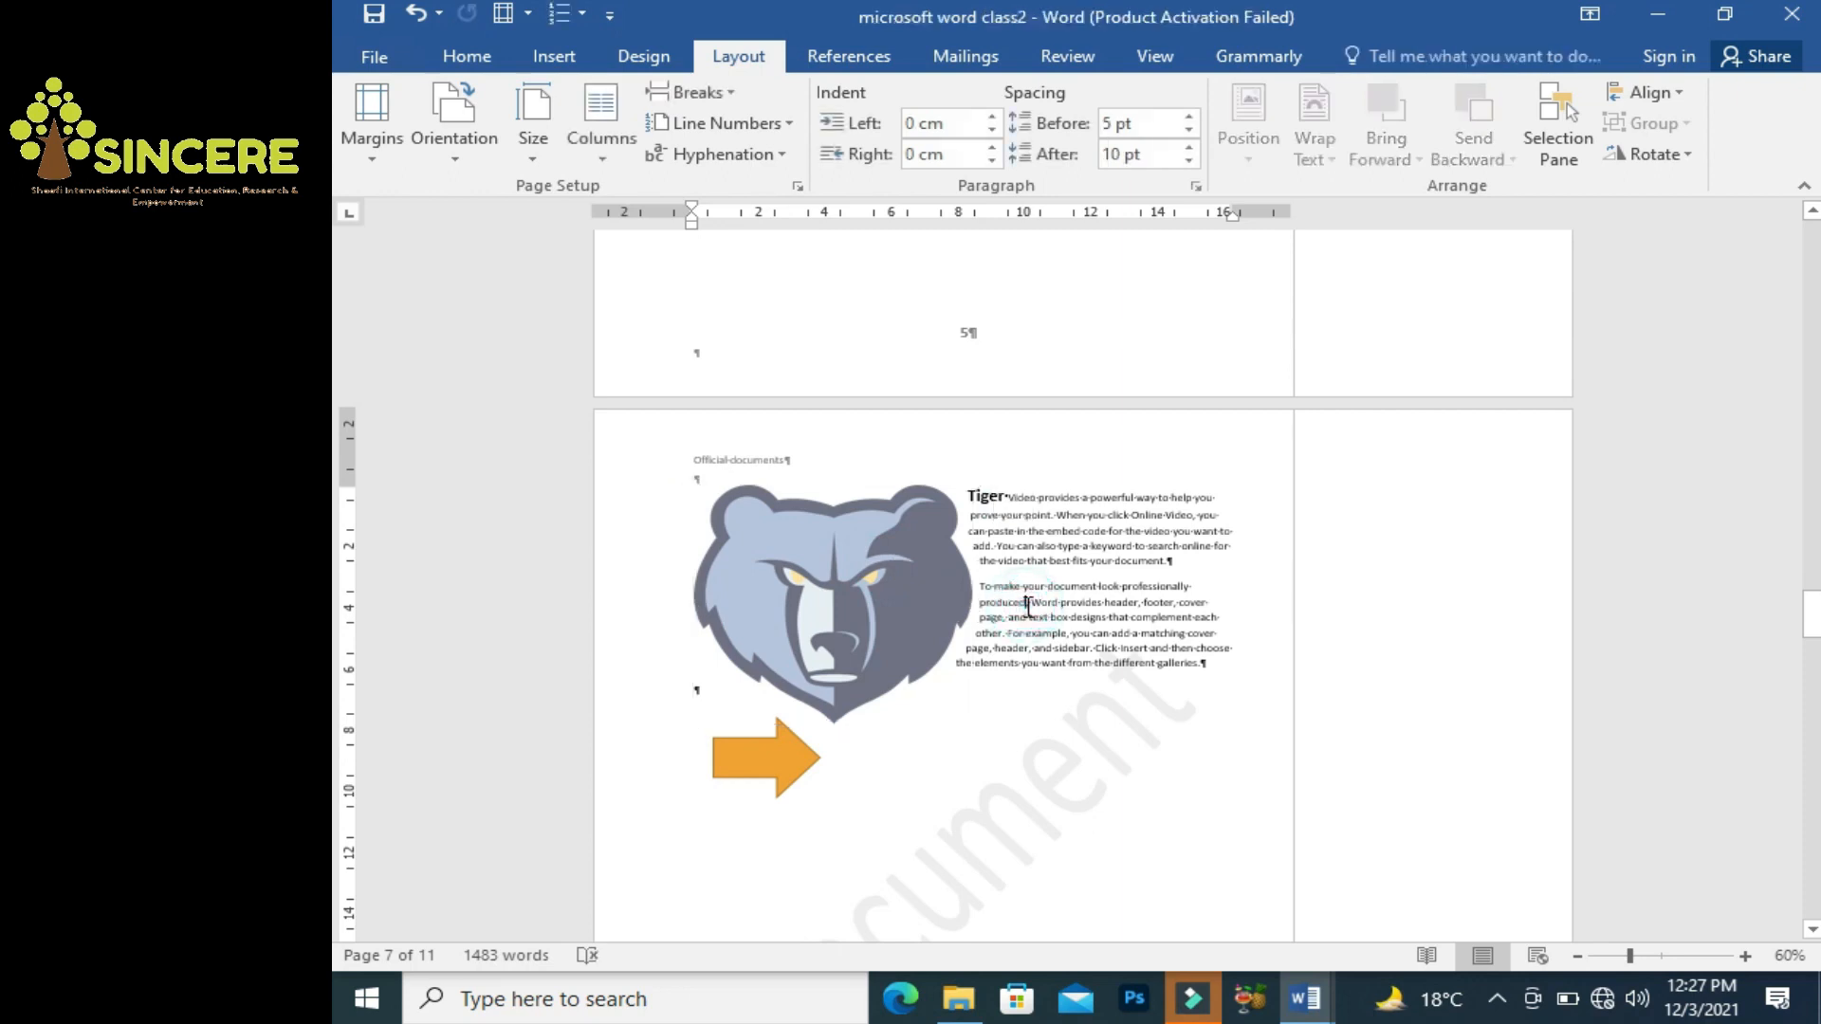